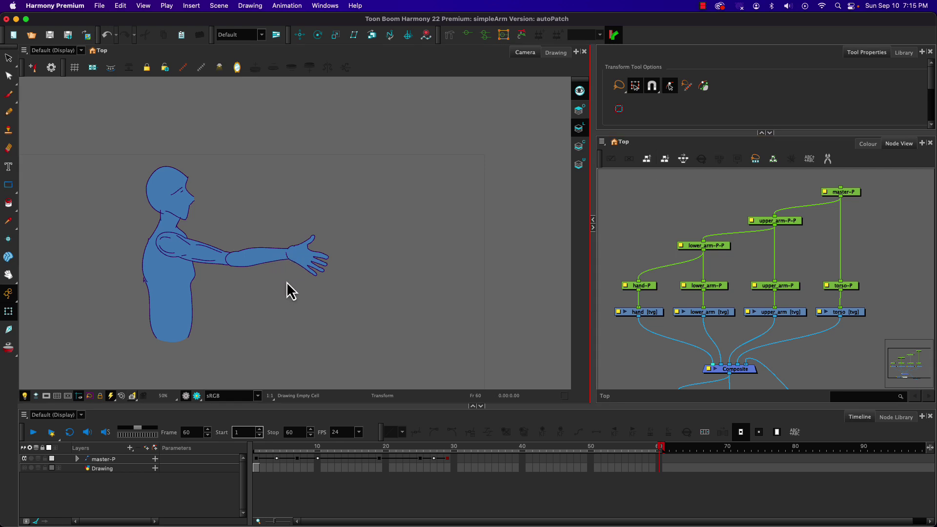
Rotate the hand counterclockwise around the wrist at frame 60 so the fingers tilt upward
{"action": "left_click", "coordinate": [301, 265]}
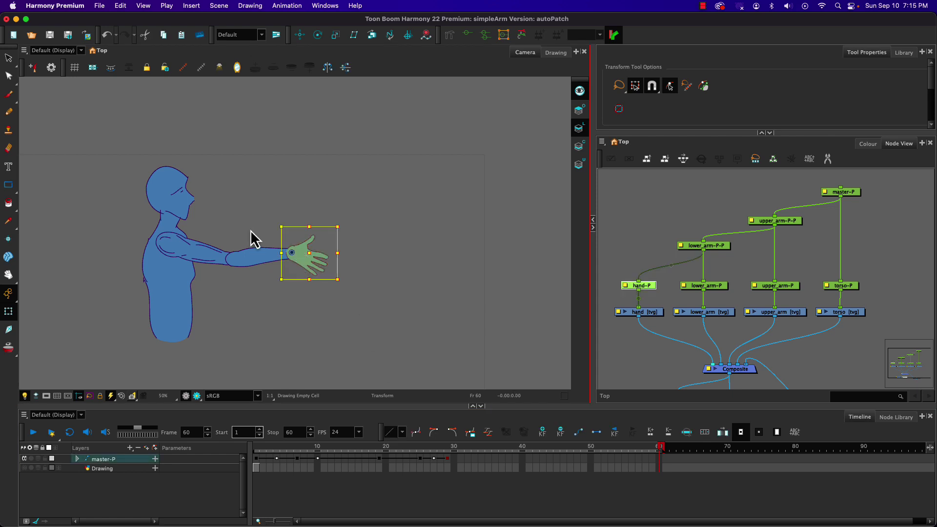
{"action": "left_click_drag", "start_coordinate": [274, 215], "coordinate": [270, 244]}
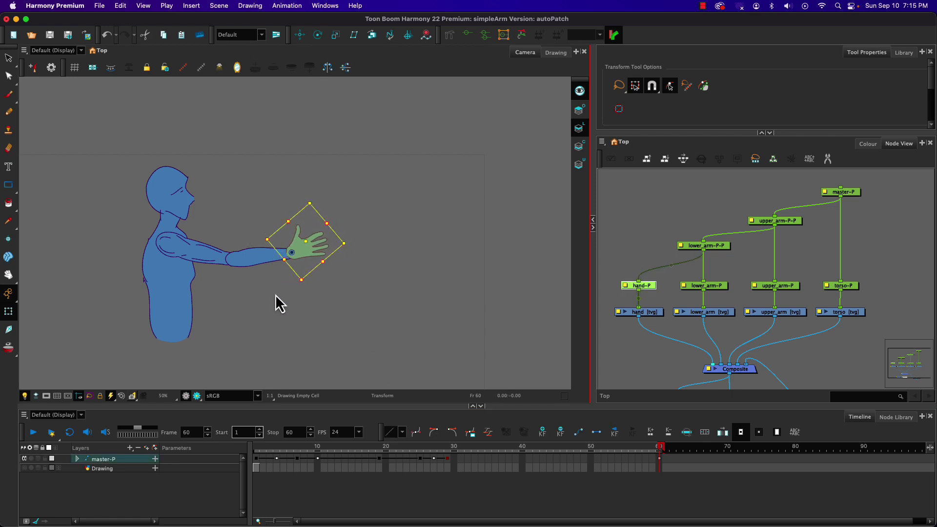
{"action": "left_click", "coordinate": [275, 294]}
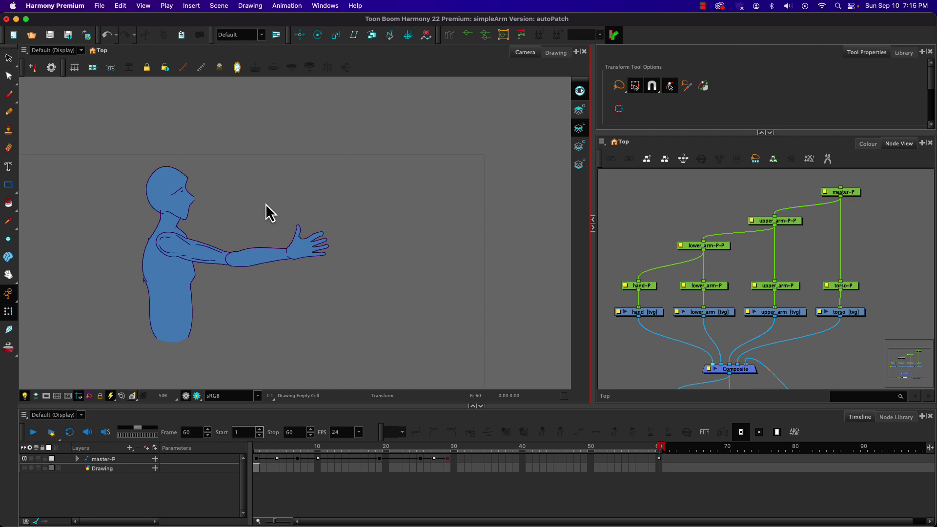
Widen the node workspace, reposition the character in the camera view, and add an Auto-Patch node beside the rig
{"action": "left_click_drag", "start_coordinate": [590, 318], "coordinate": [415, 311]}
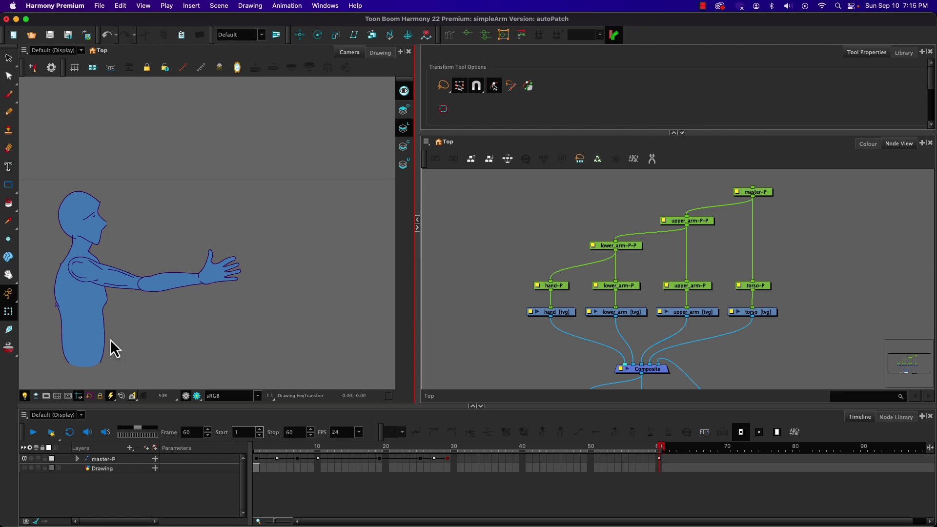
{"action": "left_click_drag", "start_coordinate": [109, 335], "coordinate": [126, 313]}
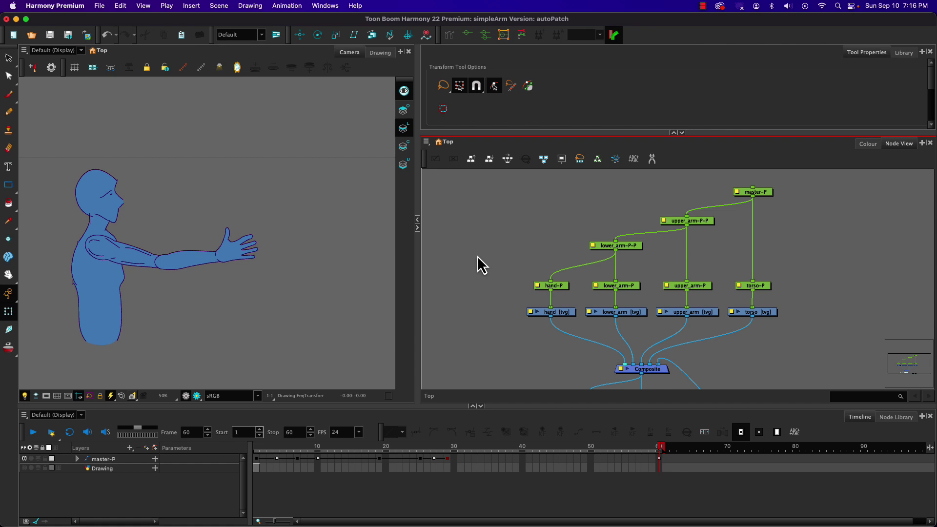
{"action": "key", "text": "Tab"}
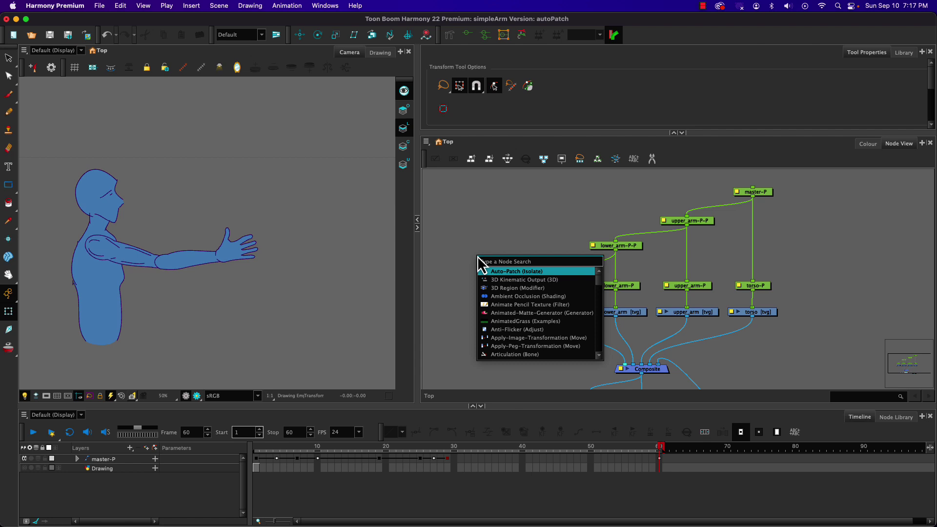
{"action": "type", "text": "auto"}
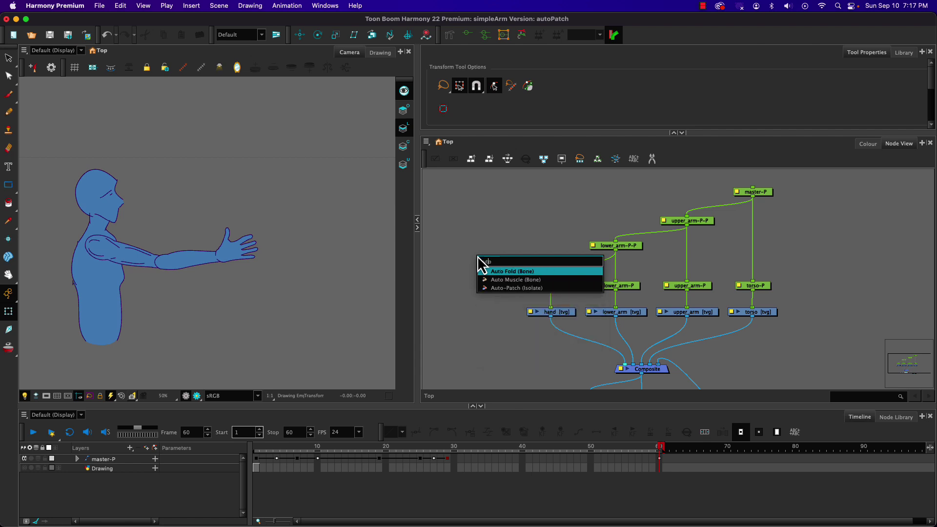
{"action": "key", "text": "Down"}
{"action": "key", "text": "Down"}
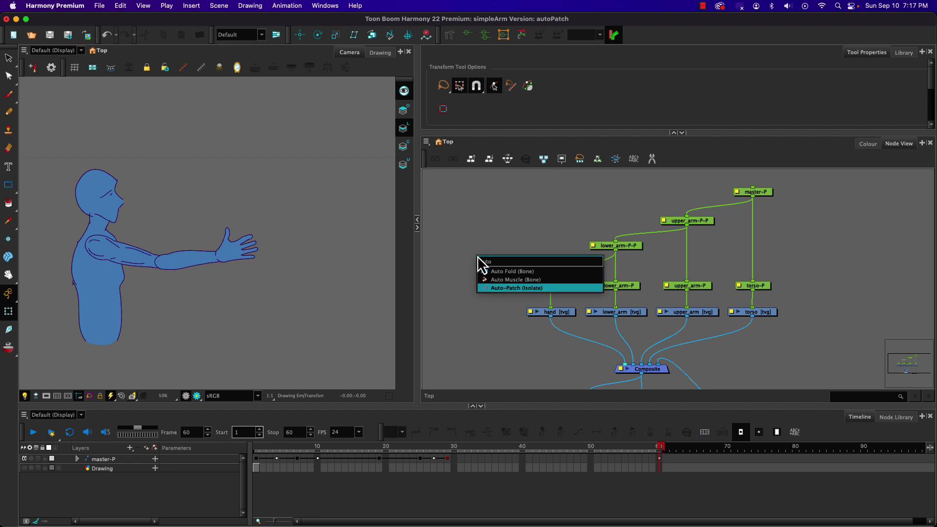
{"action": "key", "text": "Return"}
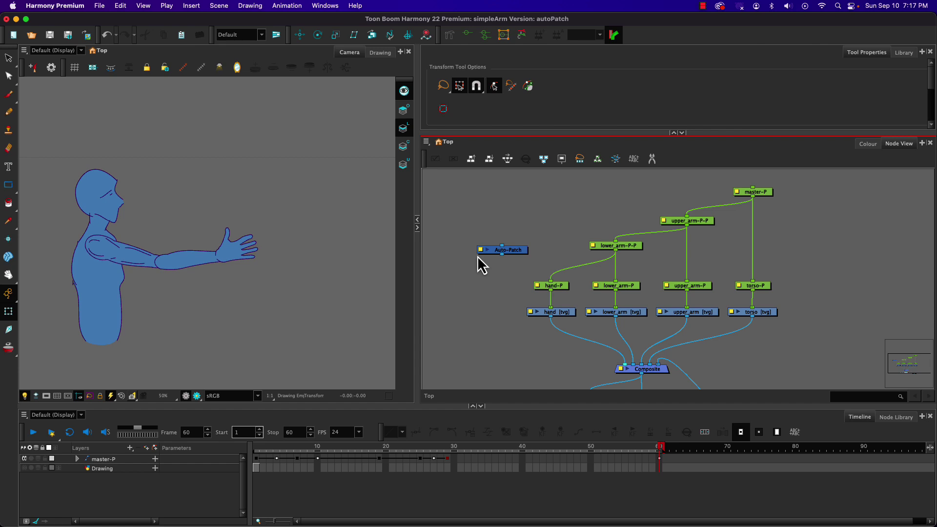
Examine the node library's Combine, Constraint, Controller, Deformation and Filter categories to locate Auto-Patch, then return to the timeline layout
{"action": "left_click", "coordinate": [893, 417]}
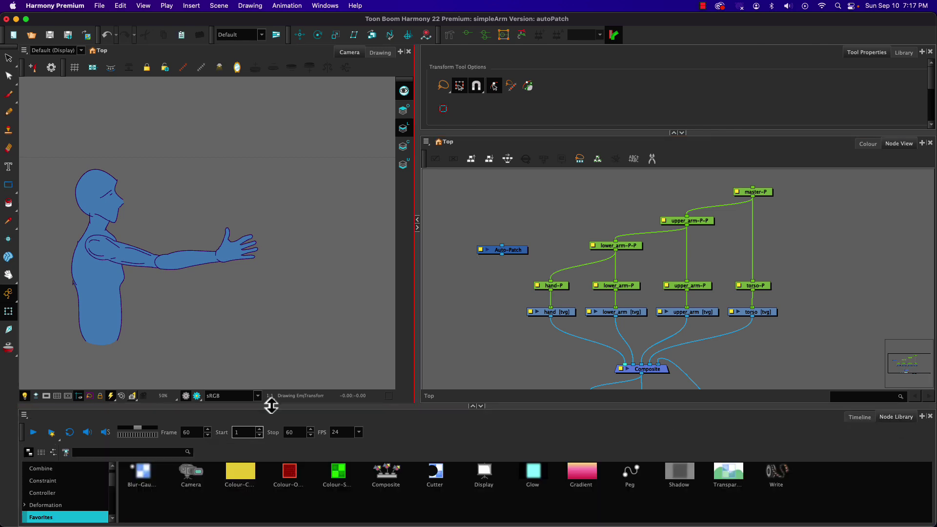
{"action": "left_click_drag", "start_coordinate": [268, 403], "coordinate": [247, 137]}
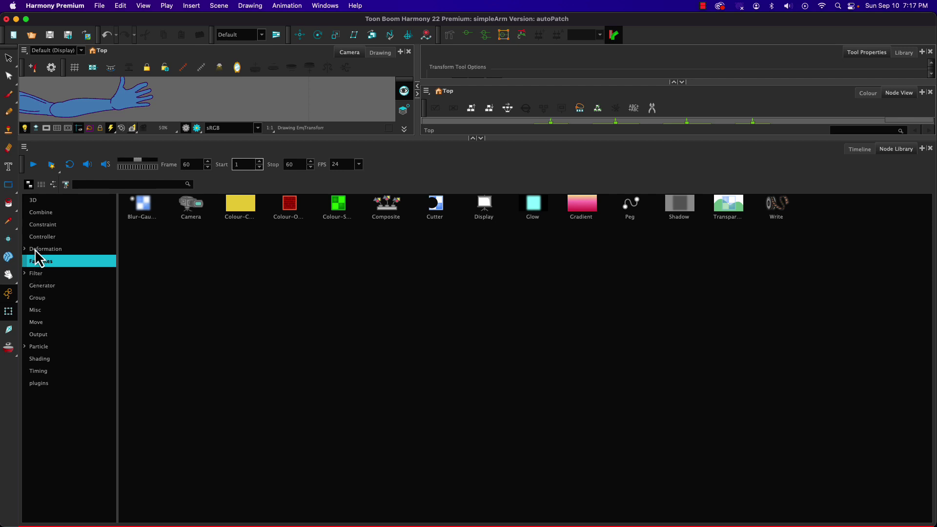
{"action": "left_click", "coordinate": [41, 214]}
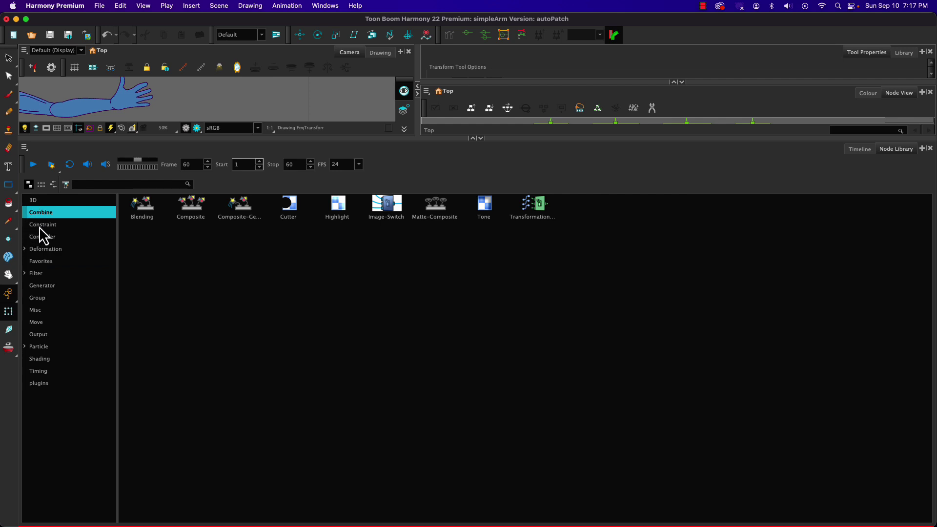
{"action": "left_click", "coordinate": [40, 226]}
{"action": "left_click", "coordinate": [40, 237]}
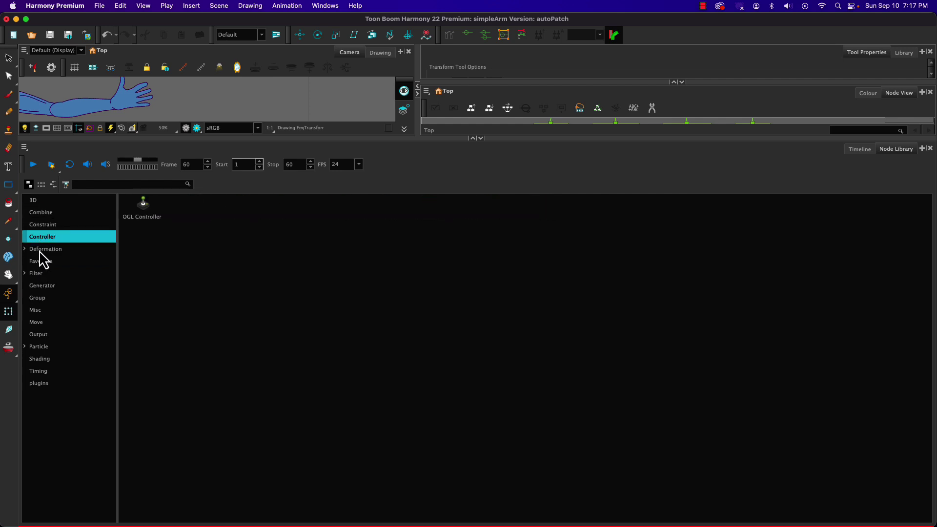
{"action": "left_click", "coordinate": [40, 250]}
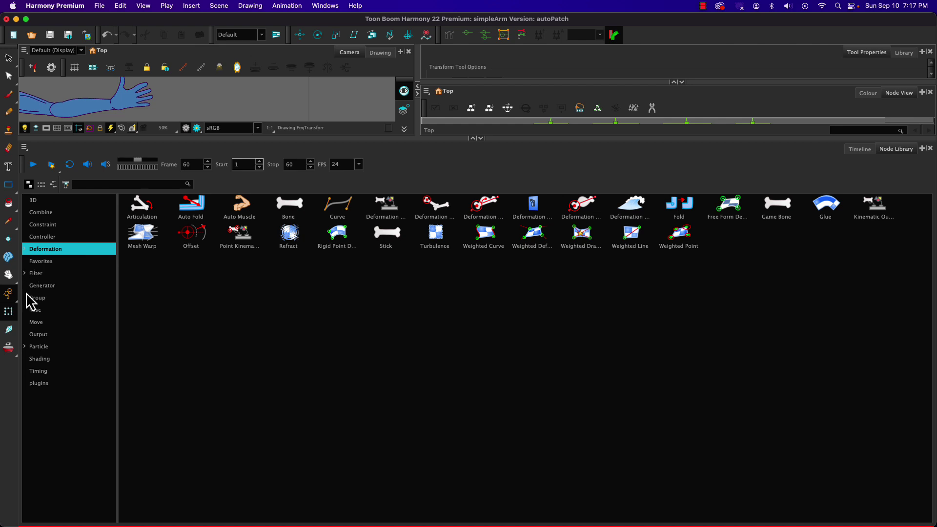
{"action": "left_click", "coordinate": [34, 274]}
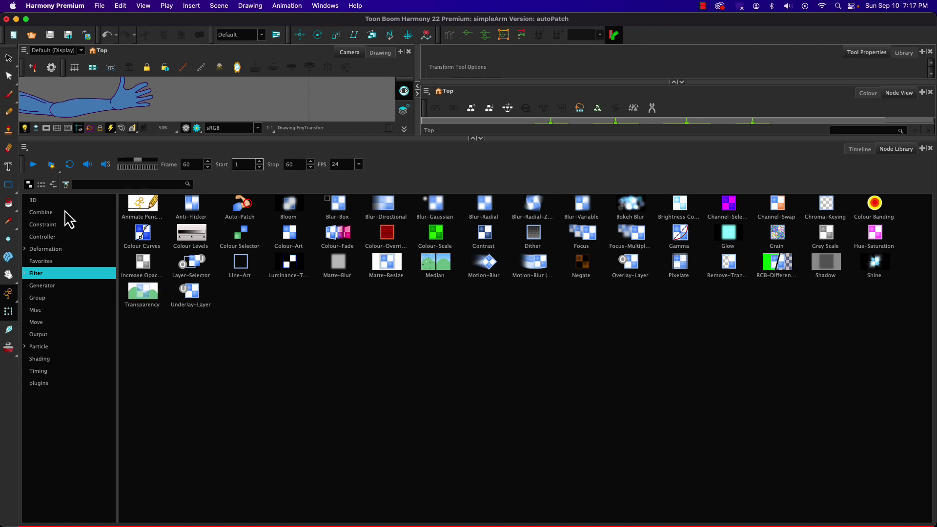
{"action": "left_click_drag", "start_coordinate": [415, 138], "coordinate": [429, 378]}
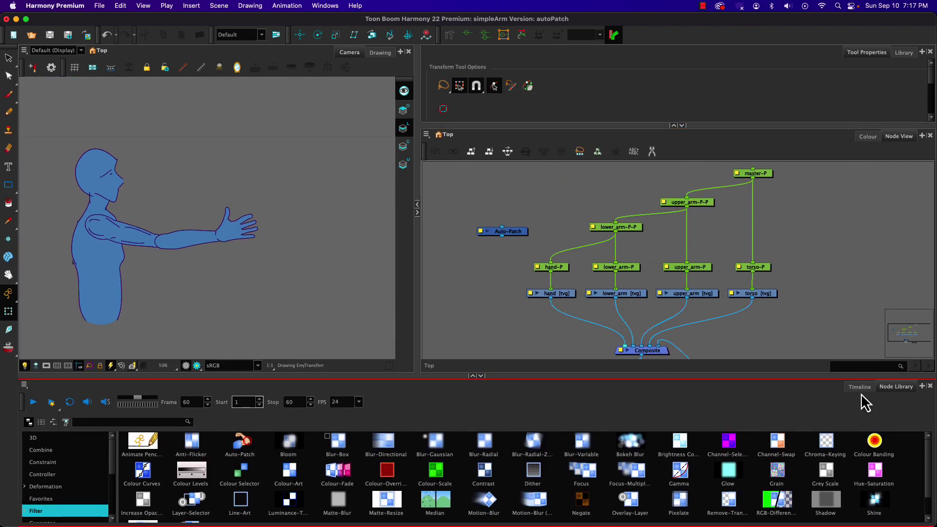
{"action": "left_click", "coordinate": [860, 386]}
{"action": "left_click_drag", "start_coordinate": [268, 376], "coordinate": [274, 424]}
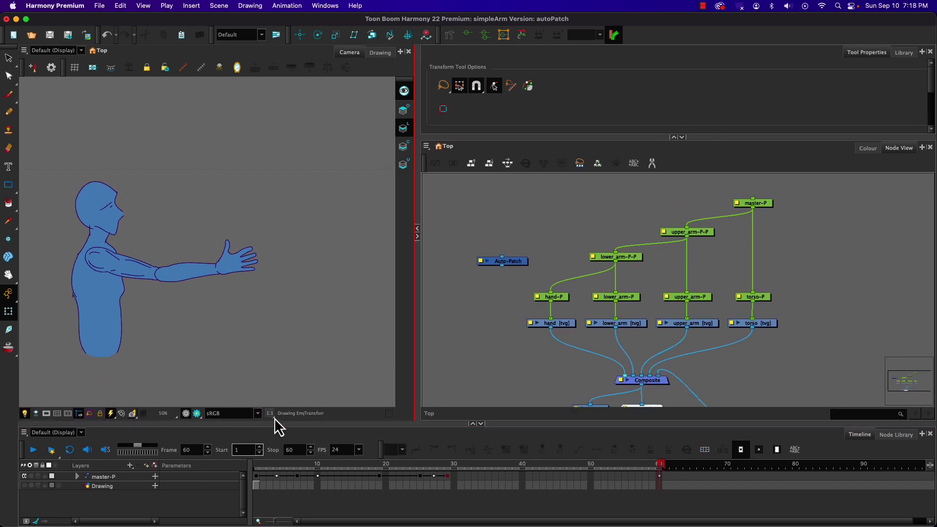
Move the Auto-Patch node aside and raise the rig's pegs and drawings to leave room above the Composite
{"action": "left_click_drag", "start_coordinate": [510, 262], "coordinate": [488, 292]}
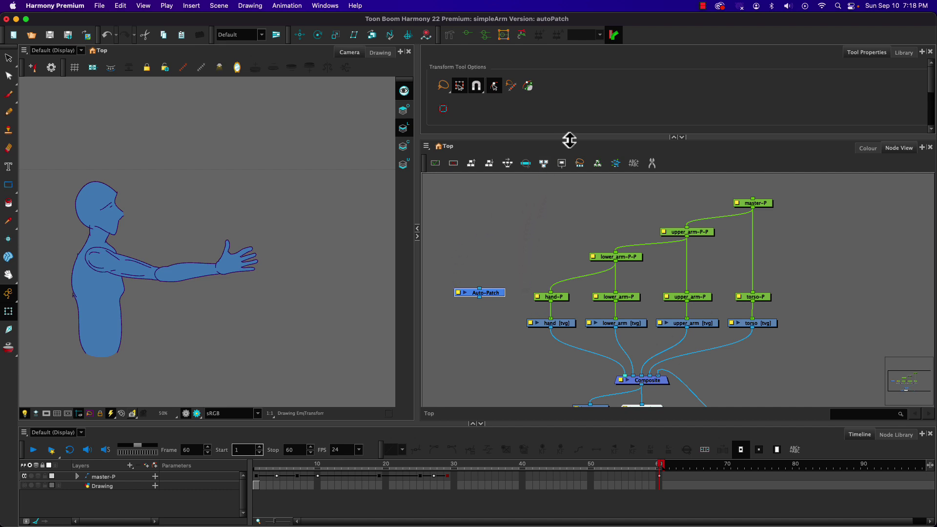
{"action": "left_click_drag", "start_coordinate": [577, 139], "coordinate": [578, 127]}
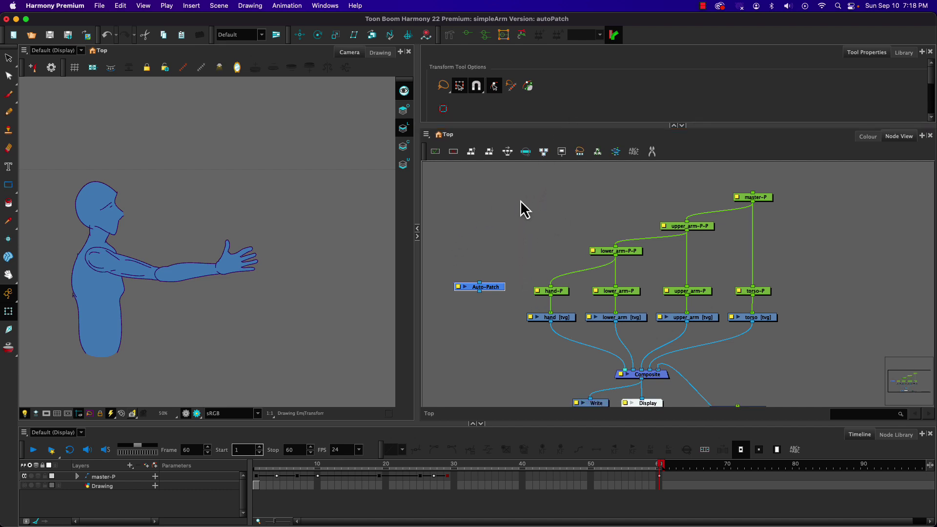
{"action": "mouse_move", "coordinate": [536, 169]}
{"action": "left_mouse_down"}
{"action": "mouse_move", "coordinate": [538, 219]}
{"action": "mouse_move", "coordinate": [783, 326]}
{"action": "left_mouse_up"}
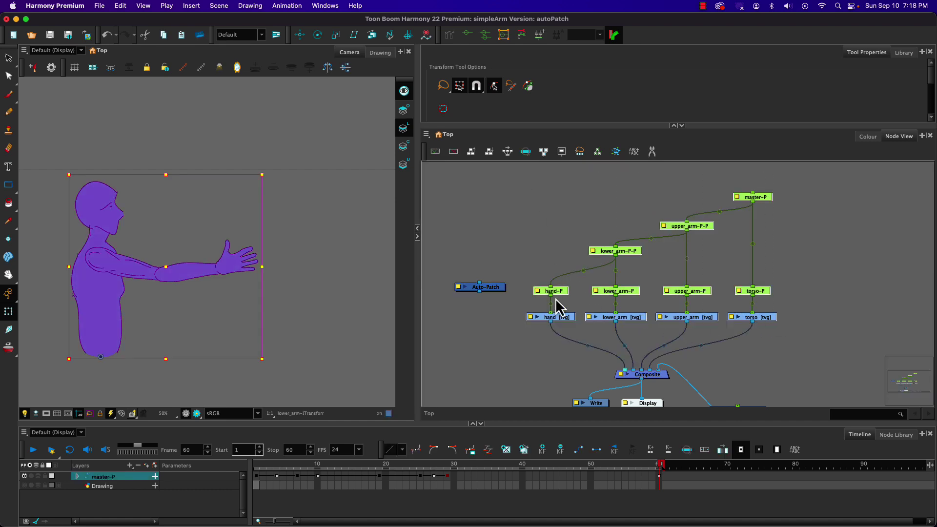
{"action": "left_click_drag", "start_coordinate": [566, 318], "coordinate": [568, 287]}
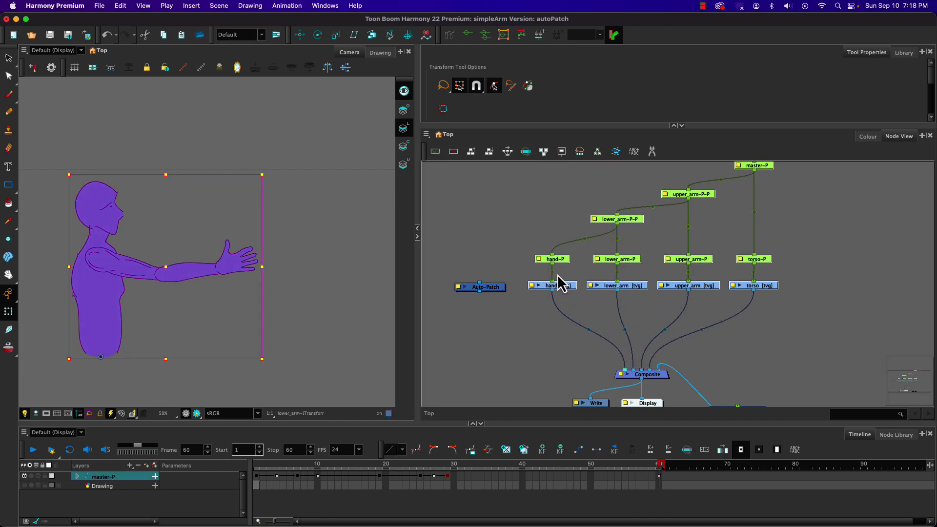
{"action": "left_click", "coordinate": [499, 334]}
{"action": "left_click_drag", "start_coordinate": [515, 244], "coordinate": [747, 301]}
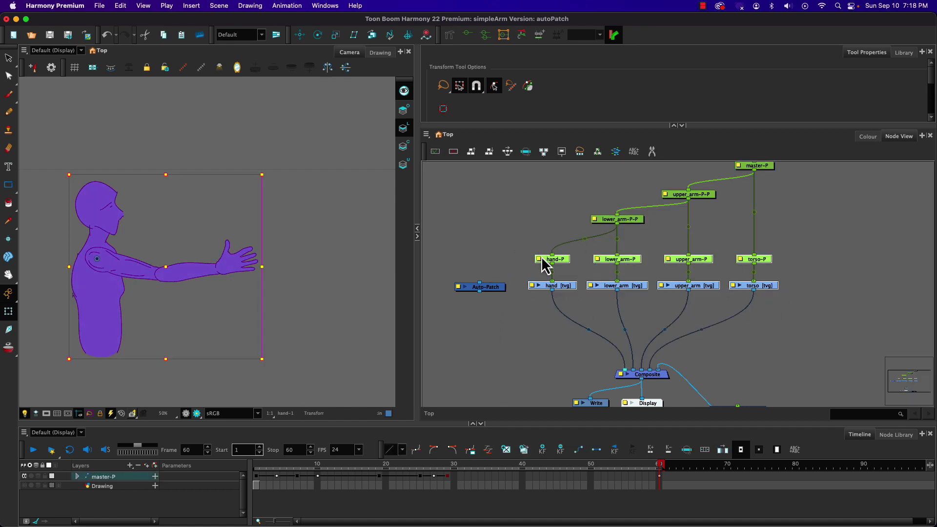
{"action": "left_click_drag", "start_coordinate": [559, 259], "coordinate": [558, 248]}
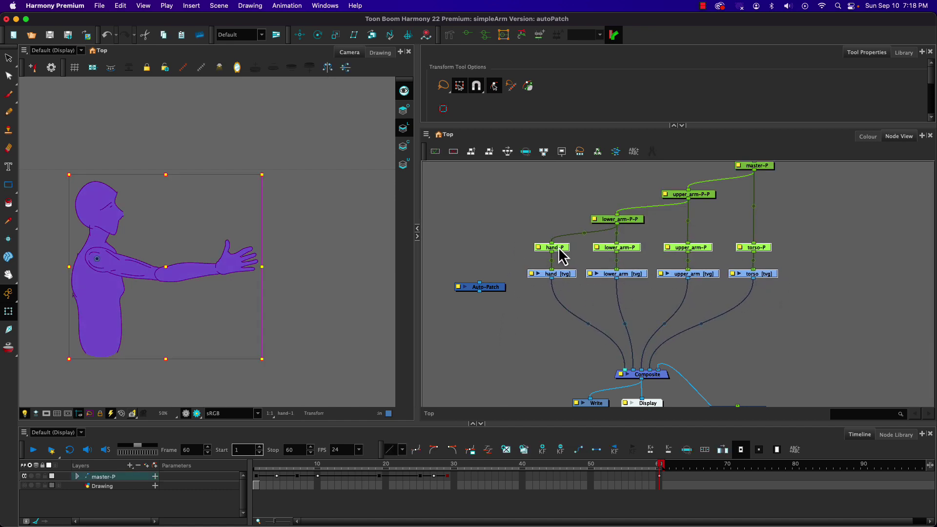
{"action": "left_click", "coordinate": [487, 328]}
Place the Auto-Patch node below the drawings, feed it from upper_arm, and connect it to the Composite between the hand and lower_arm
{"action": "mouse_move", "coordinate": [491, 289]}
{"action": "left_mouse_down"}
{"action": "mouse_move", "coordinate": [528, 322]}
{"action": "mouse_move", "coordinate": [654, 309]}
{"action": "left_mouse_up"}
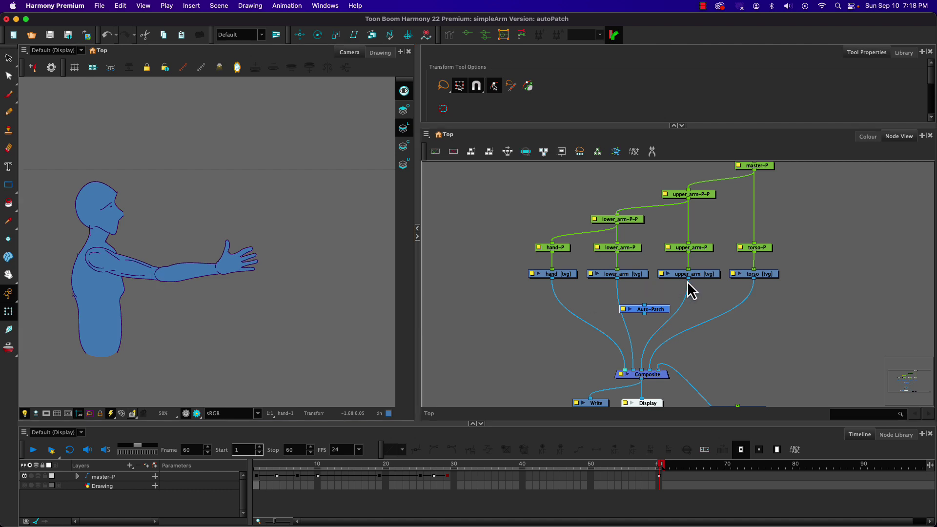
{"action": "left_click_drag", "start_coordinate": [689, 288], "coordinate": [648, 309]}
{"action": "left_click_drag", "start_coordinate": [643, 313], "coordinate": [629, 327]}
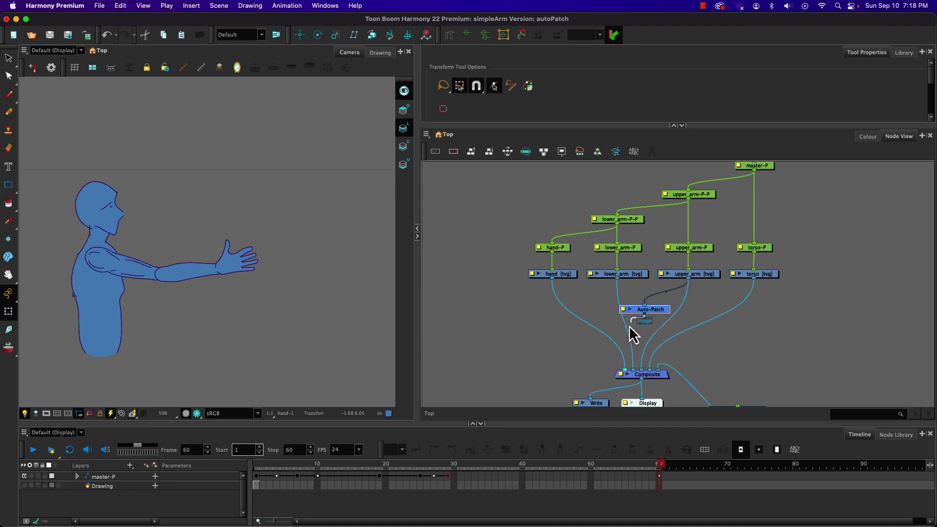
{"action": "left_click_drag", "start_coordinate": [630, 358], "coordinate": [629, 371]}
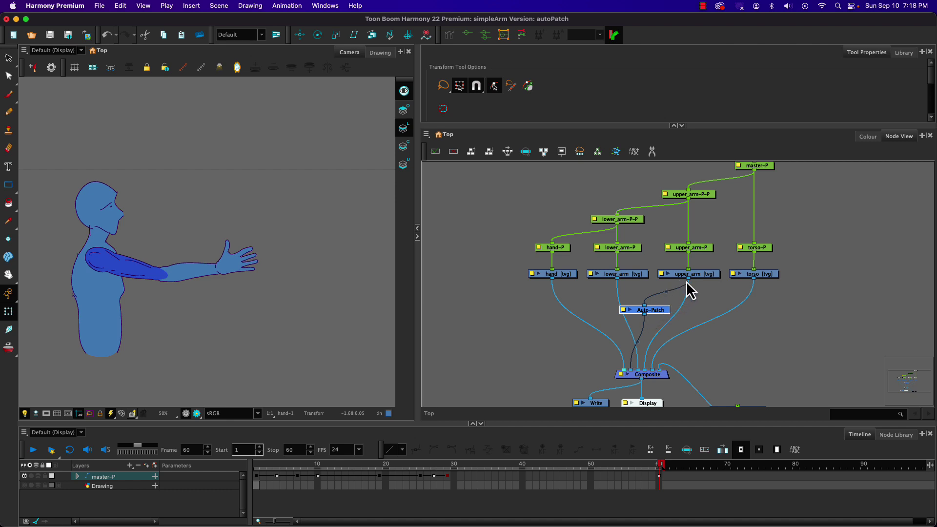
{"action": "left_click", "coordinate": [592, 365]}
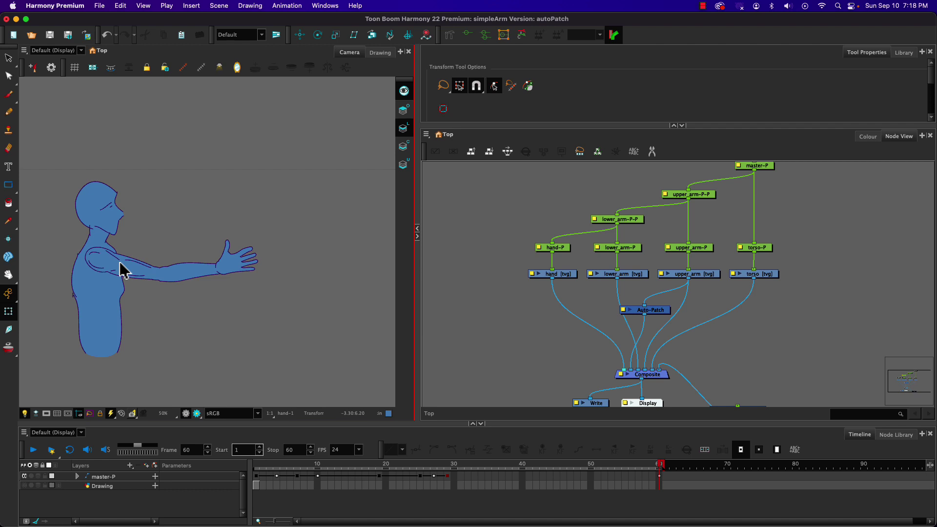
Add a second Auto-Patch node below the hand drawing, feed it from lower_arm, and connect it to the Composite in front of the hand
{"action": "key", "text": "Tab"}
{"action": "left_click", "coordinate": [530, 321]}
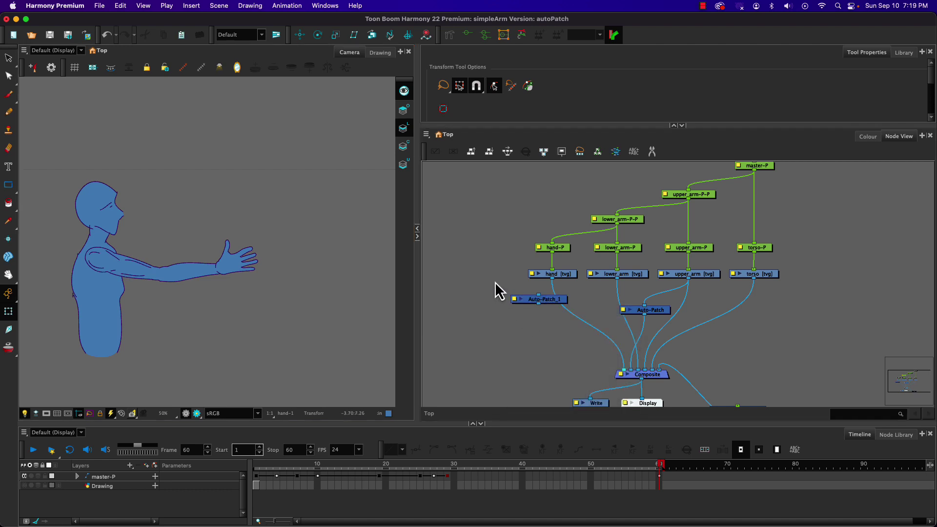
{"action": "left_click_drag", "start_coordinate": [543, 299], "coordinate": [582, 313]}
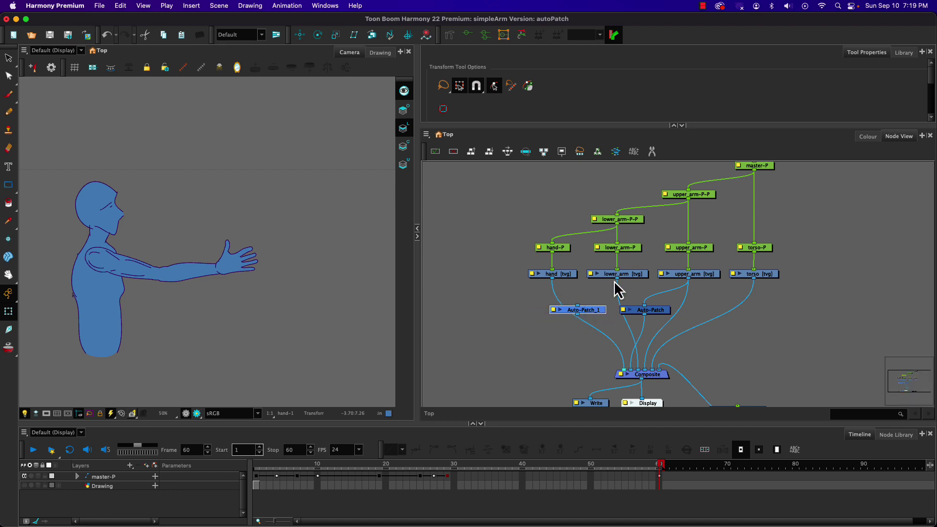
{"action": "left_click_drag", "start_coordinate": [617, 278], "coordinate": [577, 307]}
{"action": "left_click_drag", "start_coordinate": [578, 315], "coordinate": [621, 370]}
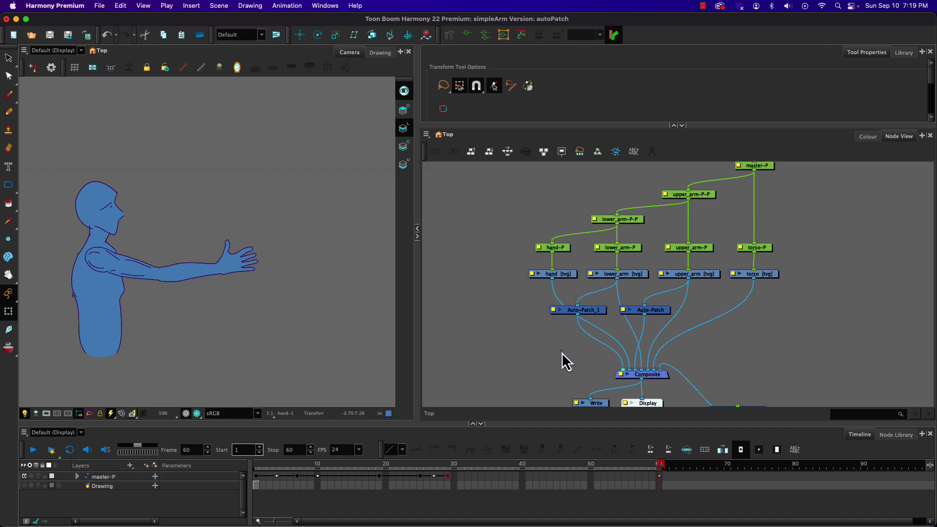
{"action": "left_click_drag", "start_coordinate": [572, 315], "coordinate": [527, 311]}
{"action": "left_click", "coordinate": [526, 344]}
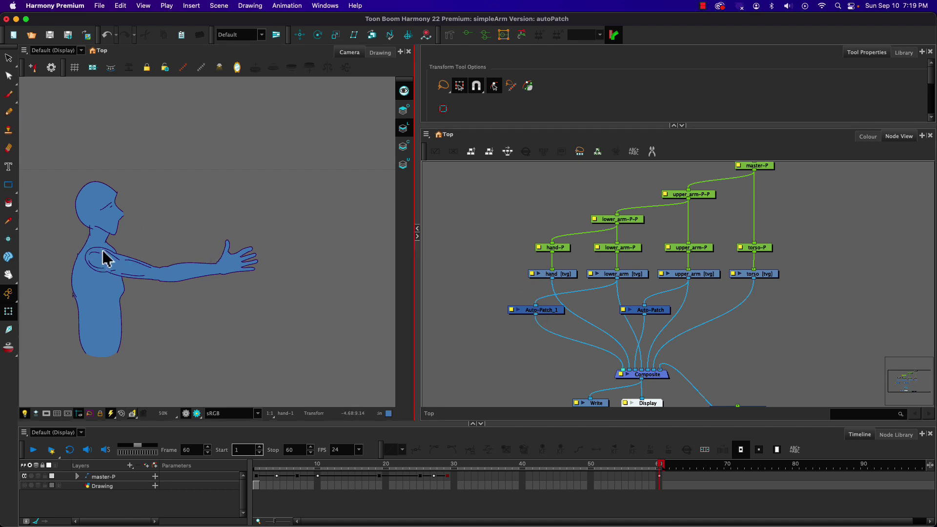
Select the lower arm's parent peg and rotate the forearm with its hand upward around the elbow
{"action": "left_click", "coordinate": [168, 270]}
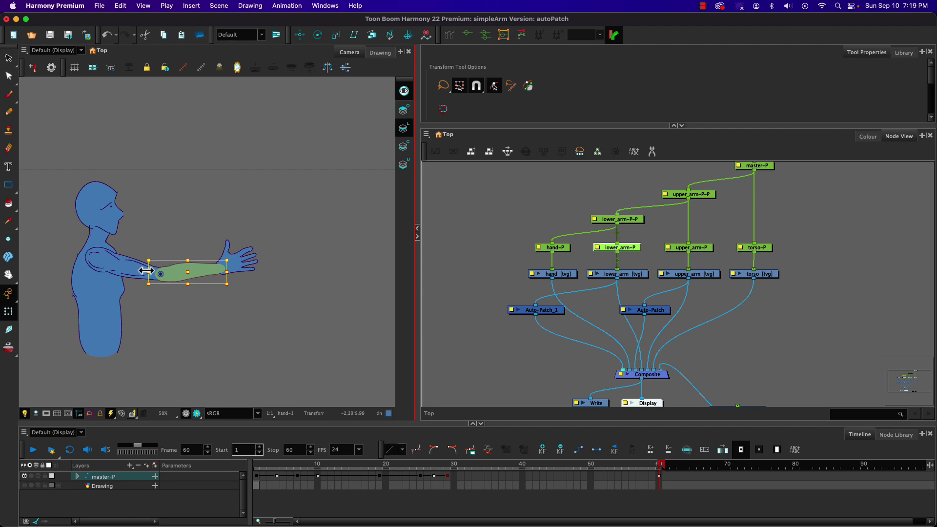
{"action": "key", "text": "b"}
{"action": "left_click_drag", "start_coordinate": [140, 226], "coordinate": [128, 251]}
{"action": "left_click", "coordinate": [154, 326]}
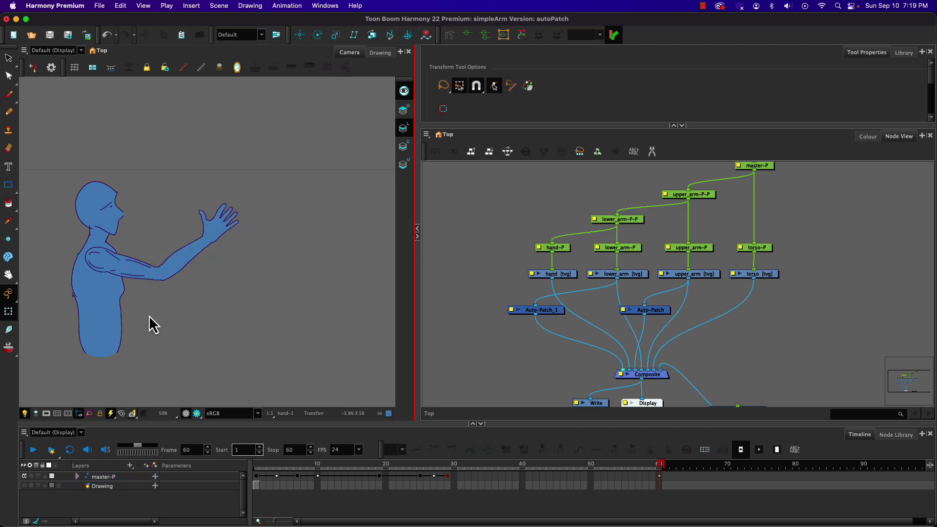
Rotate the hand clockwise around the wrist so the fingers tilt downward
{"action": "left_click", "coordinate": [218, 236]}
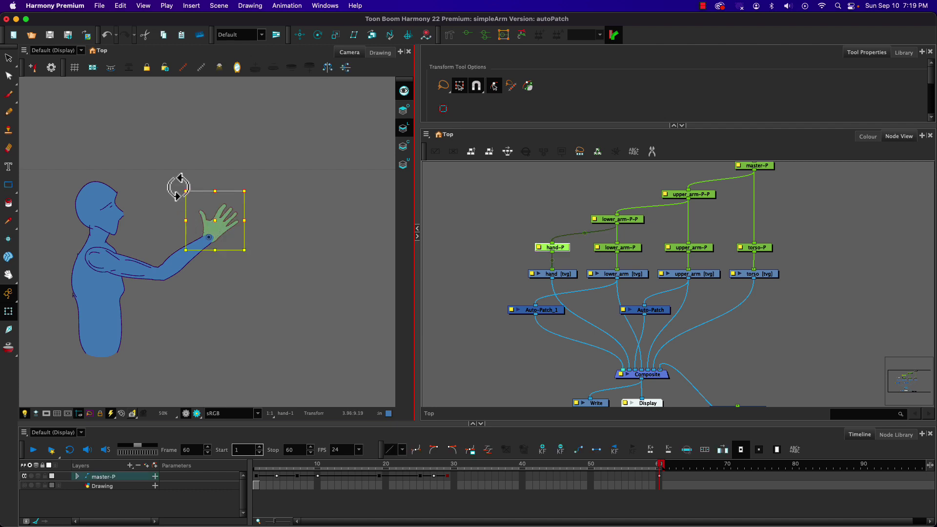
{"action": "left_click_drag", "start_coordinate": [180, 184], "coordinate": [229, 201]}
{"action": "left_click", "coordinate": [225, 330]}
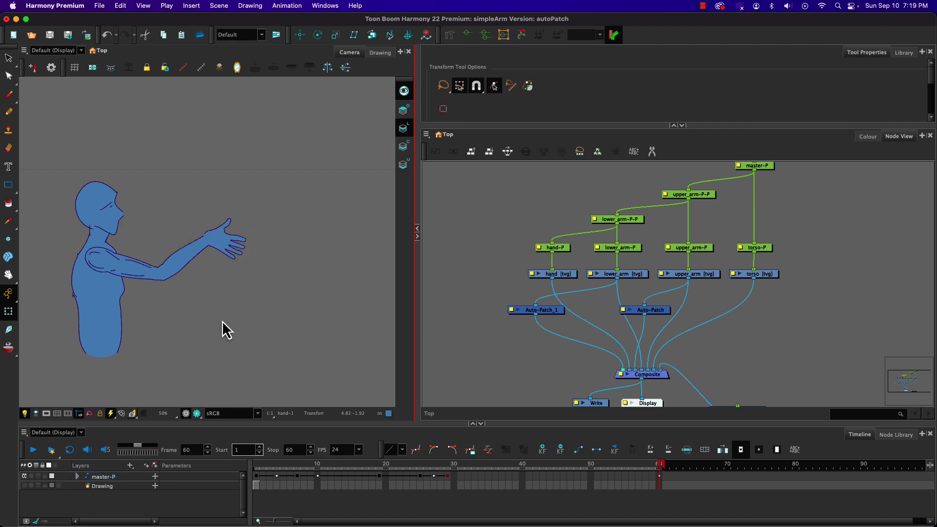
Rotate the hand counterclockwise around the wrist so the fingers point upward
{"action": "left_click", "coordinate": [213, 229]}
{"action": "left_click_drag", "start_coordinate": [190, 203], "coordinate": [195, 244]}
{"action": "left_click", "coordinate": [188, 306]}
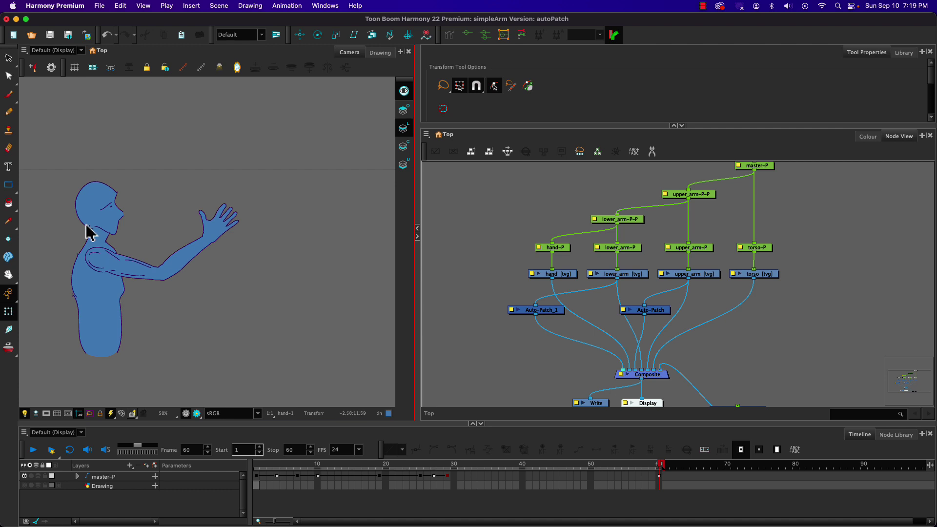
Move the Auto-Patch node directly beneath the lower_arm drawing node
{"action": "left_click_drag", "start_coordinate": [640, 311], "coordinate": [610, 312]}
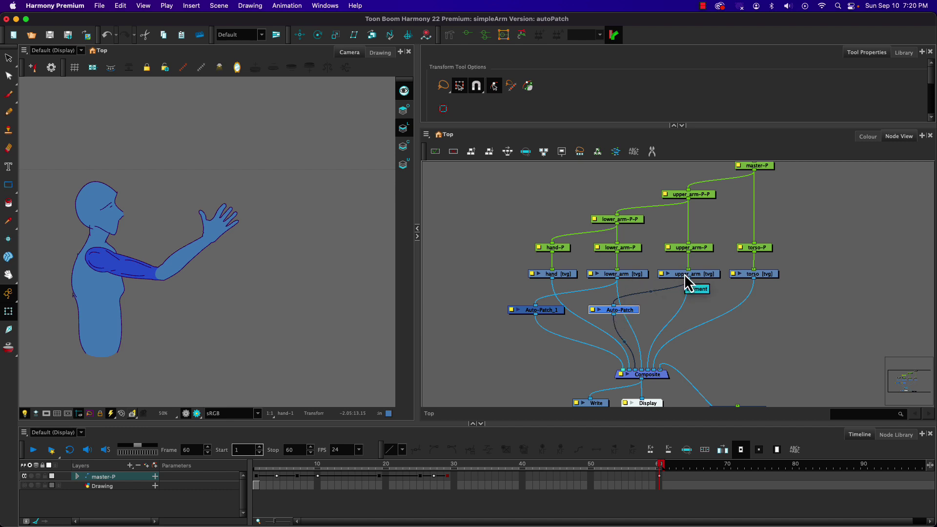
{"action": "left_click", "coordinate": [104, 376]}
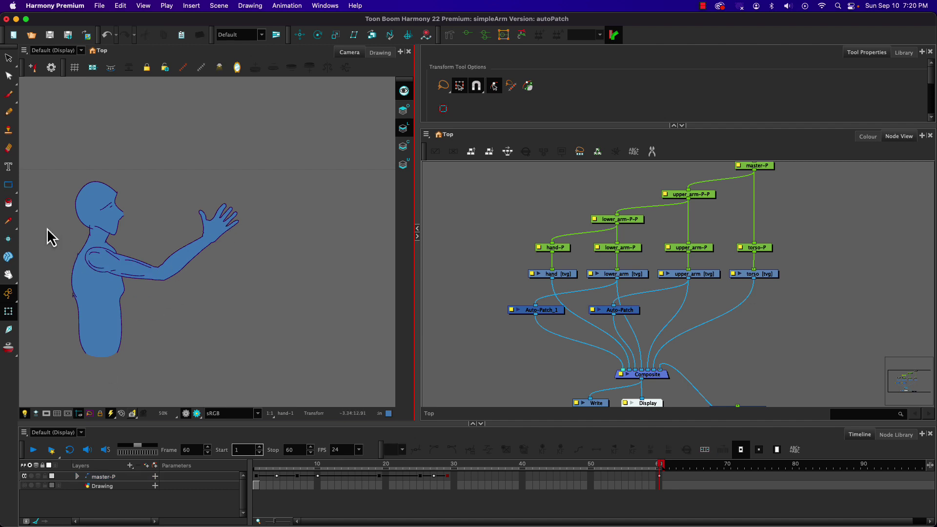
Select the lower arm's parent peg and swing the forearm downward, finishing with the arm stretched forward and nearly straight
{"action": "left_click", "coordinate": [181, 261]}
{"action": "key", "text": "b"}
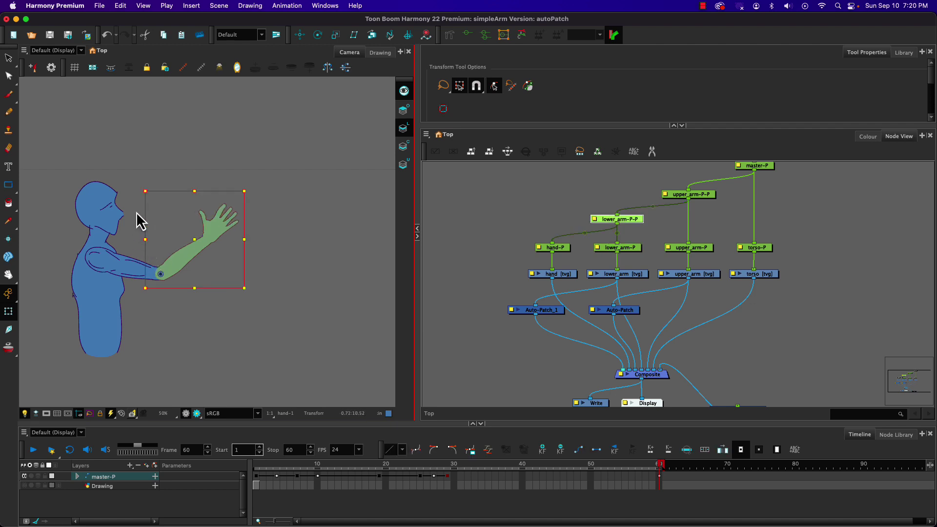
{"action": "left_click_drag", "start_coordinate": [140, 183], "coordinate": [264, 251]}
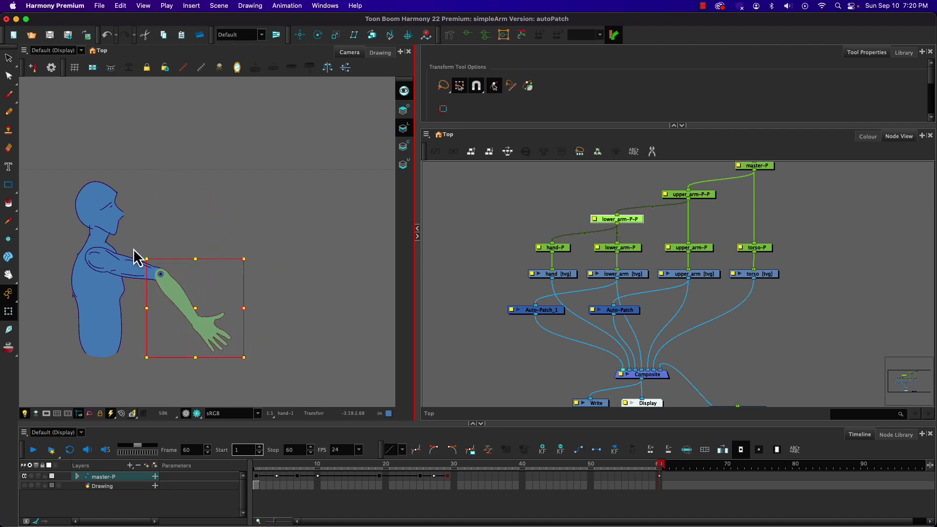
{"action": "left_click_drag", "start_coordinate": [142, 251], "coordinate": [128, 272]}
{"action": "left_click", "coordinate": [156, 328]}
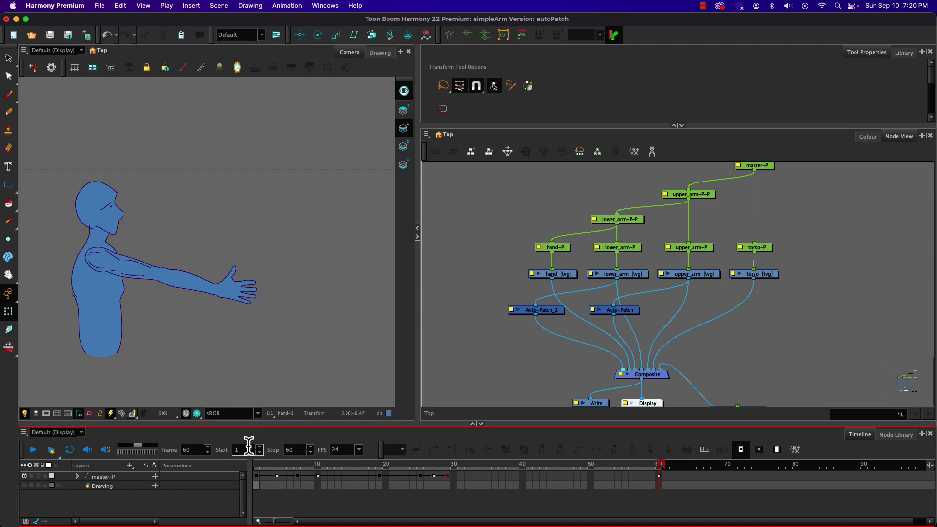
Return to frame 1 and play the animation through to the end
{"action": "left_click_drag", "start_coordinate": [256, 467], "coordinate": [236, 446]}
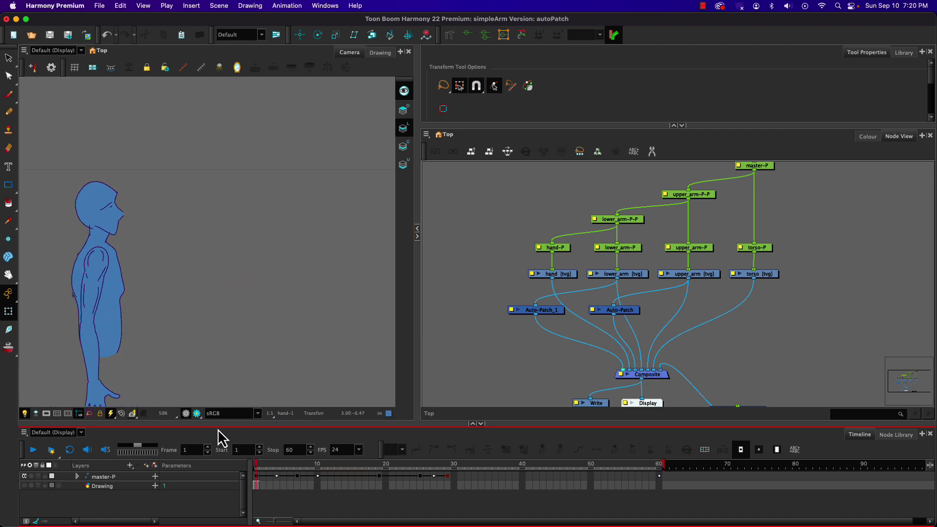
{"action": "left_click", "coordinate": [30, 449]}
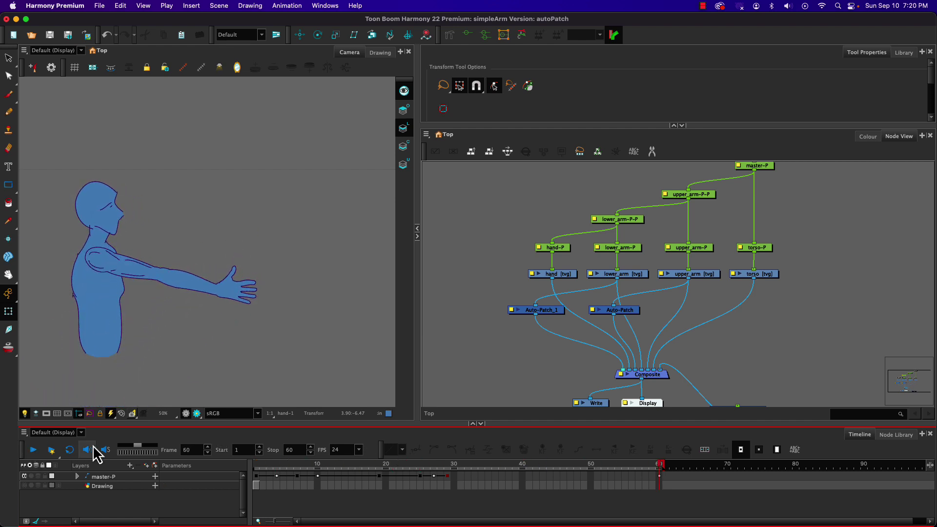
Delete the master-P keyframe at frame 60 and play the animation again
{"action": "left_click", "coordinate": [659, 476]}
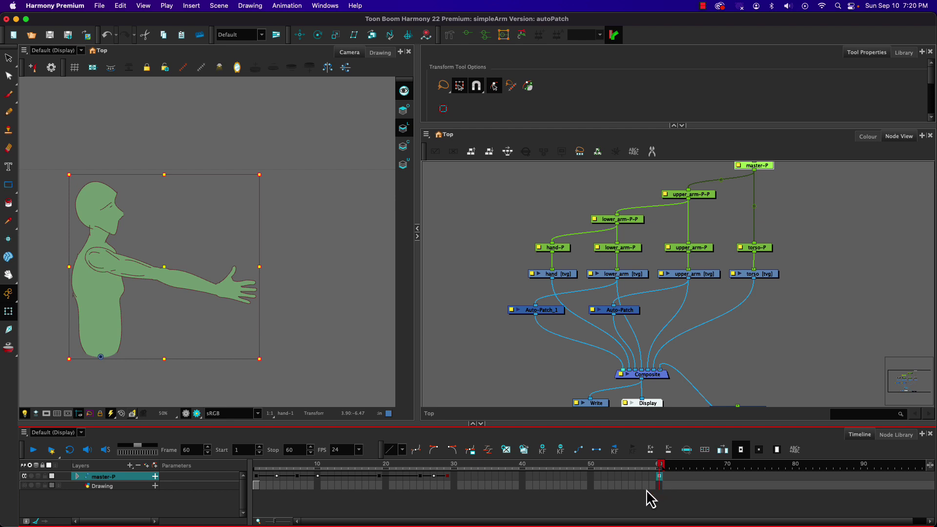
{"action": "left_click", "coordinate": [559, 450]}
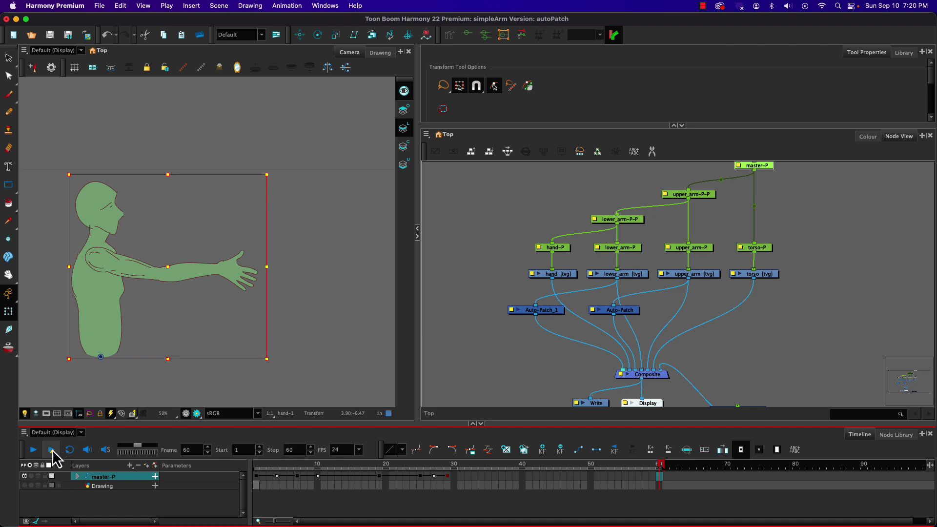
{"action": "left_click", "coordinate": [34, 451]}
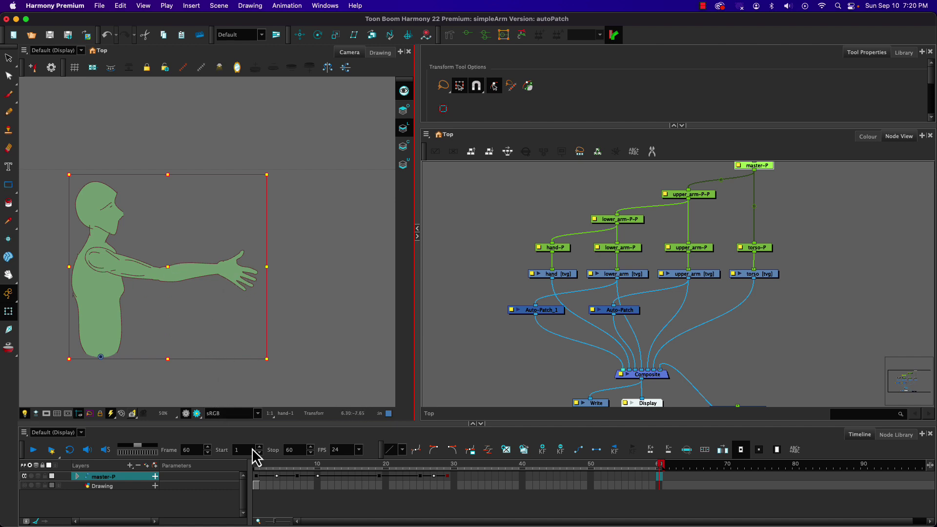
At frame 31, select the lower arm's parent peg and rotate the forearm up around the elbow toward the head
{"action": "left_click", "coordinate": [257, 467]}
{"action": "left_click_drag", "start_coordinate": [257, 468], "coordinate": [464, 454]}
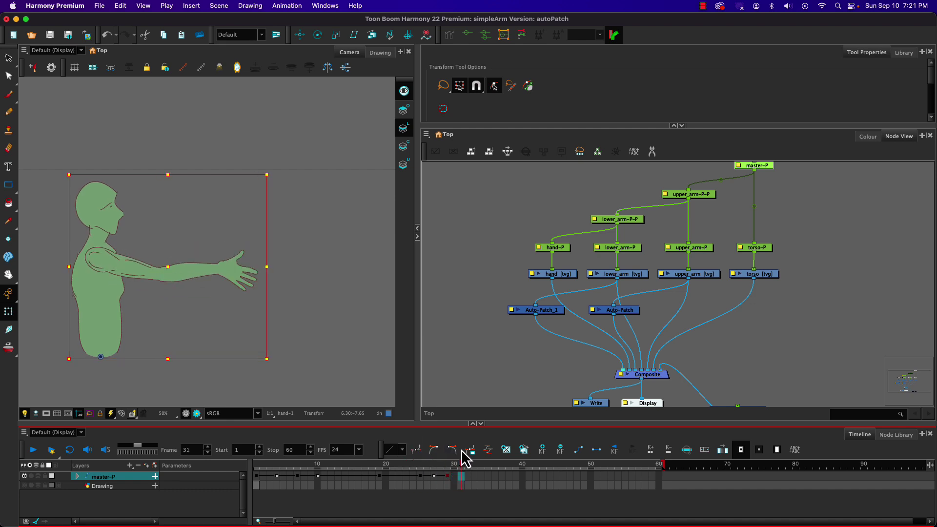
{"action": "left_click", "coordinate": [164, 269]}
{"action": "left_click", "coordinate": [193, 309]}
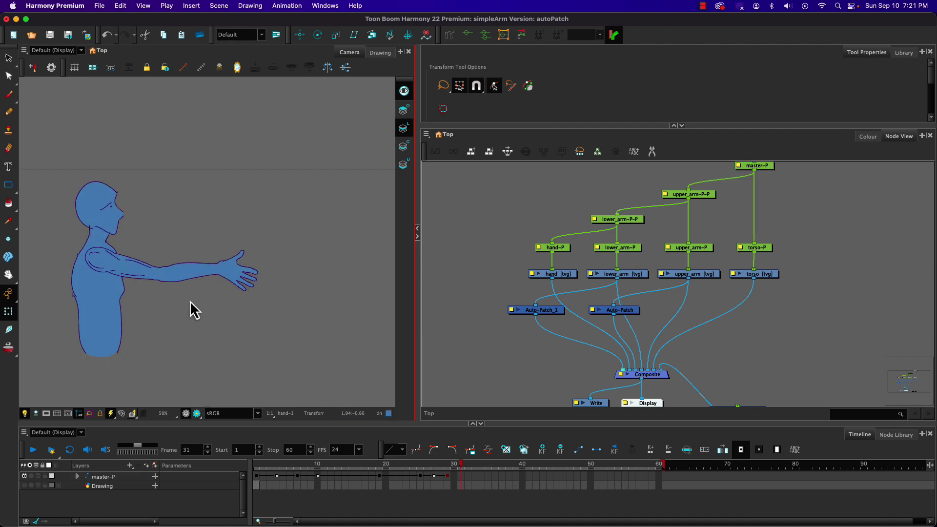
{"action": "left_click", "coordinate": [180, 269]}
{"action": "key", "text": "b"}
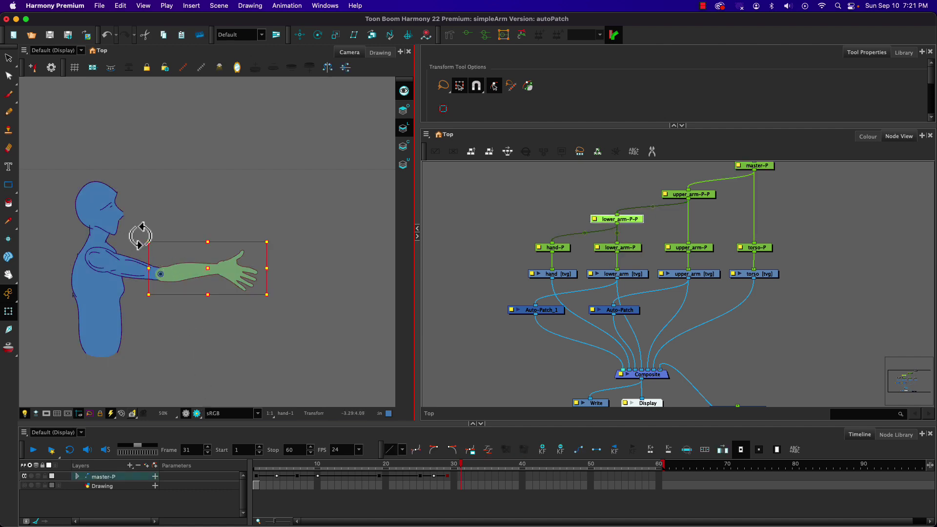
{"action": "left_click_drag", "start_coordinate": [140, 234], "coordinate": [145, 336]}
{"action": "left_click", "coordinate": [146, 337]}
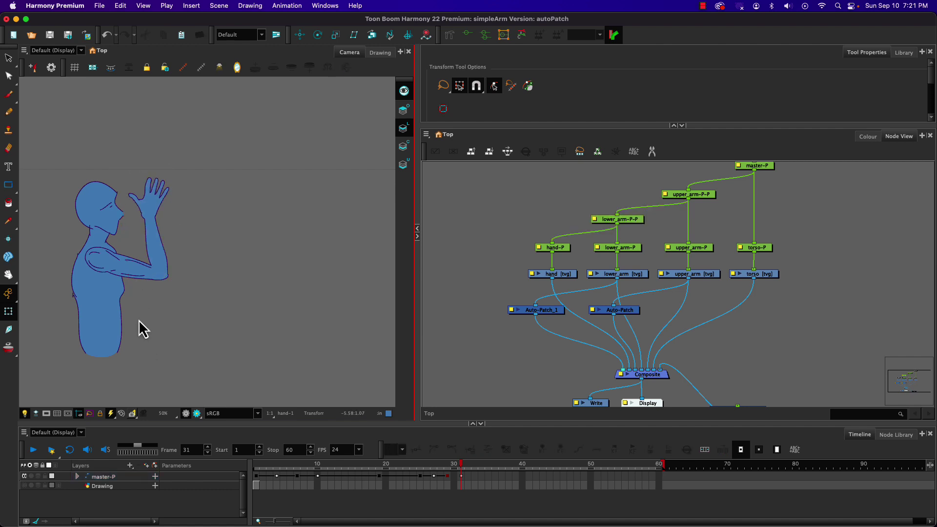
Reselect the lower arm's parent peg and rotate the forearm back down so the arm extends forward
{"action": "left_click", "coordinate": [154, 249]}
{"action": "key", "text": "b"}
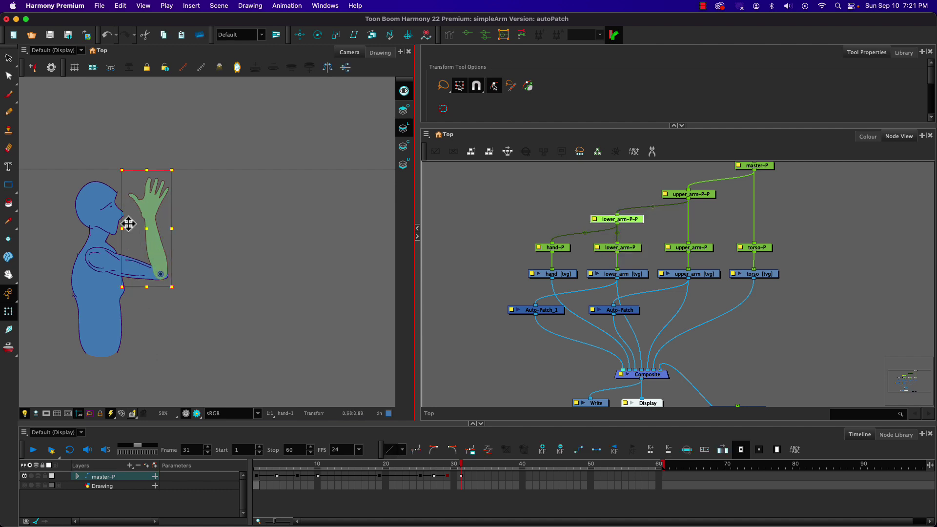
{"action": "left_click_drag", "start_coordinate": [119, 156], "coordinate": [185, 263]}
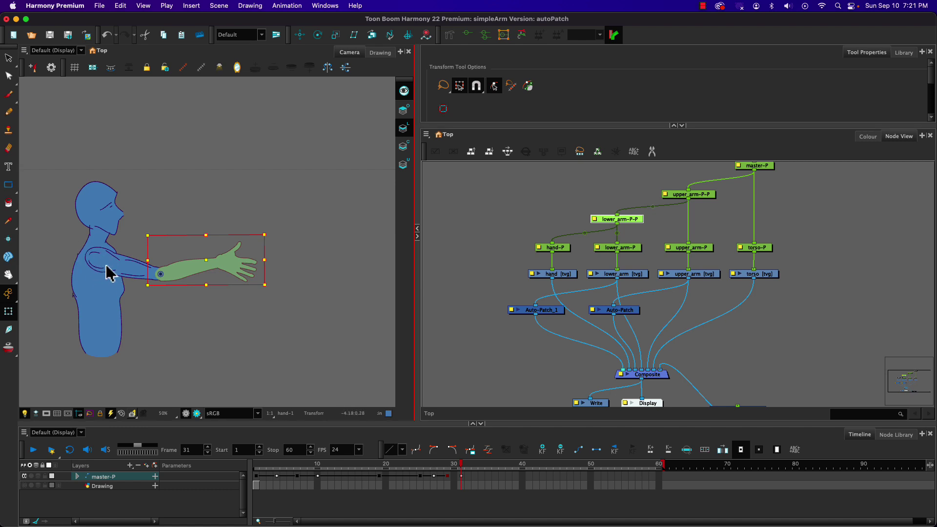
{"action": "left_click", "coordinate": [191, 310]}
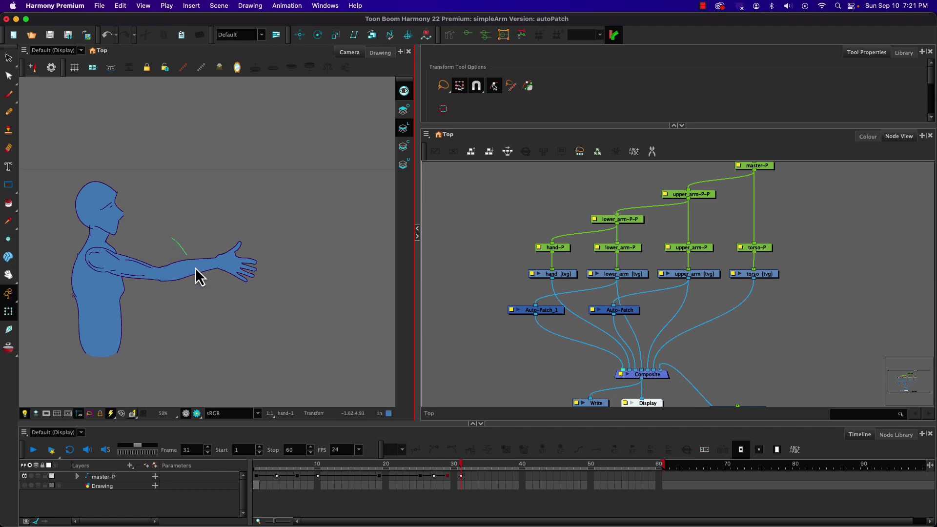
Select the hand and lower arm pegs together, try rotating and moving them without the parent peg, and undo each change
{"action": "left_click", "coordinate": [198, 277]}
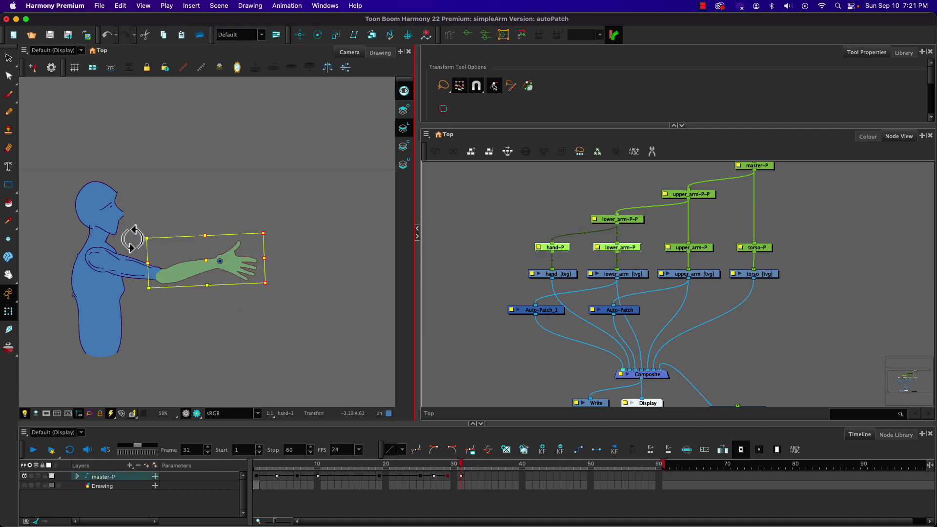
{"action": "left_click_drag", "start_coordinate": [133, 239], "coordinate": [141, 293]}
{"action": "key", "text": "super+z"}
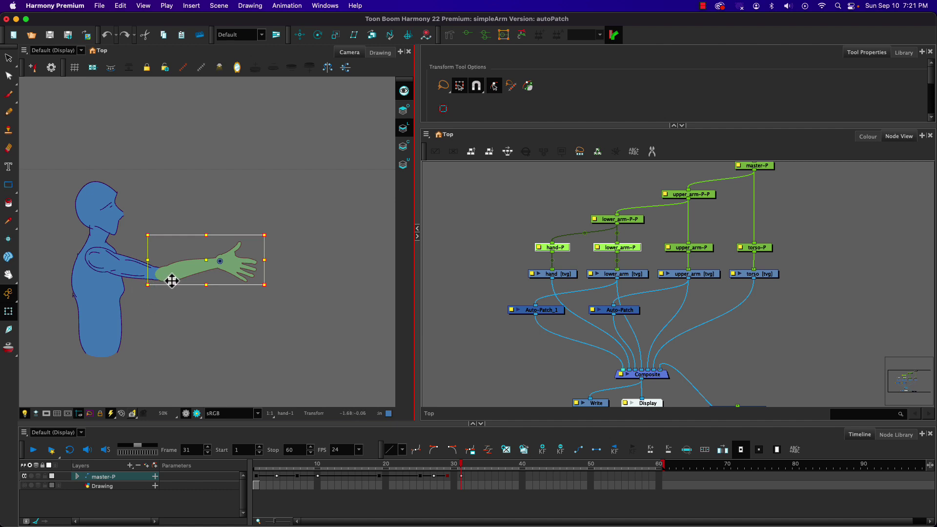
{"action": "left_click_drag", "start_coordinate": [228, 273], "coordinate": [226, 273]}
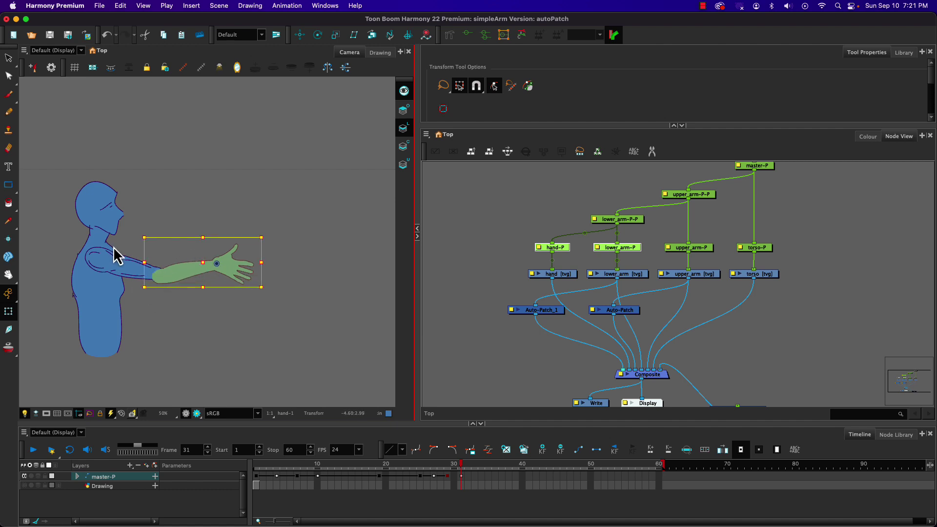
{"action": "key", "text": "super+z"}
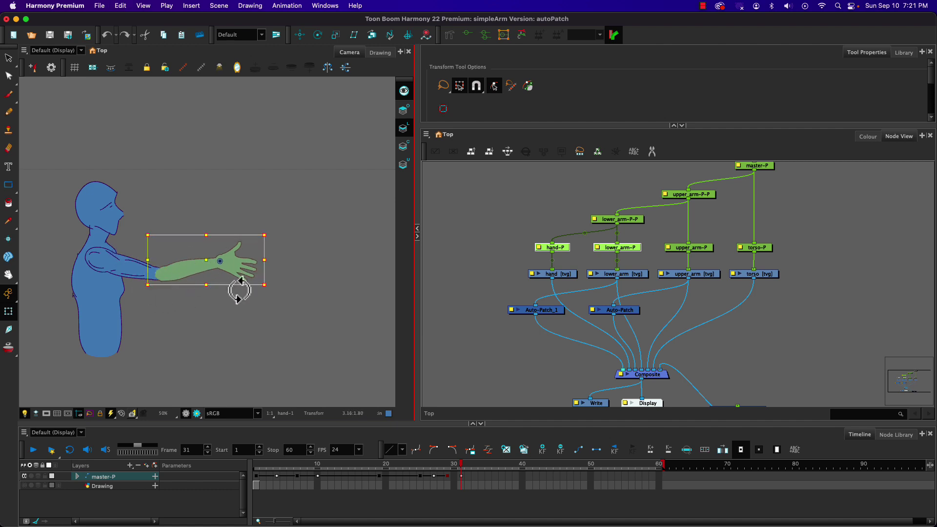
{"action": "key", "text": "super+z"}
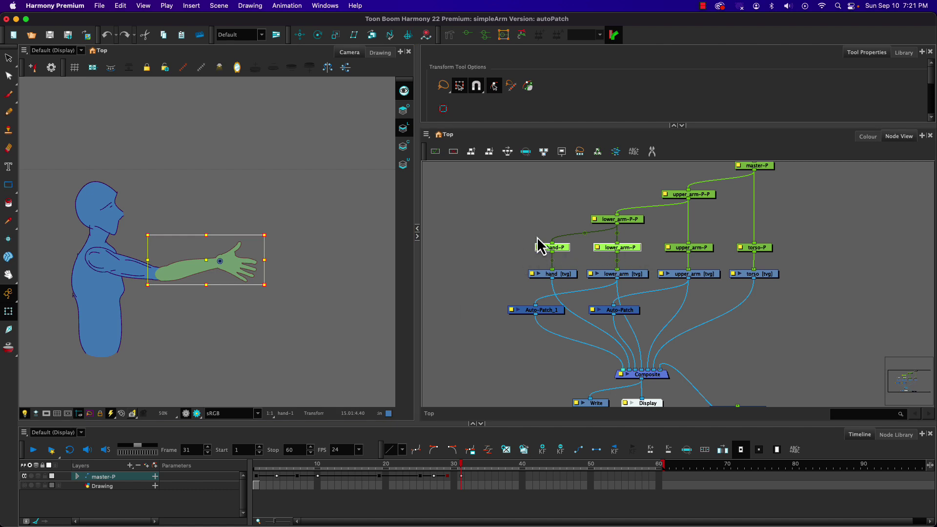
Select the lower arm's parent peg instead and rotate the forearm with its hand slightly around the elbow
{"action": "left_click", "coordinate": [342, 293]}
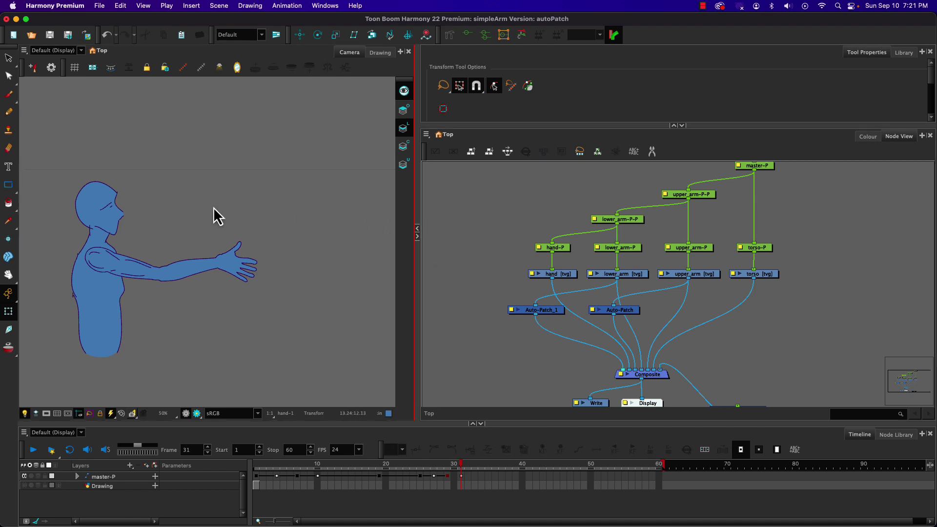
{"action": "left_click", "coordinate": [172, 262]}
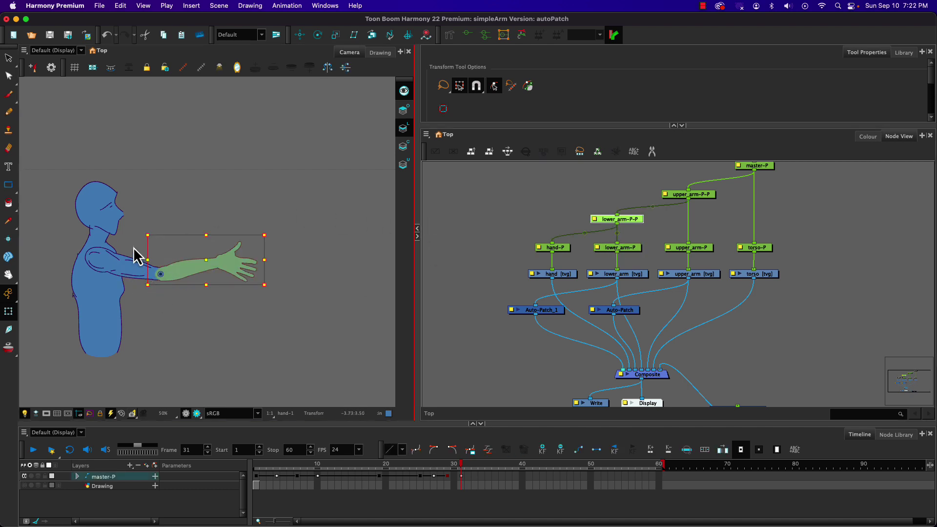
{"action": "mouse_move", "coordinate": [140, 230]}
{"action": "left_mouse_down"}
{"action": "mouse_move", "coordinate": [147, 301]}
{"action": "mouse_move", "coordinate": [140, 288]}
{"action": "mouse_move", "coordinate": [151, 311]}
{"action": "mouse_move", "coordinate": [153, 266]}
{"action": "mouse_move", "coordinate": [135, 295]}
{"action": "mouse_move", "coordinate": [137, 306]}
{"action": "mouse_move", "coordinate": [149, 288]}
{"action": "mouse_move", "coordinate": [142, 294]}
{"action": "mouse_move", "coordinate": [140, 220]}
{"action": "mouse_move", "coordinate": [144, 227]}
{"action": "left_mouse_up"}
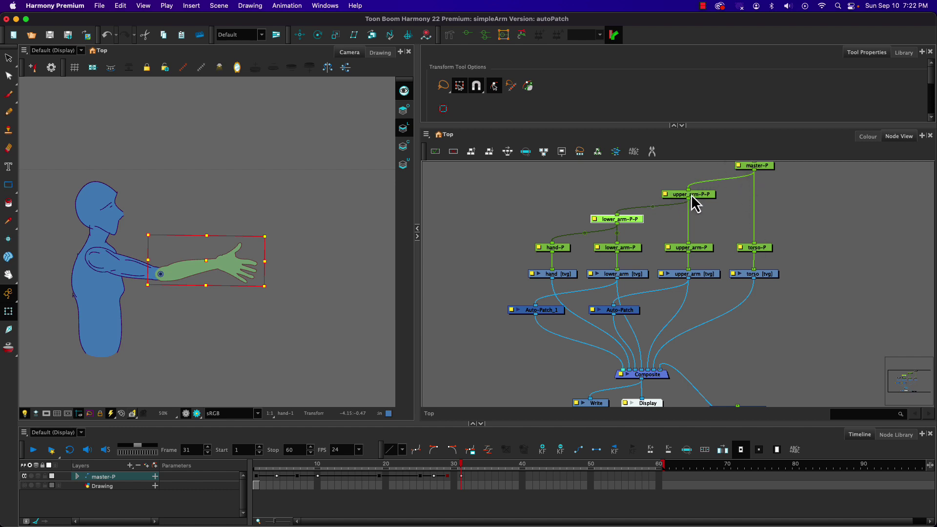
Rename the upper_arm-P-P peg as arm_master-P in its layer properties
{"action": "double_click", "coordinate": [666, 195]}
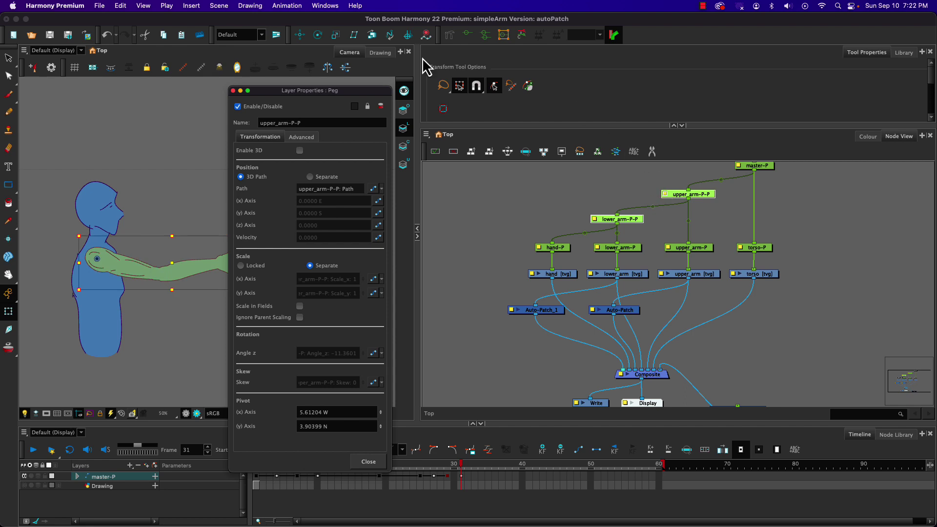
{"action": "left_click_drag", "start_coordinate": [293, 122], "coordinate": [301, 123]}
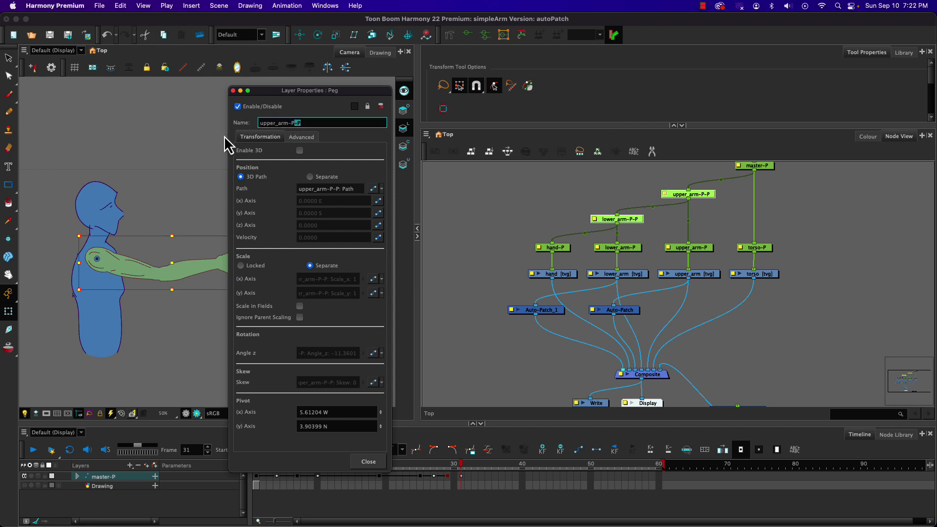
{"action": "left_click_drag", "start_coordinate": [295, 123], "coordinate": [272, 122]}
{"action": "type", "text": "arm_master"}
{"action": "key", "text": "Return"}
{"action": "left_click", "coordinate": [233, 91]}
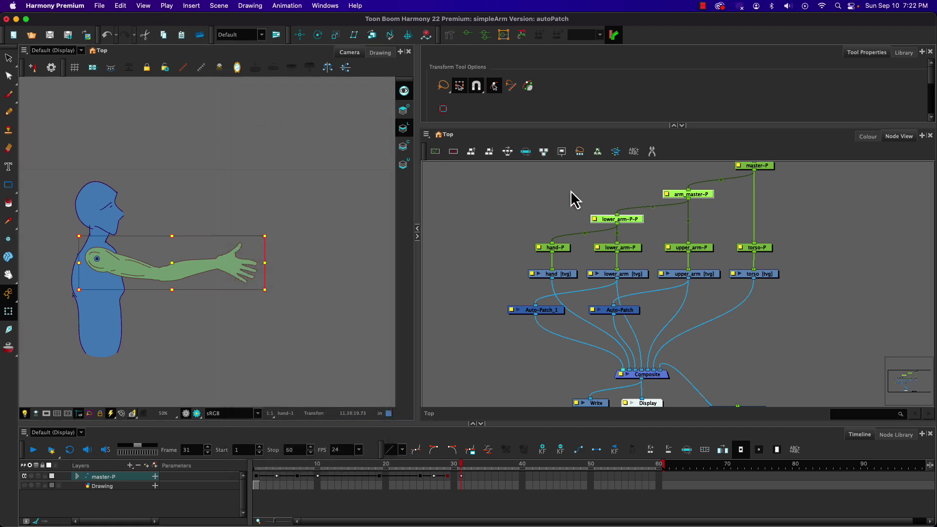
Rename the lower_arm-P-P peg as lower_arm_master-P in its layer properties
{"action": "double_click", "coordinate": [595, 220]}
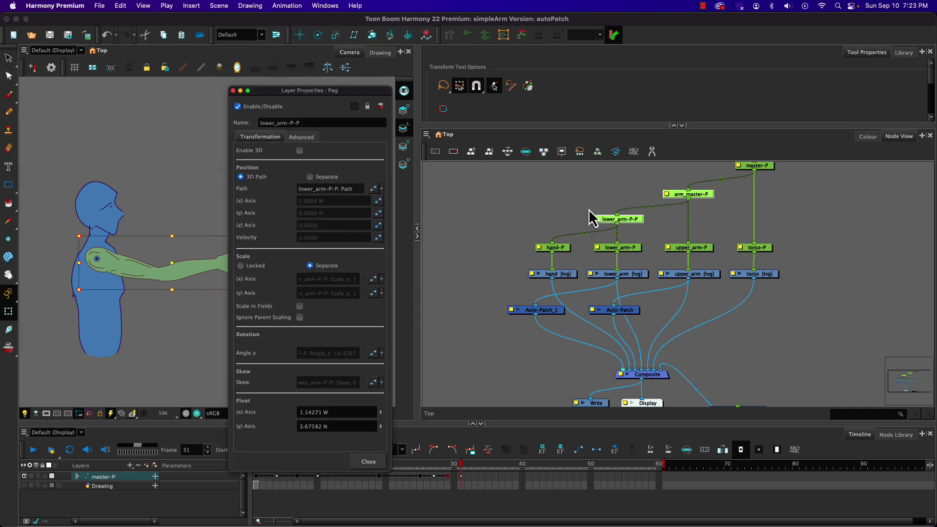
{"action": "left_click_drag", "start_coordinate": [287, 123], "coordinate": [280, 121]}
{"action": "type", "text": "rm_ma"}
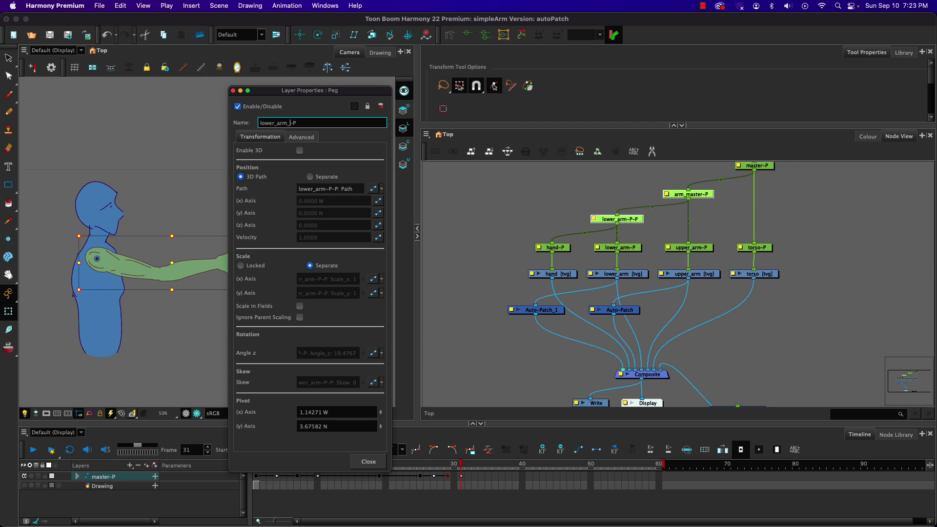
{"action": "type", "text": "ster"}
{"action": "key", "text": "Return"}
{"action": "left_click", "coordinate": [233, 90]}
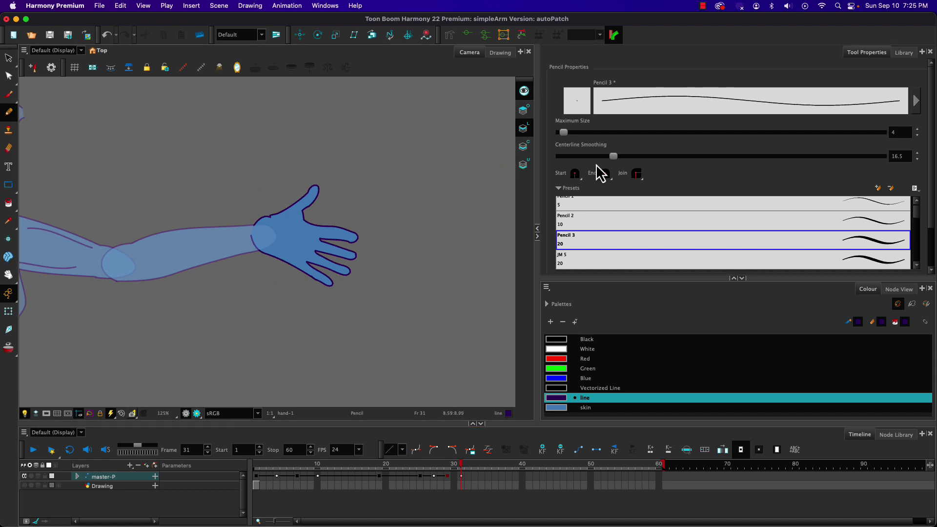
Display the node network, select the hand drawing with the Transform tool, and centre the network on its node
{"action": "left_click", "coordinate": [897, 289]}
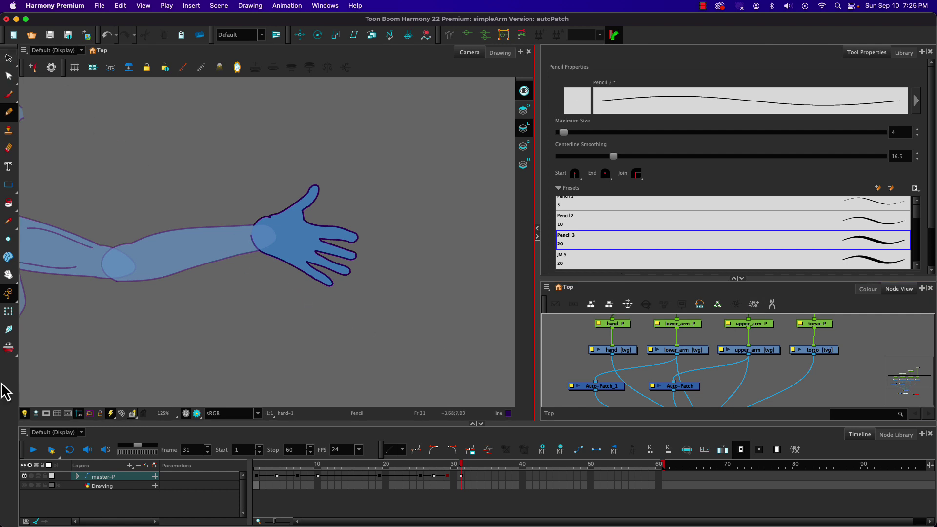
{"action": "left_click", "coordinate": [9, 311]}
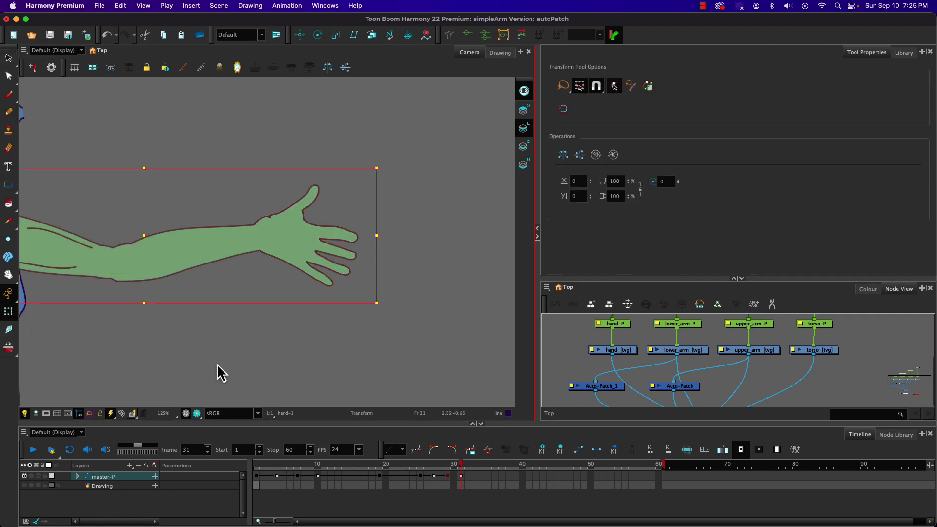
{"action": "left_click", "coordinate": [213, 350]}
{"action": "left_click", "coordinate": [299, 233]}
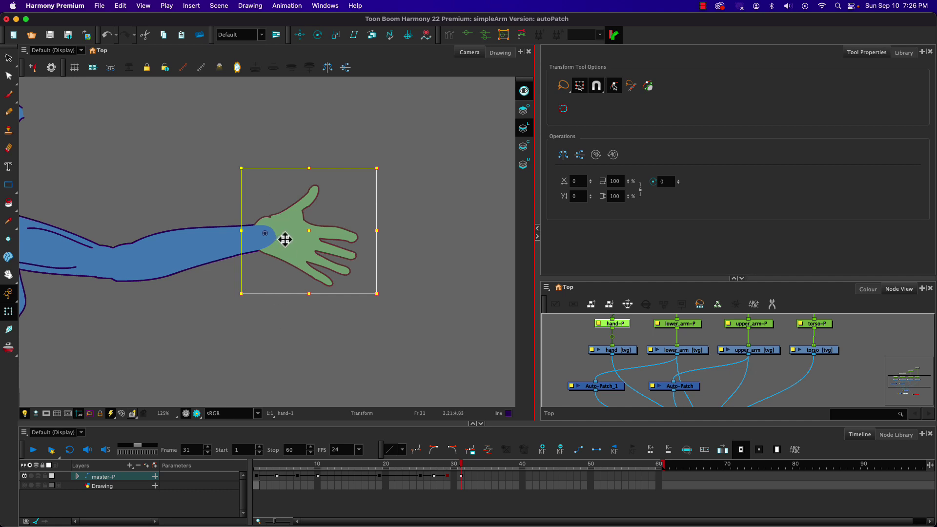
{"action": "left_click", "coordinate": [285, 239]}
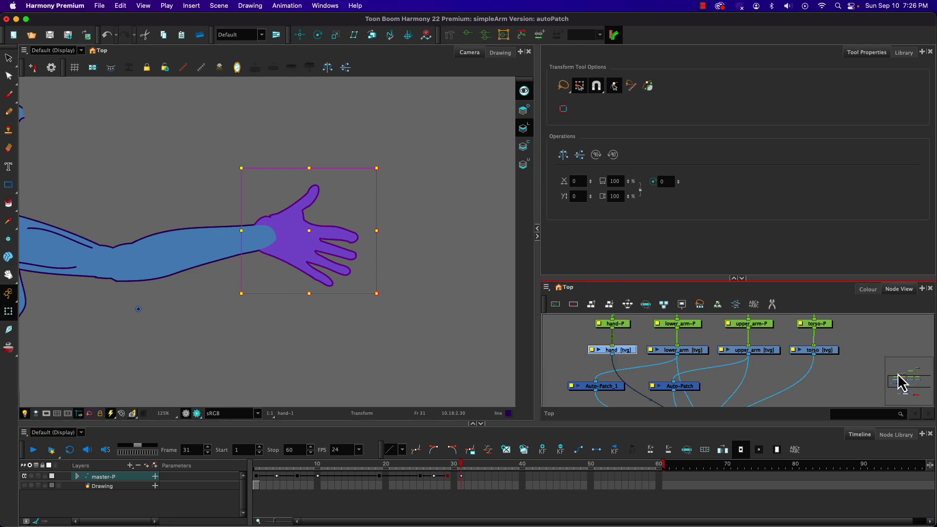
{"action": "left_click", "coordinate": [912, 390]}
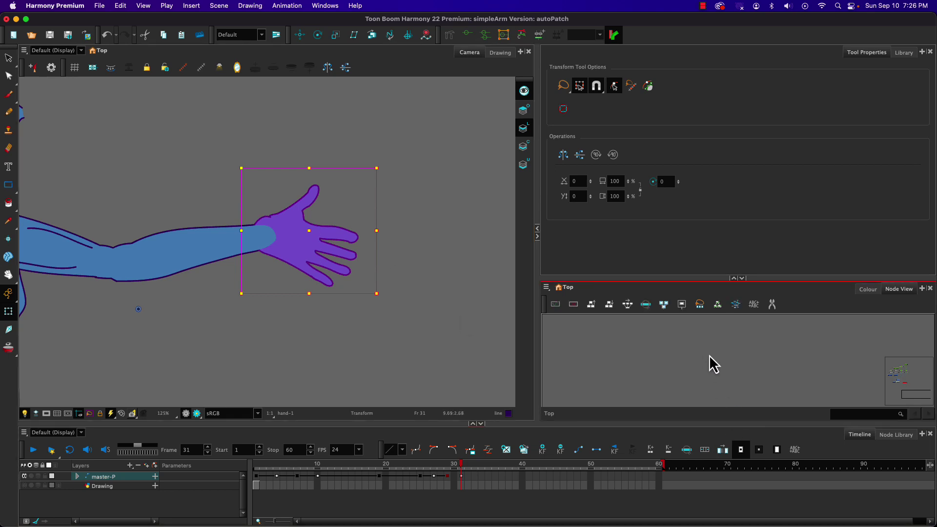
{"action": "key", "text": "o"}
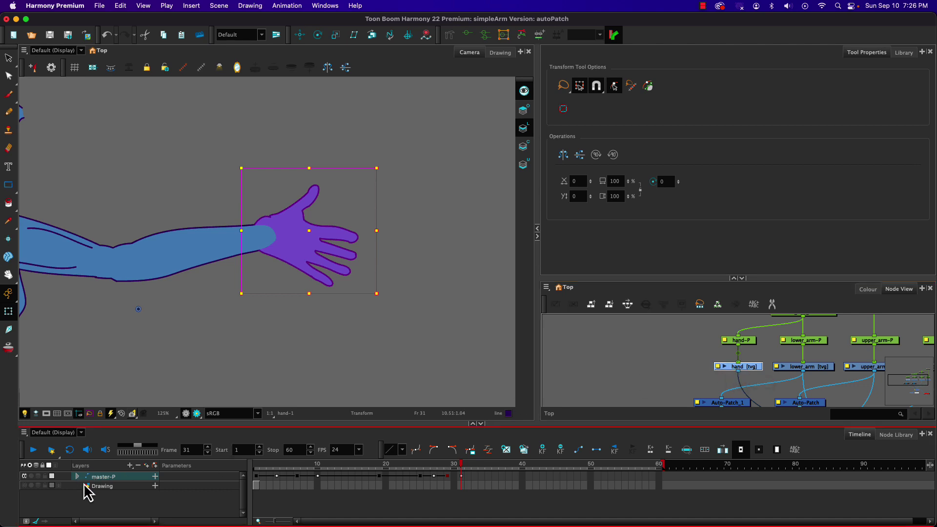
Locate the hand layer in the timeline, look through the peg hierarchy above it, and collapse the master-P hierarchy
{"action": "key", "text": "o"}
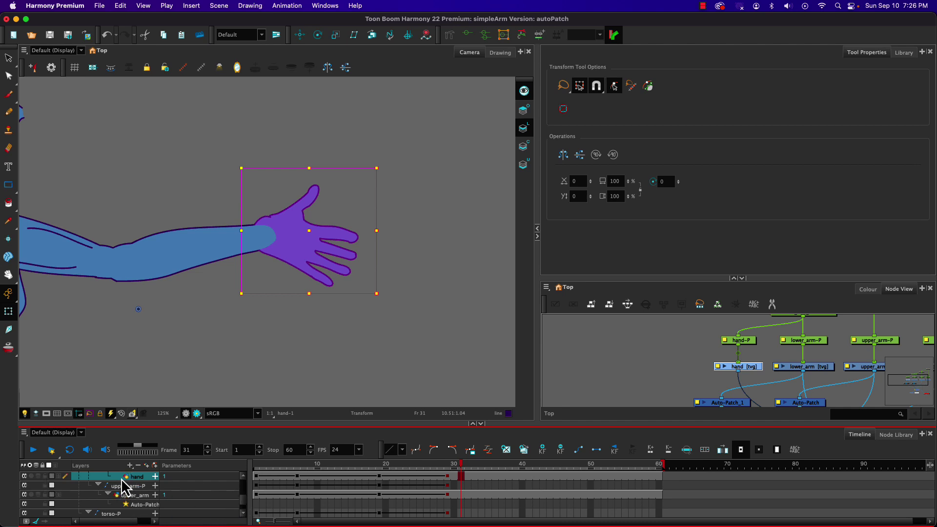
{"action": "scroll", "coordinate": [244, 498], "scroll_direction": "up", "scroll_amount": 3}
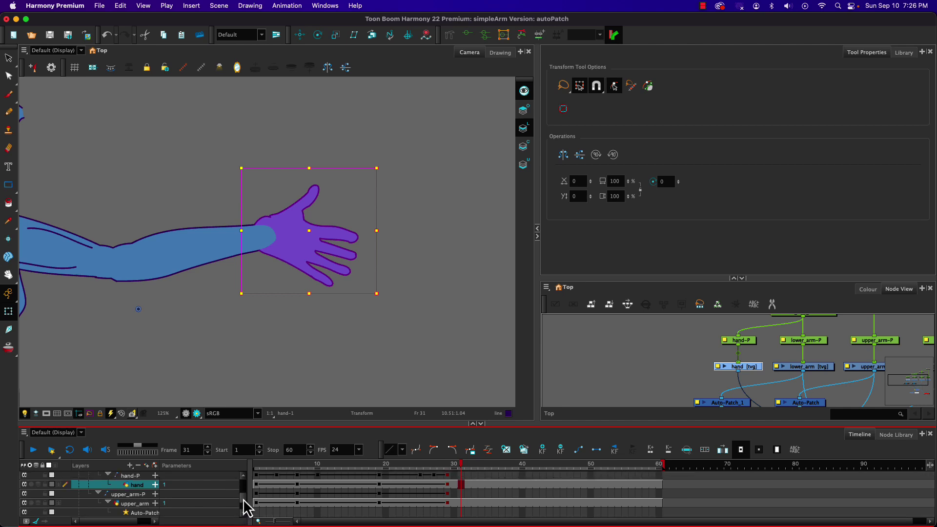
{"action": "scroll", "coordinate": [242, 494], "scroll_direction": "up", "scroll_amount": 4}
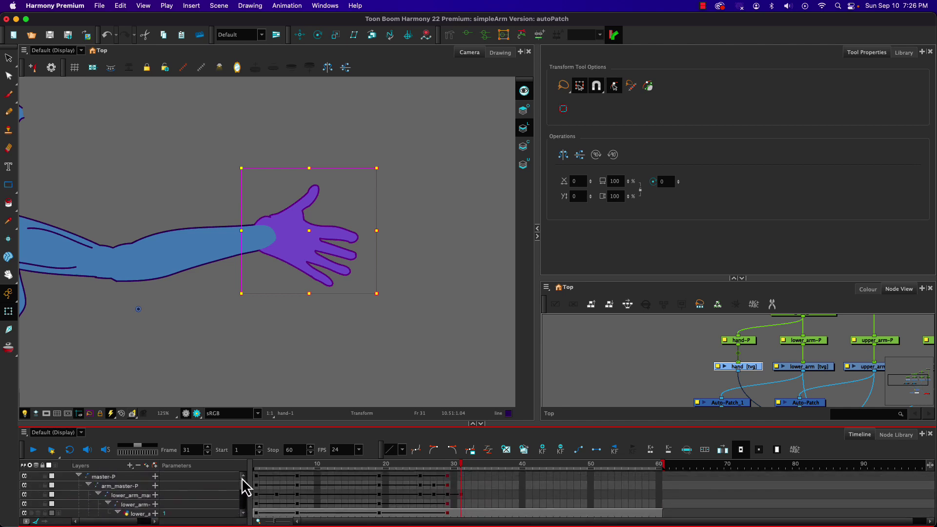
{"action": "left_click", "coordinate": [78, 475]}
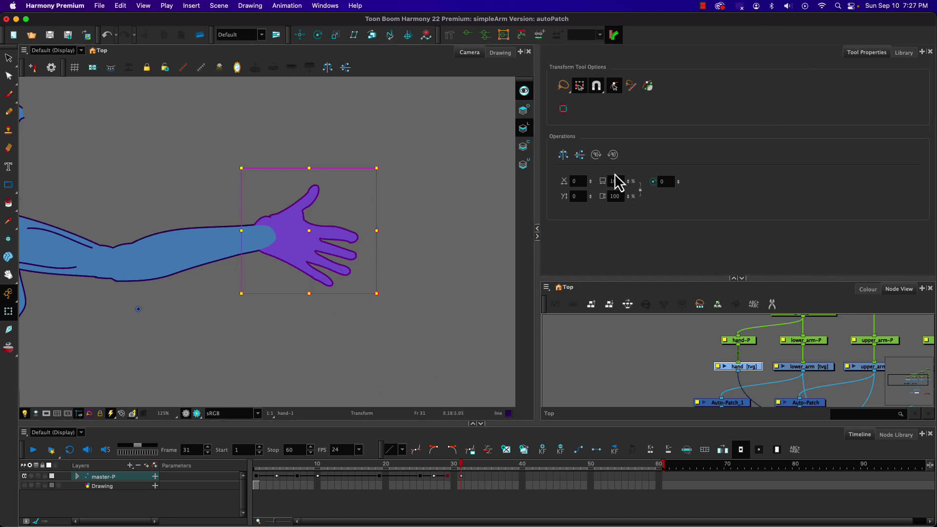
Activate the Pencil tool and add a Drawing Substitutions view alongside the tool properties
{"action": "right_click", "coordinate": [12, 108]}
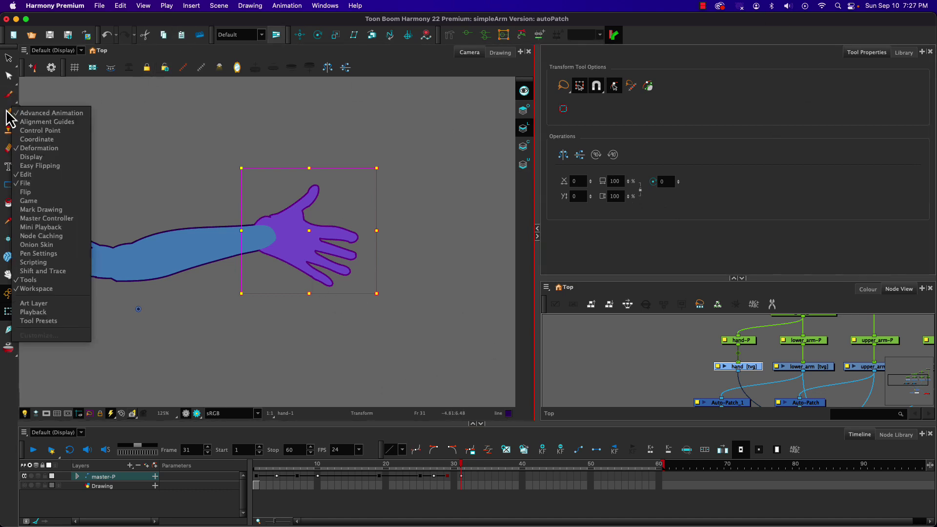
{"action": "left_click", "coordinate": [9, 113]}
{"action": "left_click", "coordinate": [8, 112]}
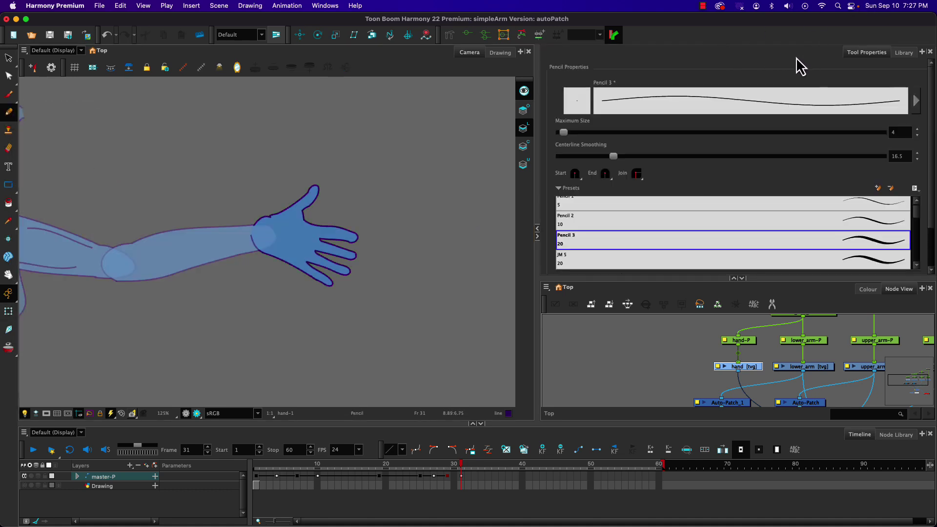
{"action": "left_click", "coordinate": [923, 52]}
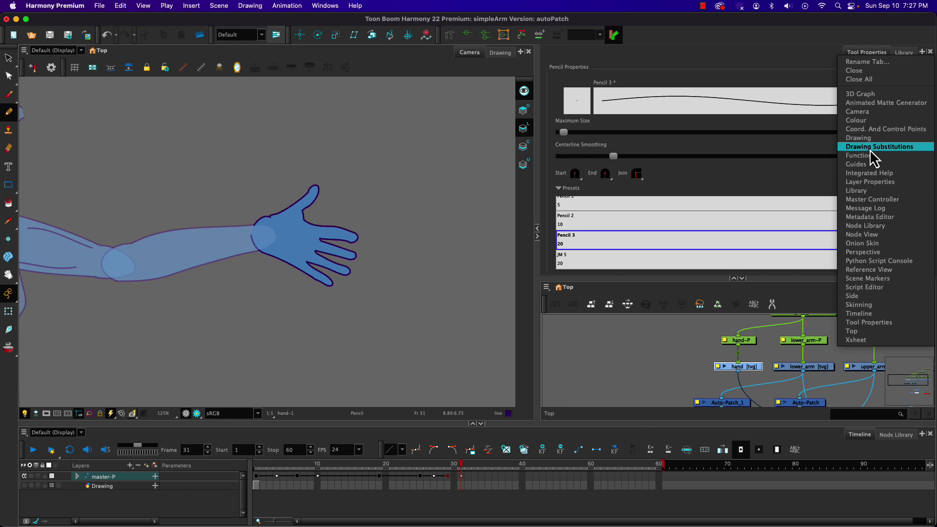
{"action": "left_click", "coordinate": [869, 149]}
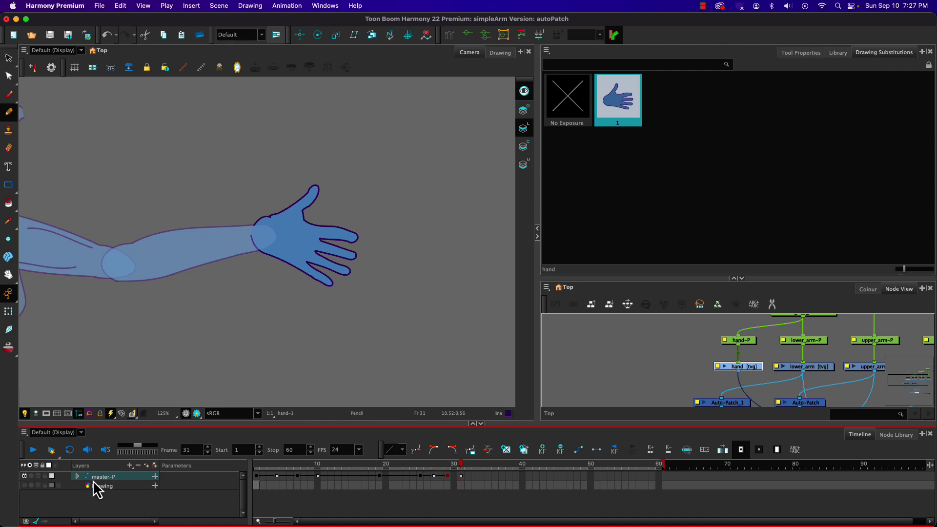
Try setting the hand layer to No Exposure at frame 31, compare it with frame 30, and undo the change
{"action": "key", "text": "o"}
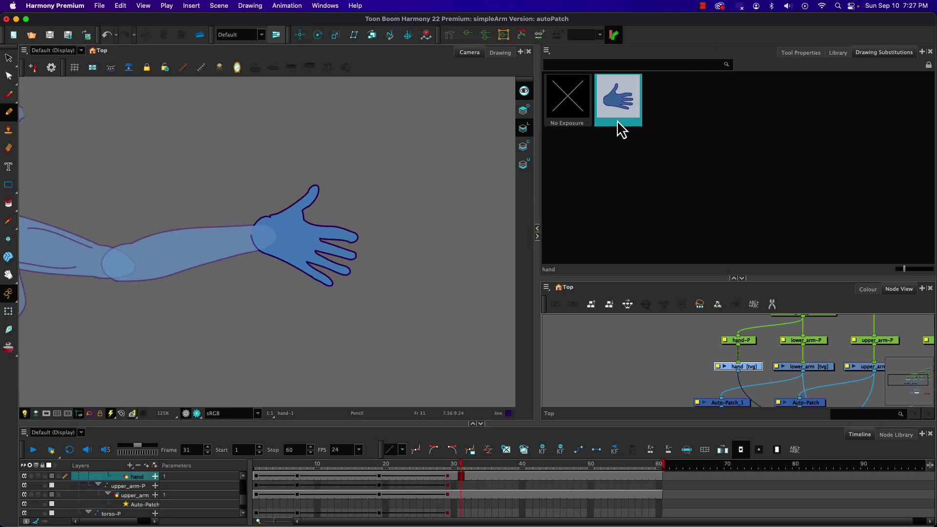
{"action": "left_click", "coordinate": [581, 99]}
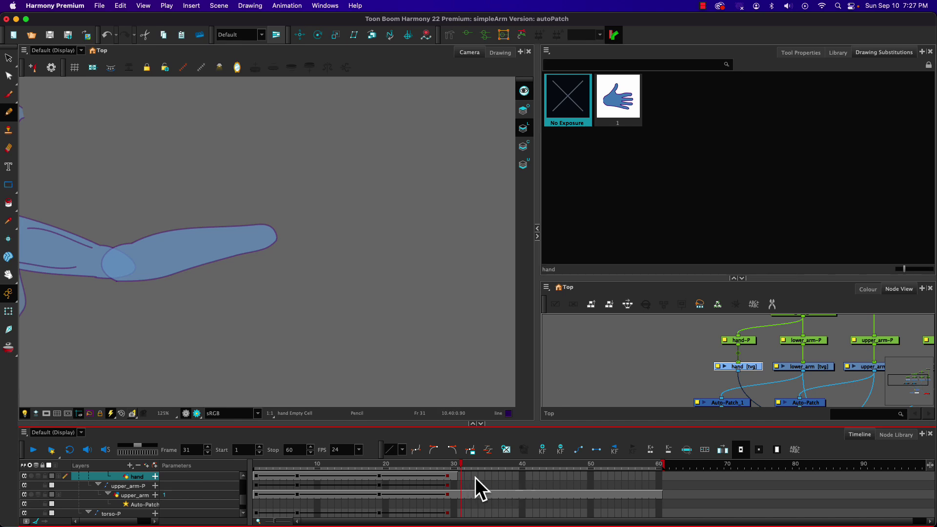
{"action": "left_click", "coordinate": [453, 470]}
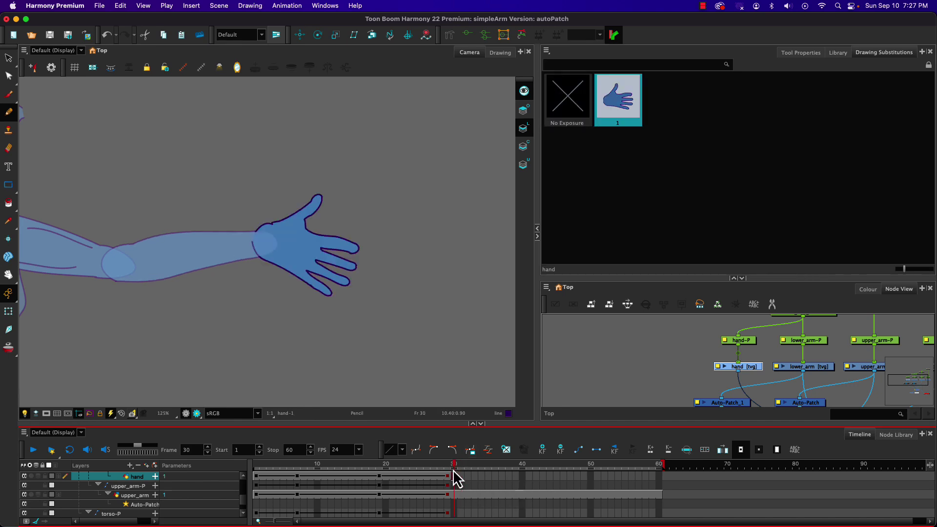
{"action": "left_click", "coordinate": [462, 469]}
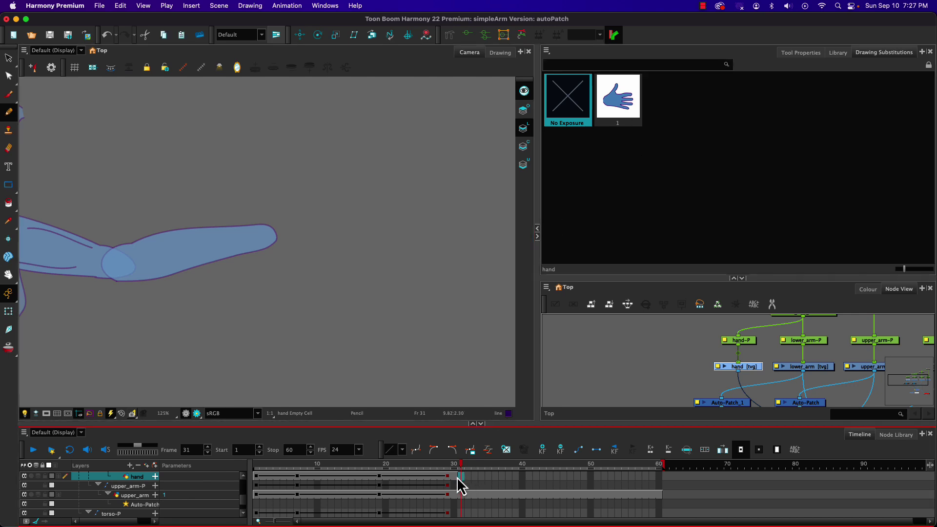
{"action": "scroll", "coordinate": [456, 477], "scroll_direction": "up", "scroll_amount": 3}
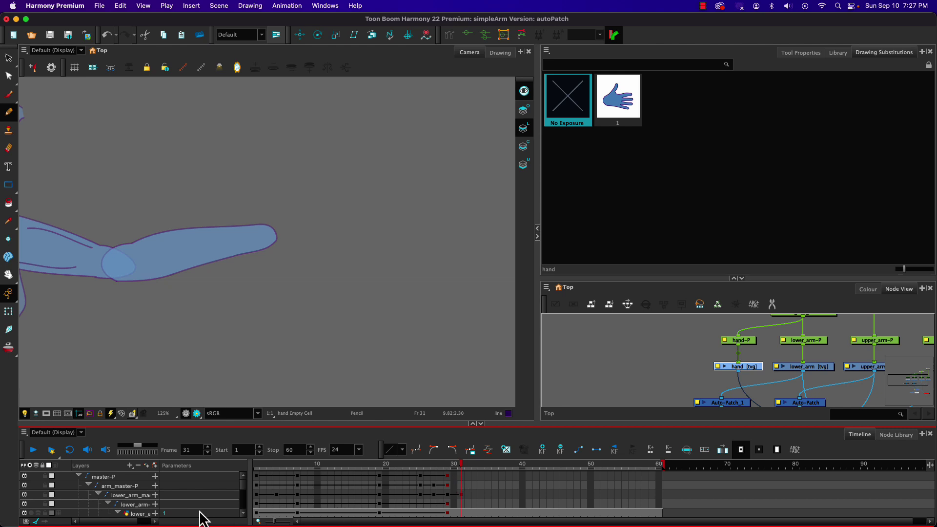
{"action": "scroll", "coordinate": [188, 502], "scroll_direction": "down", "scroll_amount": 3}
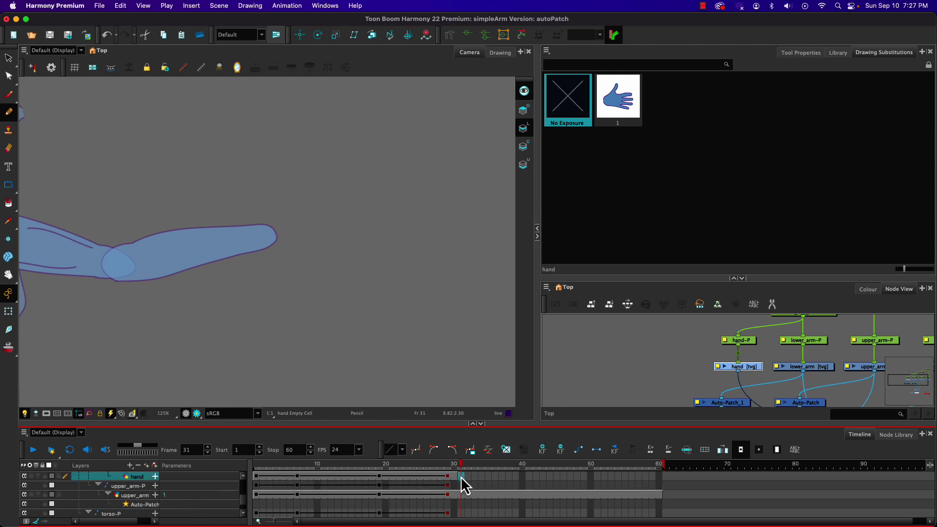
{"action": "key", "text": "super+z"}
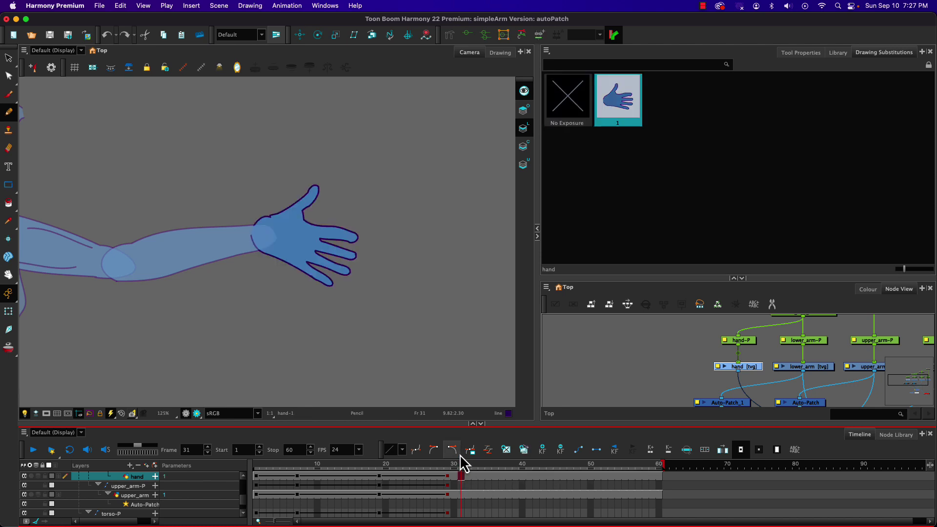
Create an empty second drawing on the hand layer at frame 31 and enable onion skin limited to one previous drawing
{"action": "mouse_move", "coordinate": [461, 462]}
{"action": "left_mouse_down"}
{"action": "mouse_move", "coordinate": [430, 468]}
{"action": "mouse_move", "coordinate": [461, 464]}
{"action": "left_mouse_up"}
{"action": "left_click", "coordinate": [506, 448]}
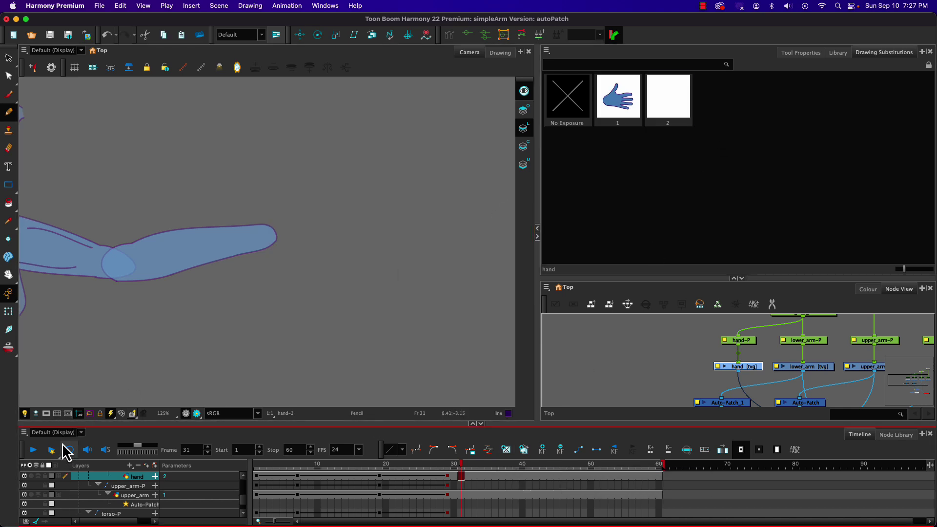
{"action": "left_click", "coordinate": [8, 348]}
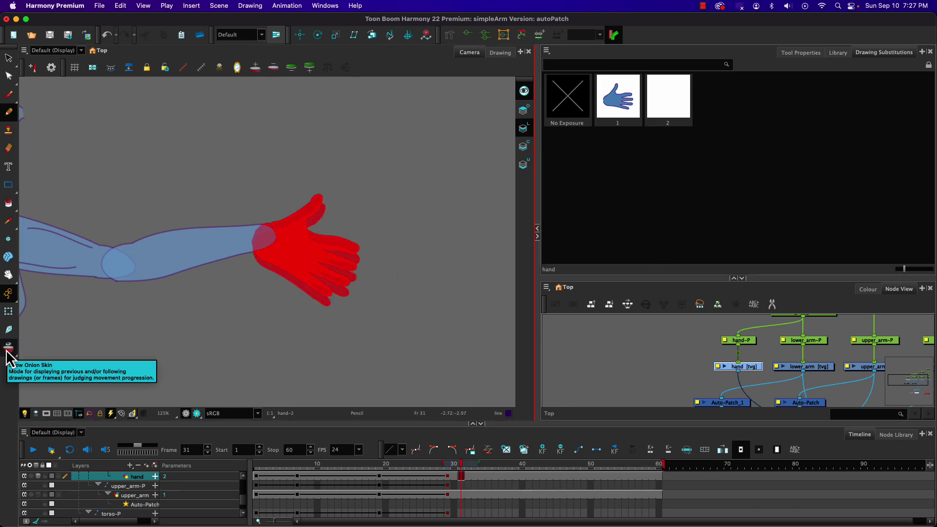
{"action": "left_click", "coordinate": [453, 474]}
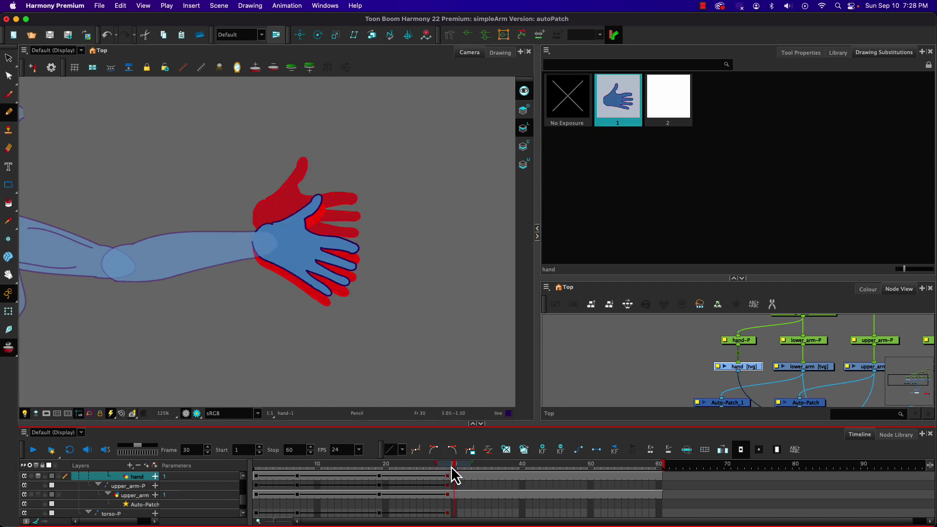
{"action": "mouse_move", "coordinate": [455, 465]}
{"action": "left_mouse_down"}
{"action": "mouse_move", "coordinate": [464, 464]}
{"action": "mouse_move", "coordinate": [439, 464]}
{"action": "mouse_move", "coordinate": [472, 464]}
{"action": "mouse_move", "coordinate": [459, 464]}
{"action": "left_mouse_up"}
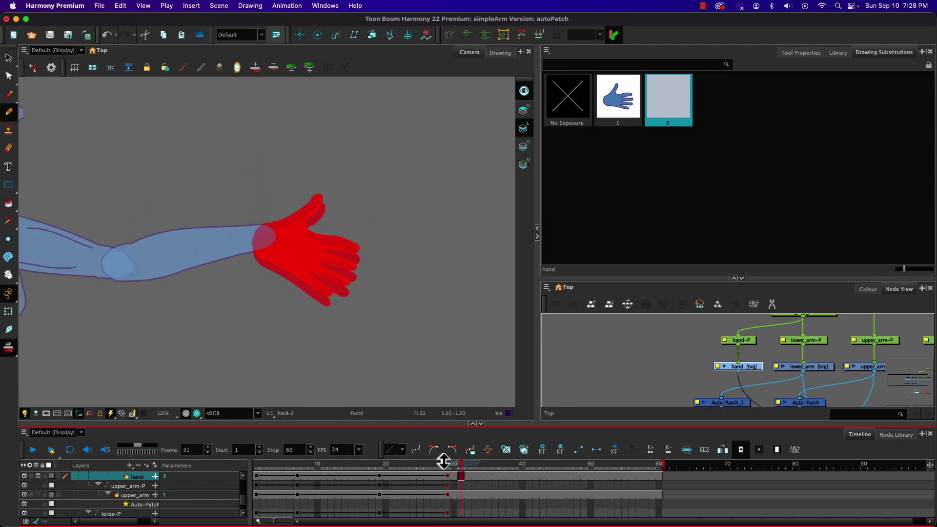
{"action": "left_click", "coordinate": [274, 68]}
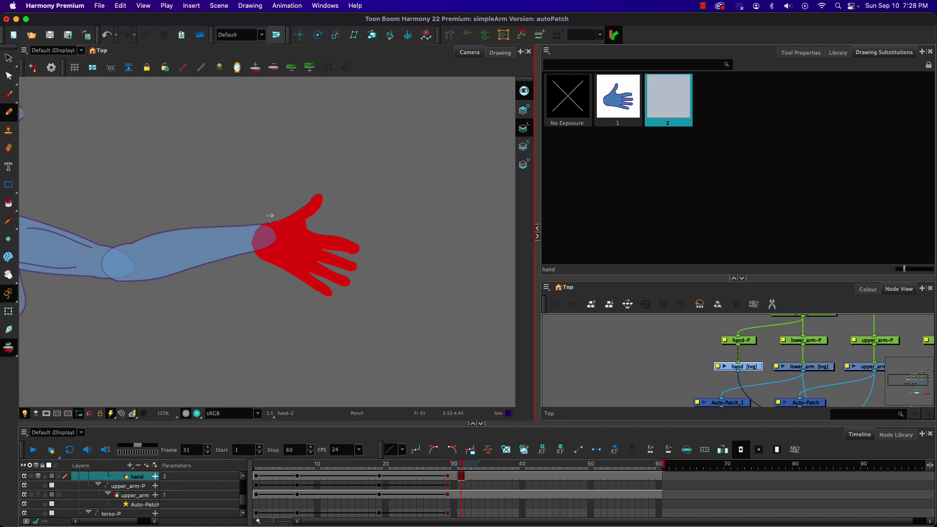
Outline a new hand pose over the onion skin with thumb, index and little finger extended and two fingers curled, redoing the little finger stroke
{"action": "mouse_move", "coordinate": [254, 237]}
{"action": "left_mouse_down"}
{"action": "mouse_move", "coordinate": [287, 219]}
{"action": "mouse_move", "coordinate": [311, 191]}
{"action": "mouse_move", "coordinate": [308, 227]}
{"action": "mouse_move", "coordinate": [364, 238]}
{"action": "mouse_move", "coordinate": [318, 241]}
{"action": "left_mouse_up"}
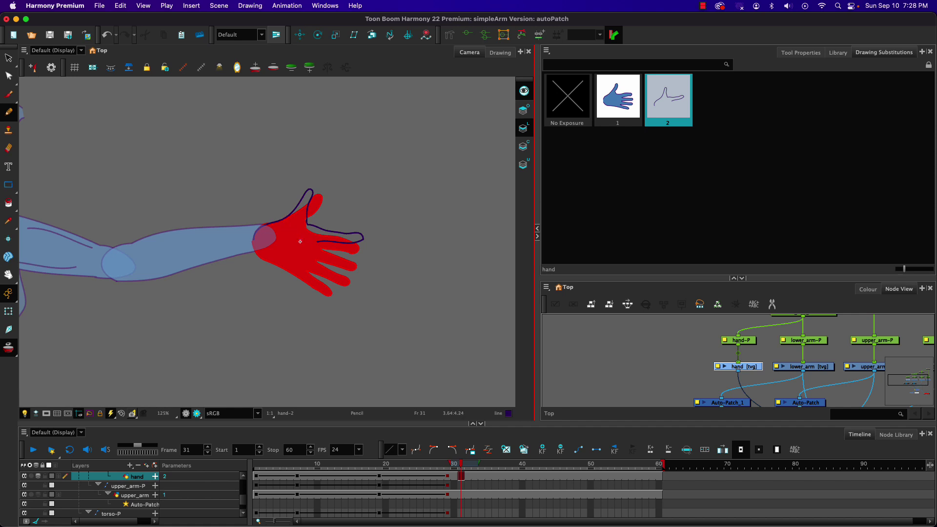
{"action": "mouse_move", "coordinate": [335, 248]}
{"action": "left_mouse_down"}
{"action": "mouse_move", "coordinate": [337, 257]}
{"action": "mouse_move", "coordinate": [309, 251]}
{"action": "left_mouse_up"}
{"action": "mouse_move", "coordinate": [302, 252]}
{"action": "left_mouse_down"}
{"action": "mouse_move", "coordinate": [337, 267]}
{"action": "mouse_move", "coordinate": [304, 263]}
{"action": "left_mouse_up"}
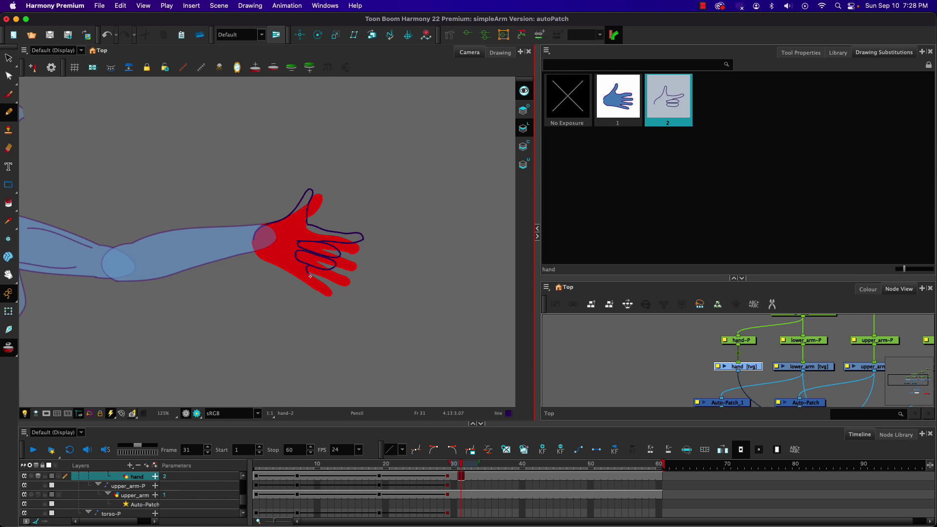
{"action": "mouse_move", "coordinate": [322, 297]}
{"action": "left_mouse_down"}
{"action": "mouse_move", "coordinate": [291, 271]}
{"action": "mouse_move", "coordinate": [258, 259]}
{"action": "left_mouse_up"}
{"action": "right_click", "coordinate": [277, 284]}
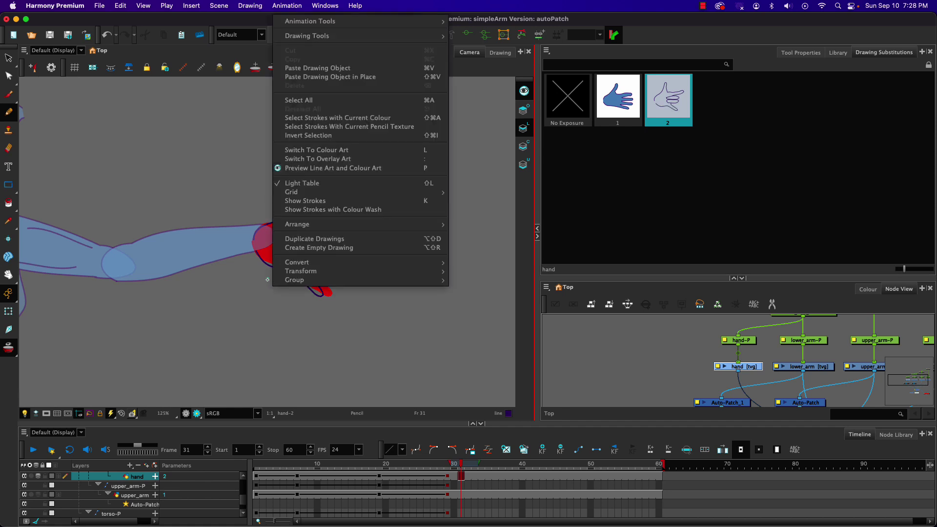
{"action": "left_click", "coordinate": [253, 281]}
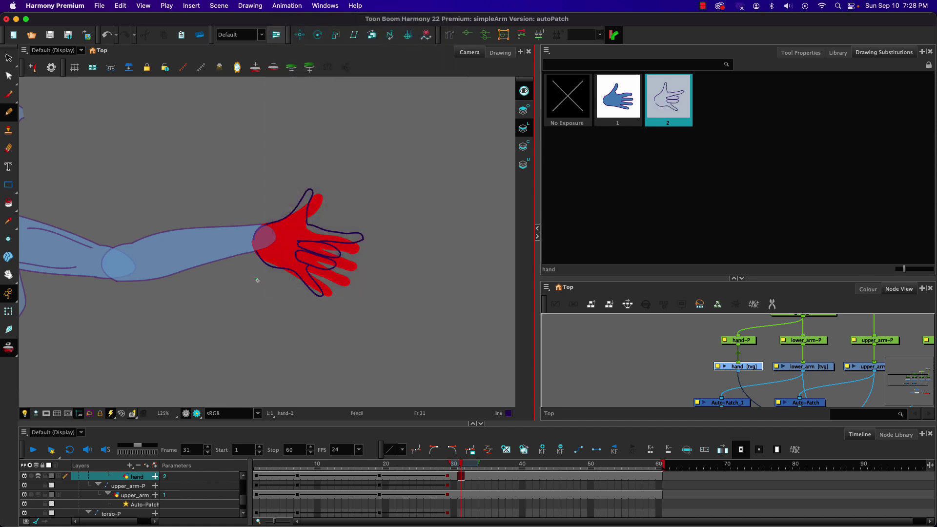
{"action": "key", "text": "super+z"}
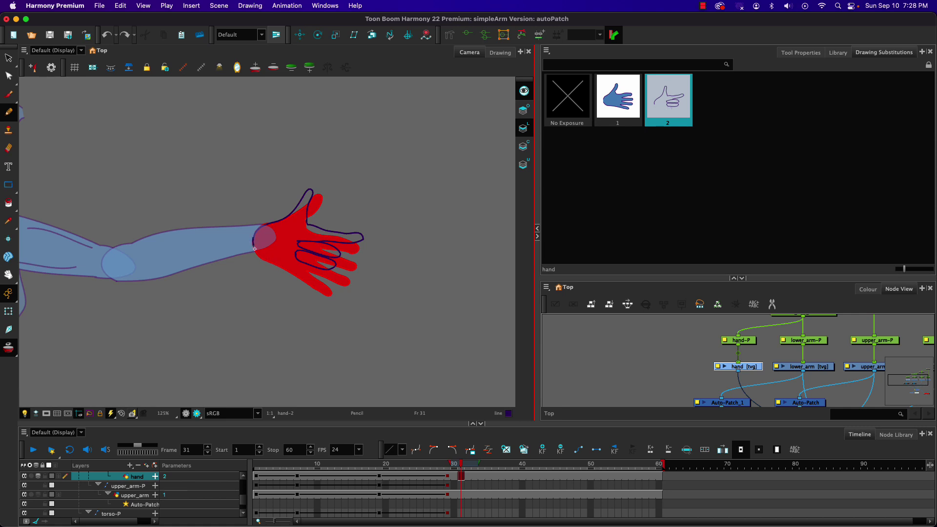
{"action": "mouse_move", "coordinate": [281, 267]}
{"action": "left_mouse_down"}
{"action": "mouse_move", "coordinate": [309, 285]}
{"action": "mouse_move", "coordinate": [318, 279]}
{"action": "mouse_move", "coordinate": [305, 268]}
{"action": "left_mouse_up"}
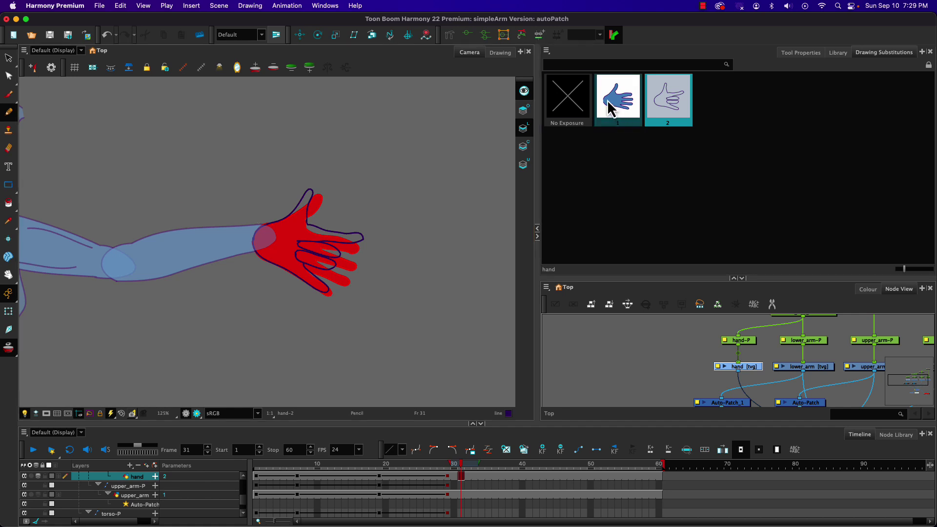
Switch the hand back to drawing 1 at frame 31 and compare frames 30 and 31
{"action": "left_click", "coordinate": [614, 112]}
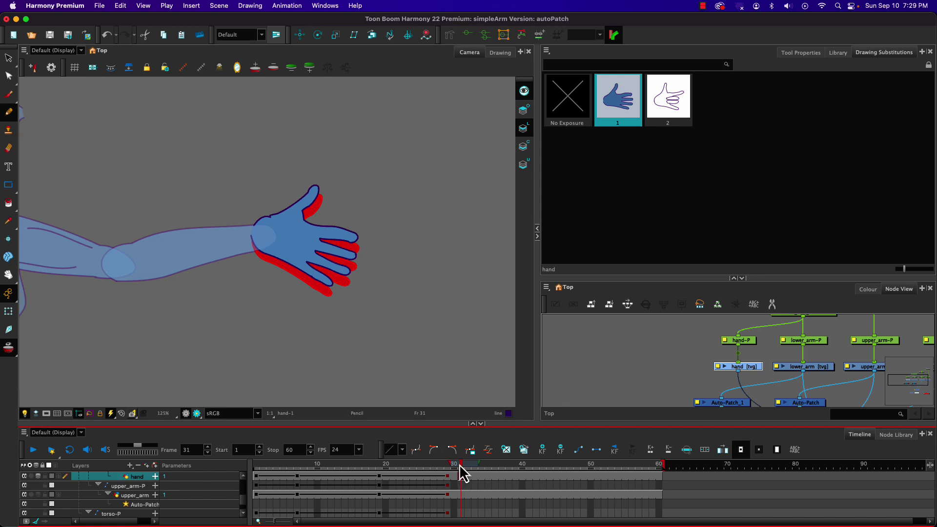
{"action": "mouse_move", "coordinate": [460, 464]}
{"action": "left_mouse_down"}
{"action": "mouse_move", "coordinate": [446, 462]}
{"action": "mouse_move", "coordinate": [459, 463]}
{"action": "left_mouse_up"}
{"action": "left_click", "coordinate": [452, 464]}
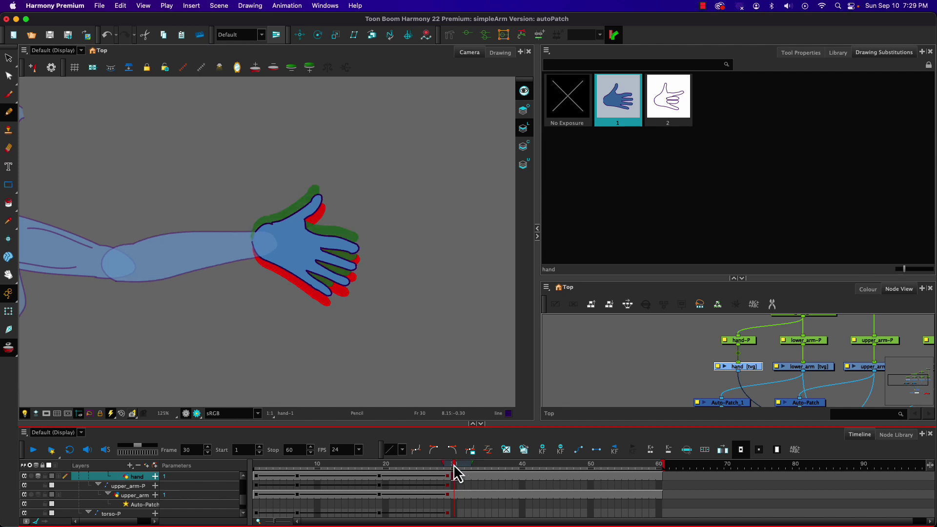
{"action": "left_click", "coordinate": [462, 473]}
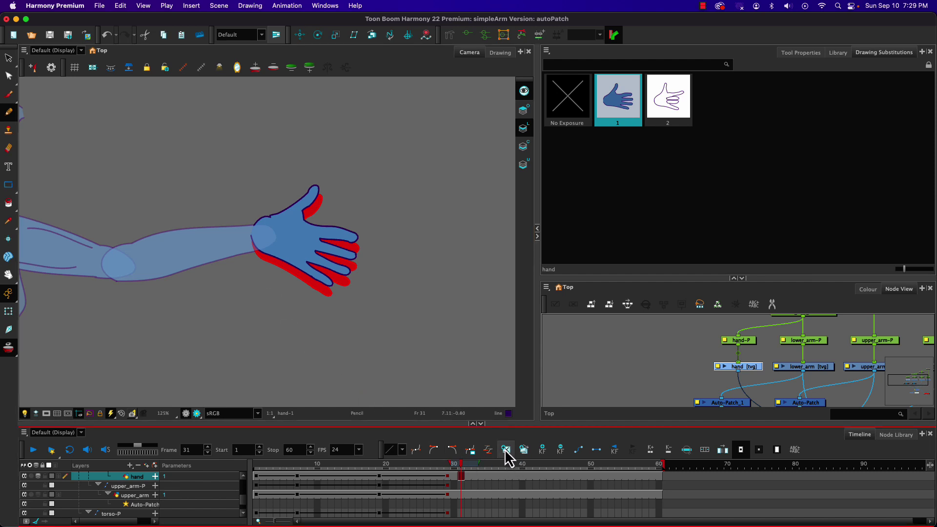
Duplicate hand drawing 1 at frame 31 and cut away the three lower fingers of the copy
{"action": "left_click", "coordinate": [523, 450]}
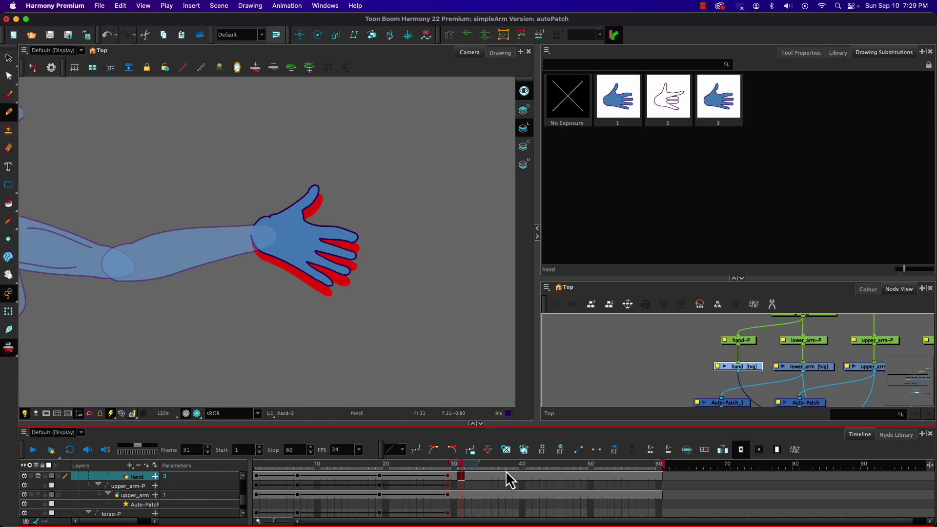
{"action": "left_click", "coordinate": [8, 61]}
{"action": "left_click", "coordinate": [25, 77]}
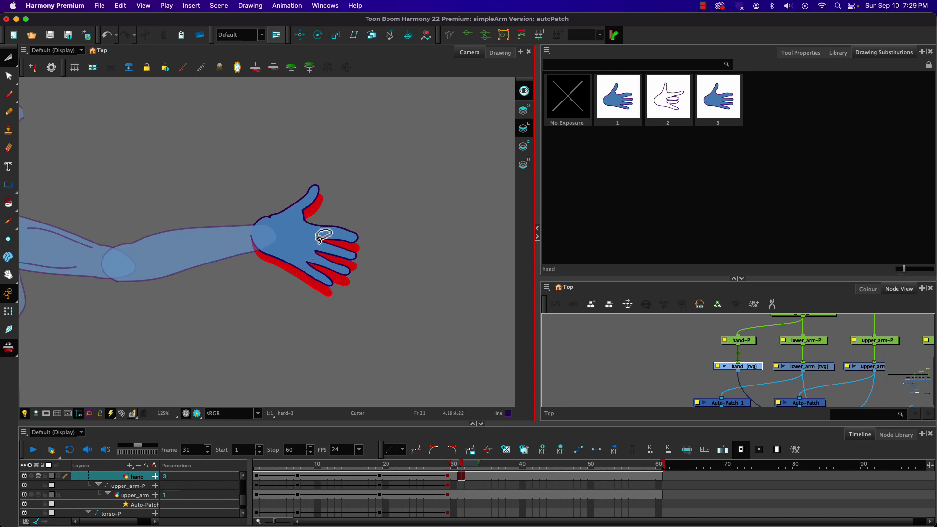
{"action": "mouse_move", "coordinate": [320, 238]}
{"action": "left_mouse_down"}
{"action": "mouse_move", "coordinate": [297, 276]}
{"action": "mouse_move", "coordinate": [329, 300]}
{"action": "mouse_move", "coordinate": [363, 282]}
{"action": "mouse_move", "coordinate": [358, 237]}
{"action": "left_mouse_up"}
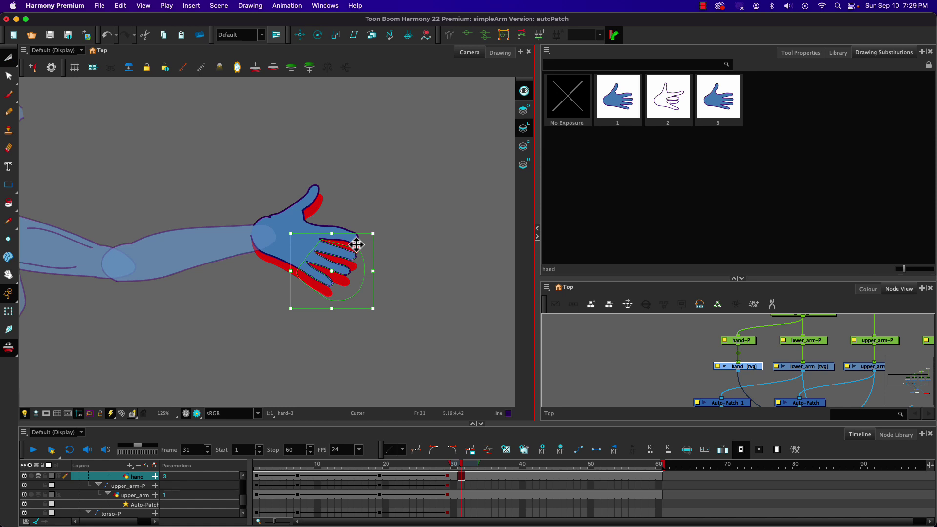
{"action": "key", "text": "Delete"}
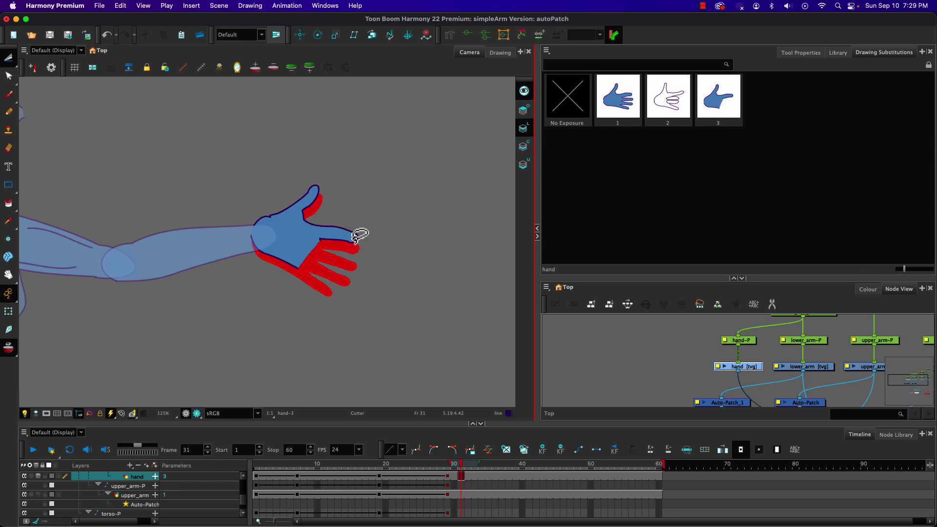
Pencil in an extended middle finger and two curled fingers on hand drawing 3, redoing the curled finger strokes
{"action": "left_click", "coordinate": [8, 111]}
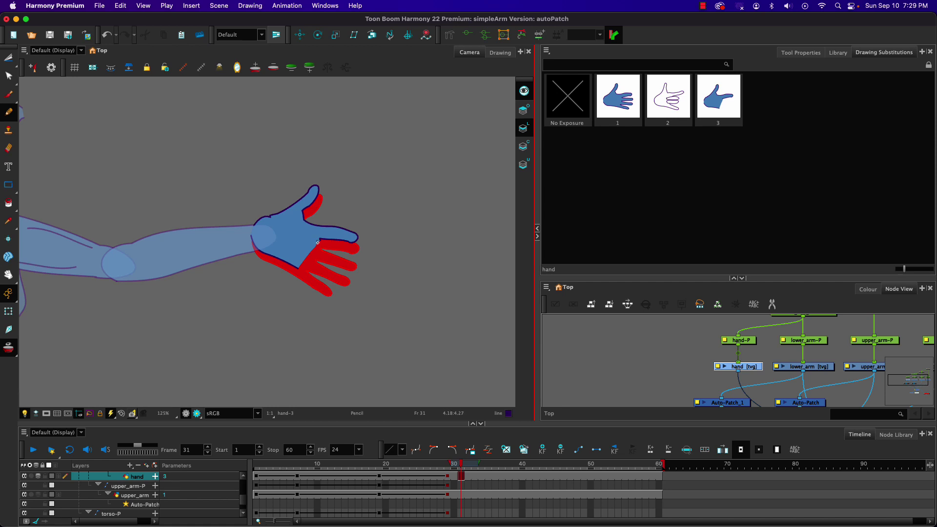
{"action": "mouse_move", "coordinate": [322, 245]}
{"action": "left_mouse_down"}
{"action": "mouse_move", "coordinate": [354, 262]}
{"action": "mouse_move", "coordinate": [339, 264]}
{"action": "left_mouse_up"}
{"action": "mouse_move", "coordinate": [304, 251]}
{"action": "left_mouse_down"}
{"action": "mouse_move", "coordinate": [330, 270]}
{"action": "mouse_move", "coordinate": [304, 258]}
{"action": "left_mouse_up"}
{"action": "key", "text": "super+z"}
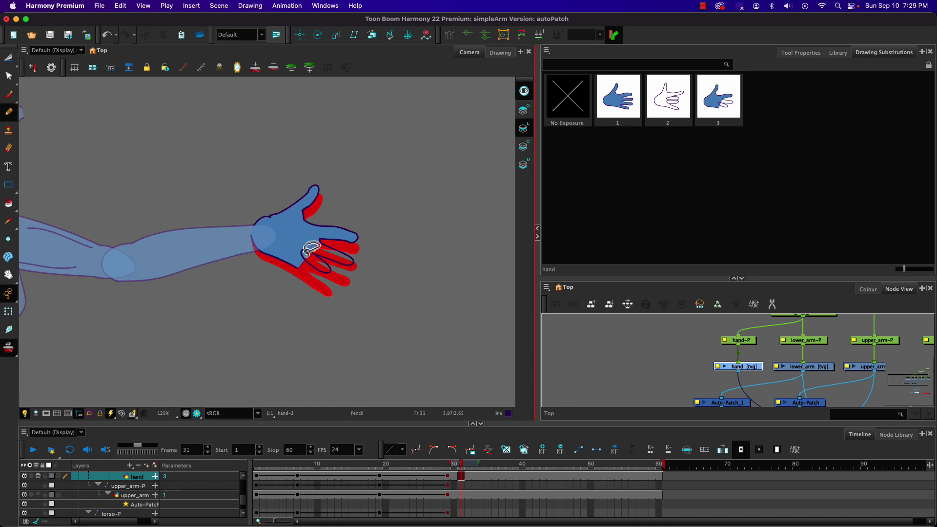
{"action": "key", "text": "super+z"}
{"action": "mouse_move", "coordinate": [323, 268]}
{"action": "left_mouse_down"}
{"action": "mouse_move", "coordinate": [300, 251]}
{"action": "mouse_move", "coordinate": [321, 258]}
{"action": "mouse_move", "coordinate": [313, 279]}
{"action": "mouse_move", "coordinate": [295, 266]}
{"action": "mouse_move", "coordinate": [296, 249]}
{"action": "left_mouse_up"}
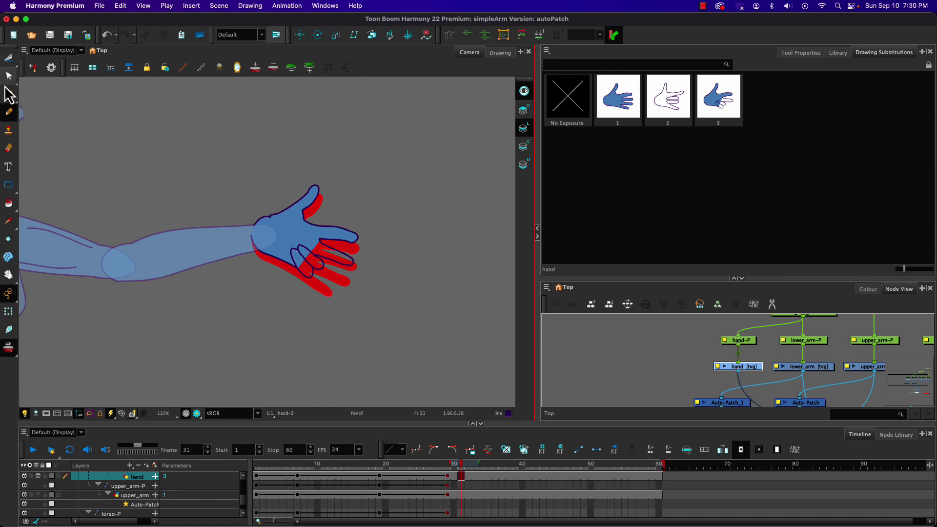
Cut the raised thumb off hand drawing 3 and pencil in a thumb folded across the palm
{"action": "left_click", "coordinate": [9, 57]}
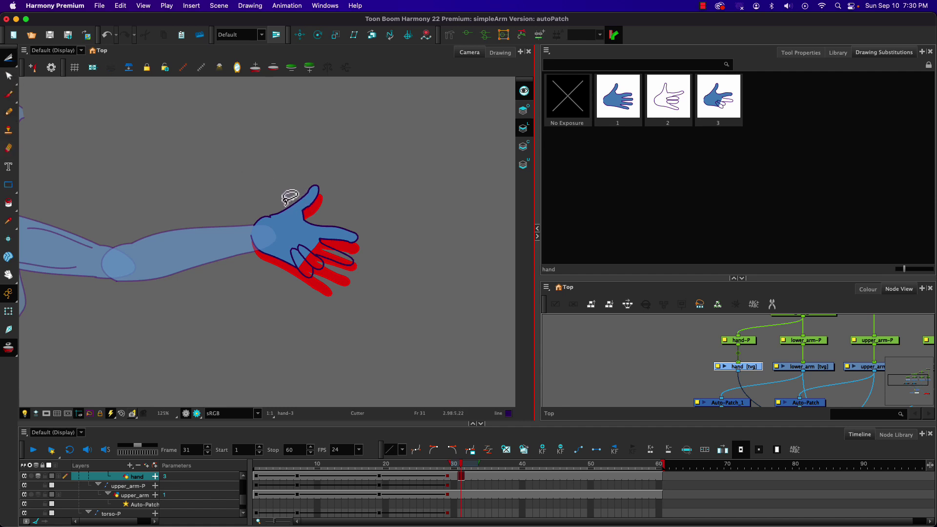
{"action": "mouse_move", "coordinate": [290, 198]}
{"action": "left_mouse_down"}
{"action": "mouse_move", "coordinate": [315, 213]}
{"action": "mouse_move", "coordinate": [273, 179]}
{"action": "left_mouse_up"}
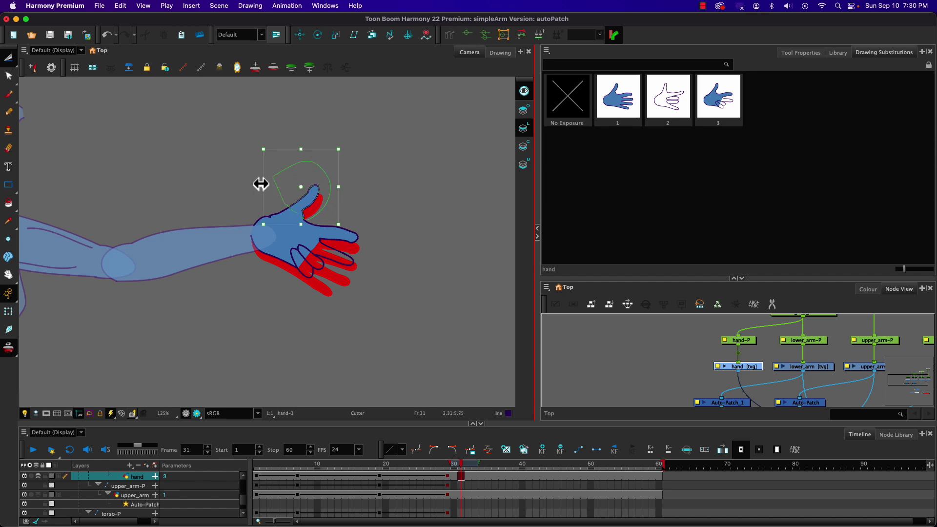
{"action": "key", "text": "Delete"}
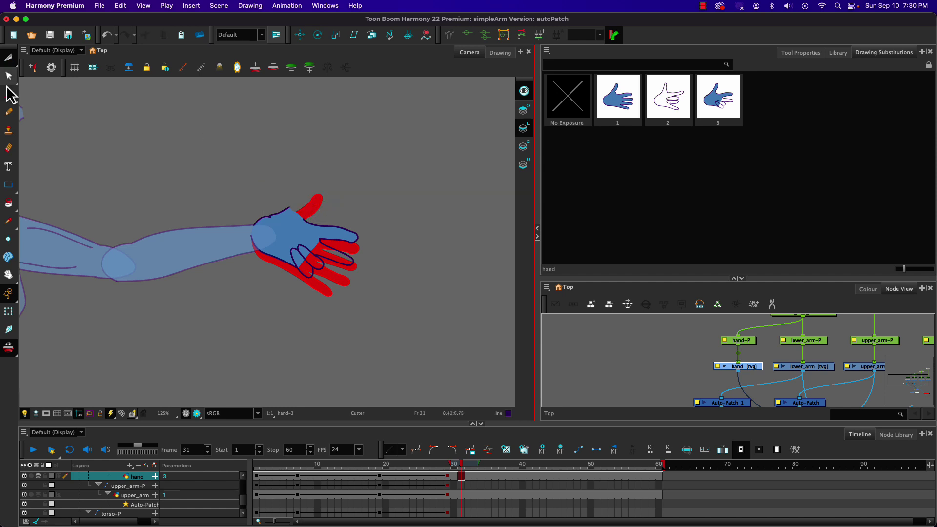
{"action": "left_click", "coordinate": [8, 111]}
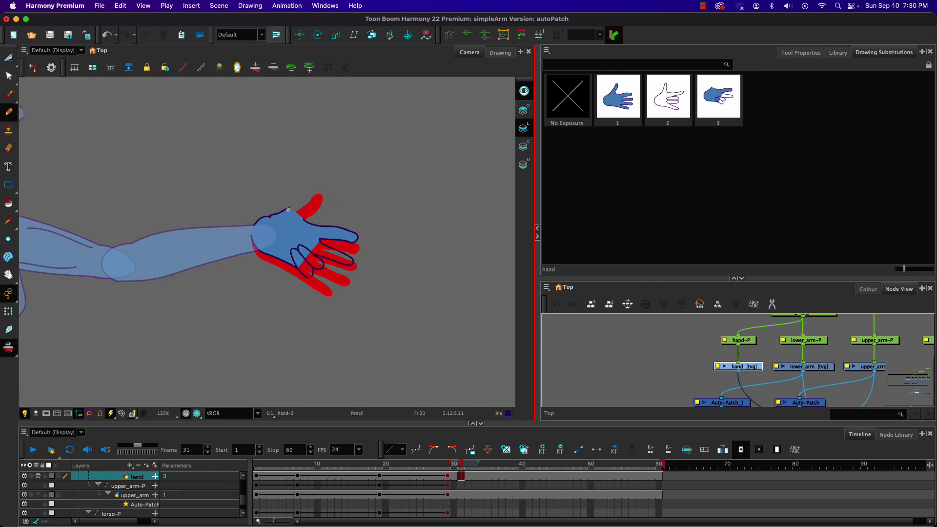
{"action": "mouse_move", "coordinate": [288, 209]}
{"action": "left_mouse_down"}
{"action": "mouse_move", "coordinate": [306, 208]}
{"action": "mouse_move", "coordinate": [306, 236]}
{"action": "mouse_move", "coordinate": [292, 245]}
{"action": "mouse_move", "coordinate": [284, 239]}
{"action": "mouse_move", "coordinate": [293, 224]}
{"action": "left_mouse_up"}
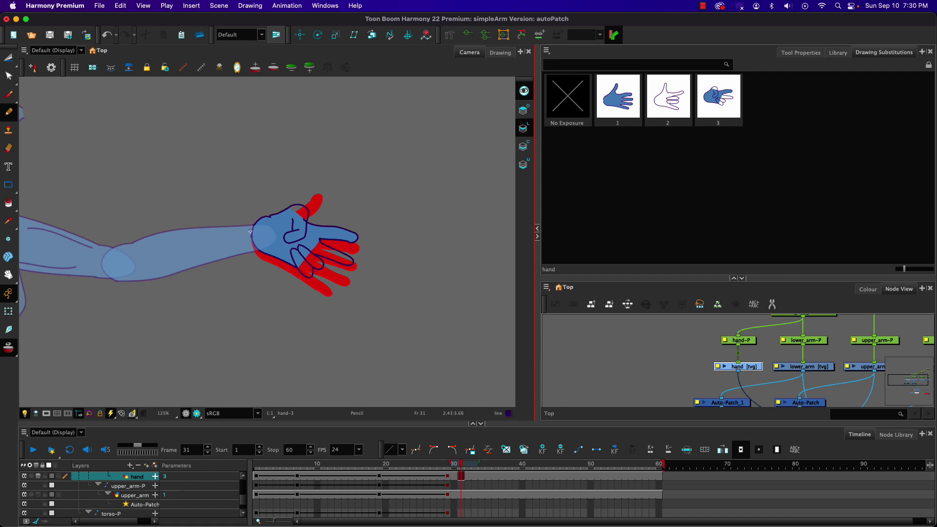
Try to delete the colour fill of hand drawing 3 from the Colour Art layer, and undo the deletion
{"action": "left_click", "coordinate": [522, 143]}
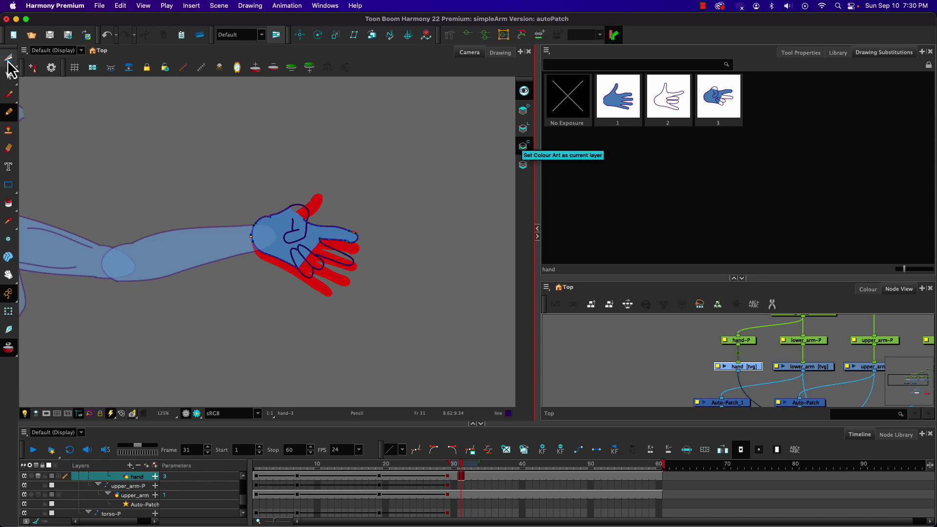
{"action": "left_click_drag", "start_coordinate": [8, 58], "coordinate": [34, 57]}
{"action": "mouse_move", "coordinate": [269, 176]}
{"action": "left_mouse_down"}
{"action": "mouse_move", "coordinate": [324, 337]}
{"action": "mouse_move", "coordinate": [261, 266]}
{"action": "left_mouse_up"}
{"action": "left_click", "coordinate": [270, 277]}
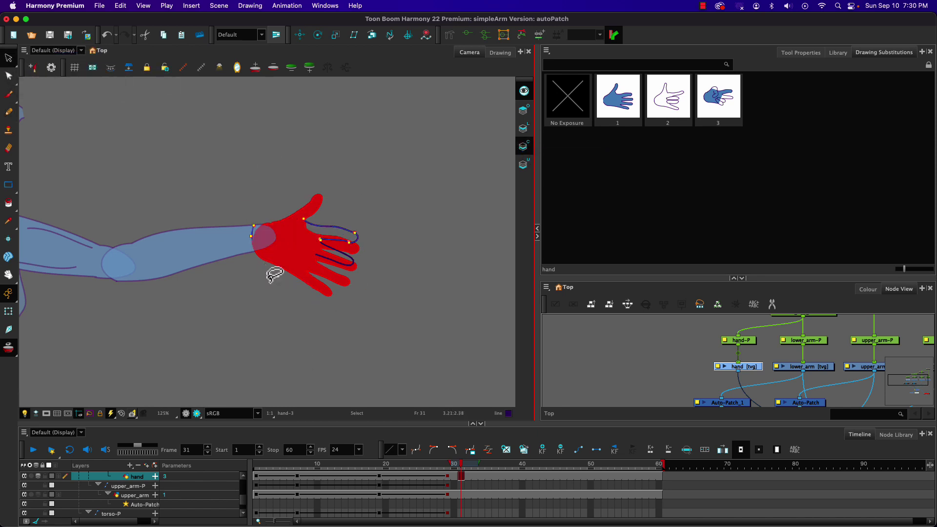
{"action": "key", "text": "Delete"}
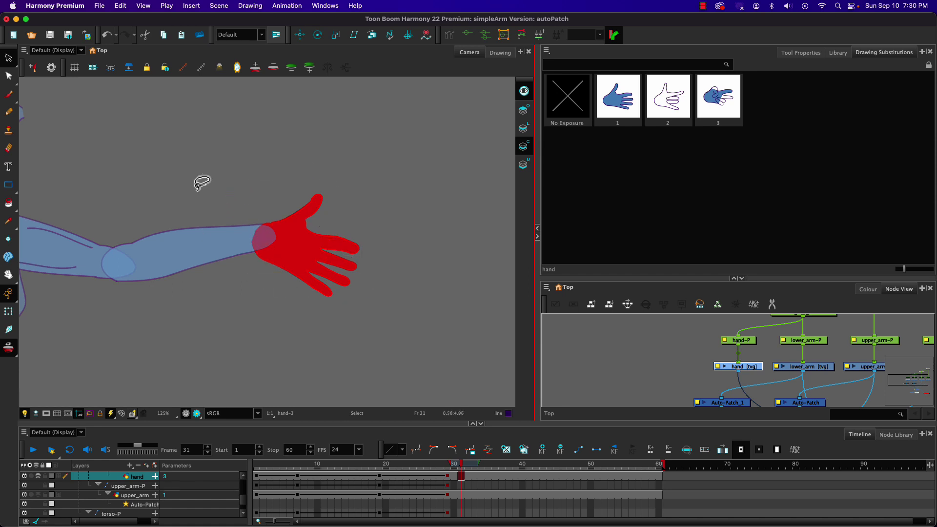
{"action": "left_click", "coordinate": [523, 131]}
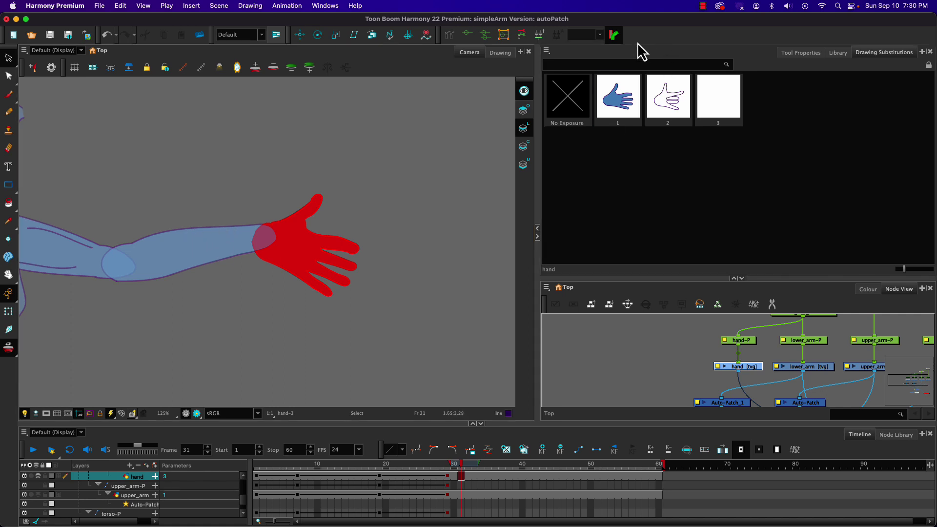
{"action": "left_click", "coordinate": [800, 52]}
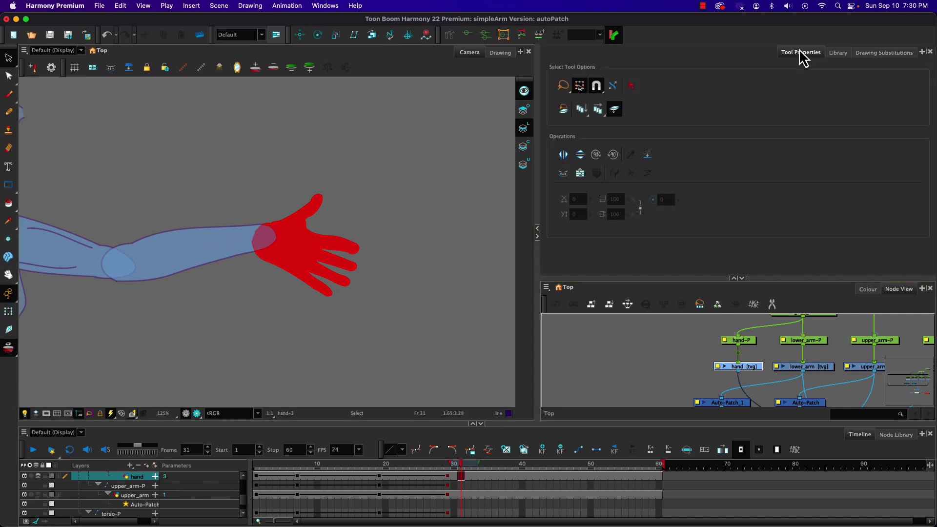
{"action": "left_click", "coordinate": [269, 266]}
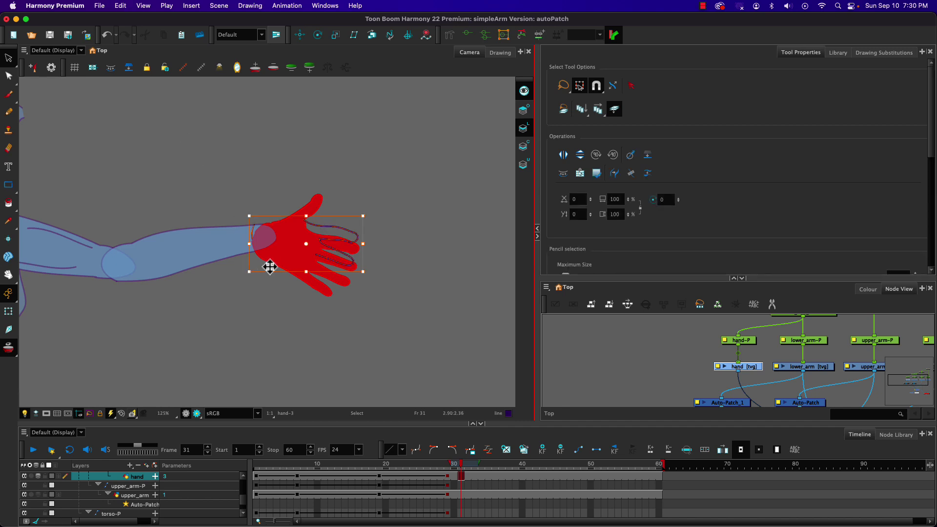
{"action": "key", "text": "super+z"}
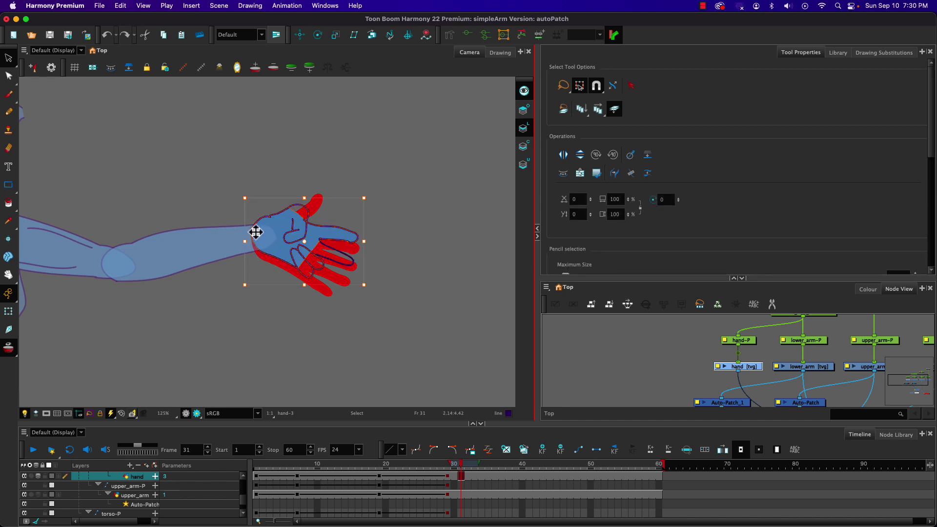
Limit the Select tool to the current art layer and delete the fill from hand drawing 3's Colour Art
{"action": "left_click", "coordinate": [614, 110]}
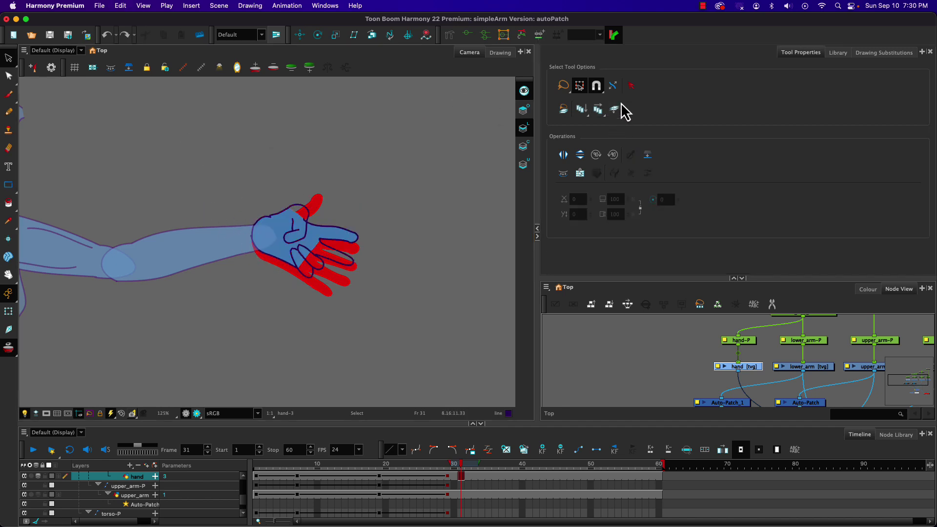
{"action": "left_click", "coordinate": [523, 146]}
{"action": "mouse_move", "coordinate": [219, 196]}
{"action": "left_mouse_down"}
{"action": "mouse_move", "coordinate": [305, 292]}
{"action": "mouse_move", "coordinate": [230, 192]}
{"action": "left_mouse_up"}
{"action": "key", "text": "Delete"}
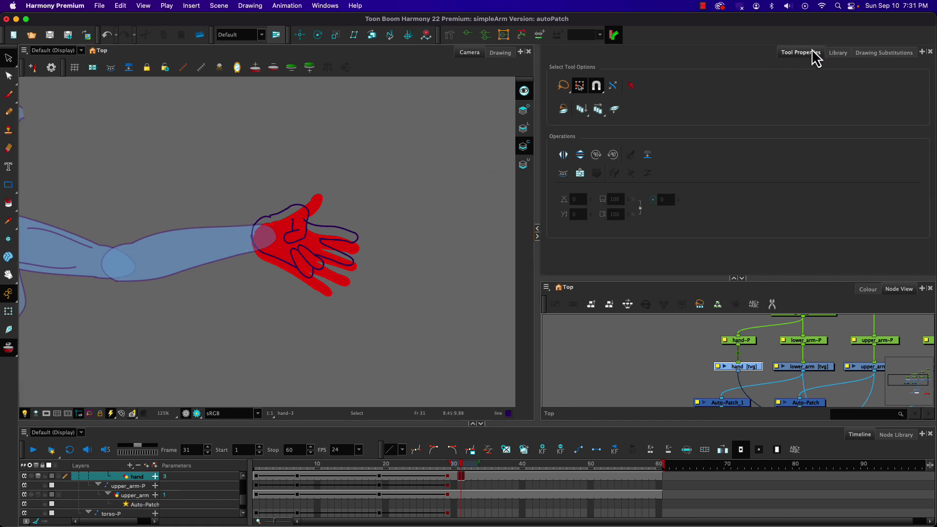
{"action": "left_click", "coordinate": [874, 55]}
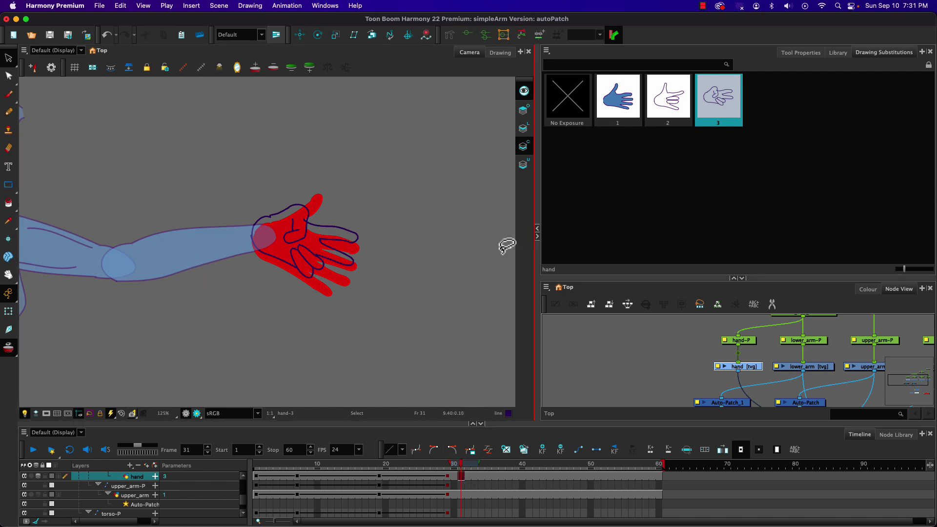
Duplicate hand drawing 1 again and erase the thumb and finger outlines from the copy, undoing erasures that go wrong
{"action": "left_click", "coordinate": [620, 113]}
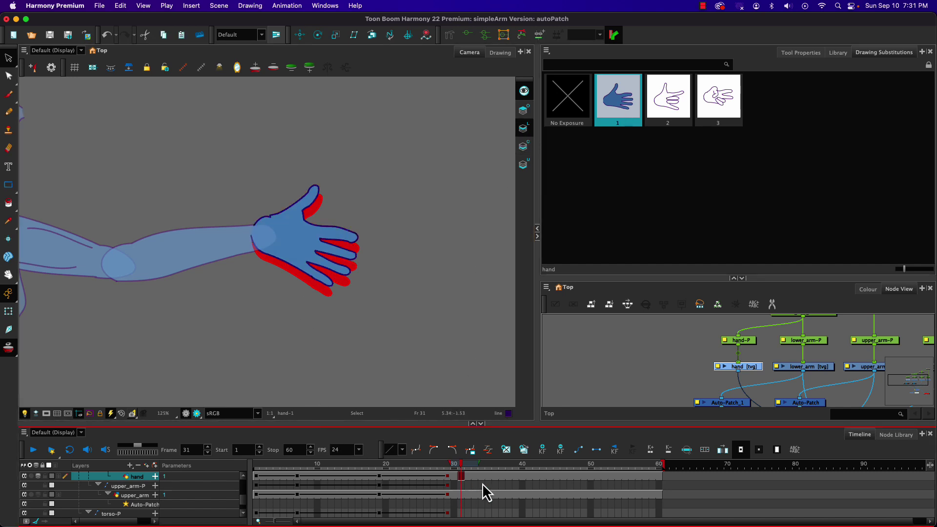
{"action": "left_click", "coordinate": [524, 449]}
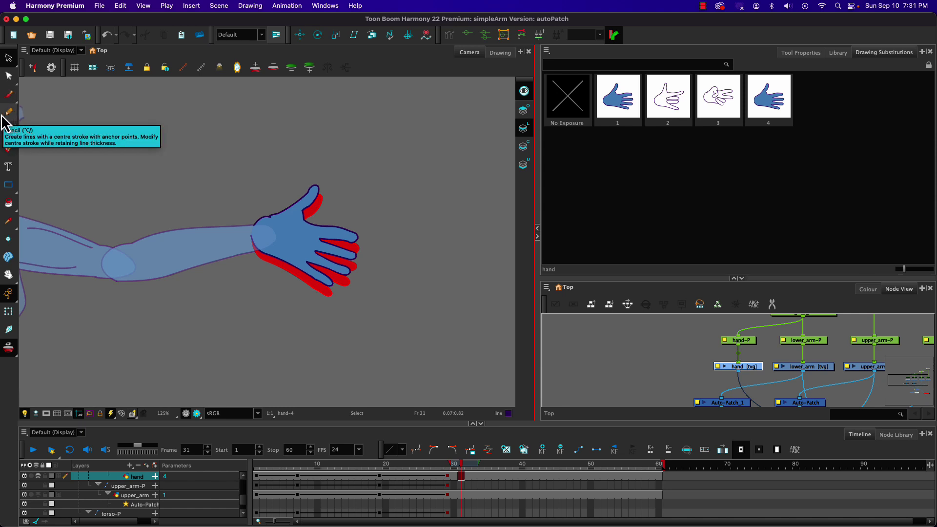
{"action": "left_click", "coordinate": [9, 116]}
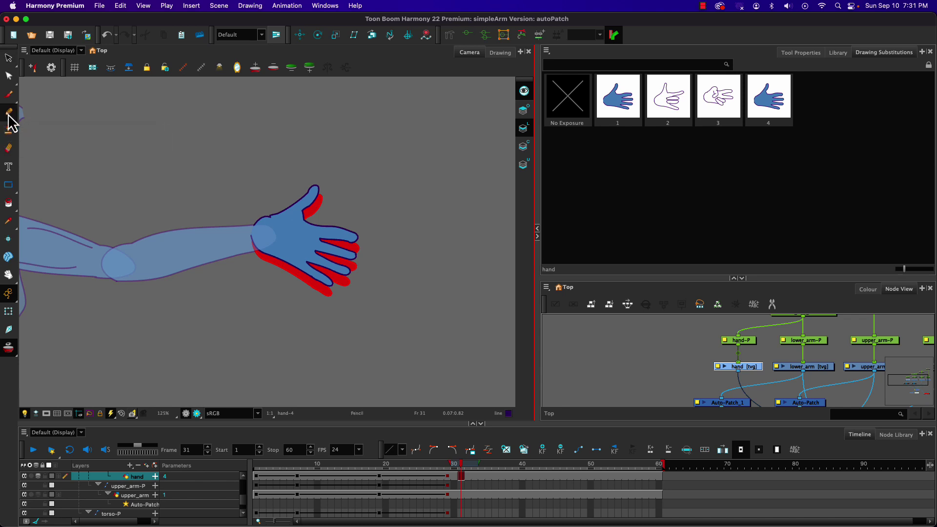
{"action": "left_click", "coordinate": [8, 149]}
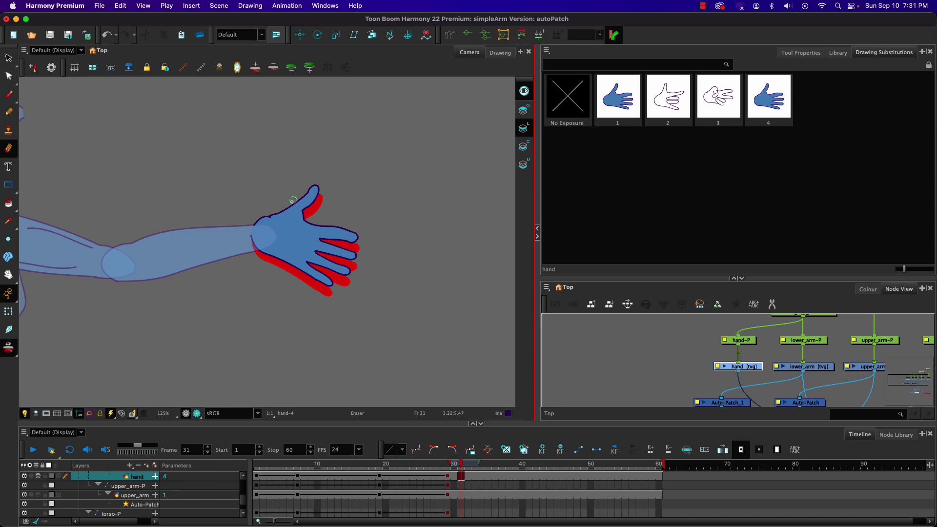
{"action": "mouse_move", "coordinate": [292, 200]}
{"action": "left_mouse_down"}
{"action": "mouse_move", "coordinate": [304, 206]}
{"action": "mouse_move", "coordinate": [314, 191]}
{"action": "mouse_move", "coordinate": [303, 200]}
{"action": "left_mouse_up"}
{"action": "key", "text": "super+z"}
{"action": "mouse_move", "coordinate": [326, 223]}
{"action": "left_mouse_down"}
{"action": "mouse_move", "coordinate": [308, 277]}
{"action": "mouse_move", "coordinate": [322, 275]}
{"action": "mouse_move", "coordinate": [342, 224]}
{"action": "mouse_move", "coordinate": [337, 234]}
{"action": "mouse_move", "coordinate": [357, 260]}
{"action": "left_mouse_up"}
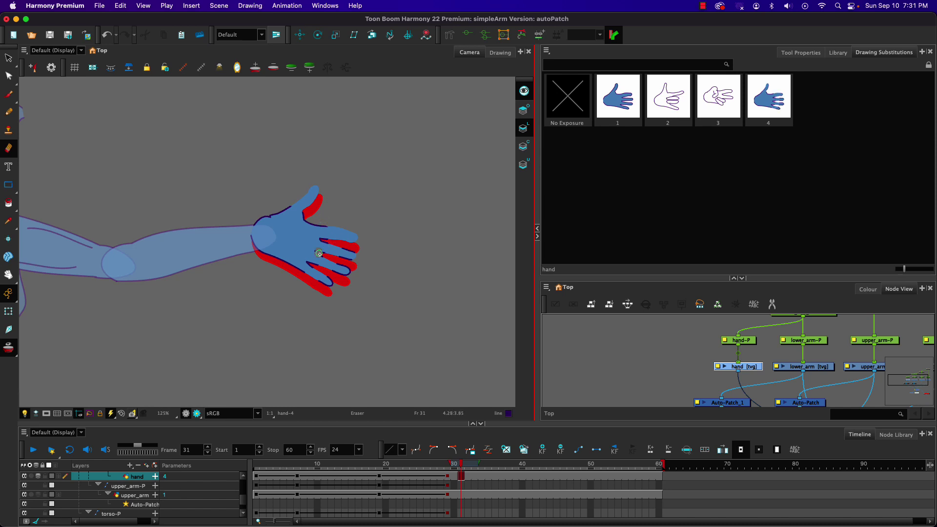
{"action": "mouse_move", "coordinate": [324, 237]}
{"action": "left_mouse_down"}
{"action": "mouse_move", "coordinate": [318, 279]}
{"action": "mouse_move", "coordinate": [306, 245]}
{"action": "mouse_move", "coordinate": [326, 288]}
{"action": "mouse_move", "coordinate": [339, 242]}
{"action": "mouse_move", "coordinate": [348, 264]}
{"action": "mouse_move", "coordinate": [346, 252]}
{"action": "left_mouse_up"}
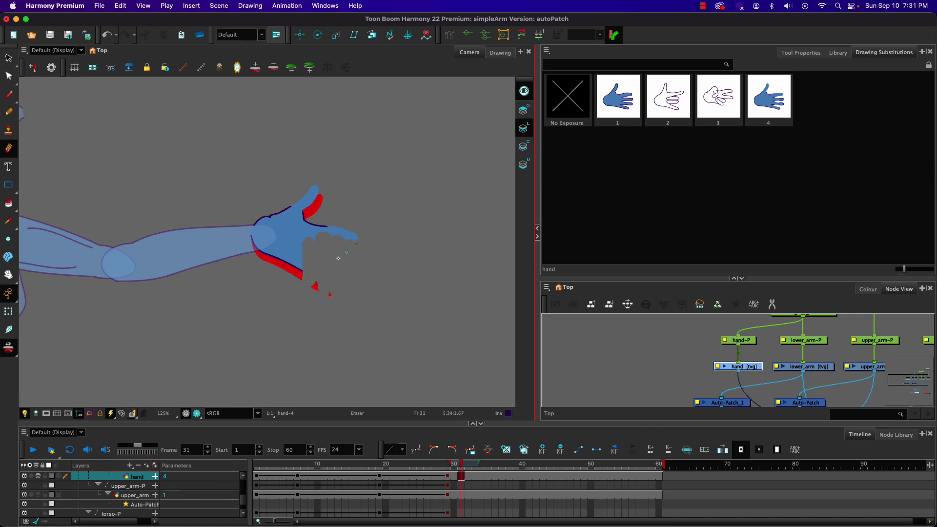
{"action": "key", "text": "super+z"}
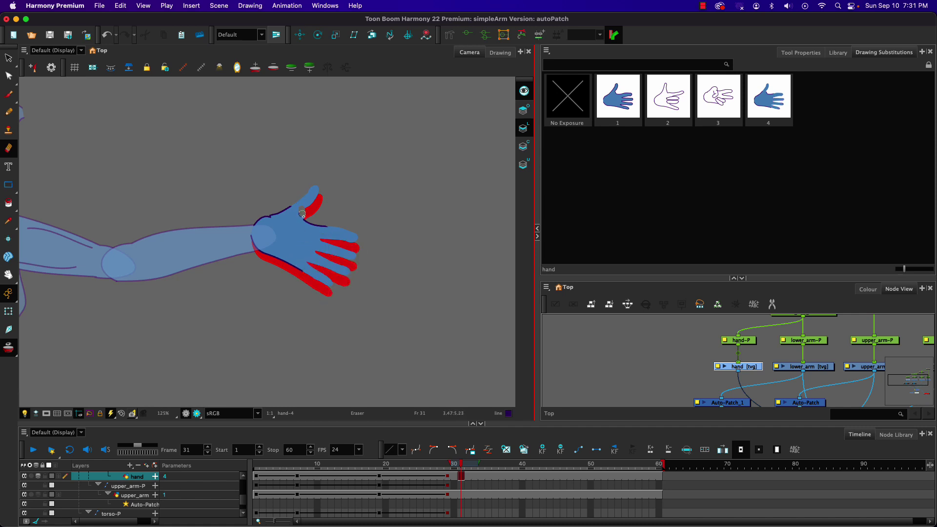
{"action": "left_click_drag", "start_coordinate": [302, 214], "coordinate": [327, 227]}
Pencil in a closed fist with curled fingers and folded thumb on hand drawing 4, and compare it with drawing 1
{"action": "left_click", "coordinate": [9, 112]}
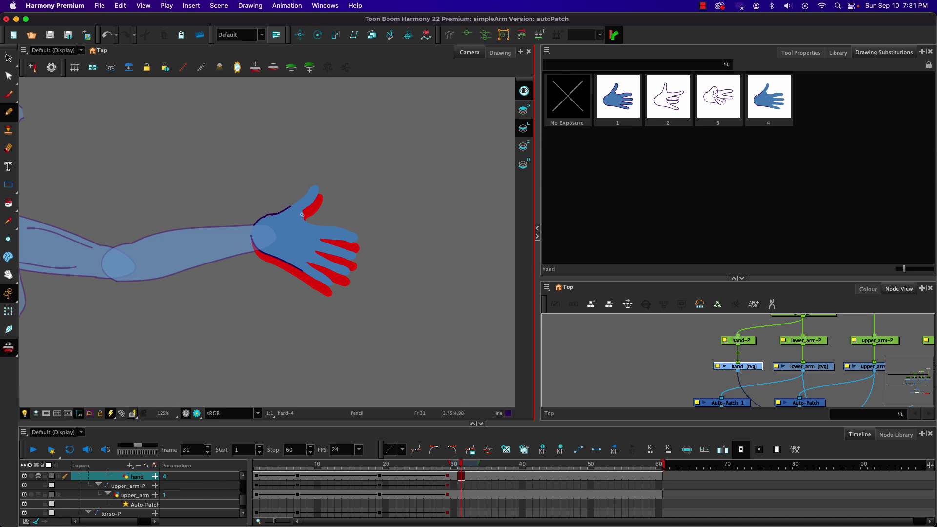
{"action": "mouse_move", "coordinate": [291, 208]}
{"action": "left_mouse_down"}
{"action": "mouse_move", "coordinate": [313, 218]}
{"action": "mouse_move", "coordinate": [316, 239]}
{"action": "mouse_move", "coordinate": [306, 253]}
{"action": "mouse_move", "coordinate": [288, 249]}
{"action": "mouse_move", "coordinate": [302, 236]}
{"action": "mouse_move", "coordinate": [293, 227]}
{"action": "mouse_move", "coordinate": [337, 229]}
{"action": "left_mouse_up"}
{"action": "mouse_move", "coordinate": [334, 242]}
{"action": "left_mouse_down"}
{"action": "mouse_move", "coordinate": [332, 244]}
{"action": "mouse_move", "coordinate": [333, 258]}
{"action": "mouse_move", "coordinate": [305, 247]}
{"action": "mouse_move", "coordinate": [325, 260]}
{"action": "mouse_move", "coordinate": [316, 266]}
{"action": "mouse_move", "coordinate": [302, 250]}
{"action": "mouse_move", "coordinate": [310, 266]}
{"action": "mouse_move", "coordinate": [291, 257]}
{"action": "left_mouse_up"}
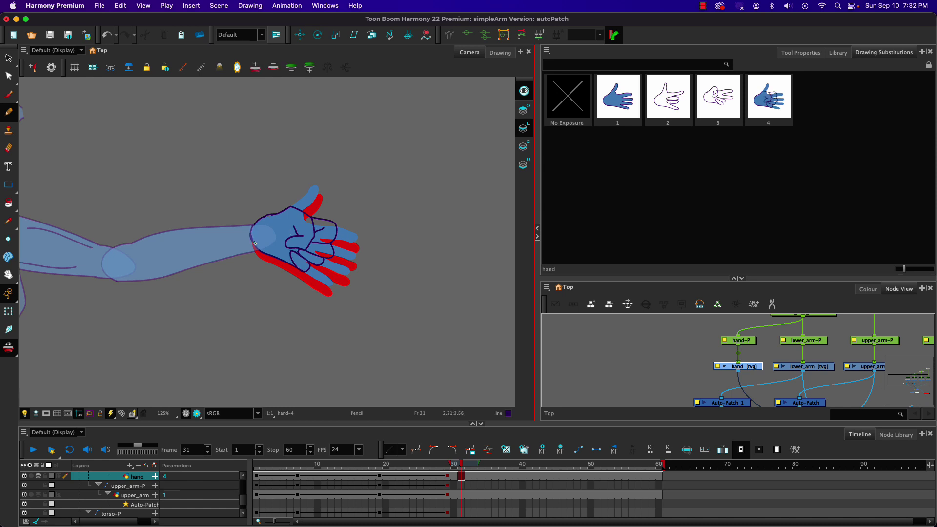
{"action": "left_click", "coordinate": [609, 98]}
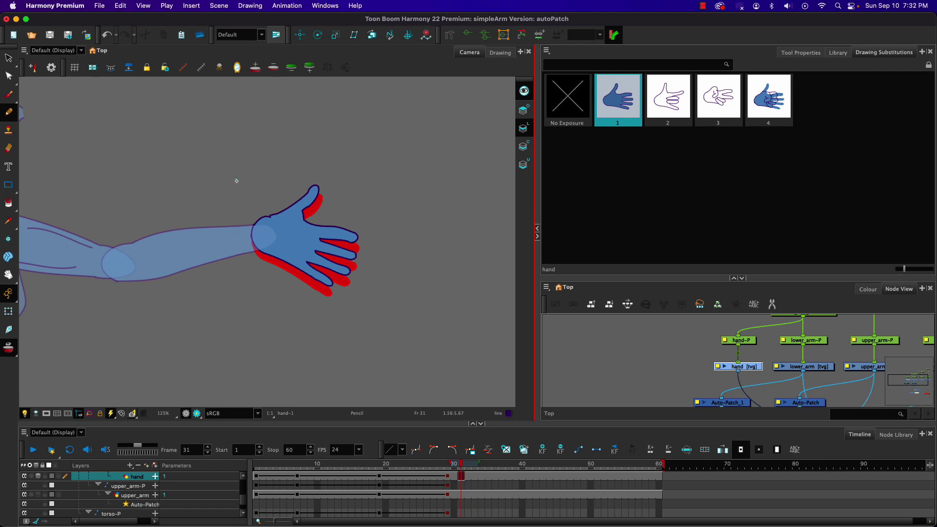
{"action": "left_click", "coordinate": [767, 112]}
Delete the open hand's fill from the Colour Art layer of hand drawing 4
{"action": "left_click", "coordinate": [523, 147]}
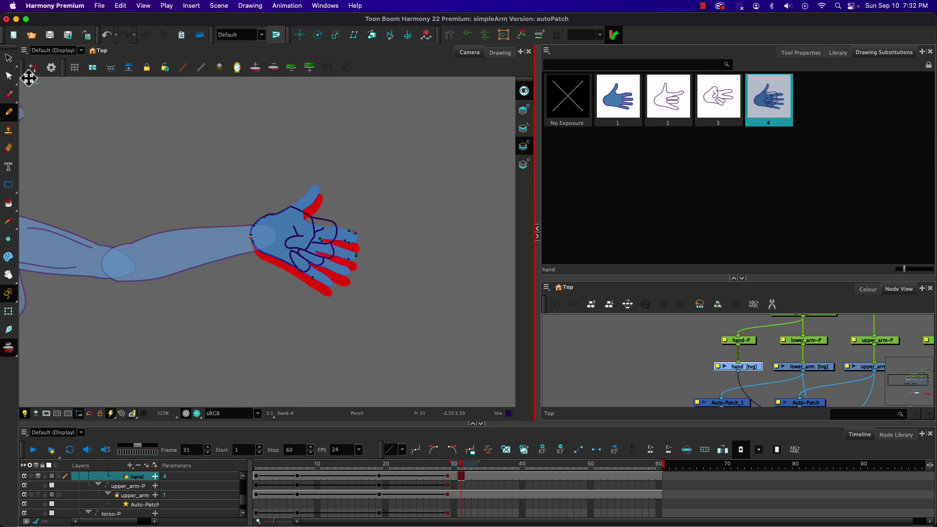
{"action": "left_click", "coordinate": [8, 57]}
{"action": "mouse_move", "coordinate": [234, 168]}
{"action": "left_mouse_down"}
{"action": "mouse_move", "coordinate": [385, 242]}
{"action": "mouse_move", "coordinate": [217, 159]}
{"action": "left_mouse_up"}
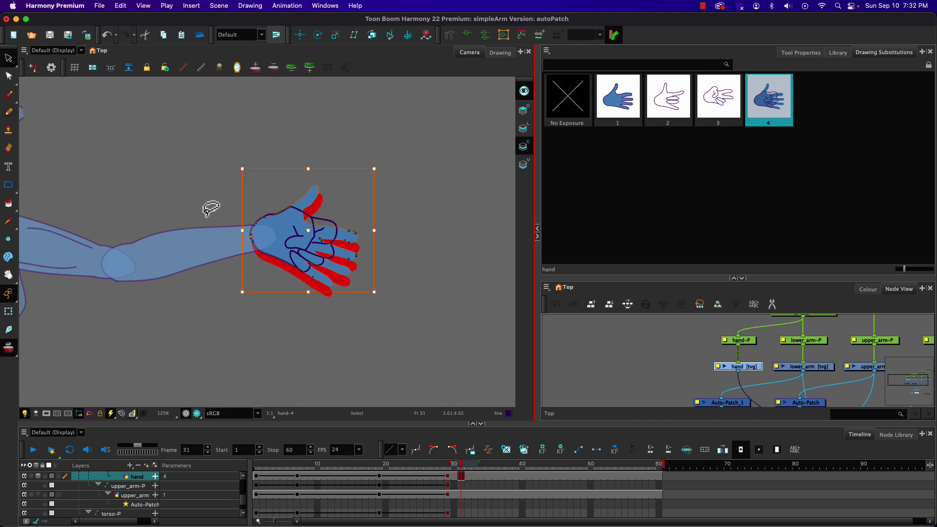
{"action": "key", "text": "Delete"}
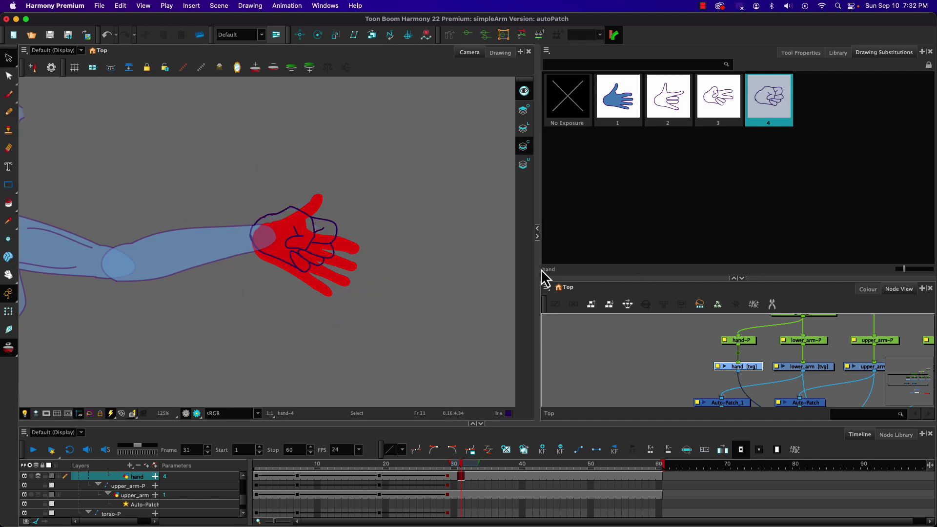
Expose hand drawing 1 at frame 31 and duplicate it as drawing 5
{"action": "left_click", "coordinate": [550, 288]}
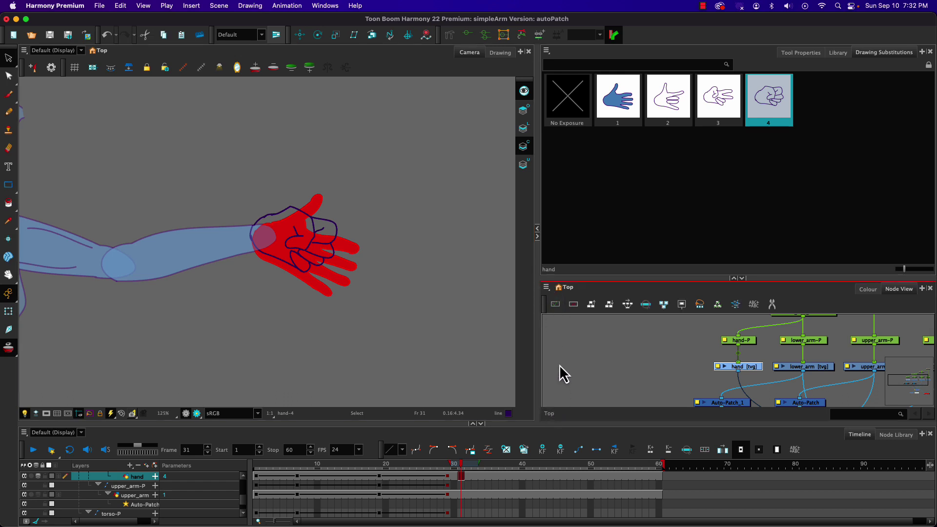
{"action": "left_click", "coordinate": [619, 115]}
{"action": "left_click", "coordinate": [306, 433]}
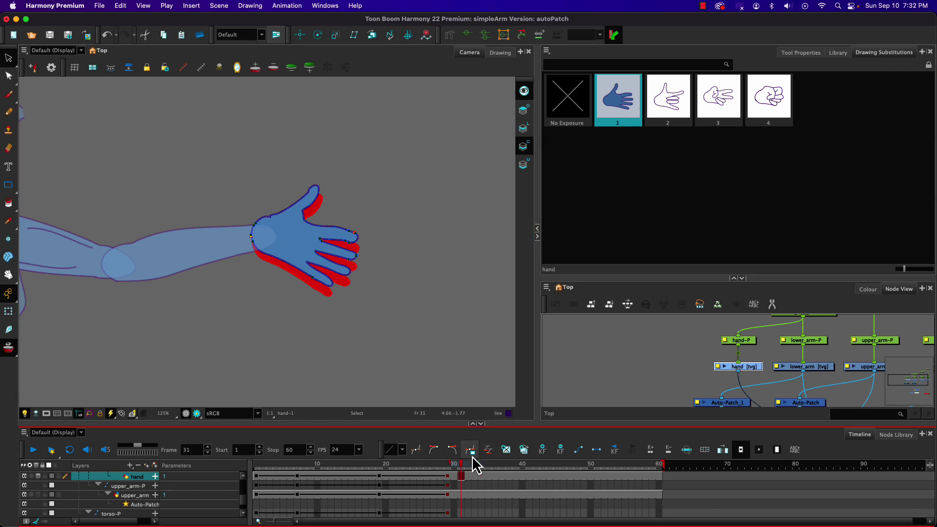
{"action": "left_click", "coordinate": [523, 450]}
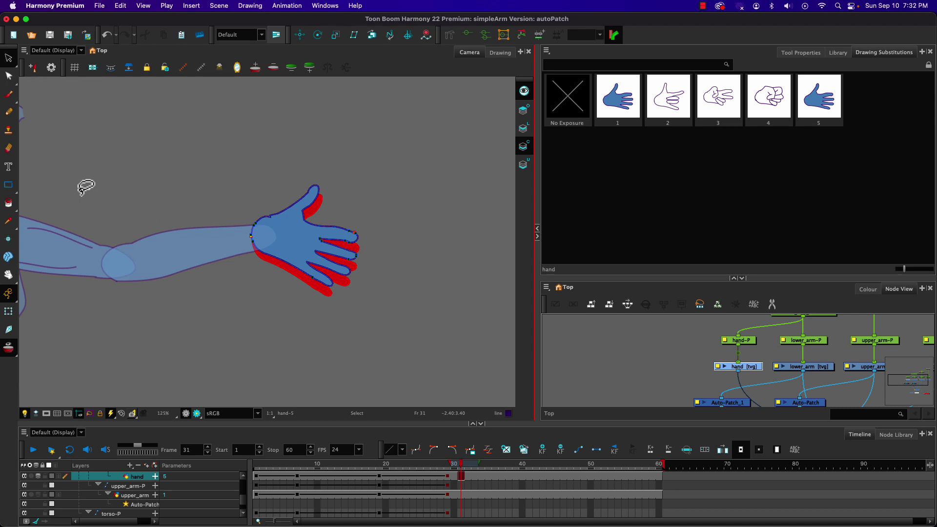
Pencil two long, nearly parallel sword blade lines slanting up across the palm on hand drawing 5
{"action": "left_click", "coordinate": [10, 113]}
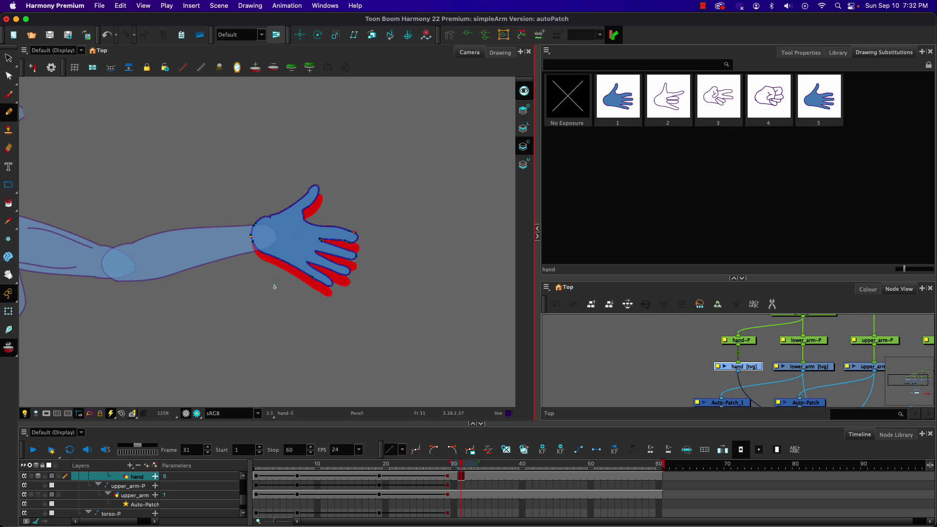
{"action": "left_click_drag", "start_coordinate": [276, 274], "coordinate": [354, 113]}
{"action": "left_click_drag", "start_coordinate": [288, 283], "coordinate": [371, 112]}
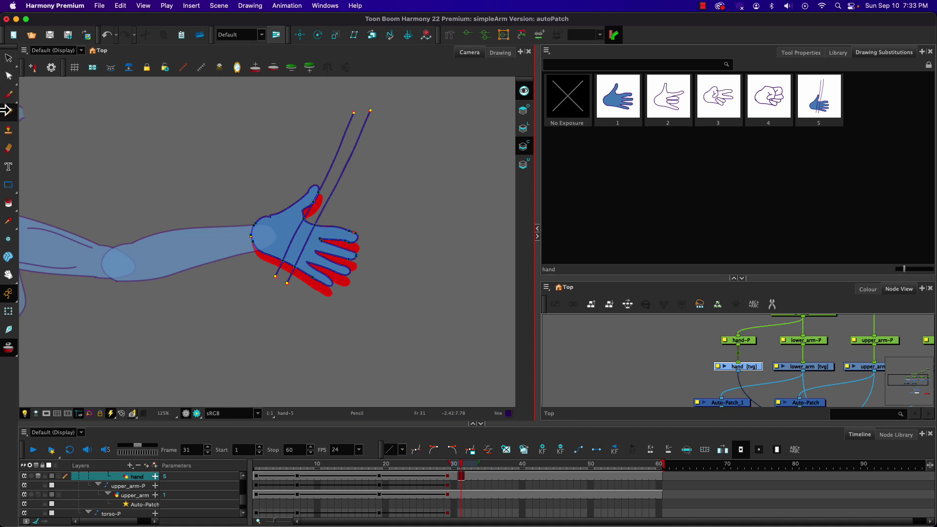
Try to cut away the palm and finger fill of drawing 5 with the Cutter, and undo the cut and both blade lines
{"action": "left_click", "coordinate": [9, 57]}
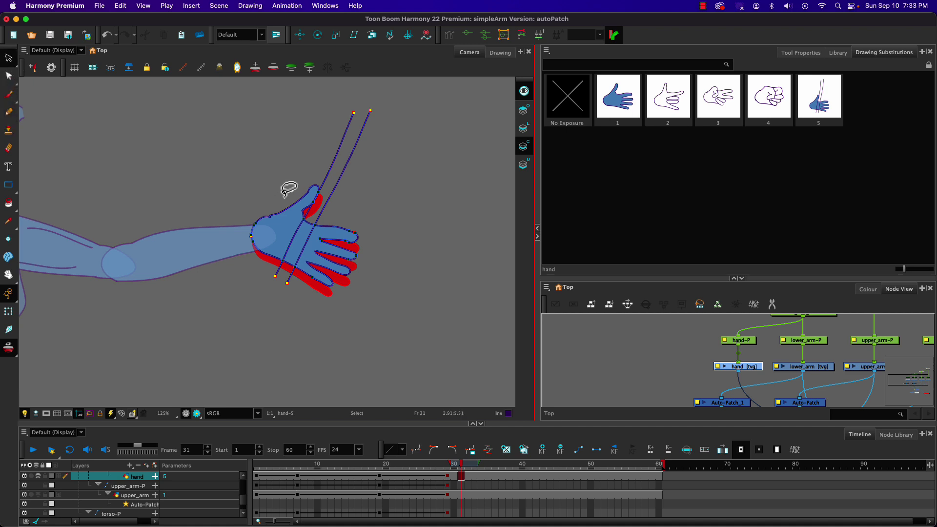
{"action": "left_click", "coordinate": [9, 61]}
{"action": "left_click", "coordinate": [26, 77]}
{"action": "mouse_move", "coordinate": [275, 197]}
{"action": "left_mouse_down"}
{"action": "mouse_move", "coordinate": [278, 249]}
{"action": "mouse_move", "coordinate": [396, 239]}
{"action": "mouse_move", "coordinate": [268, 203]}
{"action": "left_mouse_up"}
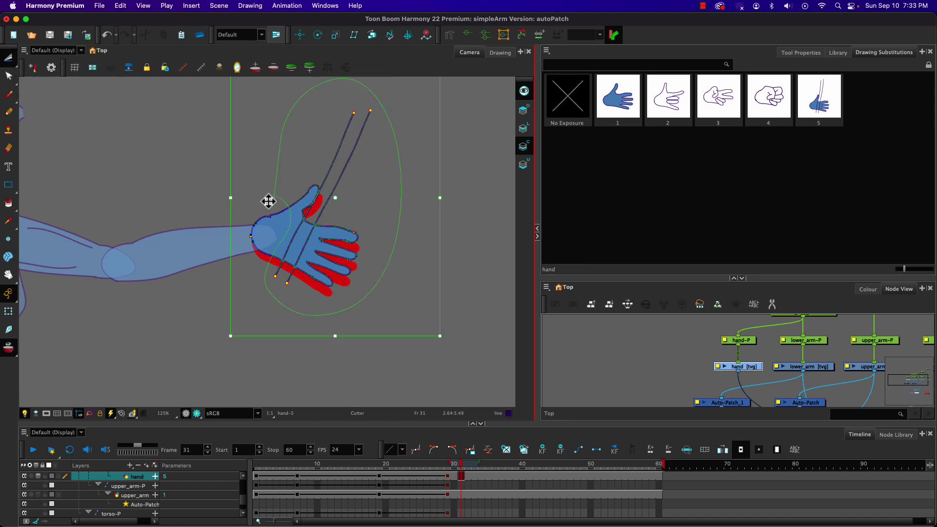
{"action": "key", "text": "Delete"}
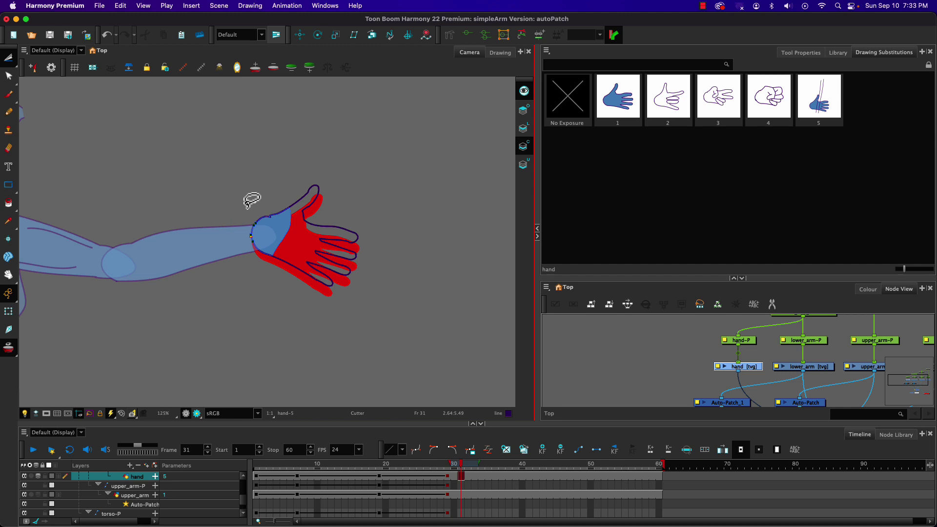
{"action": "key", "text": "super+z"}
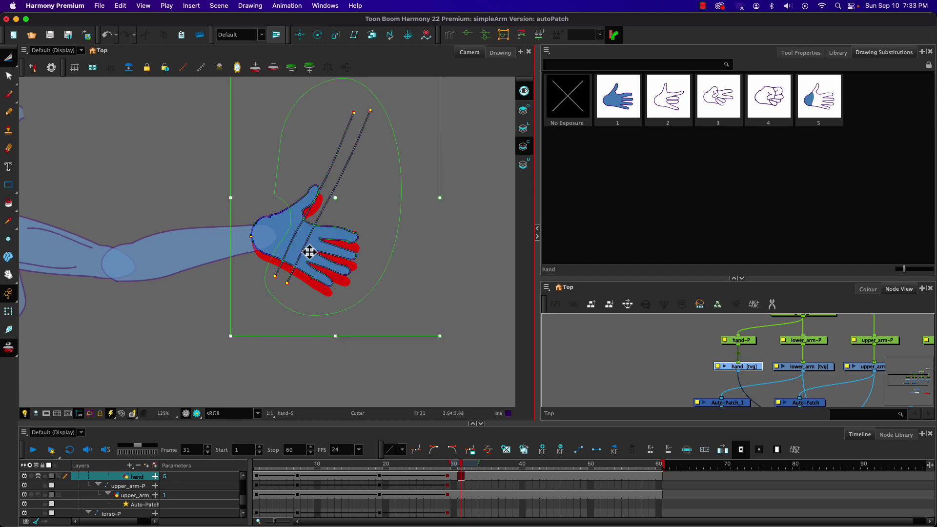
{"action": "key", "text": "super+z"}
{"action": "key", "text": "super+z"}
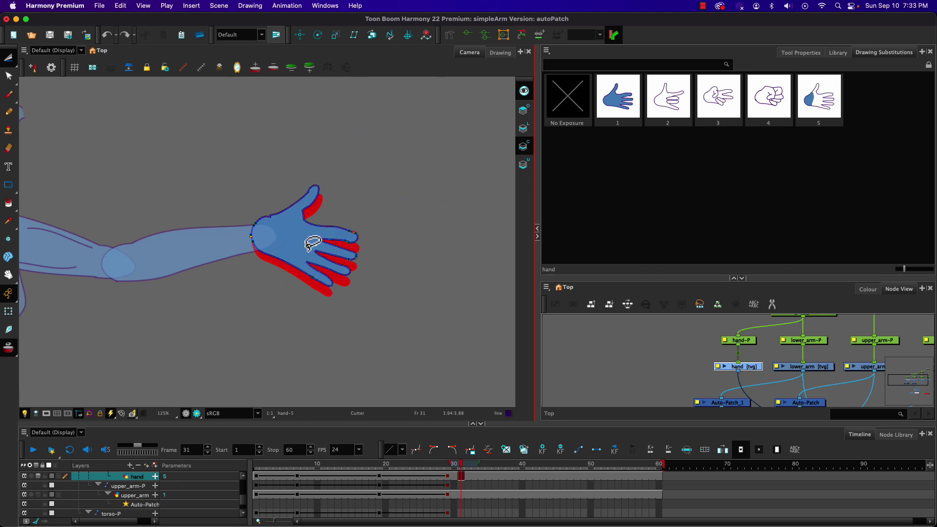
On drawing 5's Line Art layer, cut away the thumb and finger outlines and erase the leftover line above the wrist
{"action": "left_click", "coordinate": [524, 133]}
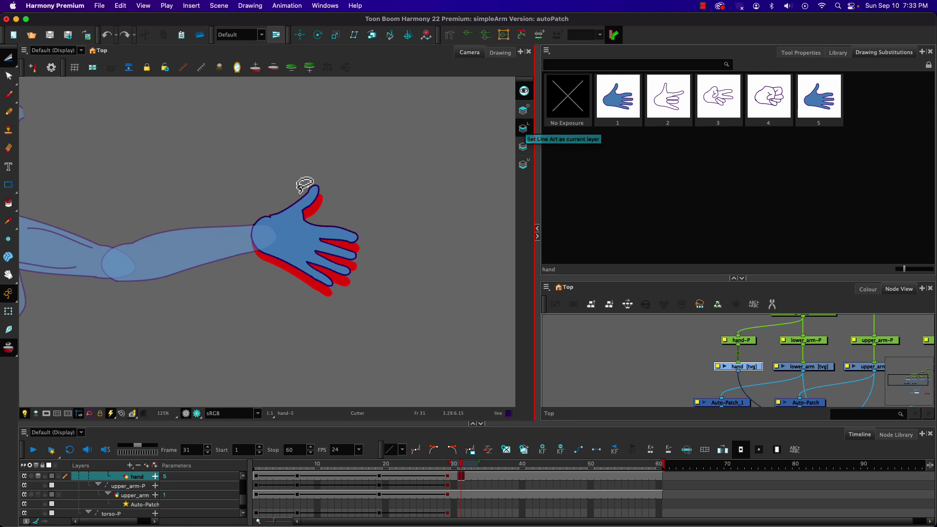
{"action": "mouse_move", "coordinate": [274, 202]}
{"action": "left_mouse_down"}
{"action": "mouse_move", "coordinate": [291, 248]}
{"action": "mouse_move", "coordinate": [352, 174]}
{"action": "mouse_move", "coordinate": [251, 168]}
{"action": "left_mouse_up"}
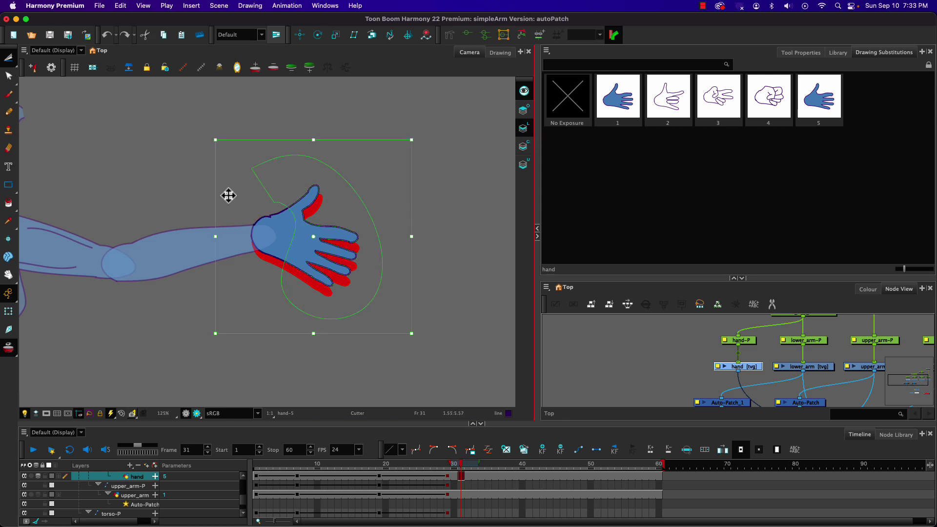
{"action": "key", "text": "Delete"}
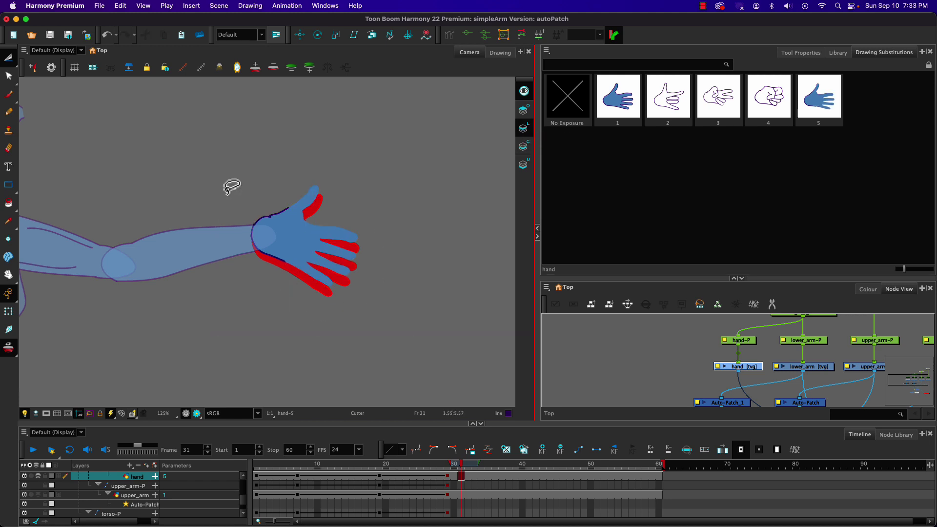
{"action": "left_click", "coordinate": [8, 148]}
{"action": "left_click_drag", "start_coordinate": [269, 217], "coordinate": [287, 209]}
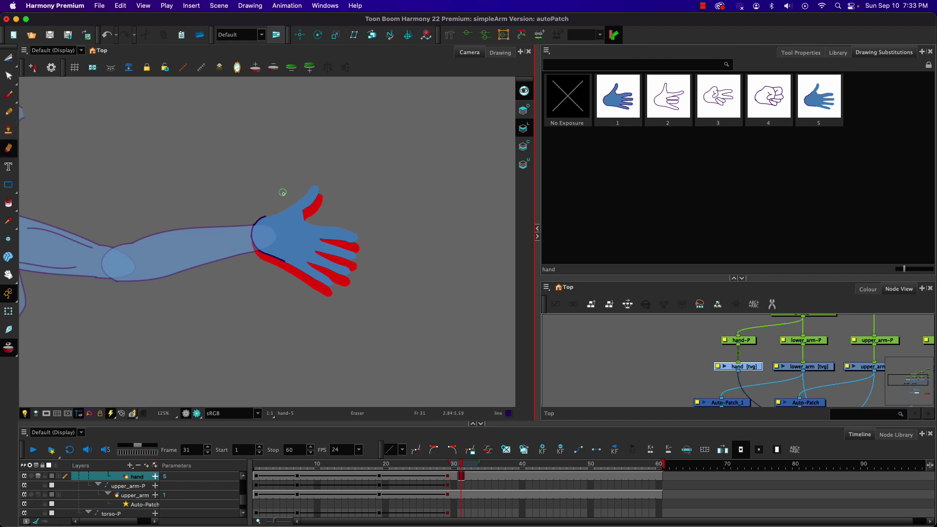
Pencil two long blade lines through the palm of drawing 5 and a fist with curled fingers gripping the handle
{"action": "left_click", "coordinate": [8, 112]}
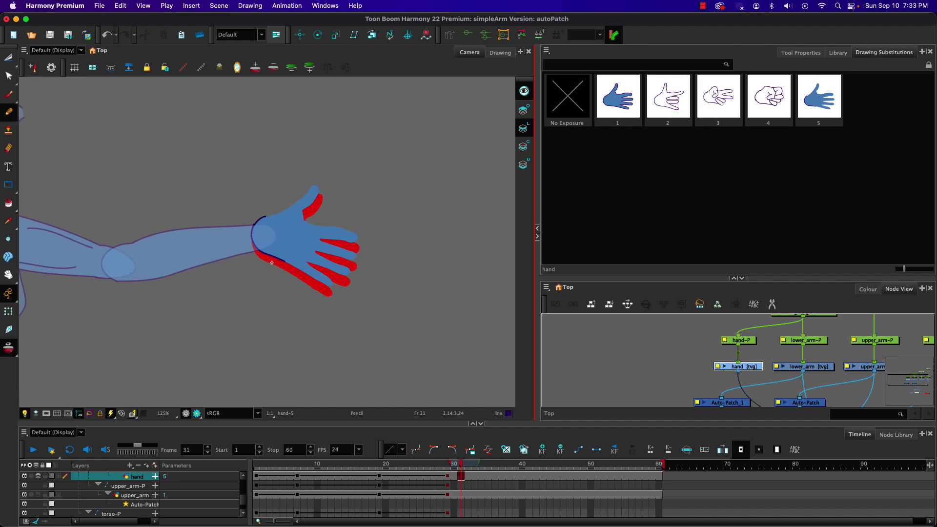
{"action": "mouse_move", "coordinate": [275, 267]}
{"action": "left_mouse_down"}
{"action": "mouse_move", "coordinate": [325, 133]}
{"action": "mouse_move", "coordinate": [340, 119]}
{"action": "mouse_move", "coordinate": [332, 168]}
{"action": "mouse_move", "coordinate": [282, 291]}
{"action": "left_mouse_up"}
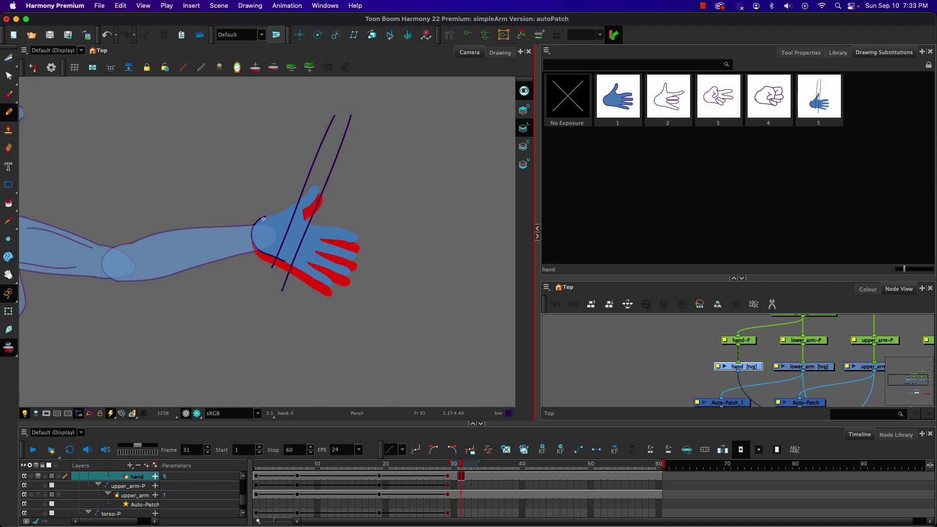
{"action": "left_click_drag", "start_coordinate": [265, 216], "coordinate": [287, 209]}
{"action": "mouse_move", "coordinate": [276, 248]}
{"action": "left_mouse_down"}
{"action": "mouse_move", "coordinate": [309, 213]}
{"action": "mouse_move", "coordinate": [319, 236]}
{"action": "mouse_move", "coordinate": [289, 223]}
{"action": "left_mouse_up"}
{"action": "mouse_move", "coordinate": [317, 207]}
{"action": "left_mouse_down"}
{"action": "mouse_move", "coordinate": [324, 213]}
{"action": "mouse_move", "coordinate": [314, 224]}
{"action": "mouse_move", "coordinate": [307, 215]}
{"action": "mouse_move", "coordinate": [309, 239]}
{"action": "mouse_move", "coordinate": [299, 246]}
{"action": "mouse_move", "coordinate": [292, 235]}
{"action": "mouse_move", "coordinate": [305, 233]}
{"action": "mouse_move", "coordinate": [286, 246]}
{"action": "mouse_move", "coordinate": [300, 268]}
{"action": "mouse_move", "coordinate": [286, 252]}
{"action": "left_mouse_up"}
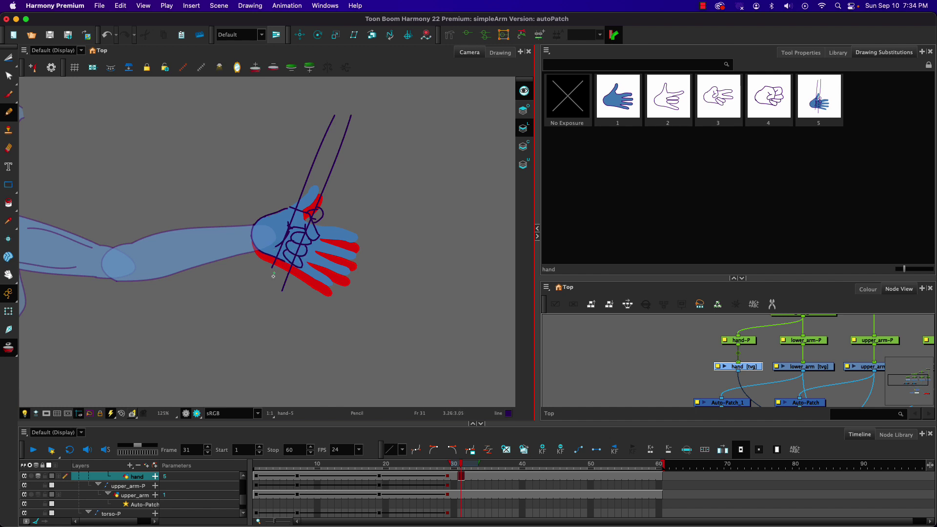
{"action": "right_click", "coordinate": [264, 295]}
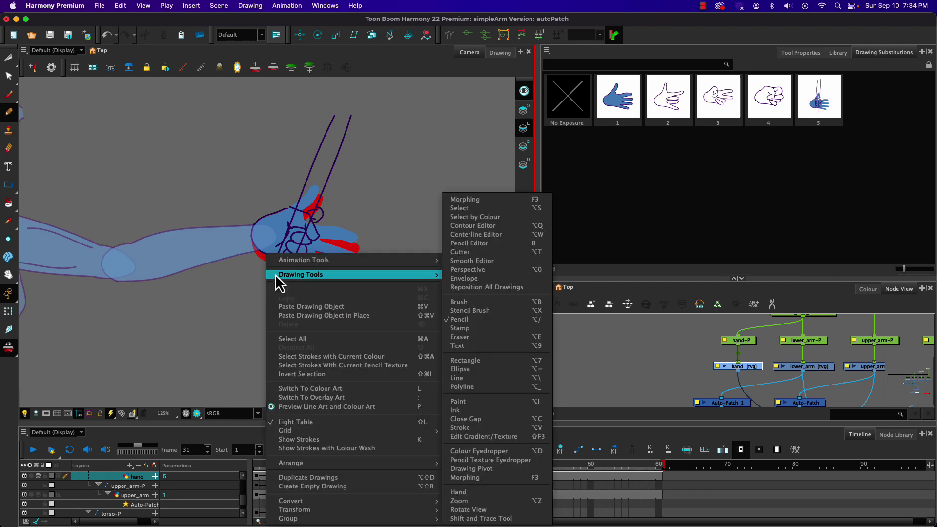
{"action": "left_click", "coordinate": [236, 287]}
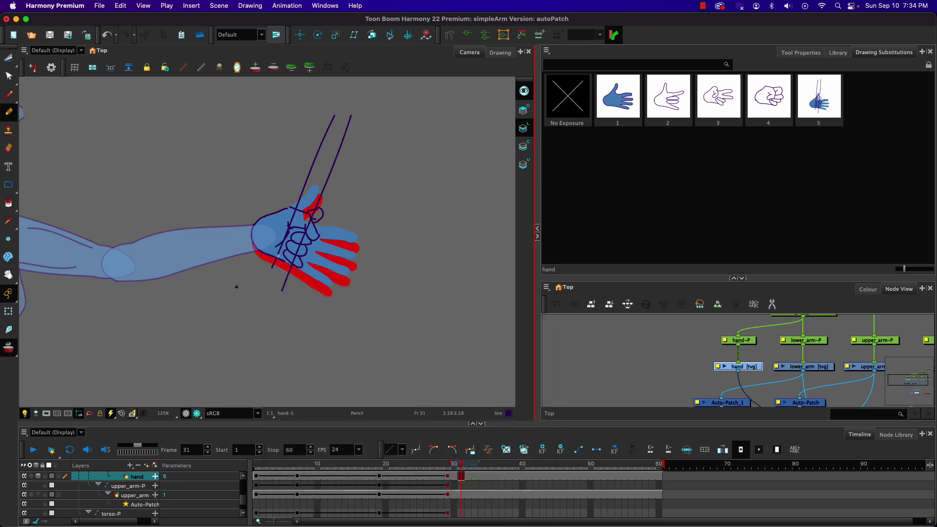
{"action": "left_click_drag", "start_coordinate": [278, 255], "coordinate": [266, 284]}
Erase the sword lines overlapping the fist, the stray mark, the handle's excess ends and the lines near the thumb
{"action": "left_click", "coordinate": [8, 148]}
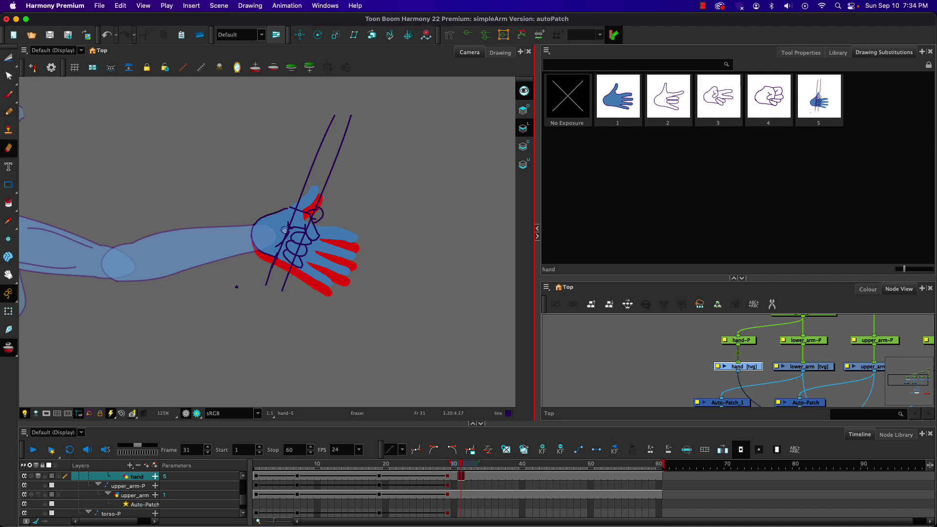
{"action": "left_click_drag", "start_coordinate": [290, 217], "coordinate": [290, 220]}
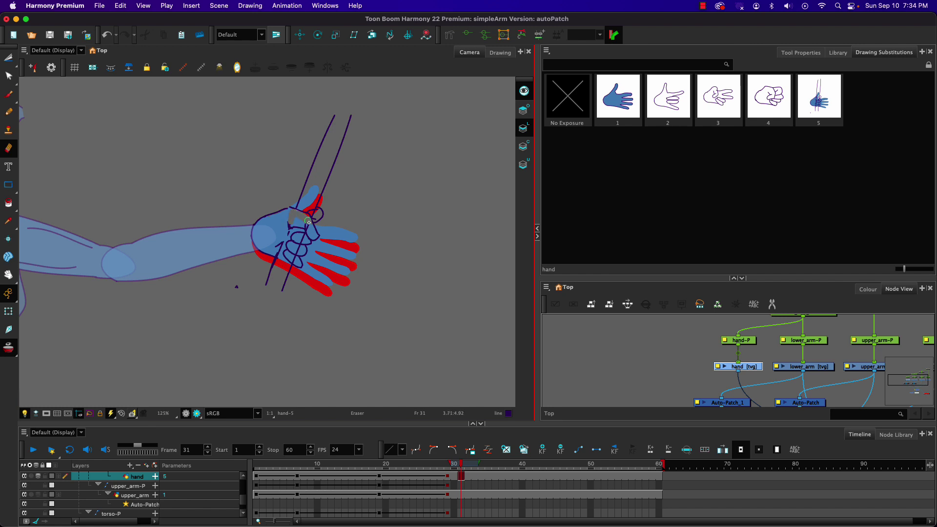
{"action": "left_click_drag", "start_coordinate": [315, 213], "coordinate": [313, 213]}
{"action": "left_click_drag", "start_coordinate": [268, 287], "coordinate": [282, 289]}
{"action": "left_click_drag", "start_coordinate": [297, 189], "coordinate": [187, 123]}
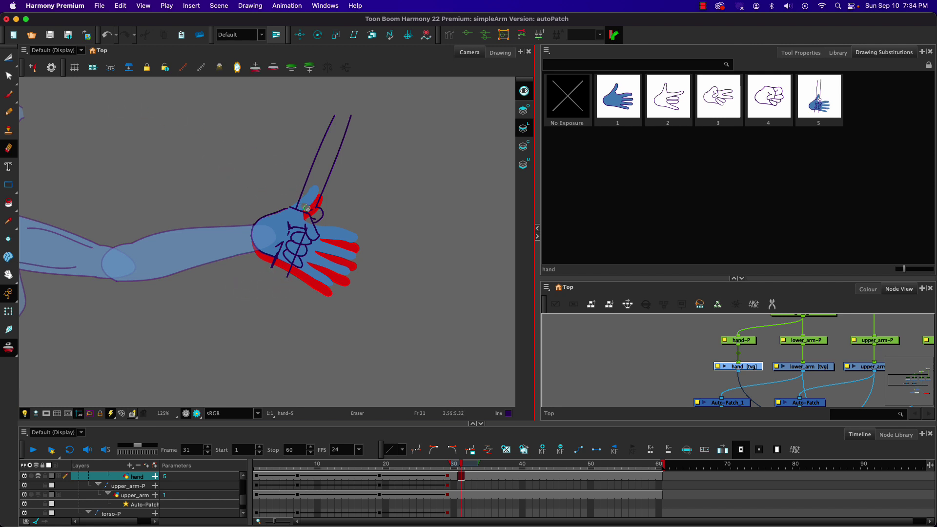
{"action": "left_click_drag", "start_coordinate": [316, 206], "coordinate": [318, 201]}
Pencil the sword's curved crossguard, round pommel, pointed tip and blade ridge lines on drawing 5
{"action": "left_click", "coordinate": [9, 112]}
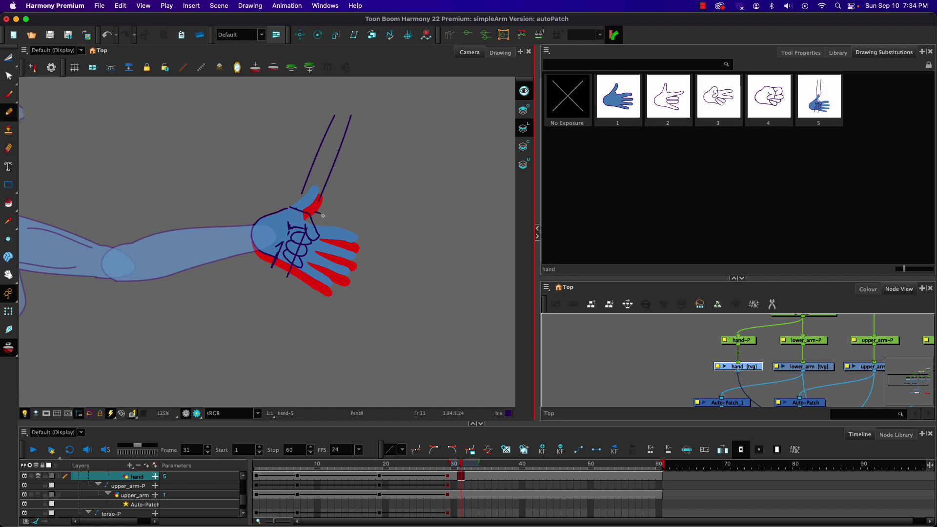
{"action": "left_click_drag", "start_coordinate": [317, 213], "coordinate": [311, 215]}
{"action": "left_click_drag", "start_coordinate": [281, 280], "coordinate": [275, 278]}
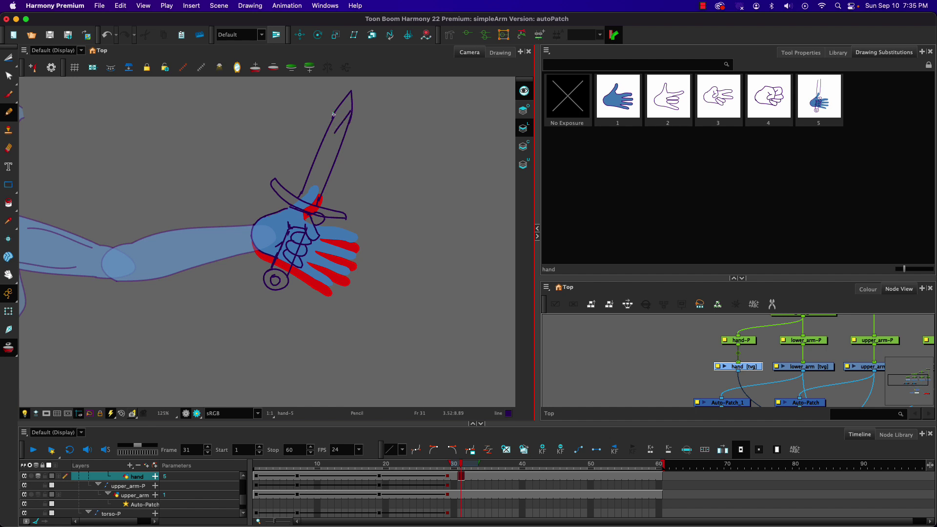
{"action": "left_click_drag", "start_coordinate": [333, 114], "coordinate": [325, 151]}
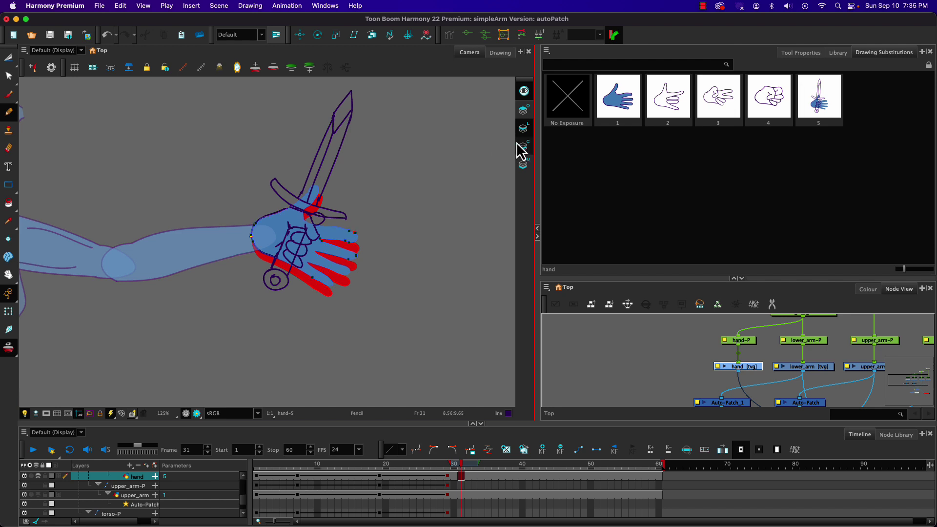
Delete the open hand's fill from the Colour Art layer of hand drawing 5
{"action": "left_click", "coordinate": [9, 73]}
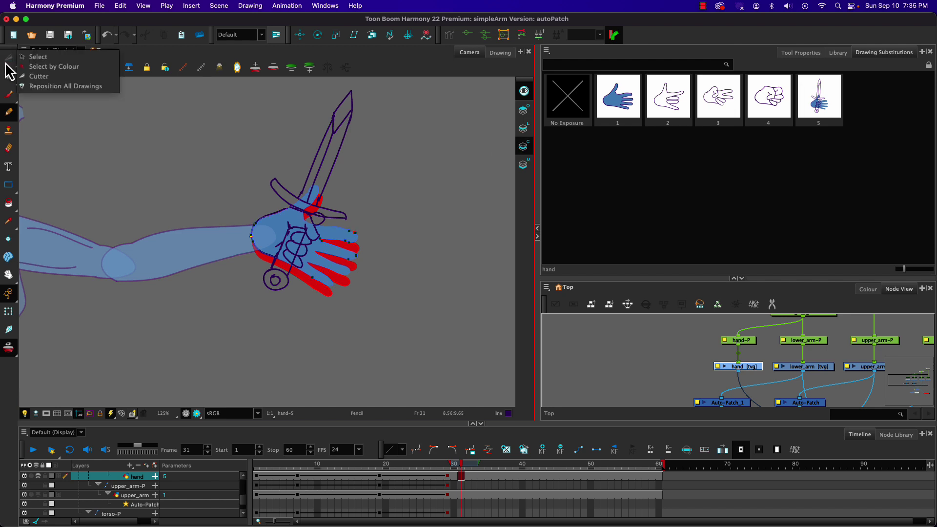
{"action": "left_click", "coordinate": [38, 57]}
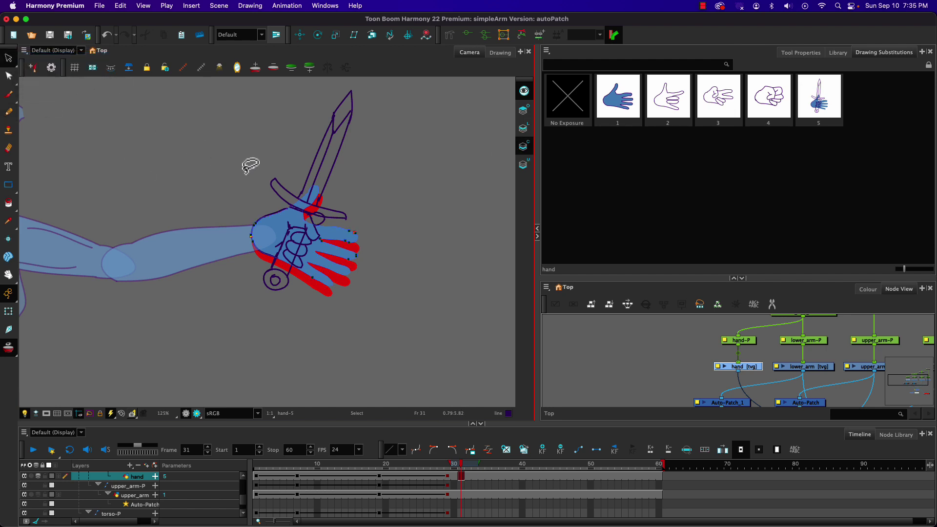
{"action": "mouse_move", "coordinate": [247, 163]}
{"action": "left_mouse_down"}
{"action": "mouse_move", "coordinate": [222, 286]}
{"action": "mouse_move", "coordinate": [223, 160]}
{"action": "left_mouse_up"}
{"action": "key", "text": "Delete"}
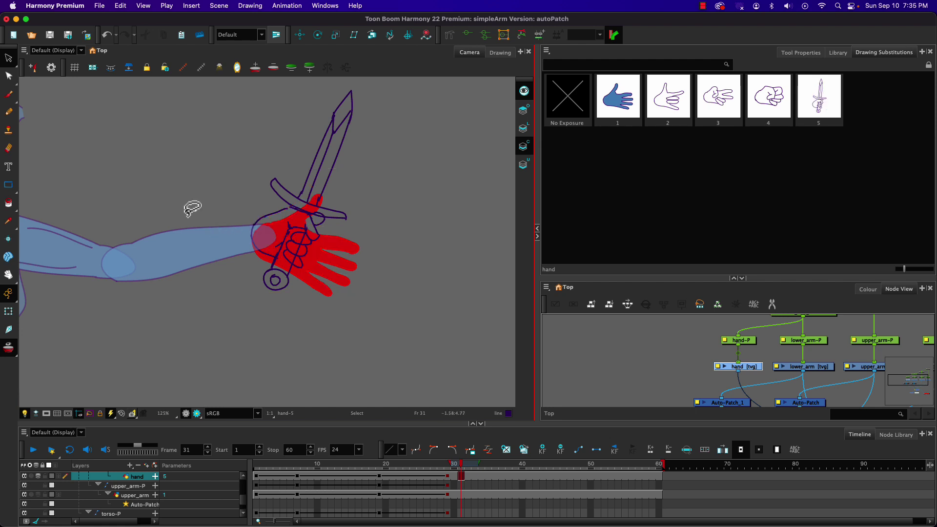
Expose hand drawing 2, try recolouring its Line Art outline with the skin swatch, and undo the recolouring
{"action": "left_click", "coordinate": [669, 111]}
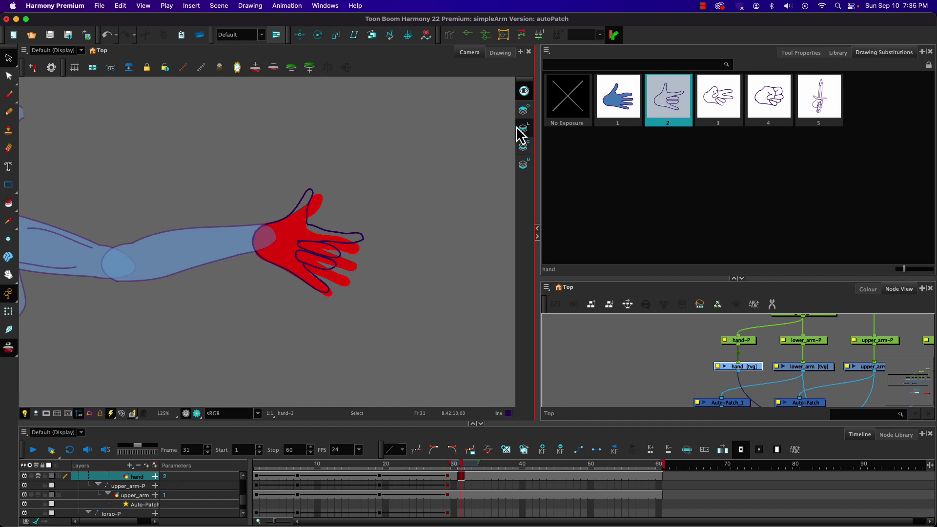
{"action": "mouse_move", "coordinate": [255, 168]}
{"action": "left_mouse_down"}
{"action": "mouse_move", "coordinate": [360, 193]}
{"action": "mouse_move", "coordinate": [259, 293]}
{"action": "left_mouse_up"}
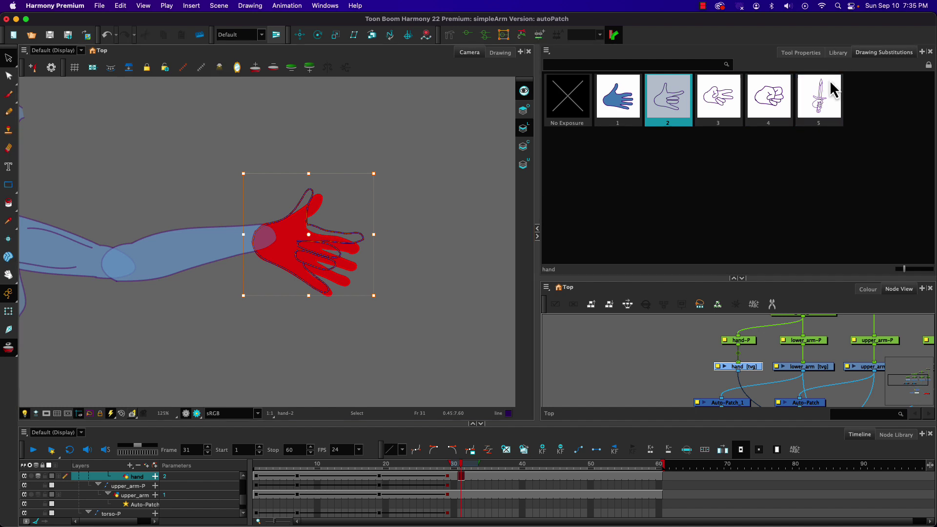
{"action": "left_click", "coordinate": [868, 289]}
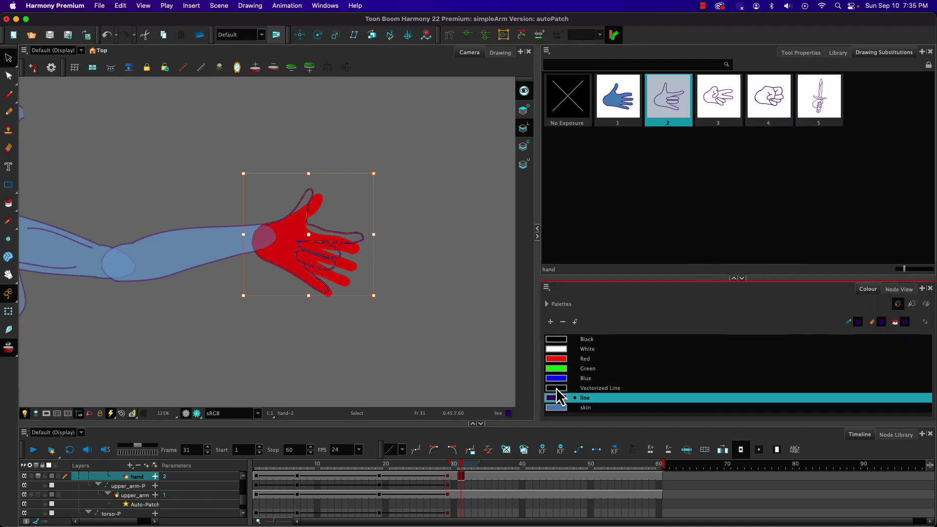
{"action": "left_click", "coordinate": [559, 407]}
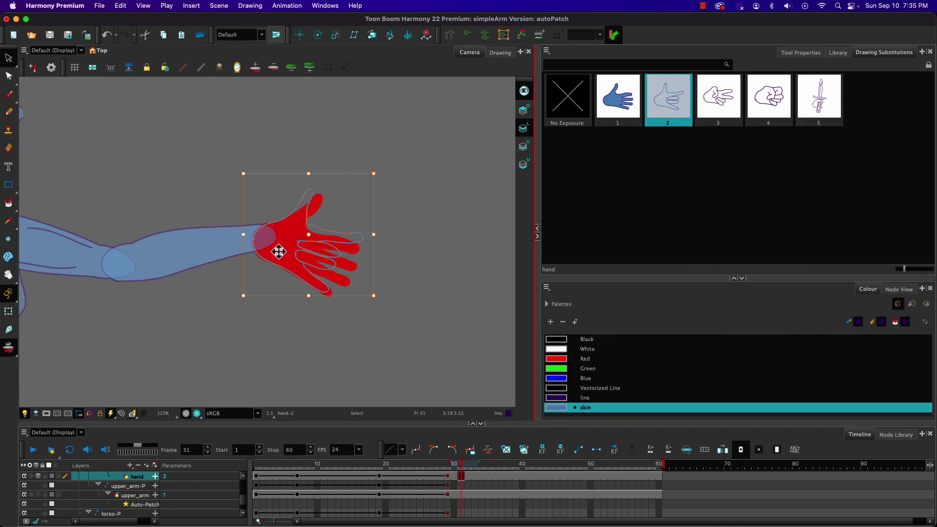
{"action": "key", "text": "super+z"}
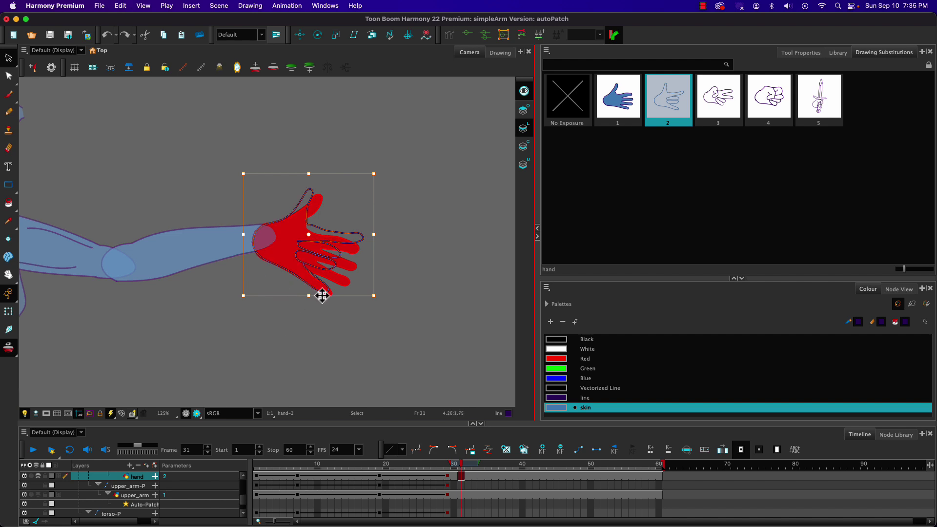
Fill the palm and fingers of hand drawing 2 with the skin swatch on its Colour Art layer
{"action": "left_click", "coordinate": [520, 147]}
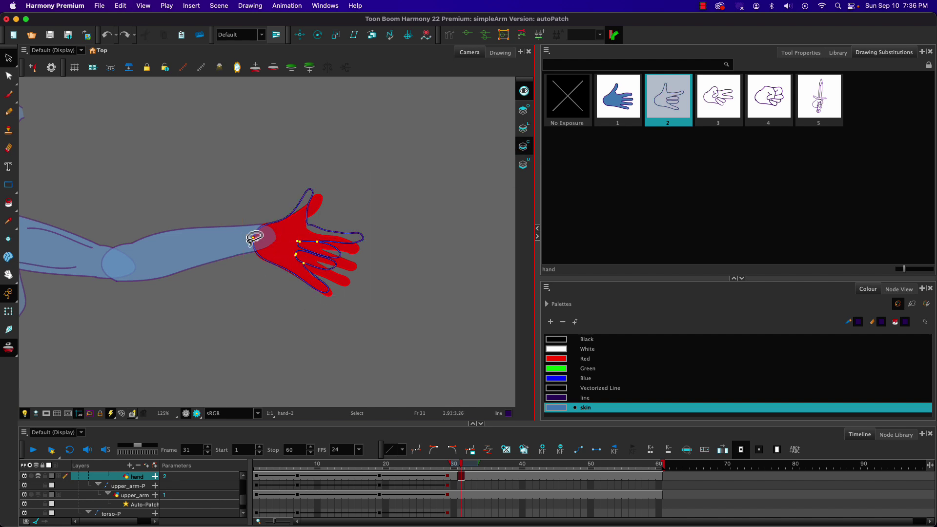
{"action": "left_click", "coordinate": [9, 203]}
{"action": "left_click", "coordinate": [288, 241]}
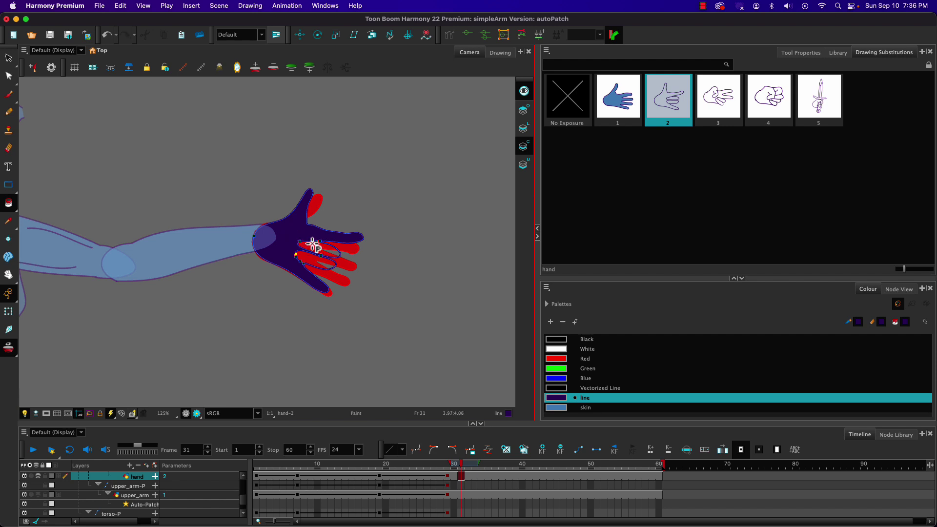
{"action": "key", "text": "super+z"}
{"action": "left_click", "coordinate": [559, 409]}
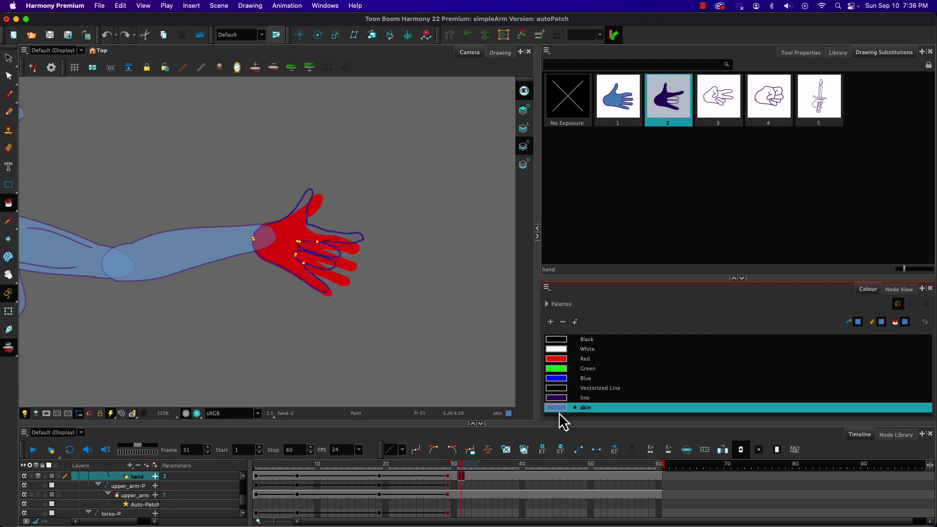
{"action": "left_click", "coordinate": [317, 251]}
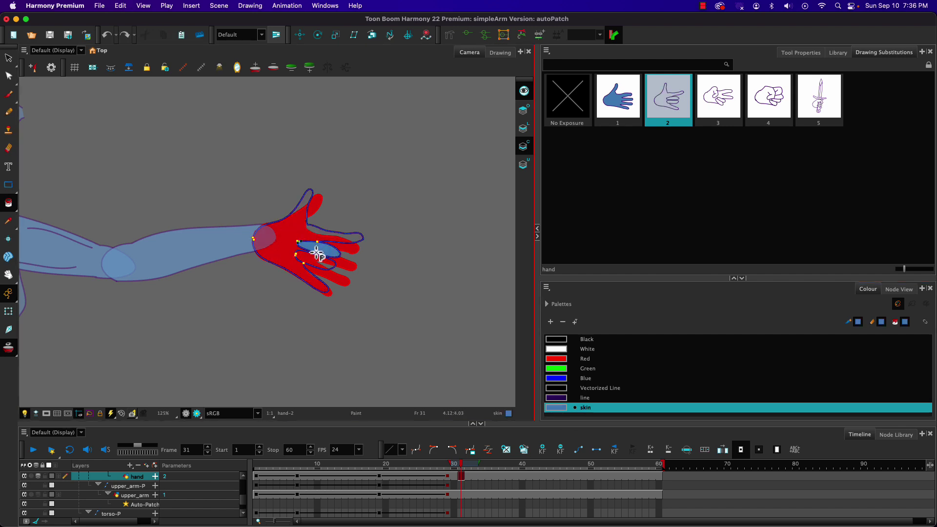
{"action": "left_click", "coordinate": [314, 264]}
{"action": "left_click", "coordinate": [294, 267]}
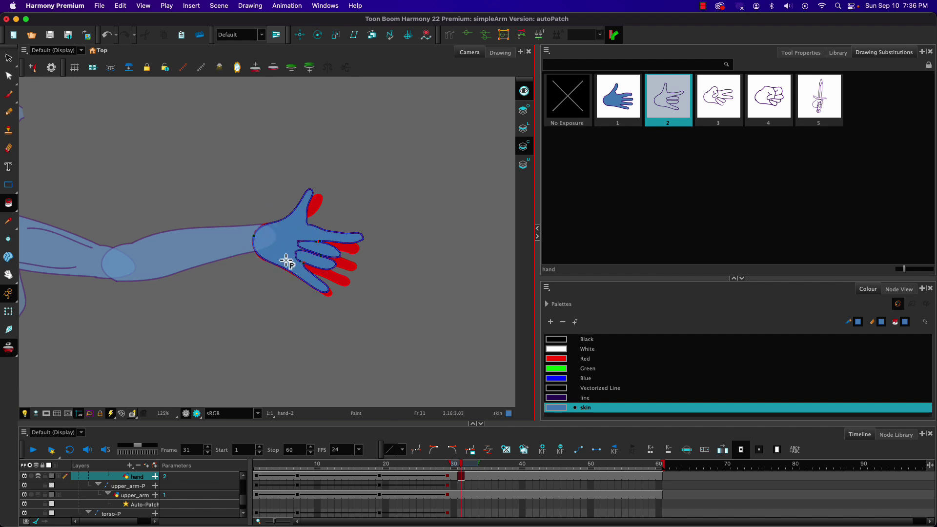
Expose hand drawing 3 and create Colour Art from its Line Art outline
{"action": "left_click", "coordinate": [717, 100]}
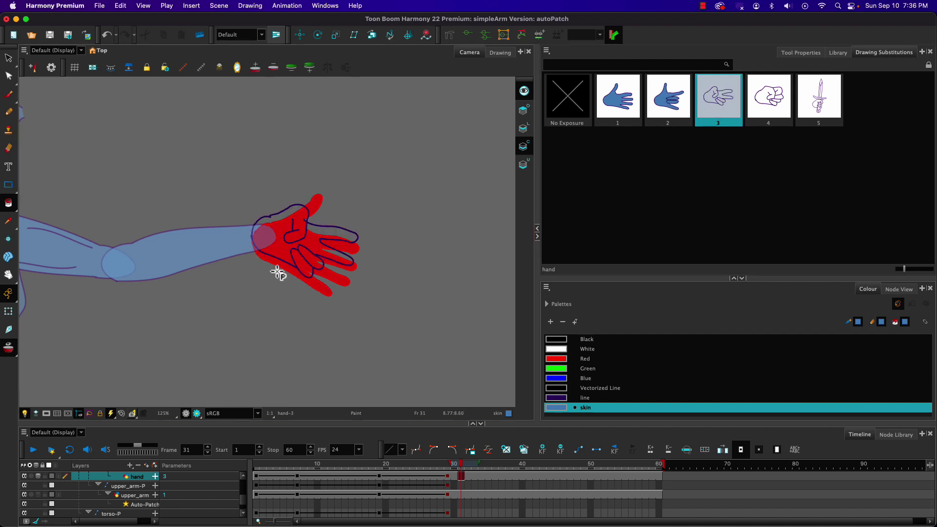
{"action": "left_click", "coordinate": [9, 59]}
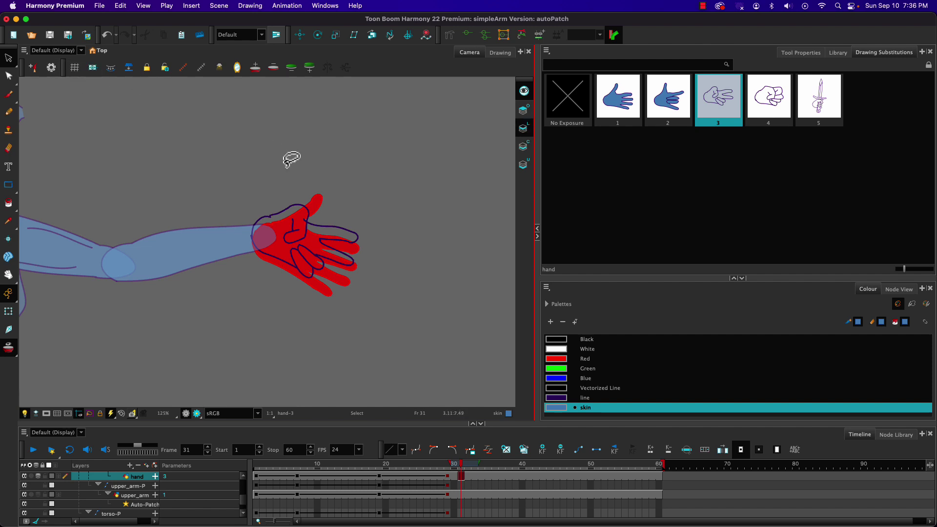
{"action": "mouse_move", "coordinate": [268, 183]}
{"action": "left_mouse_down"}
{"action": "mouse_move", "coordinate": [364, 304]}
{"action": "mouse_move", "coordinate": [254, 161]}
{"action": "left_mouse_up"}
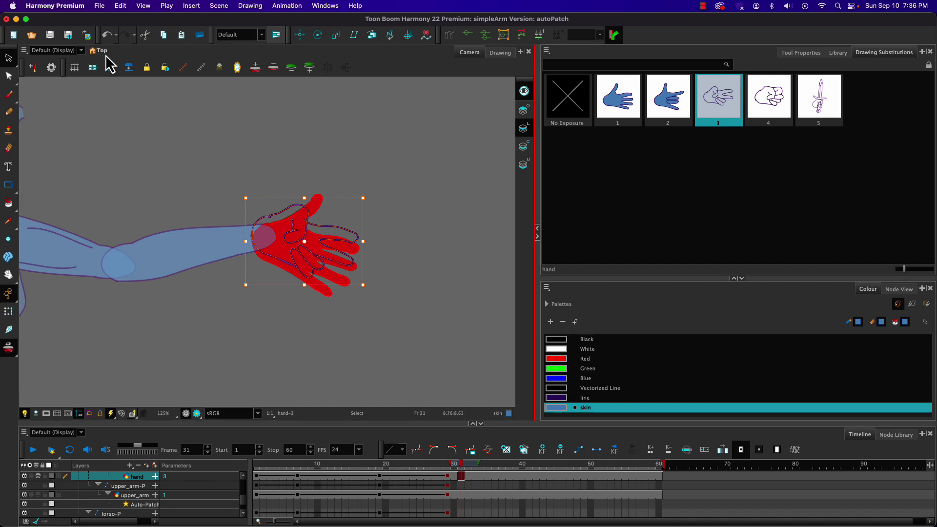
Expose hand drawing 4, turn off the onion skin, and create Colour Art from the fist's Line Art outline
{"action": "left_click", "coordinate": [759, 112]}
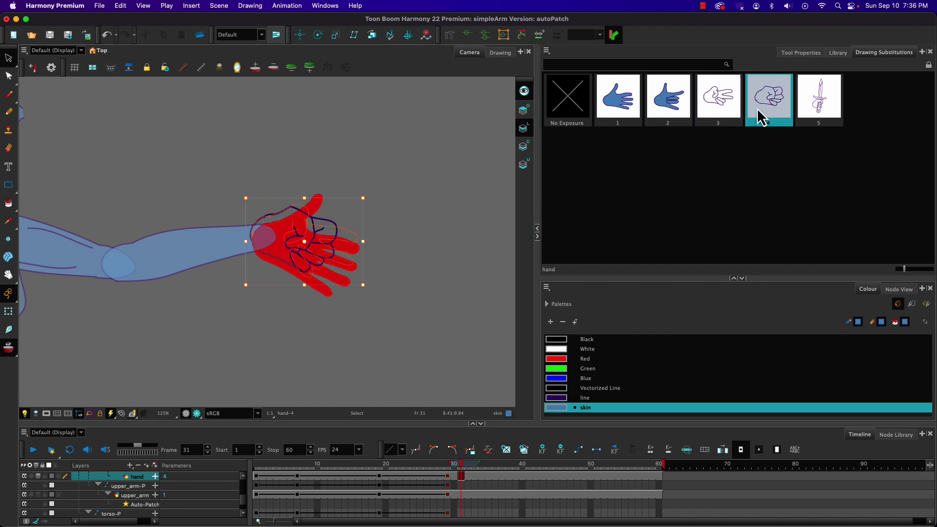
{"action": "left_click_drag", "start_coordinate": [239, 193], "coordinate": [296, 284]}
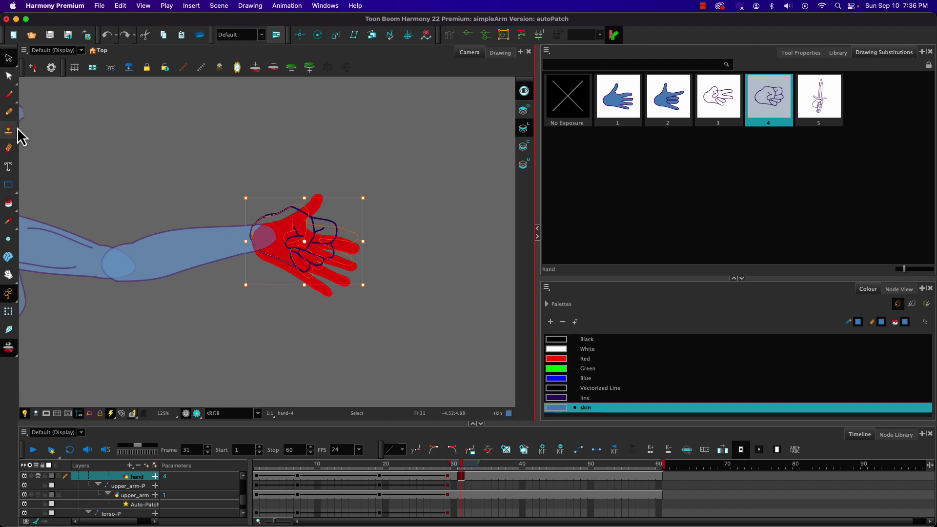
{"action": "mouse_move", "coordinate": [244, 187]}
{"action": "left_mouse_down"}
{"action": "mouse_move", "coordinate": [294, 179]}
{"action": "mouse_move", "coordinate": [386, 297]}
{"action": "mouse_move", "coordinate": [223, 212]}
{"action": "left_mouse_up"}
{"action": "left_click", "coordinate": [258, 320]}
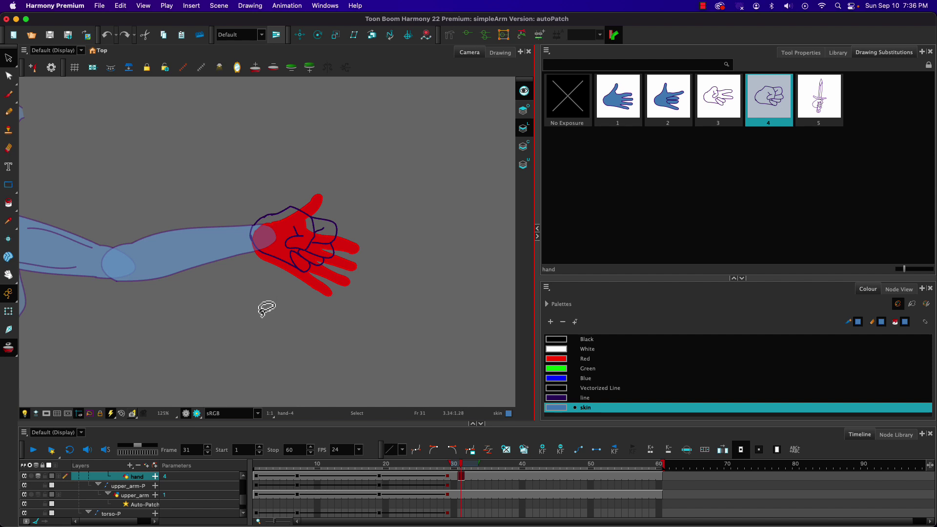
{"action": "left_click", "coordinate": [10, 351]}
{"action": "mouse_move", "coordinate": [264, 188]}
{"action": "left_mouse_down"}
{"action": "mouse_move", "coordinate": [278, 187]}
{"action": "mouse_move", "coordinate": [249, 166]}
{"action": "left_mouse_up"}
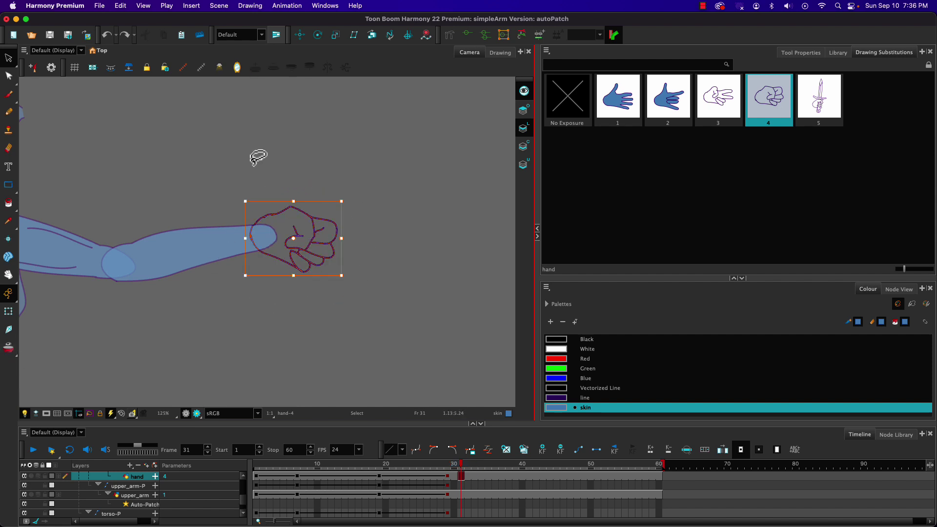
{"action": "left_click", "coordinate": [523, 147]}
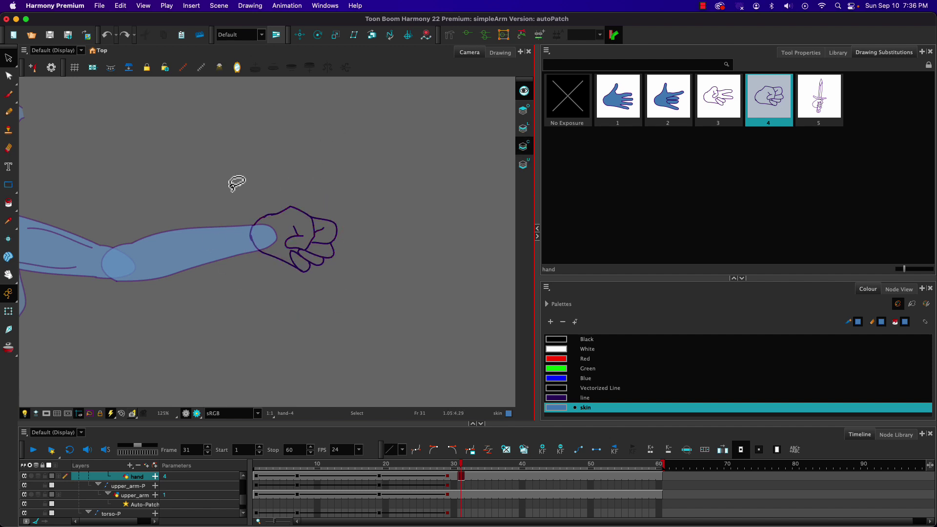
{"action": "left_click", "coordinate": [523, 127]}
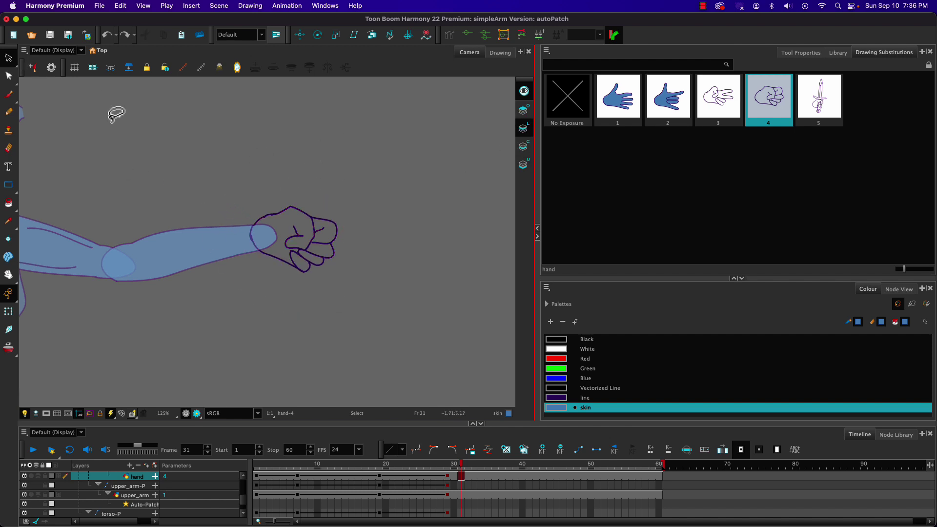
{"action": "left_click_drag", "start_coordinate": [257, 178], "coordinate": [257, 182]}
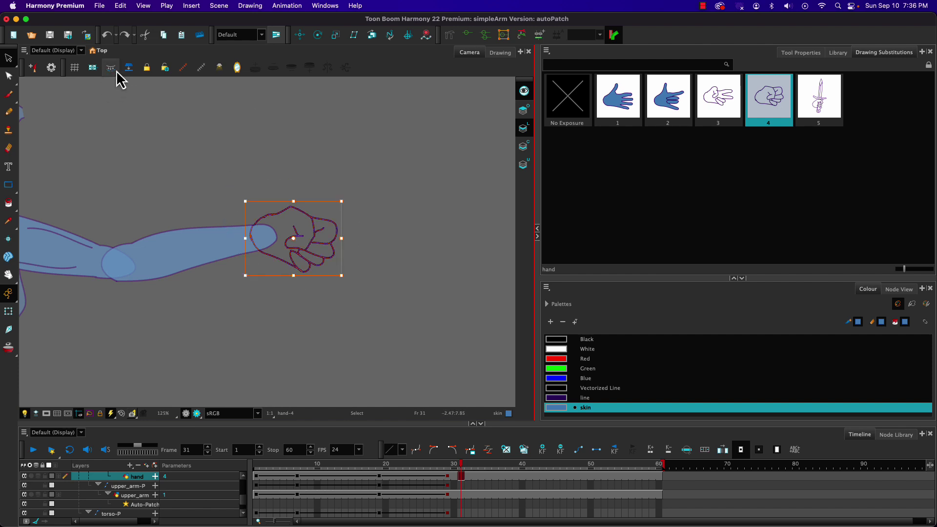
Expose drawing 5 and create Colour Art from the sword-grip hand's Line Art outline
{"action": "left_click", "coordinate": [815, 107]}
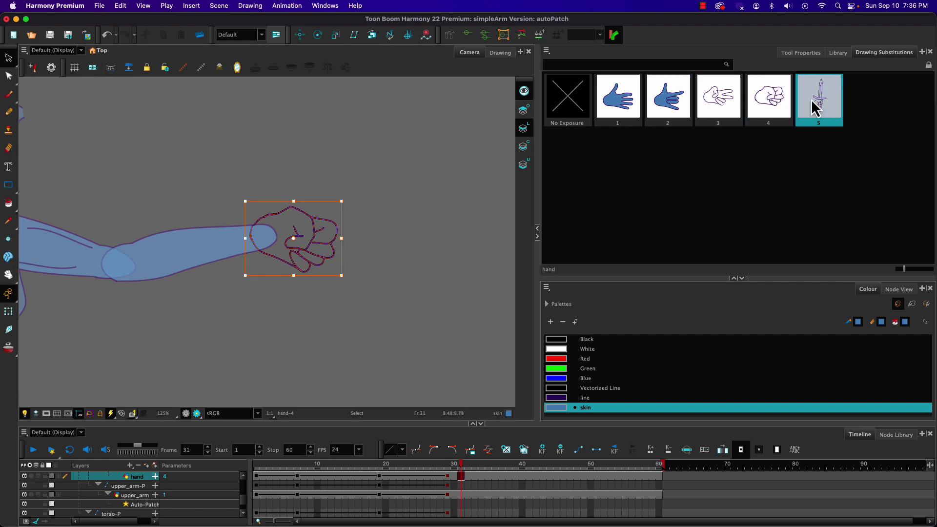
{"action": "left_click", "coordinate": [238, 165]}
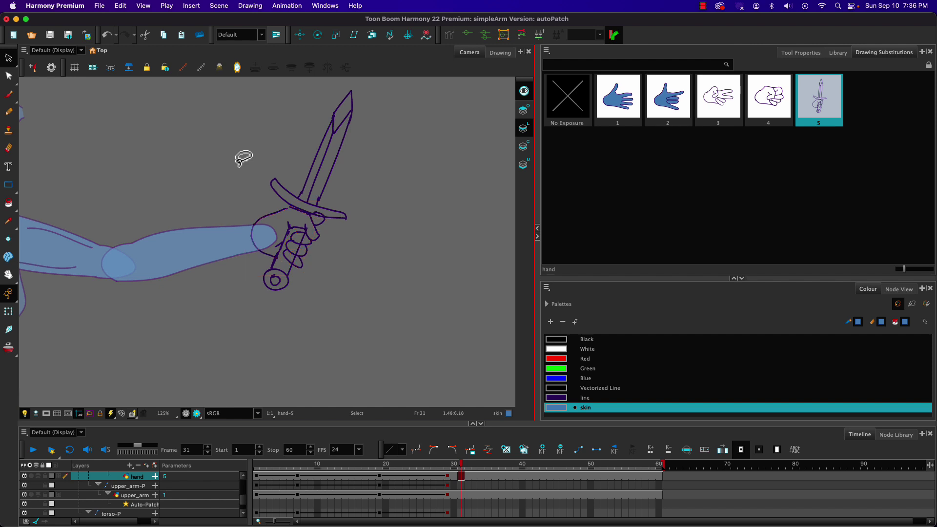
{"action": "mouse_move", "coordinate": [244, 159]}
{"action": "left_mouse_down"}
{"action": "mouse_move", "coordinate": [299, 112]}
{"action": "mouse_move", "coordinate": [374, 77]}
{"action": "mouse_move", "coordinate": [334, 297]}
{"action": "mouse_move", "coordinate": [218, 251]}
{"action": "left_mouse_up"}
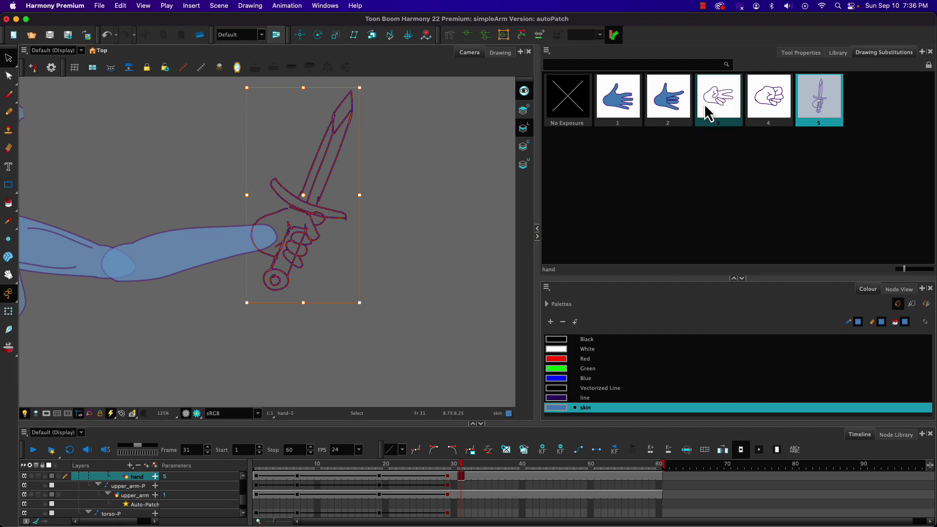
Expose hand drawing 3 and fill its palm and fingers with the skin swatch on the Line Art layer
{"action": "left_click", "coordinate": [721, 103]}
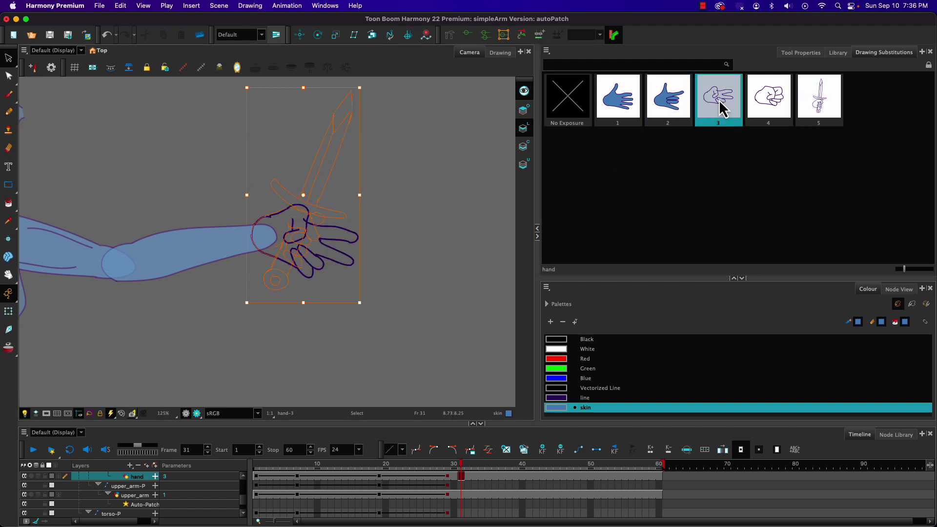
{"action": "left_click", "coordinate": [113, 183]}
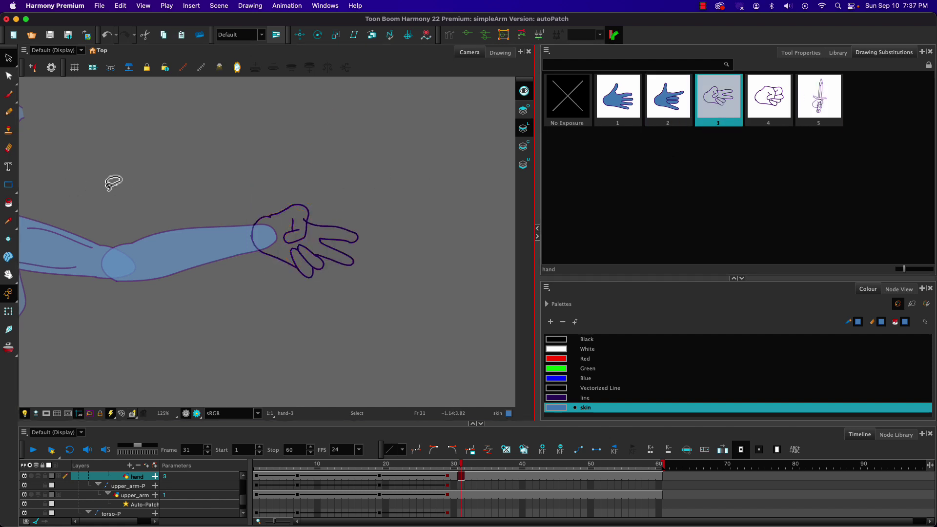
{"action": "left_click", "coordinate": [8, 202]}
{"action": "left_click", "coordinate": [275, 233]}
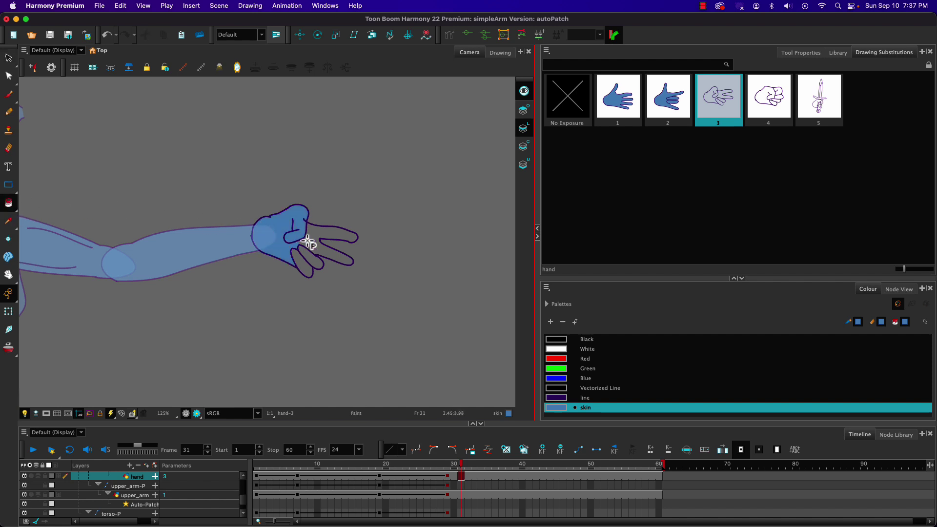
{"action": "left_click", "coordinate": [309, 241]}
{"action": "left_click", "coordinate": [303, 255]}
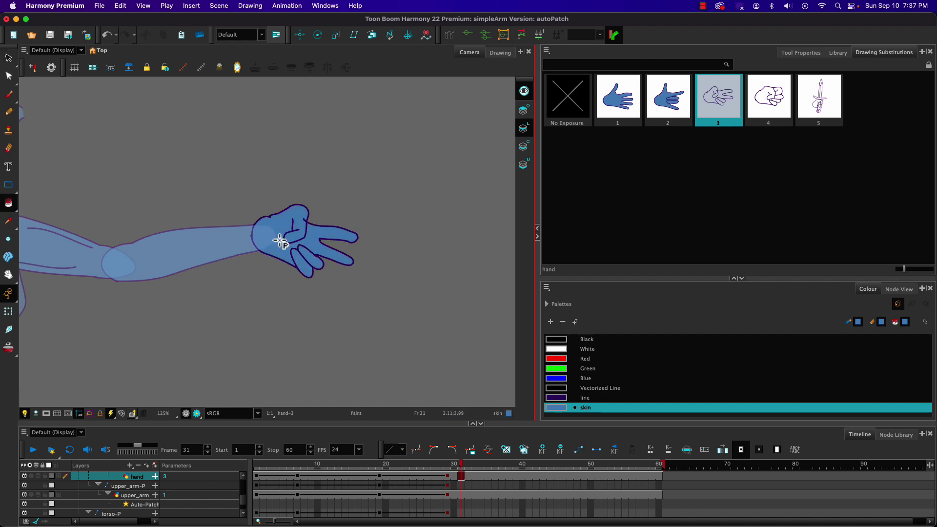
On frame 32, expose hand drawing 4, try filling the fist's palm with skin on the Line Art layer, and undo it
{"action": "key", "text": "."}
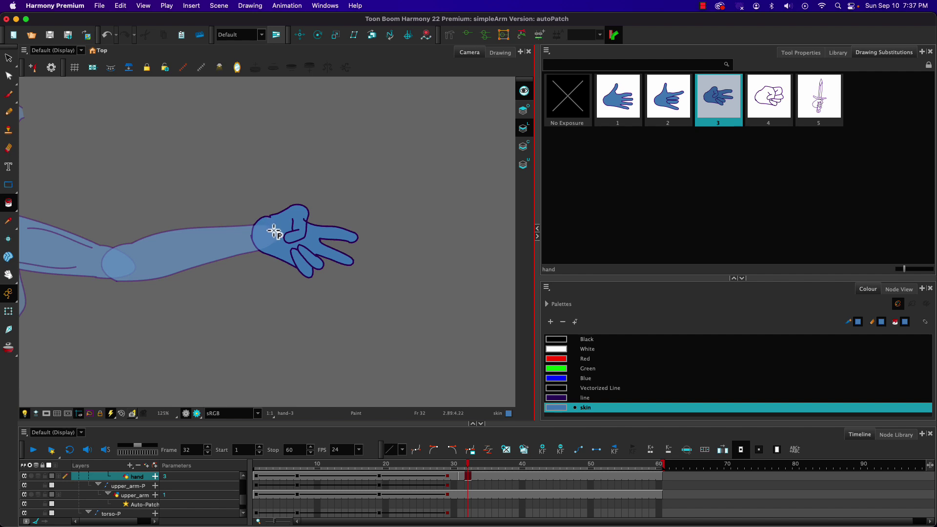
{"action": "left_click", "coordinate": [768, 94]}
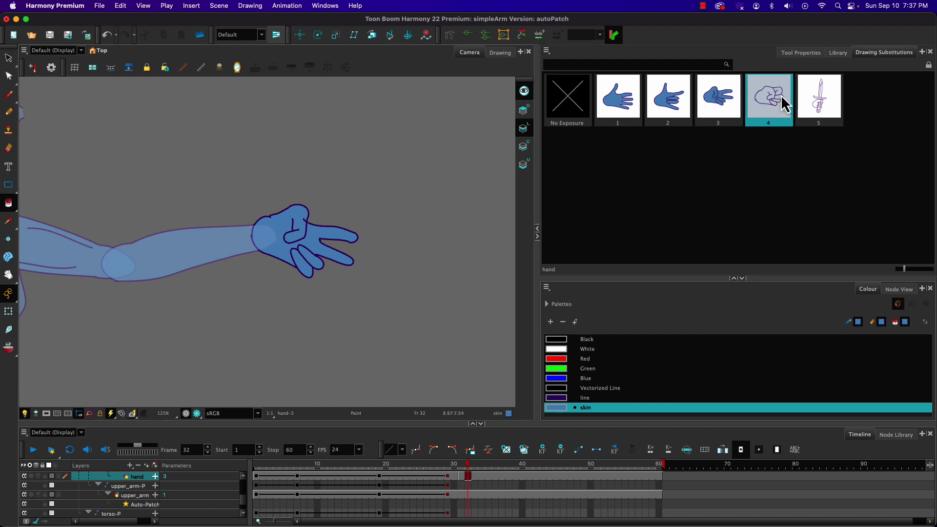
{"action": "left_click", "coordinate": [280, 223]}
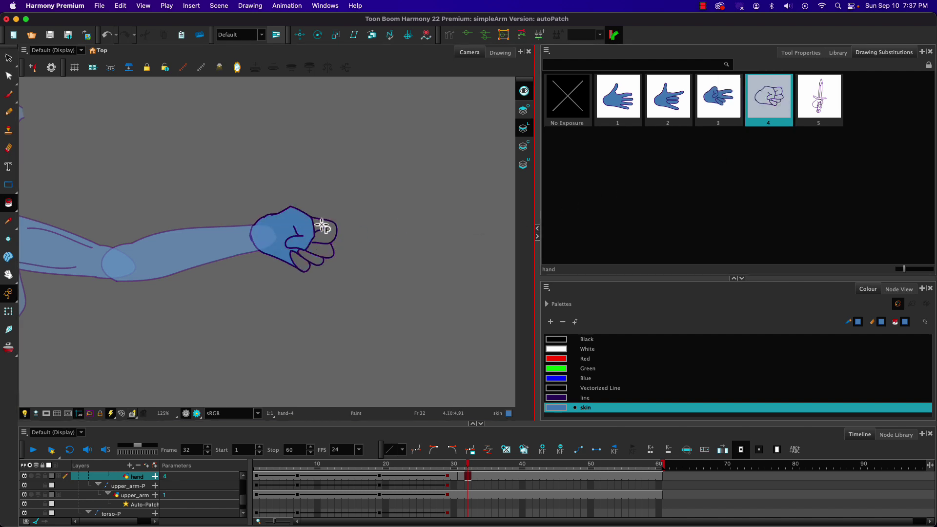
{"action": "key", "text": "super+z"}
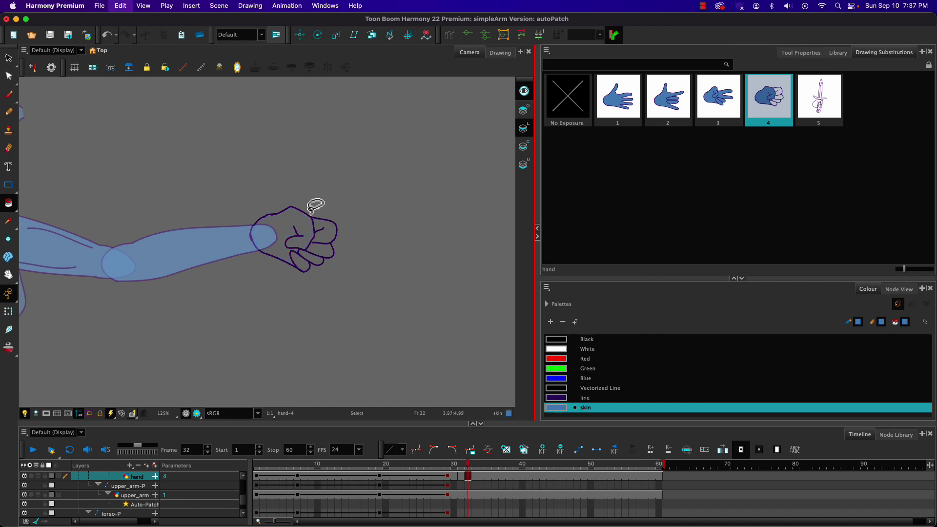
Return to hand drawing 3 and undo the skin fills made on its Line Art layer
{"action": "left_click", "coordinate": [722, 115]}
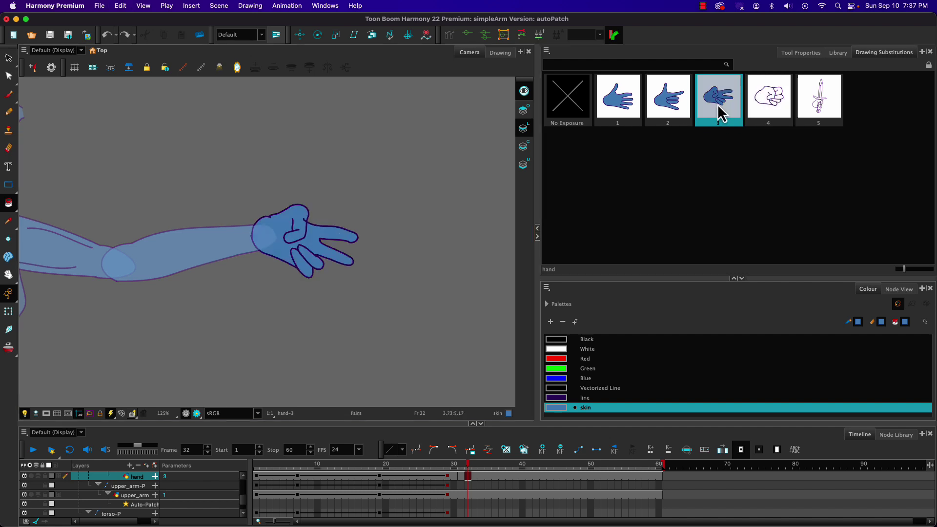
{"action": "key", "text": "super+z"}
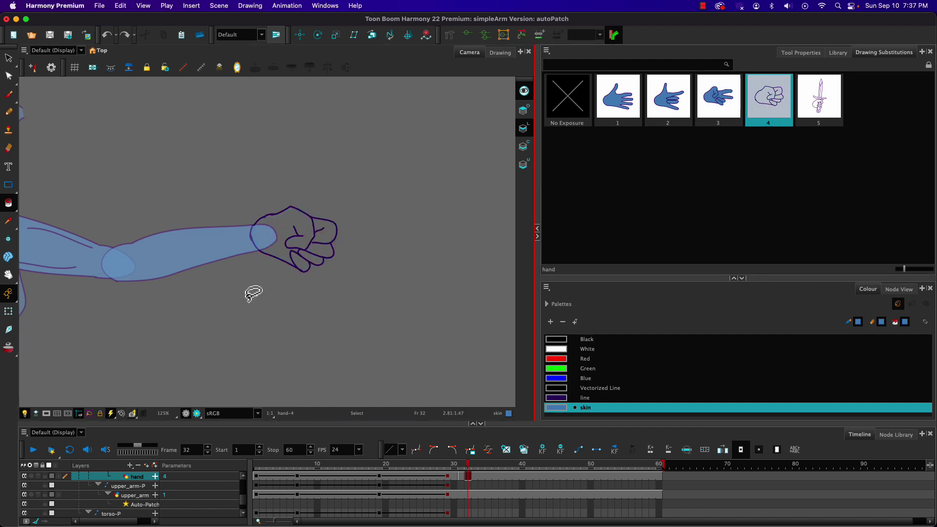
{"action": "key", "text": "super+z"}
{"action": "key", "text": "super+z"}
{"action": "key", "text": "super+z"}
{"action": "key", "text": "super+z"}
{"action": "key", "text": "super+z"}
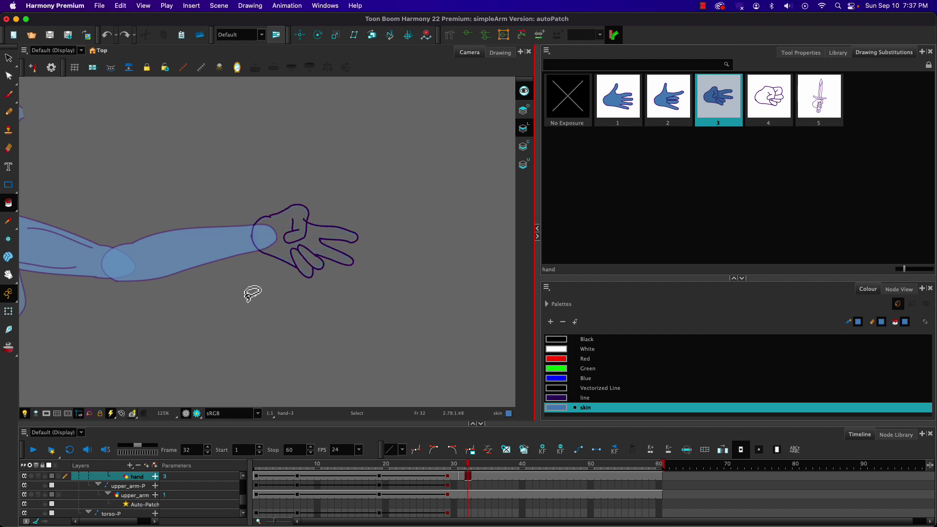
Fill the whole of hand drawing 3 with the skin swatch on its Colour Art layer
{"action": "left_click", "coordinate": [524, 147]}
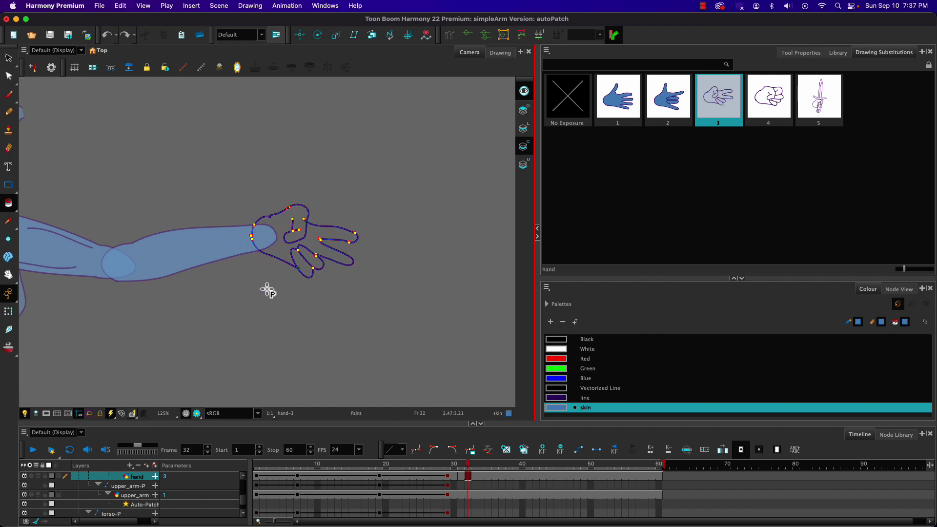
{"action": "left_click", "coordinate": [278, 252]}
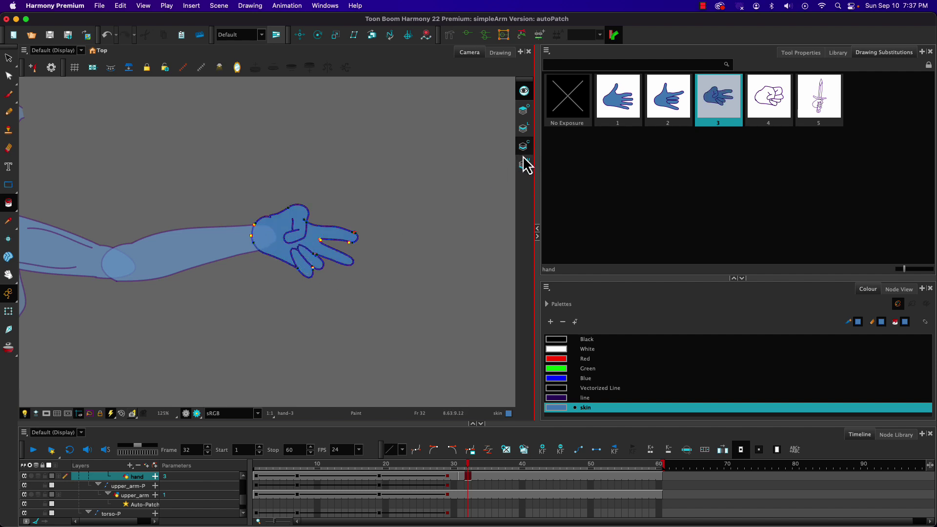
Expose hand drawing 4 in the Drawing view and fill the fist's palm and fingers with skin on the Colour Art layer
{"action": "left_click", "coordinate": [753, 120]}
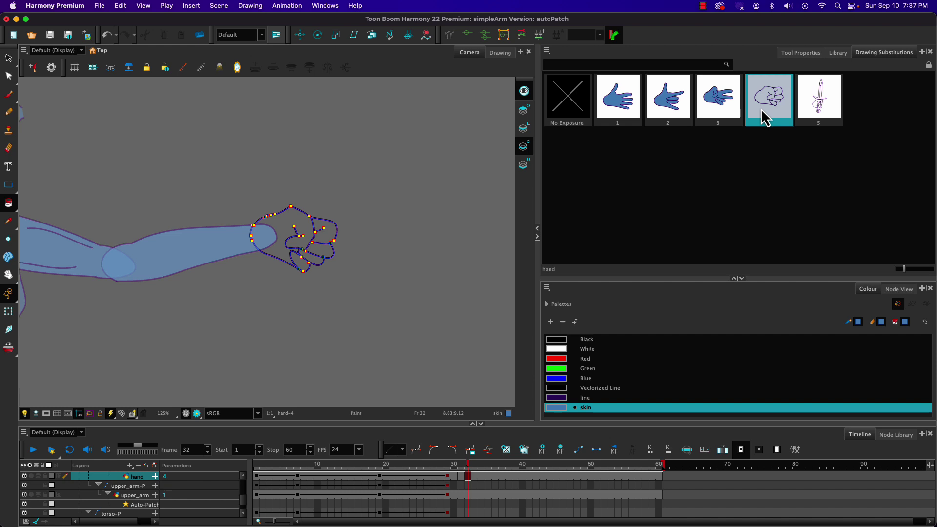
{"action": "left_click", "coordinate": [520, 90]}
{"action": "left_click", "coordinate": [496, 52]}
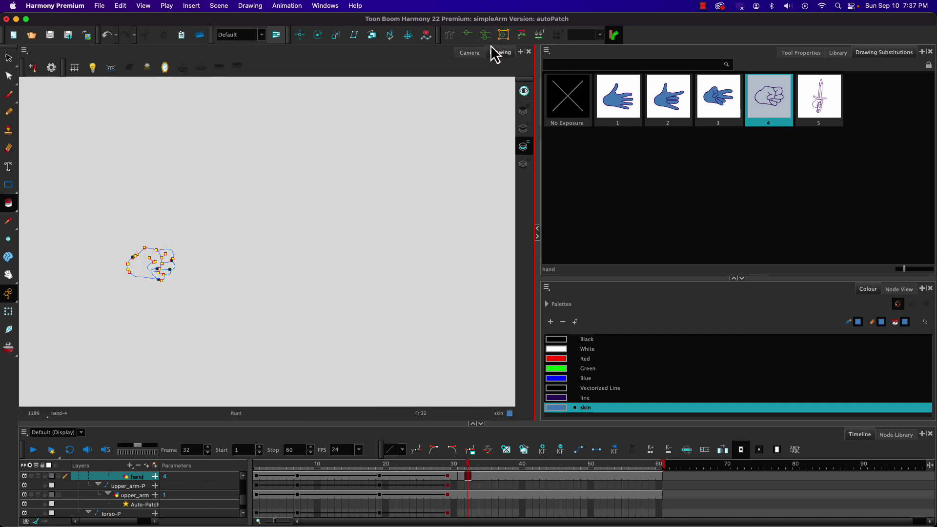
{"action": "scroll", "coordinate": [121, 256], "scroll_direction": "up", "scroll_amount": 3}
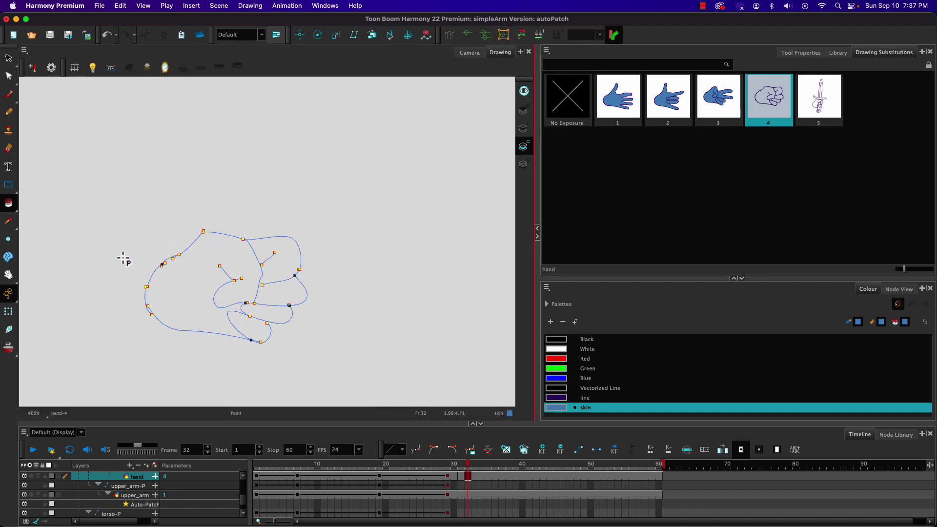
{"action": "left_click", "coordinate": [177, 310]}
{"action": "left_click", "coordinate": [271, 253]}
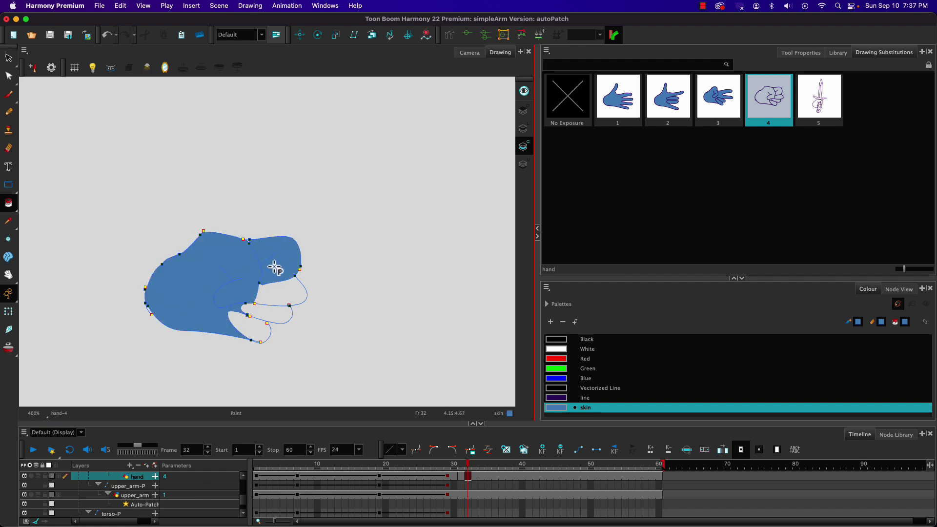
{"action": "left_click", "coordinate": [273, 296]}
{"action": "left_click", "coordinate": [271, 313]}
{"action": "left_click", "coordinate": [253, 328]}
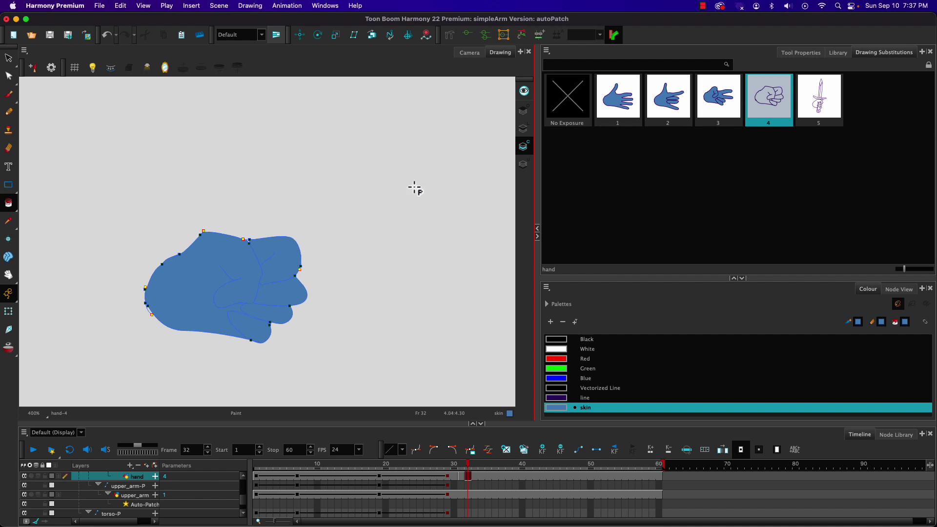
Preview all art layers of drawing 4 together to check the fist's outline over its fill
{"action": "left_click", "coordinate": [525, 129]}
{"action": "left_click", "coordinate": [524, 148]}
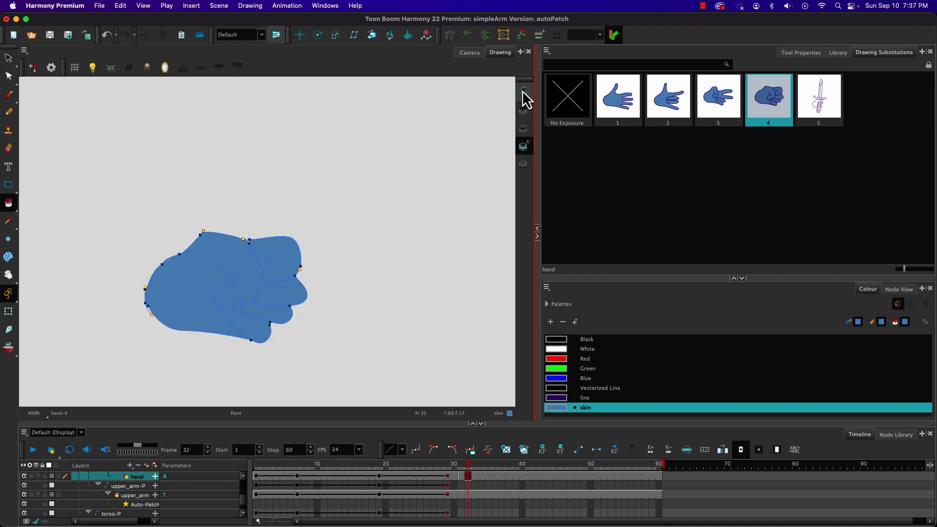
{"action": "left_click", "coordinate": [524, 109]}
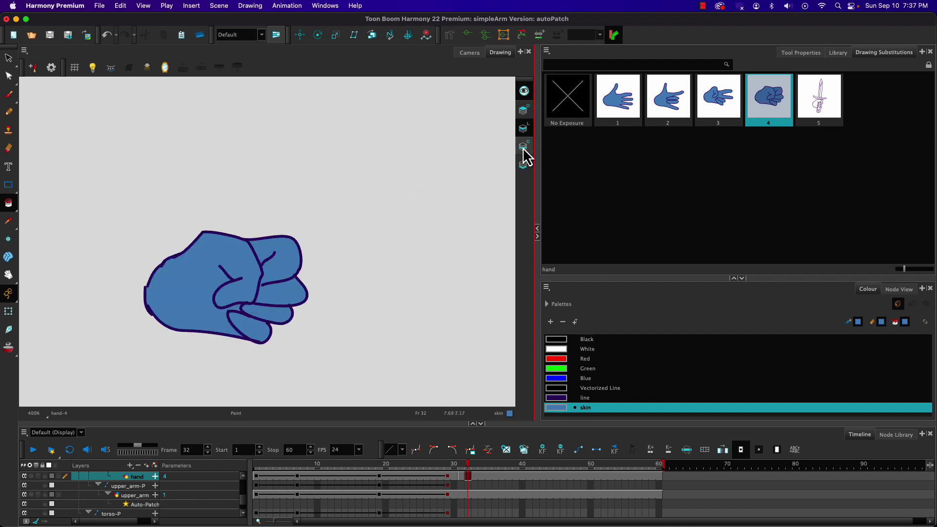
Make the Colour Art layer active and display the sword-holding hand, drawing 5
{"action": "left_click", "coordinate": [525, 109]}
{"action": "left_click", "coordinate": [523, 146]}
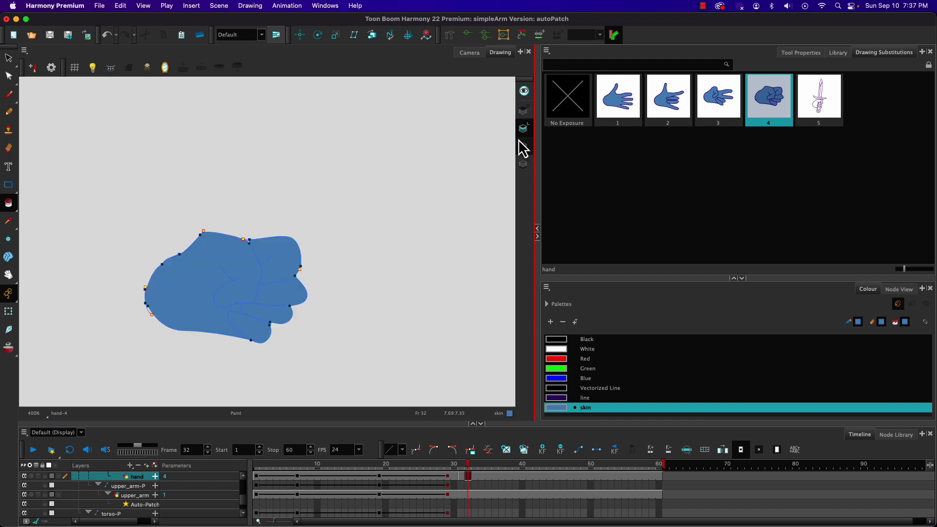
{"action": "left_click", "coordinate": [810, 104]}
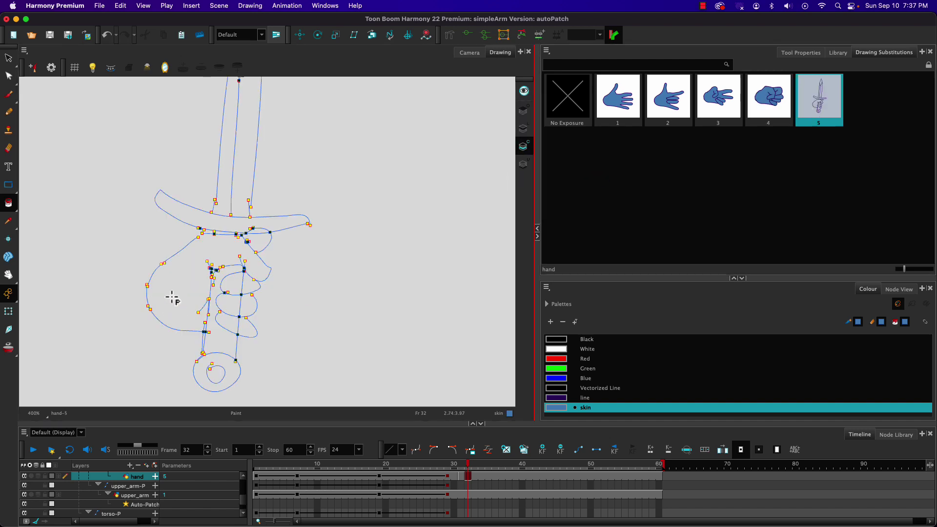
Fill the palm, thumb and all finger areas of the sword-gripping hand with the skin colour
{"action": "scroll", "coordinate": [175, 294], "scroll_direction": "down", "scroll_amount": 2}
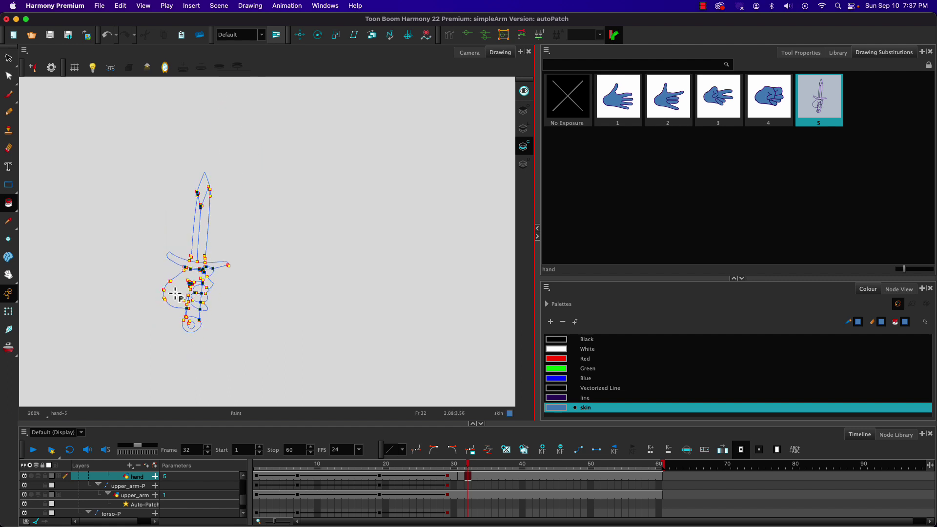
{"action": "left_click", "coordinate": [174, 294]}
{"action": "scroll", "coordinate": [176, 292], "scroll_direction": "up", "scroll_amount": 2}
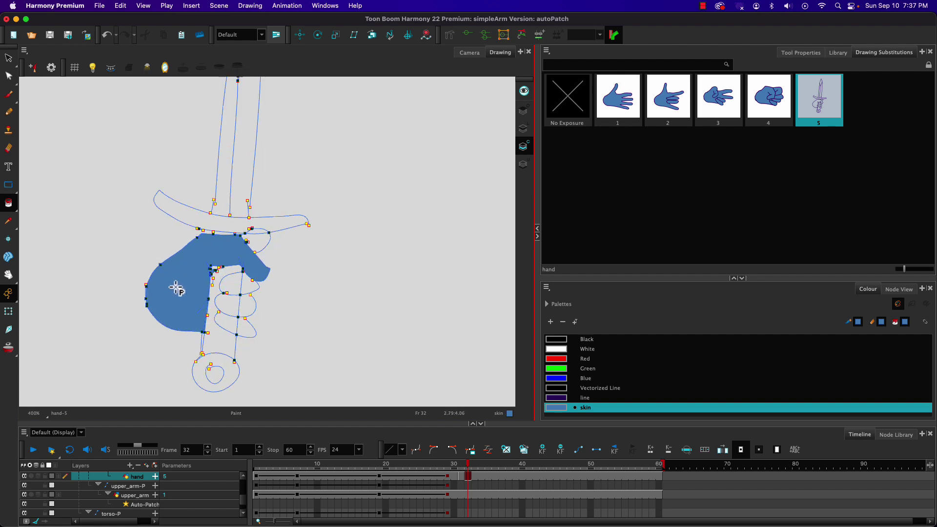
{"action": "scroll", "coordinate": [176, 288], "scroll_direction": "up", "scroll_amount": 1}
{"action": "left_click", "coordinate": [275, 237]}
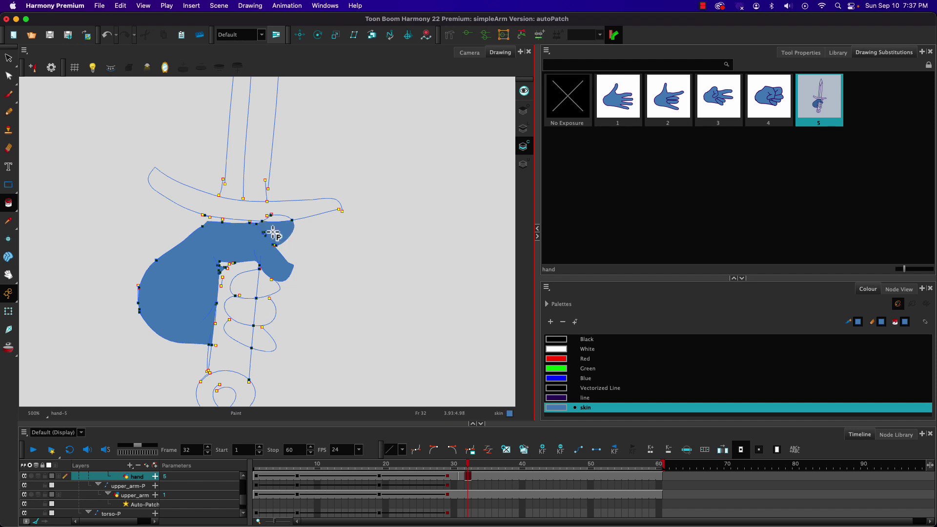
{"action": "left_click", "coordinate": [267, 288]}
{"action": "left_click", "coordinate": [265, 311]}
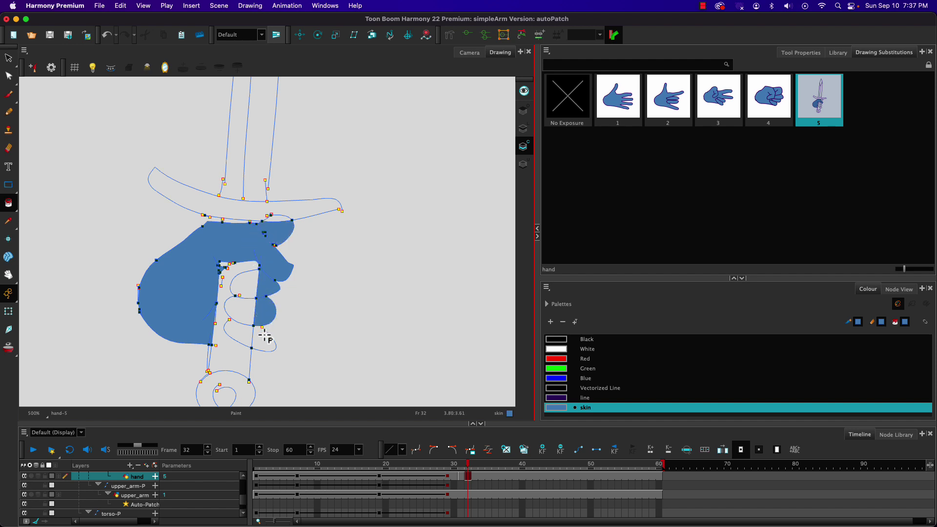
{"action": "left_click", "coordinate": [265, 338]}
{"action": "left_click", "coordinate": [244, 333]}
{"action": "left_click", "coordinate": [241, 311]}
{"action": "left_click", "coordinate": [244, 284]}
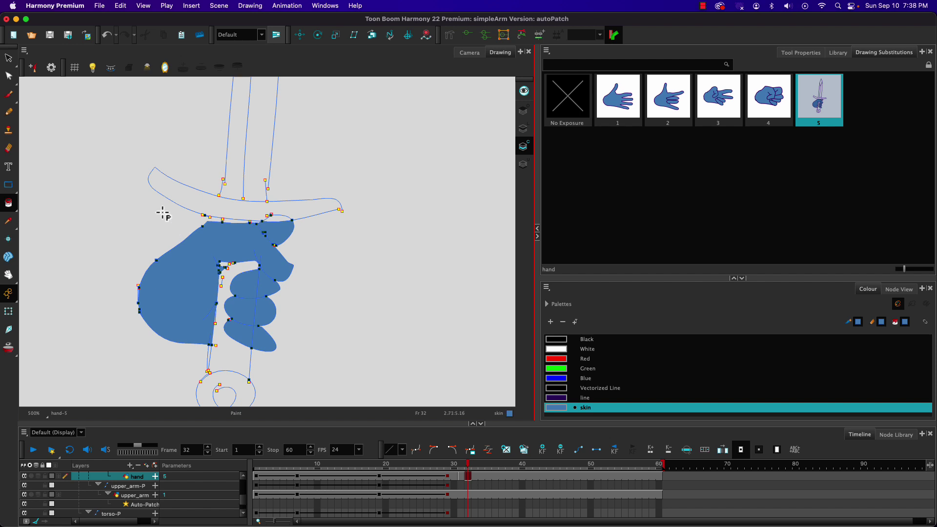
Add a new palette colour and set it to a golden yellow, RGB 207, 197, 74
{"action": "scroll", "coordinate": [156, 208], "scroll_direction": "down", "scroll_amount": 3}
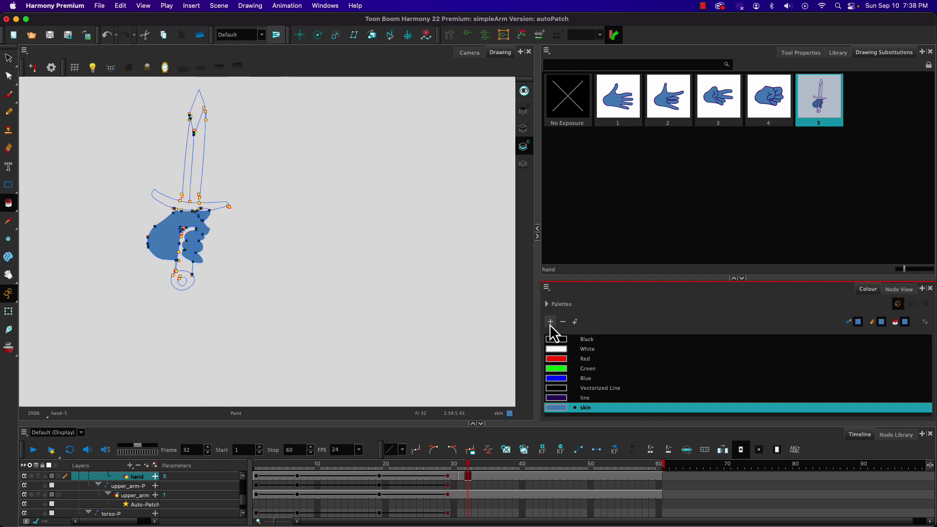
{"action": "left_click", "coordinate": [550, 322]}
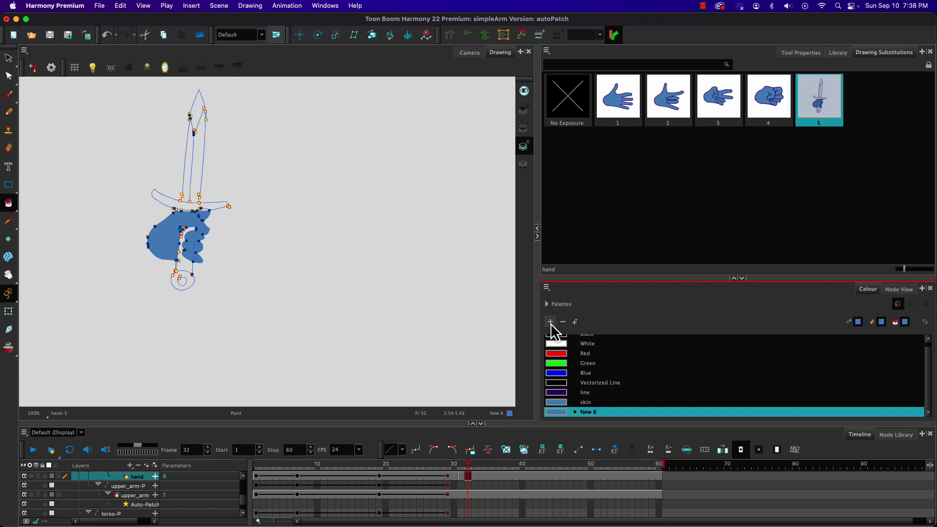
{"action": "double_click", "coordinate": [556, 412]}
{"action": "left_click", "coordinate": [467, 145]}
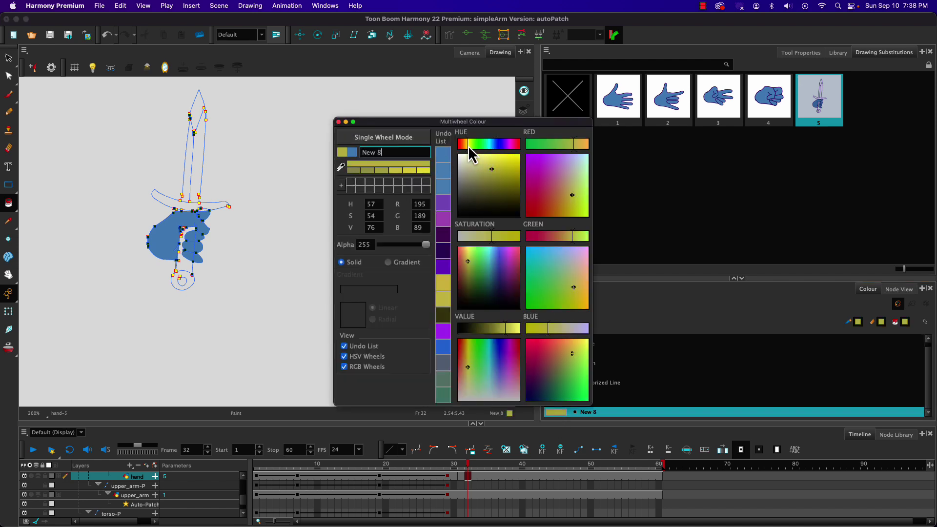
{"action": "left_click_drag", "start_coordinate": [468, 146], "coordinate": [497, 166]}
{"action": "left_click_drag", "start_coordinate": [569, 147], "coordinate": [576, 142]}
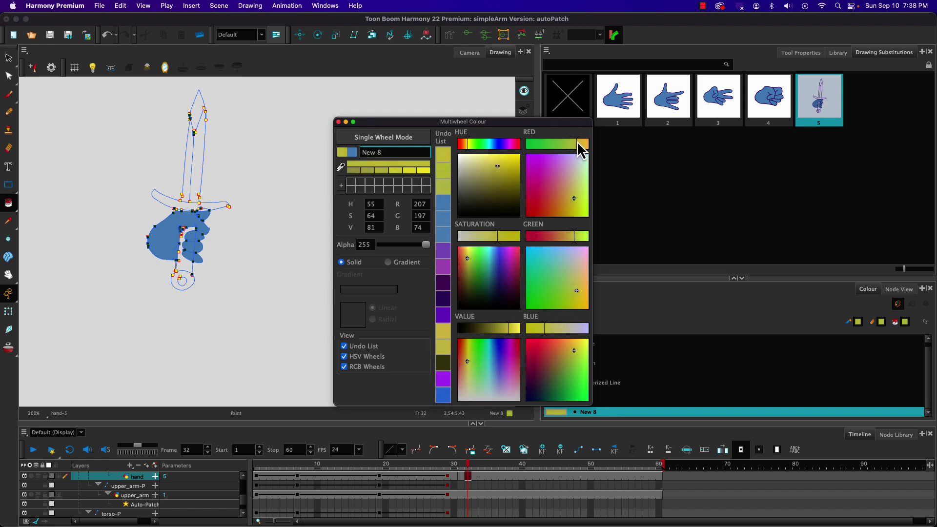
{"action": "left_click", "coordinate": [337, 122]}
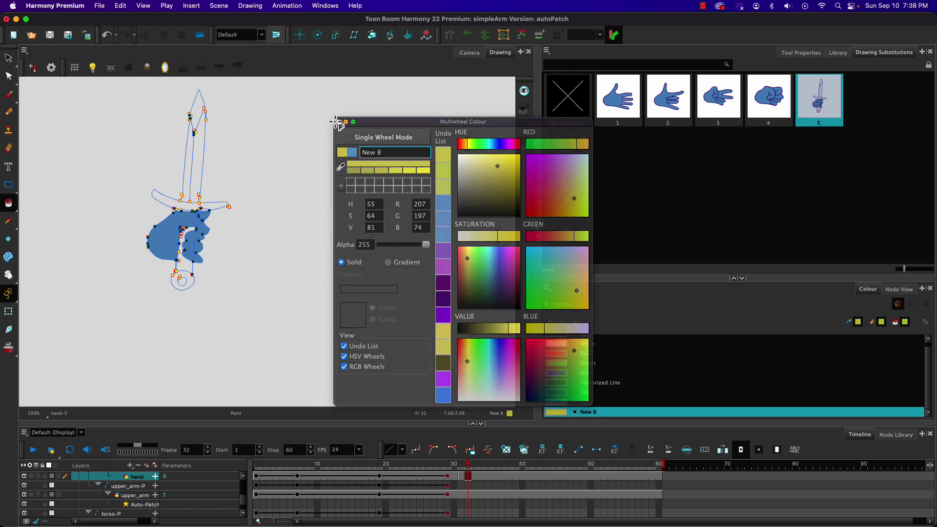
Fill the sword's crossguard and pommel with the new yellow, and the grip and the gap under the guard with black
{"action": "left_click", "coordinate": [165, 201]}
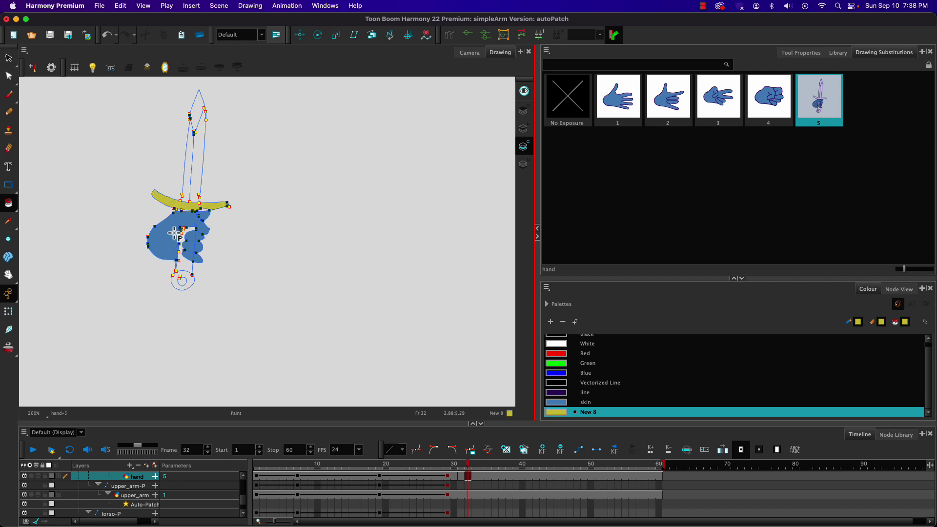
{"action": "left_click", "coordinate": [179, 287]}
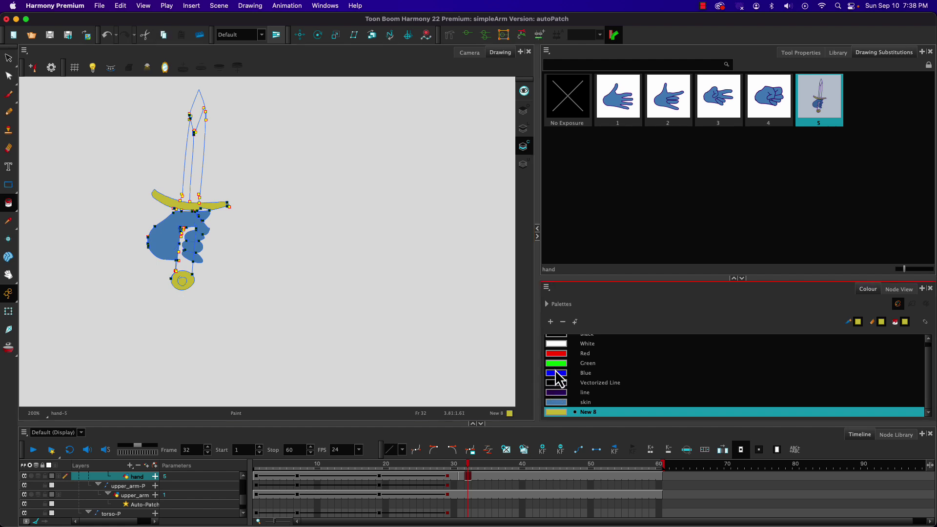
{"action": "left_click", "coordinate": [552, 337]}
{"action": "left_click", "coordinate": [179, 257]}
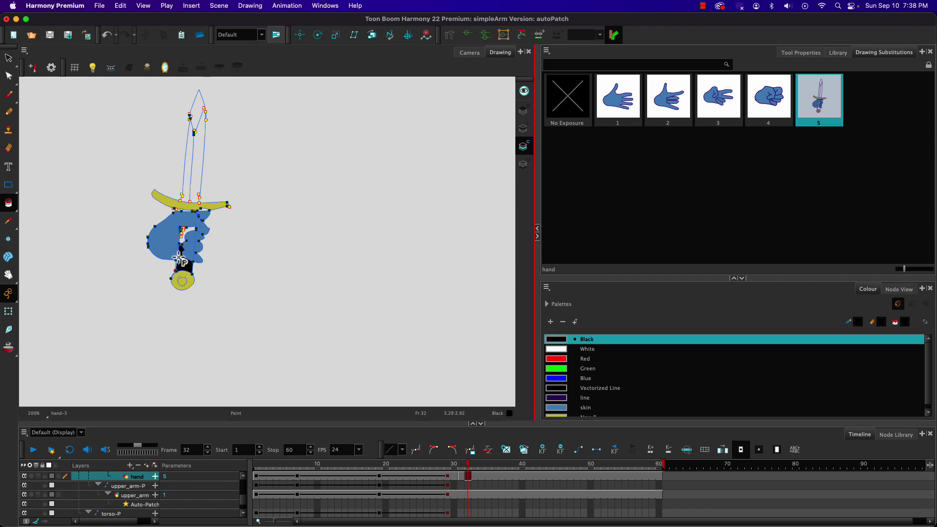
{"action": "left_click", "coordinate": [186, 231]}
{"action": "scroll", "coordinate": [184, 205], "scroll_direction": "up", "scroll_amount": 5}
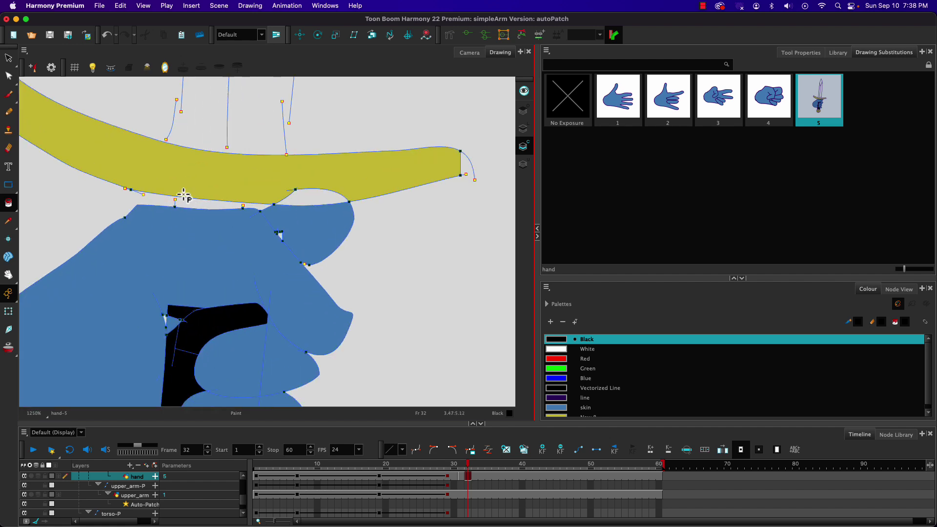
{"action": "left_click", "coordinate": [184, 202]}
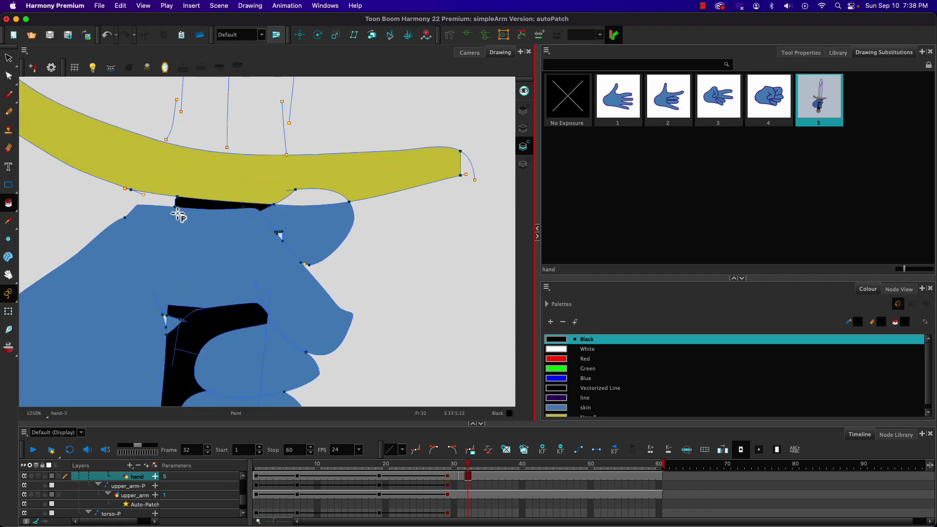
Fill the small gap beside the upper finger with skin and the unfilled part of the crossguard above it with yellow
{"action": "left_click", "coordinate": [557, 407]}
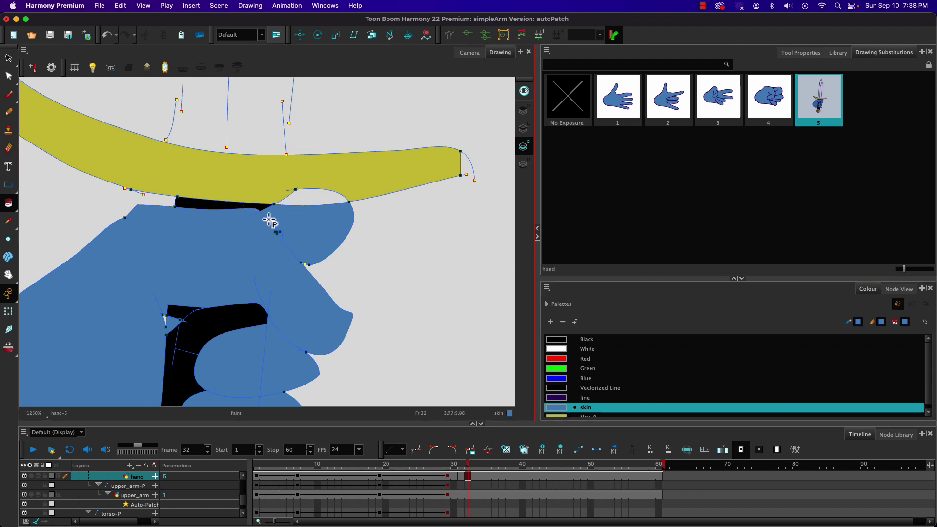
{"action": "left_click", "coordinate": [558, 415]}
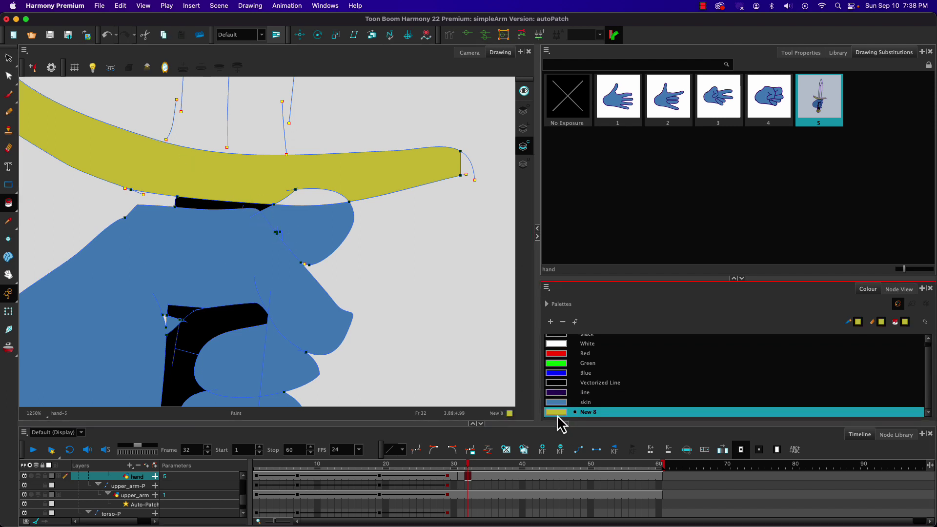
{"action": "left_click", "coordinate": [304, 197]}
{"action": "scroll", "coordinate": [90, 218], "scroll_direction": "down", "scroll_amount": 4}
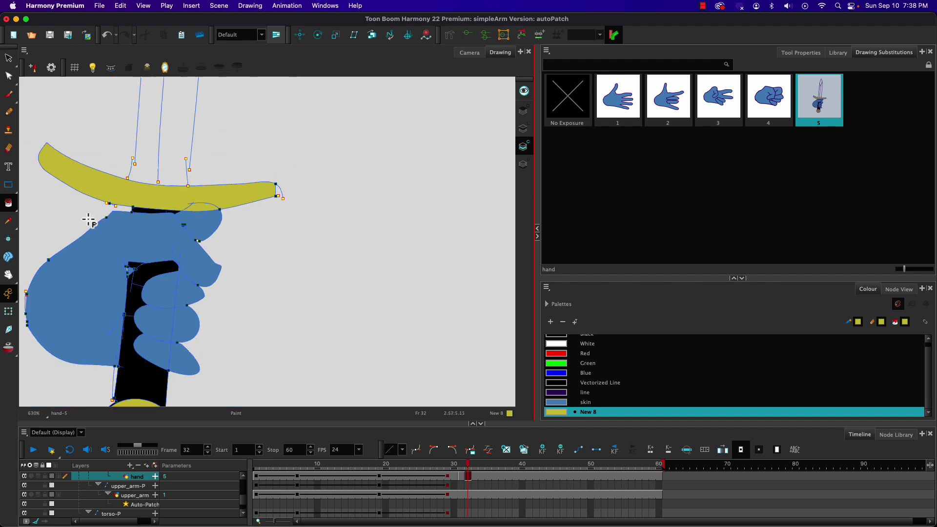
Add another palette colour and set it to a steel grey, RGB 143, 153, 155
{"action": "scroll", "coordinate": [89, 218], "scroll_direction": "down", "scroll_amount": 5}
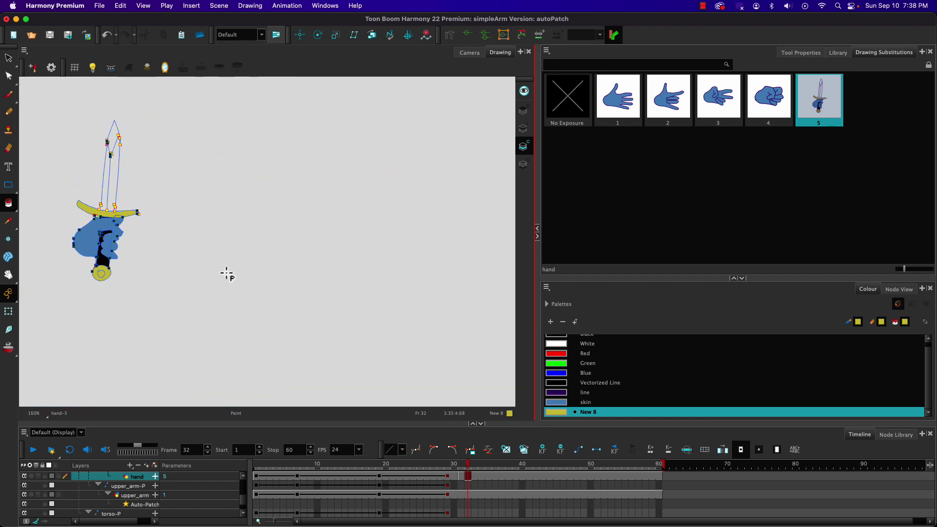
{"action": "left_click", "coordinate": [550, 322]}
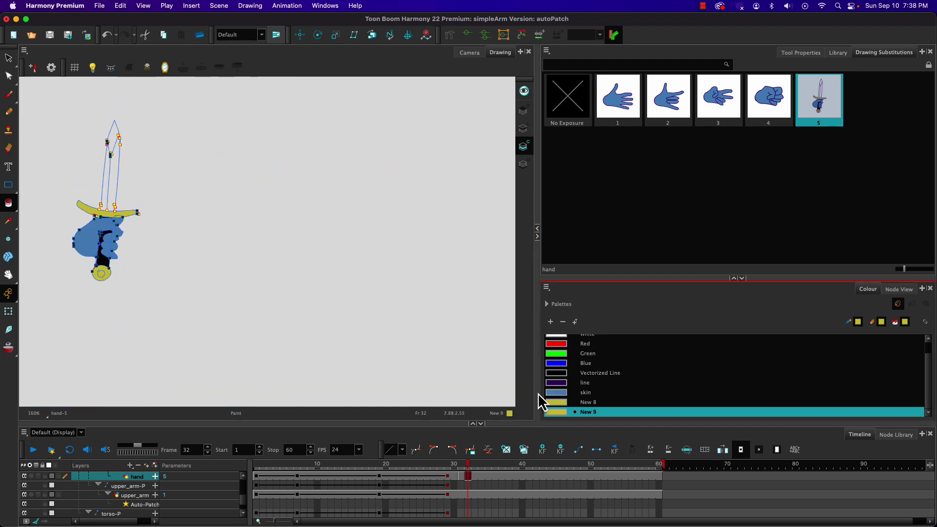
{"action": "double_click", "coordinate": [556, 412]}
{"action": "left_click", "coordinate": [490, 269]}
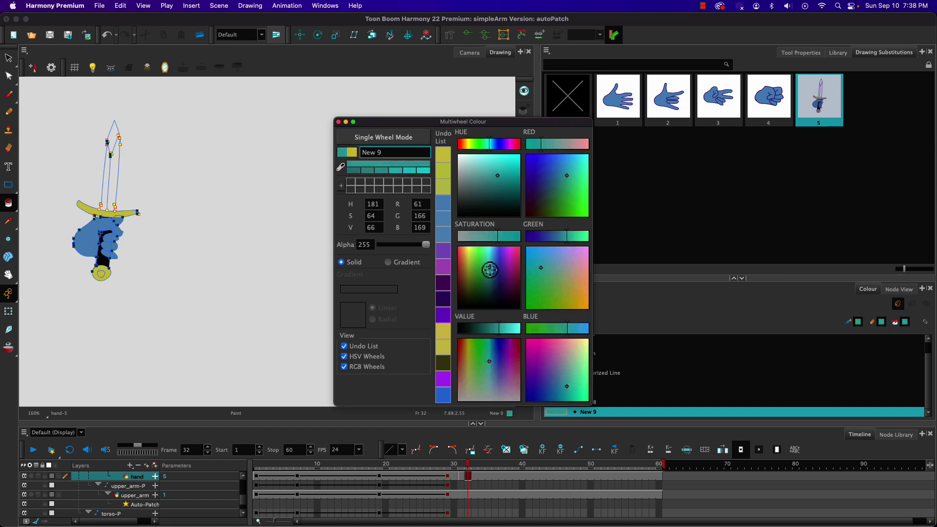
{"action": "left_click_drag", "start_coordinate": [490, 270], "coordinate": [489, 271]}
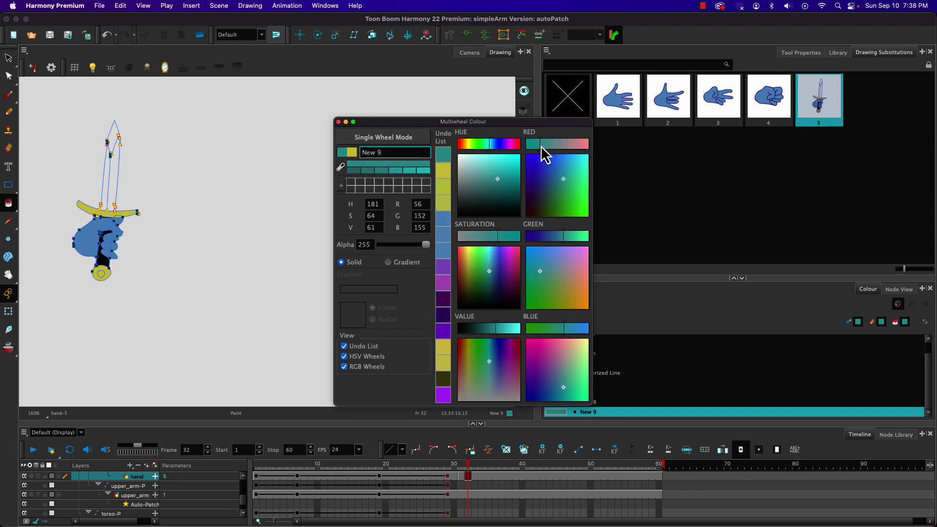
{"action": "left_click_drag", "start_coordinate": [541, 145], "coordinate": [559, 145]}
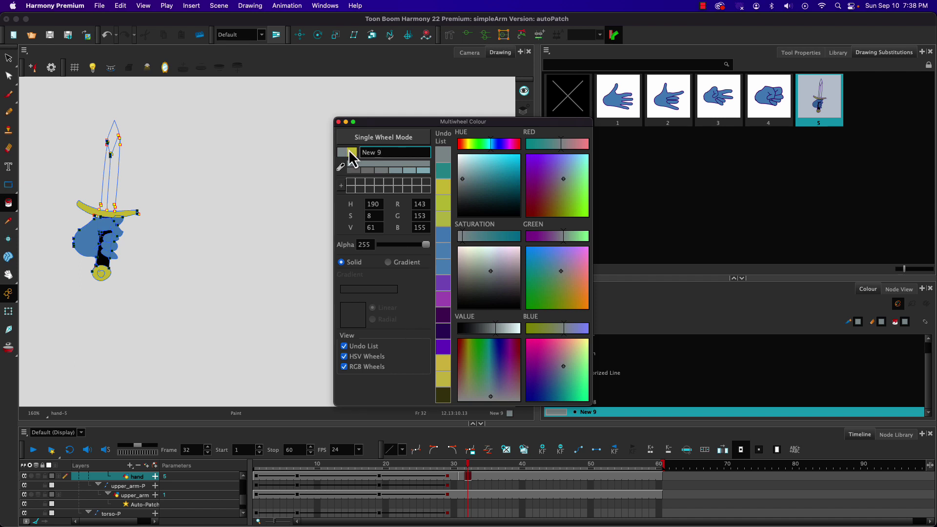
{"action": "left_click", "coordinate": [338, 121]}
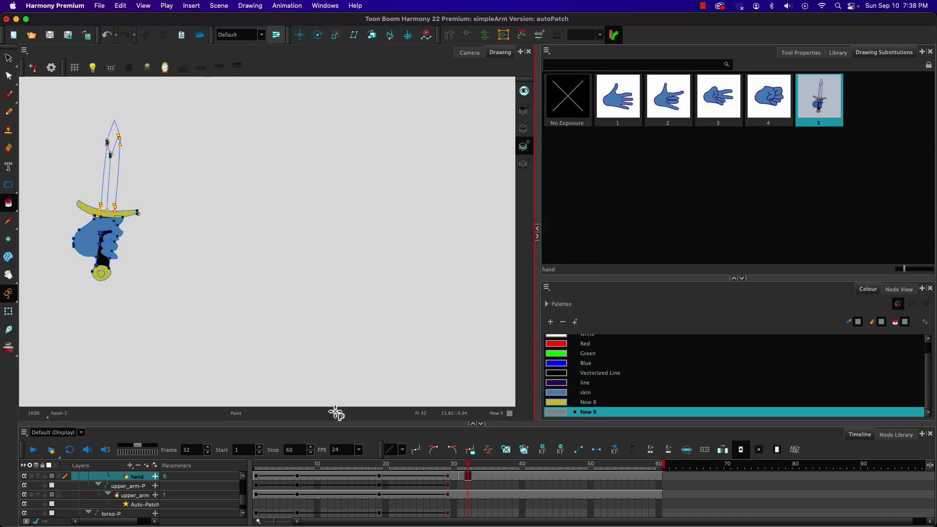
Fill both halves of the sword blade with the new grey
{"action": "left_click", "coordinate": [106, 183]}
{"action": "scroll", "coordinate": [106, 184], "scroll_direction": "up", "scroll_amount": 1}
{"action": "left_click", "coordinate": [121, 195]}
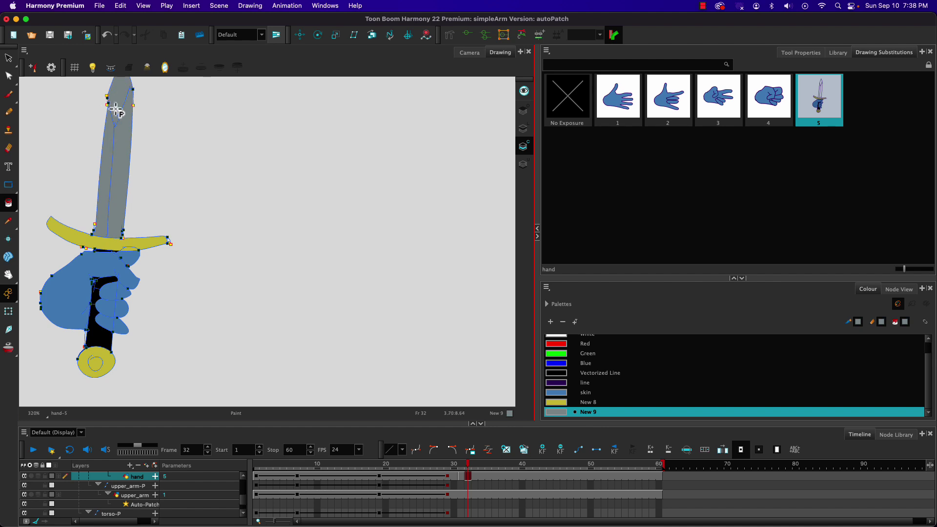
Make the Line Art layer active, preview the combined line and colour art, and return to the Camera view
{"action": "left_click", "coordinate": [521, 130]}
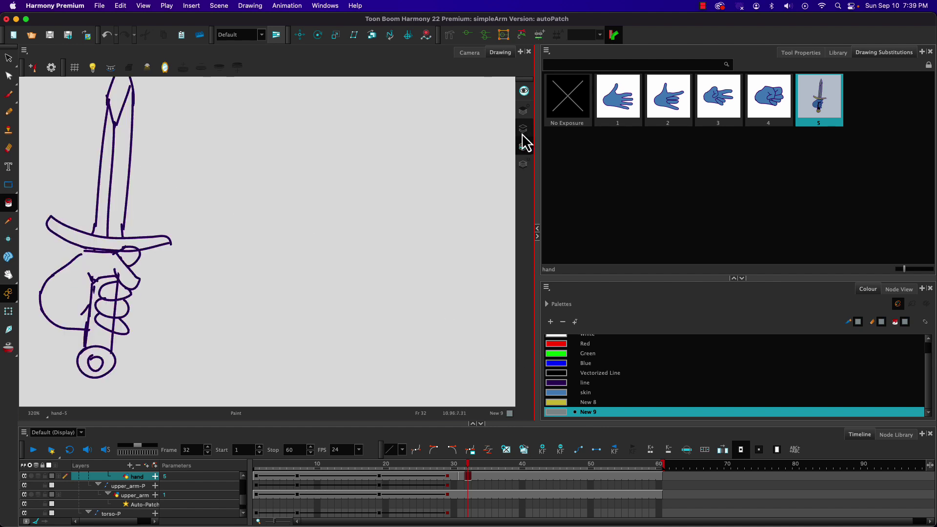
{"action": "left_click", "coordinate": [523, 91]}
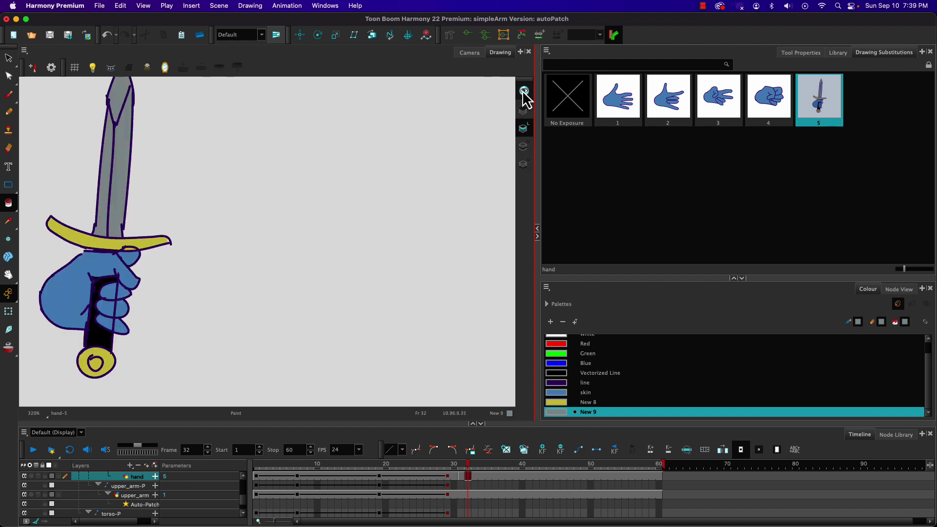
{"action": "left_click", "coordinate": [519, 87]}
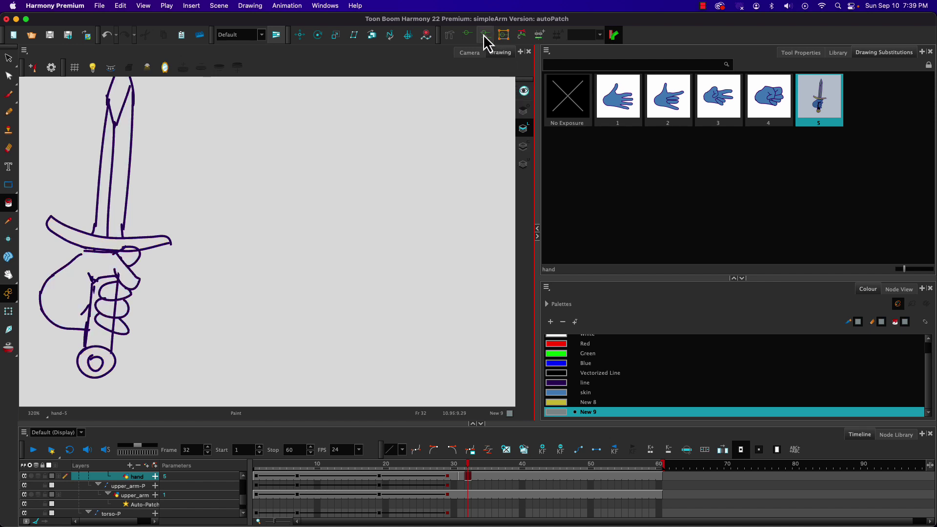
{"action": "left_click", "coordinate": [469, 53]}
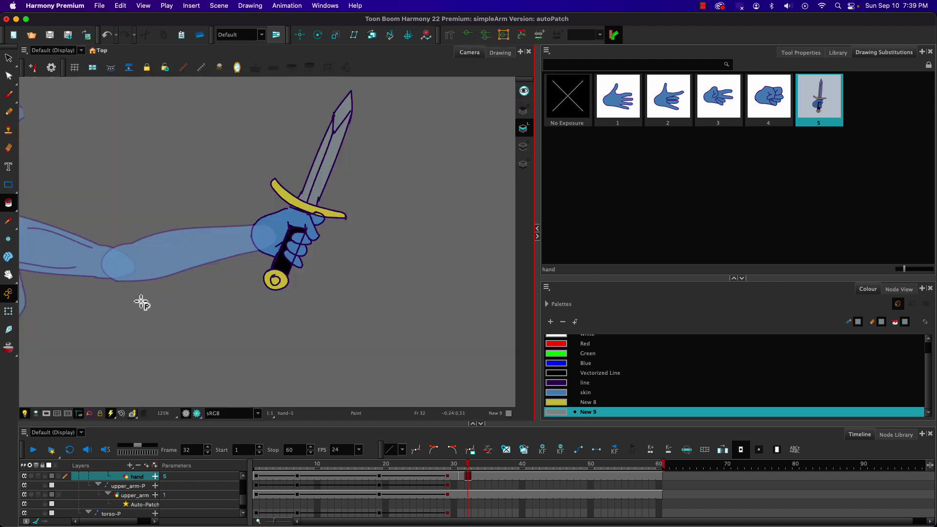
Compare the hand layer's drawings around frames 30 to 32 on the timeline
{"action": "left_click", "coordinate": [461, 463]}
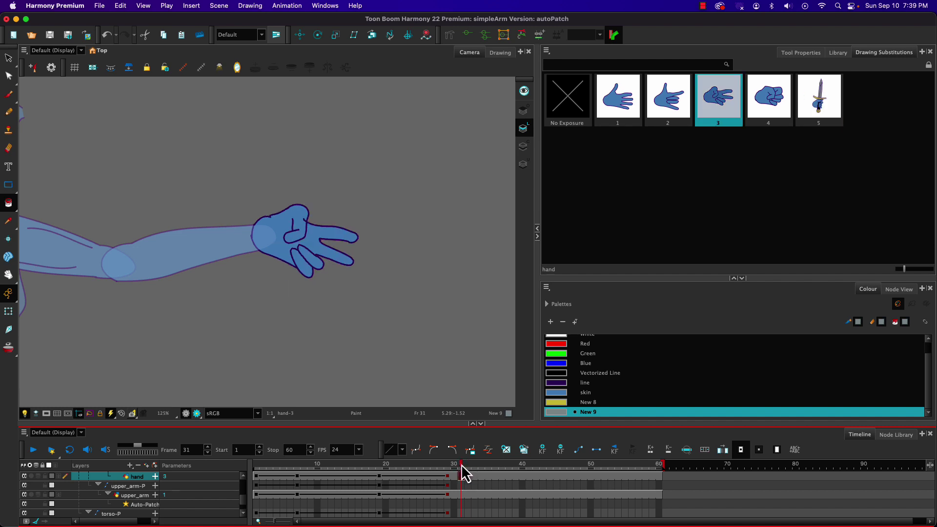
{"action": "left_click", "coordinate": [455, 464]}
{"action": "mouse_move", "coordinate": [454, 465]}
{"action": "left_mouse_down"}
{"action": "mouse_move", "coordinate": [424, 469]}
{"action": "mouse_move", "coordinate": [460, 470]}
{"action": "left_mouse_up"}
{"action": "left_click", "coordinate": [468, 473]}
{"action": "key", "text": "comma"}
Choose drawing 3 as the hand's substitution at frame 34 and go back to frame 31
{"action": "left_click_drag", "start_coordinate": [463, 474], "coordinate": [482, 476]}
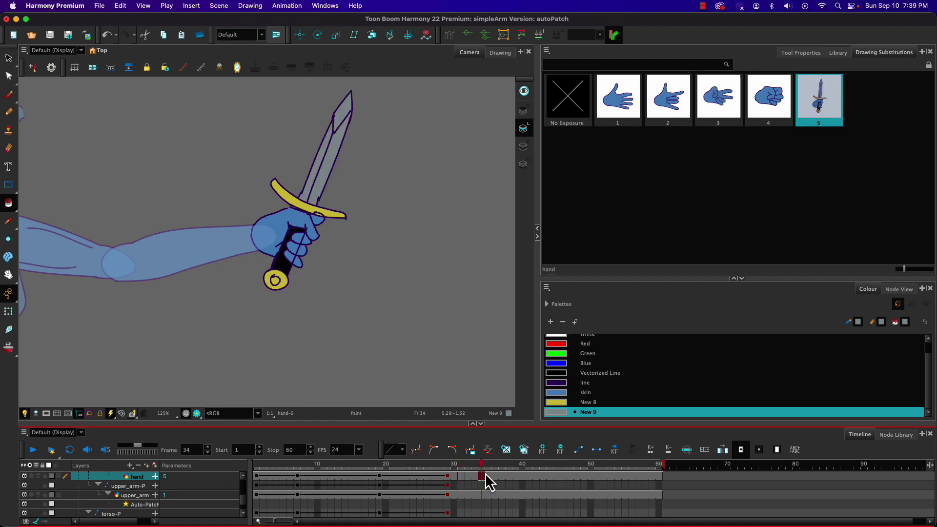
{"action": "left_click", "coordinate": [712, 109]}
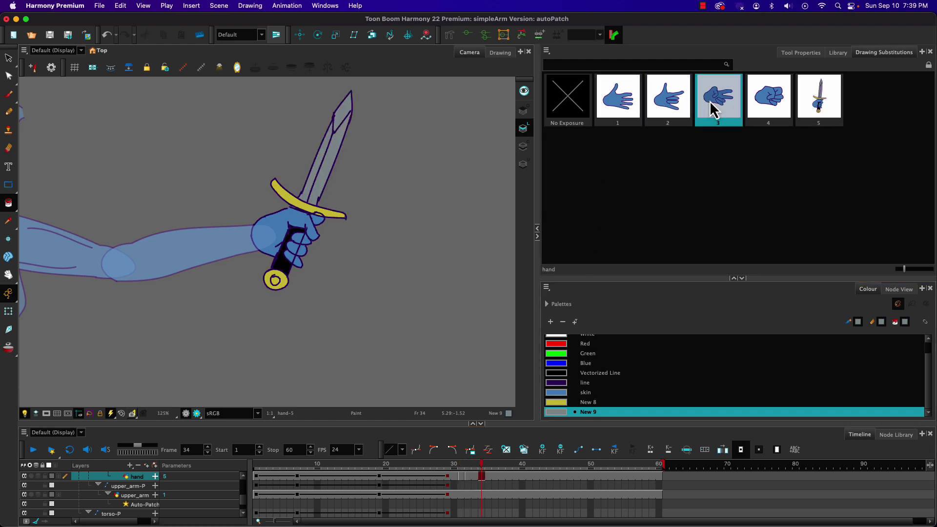
{"action": "left_click", "coordinate": [469, 464]}
{"action": "left_click", "coordinate": [459, 463]}
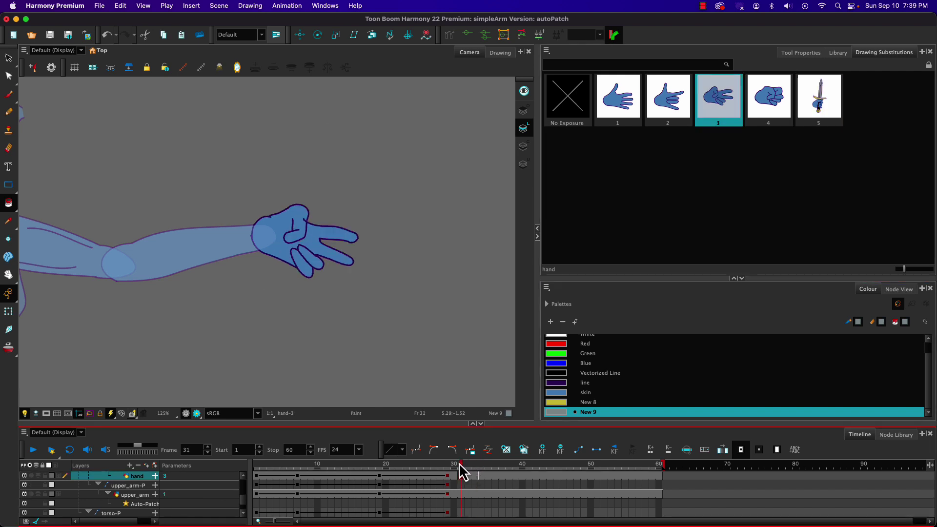
Compare the hand's drawings across frames 31 to 34 and choose drawing 3 as its substitution at frame 32
{"action": "left_click", "coordinate": [467, 464]}
{"action": "left_click", "coordinate": [481, 466]}
{"action": "left_click", "coordinate": [468, 466]}
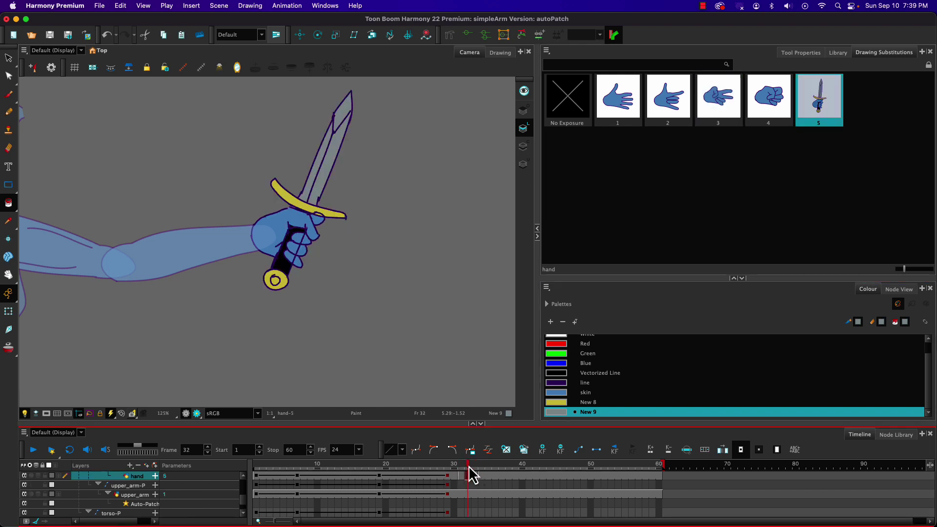
{"action": "left_click", "coordinate": [462, 467]}
{"action": "left_click", "coordinate": [482, 471]}
{"action": "left_click", "coordinate": [475, 472]}
{"action": "left_click", "coordinate": [467, 471]}
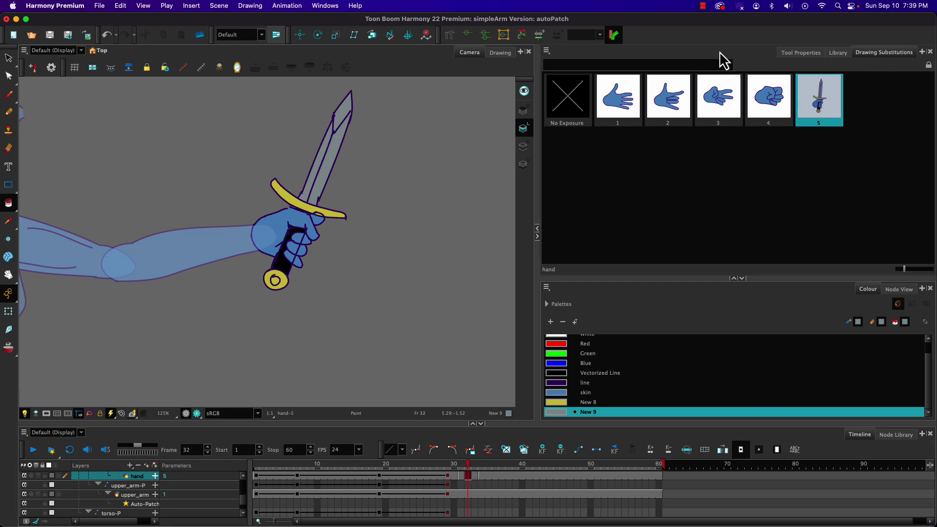
{"action": "left_click", "coordinate": [719, 104]}
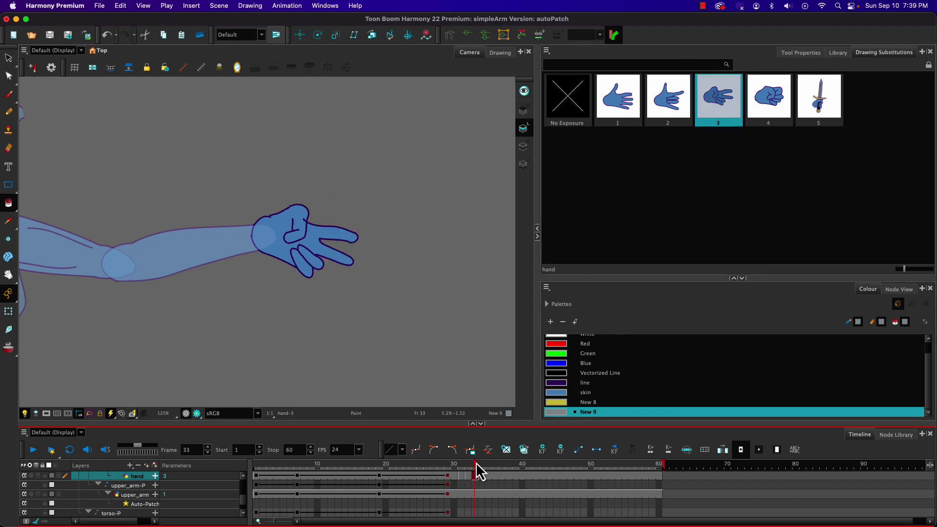
Substitute drawing 2 for the hand at frame 34 and drawing 4 at frame 38
{"action": "left_click_drag", "start_coordinate": [465, 461], "coordinate": [459, 461]}
{"action": "left_click", "coordinate": [669, 97]}
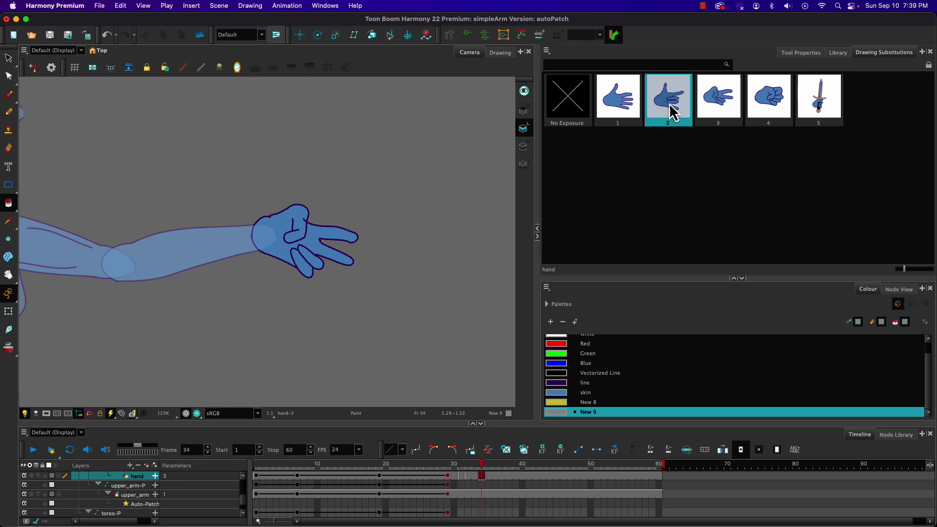
{"action": "left_click", "coordinate": [479, 462]}
{"action": "left_click_drag", "start_coordinate": [478, 461], "coordinate": [510, 461]}
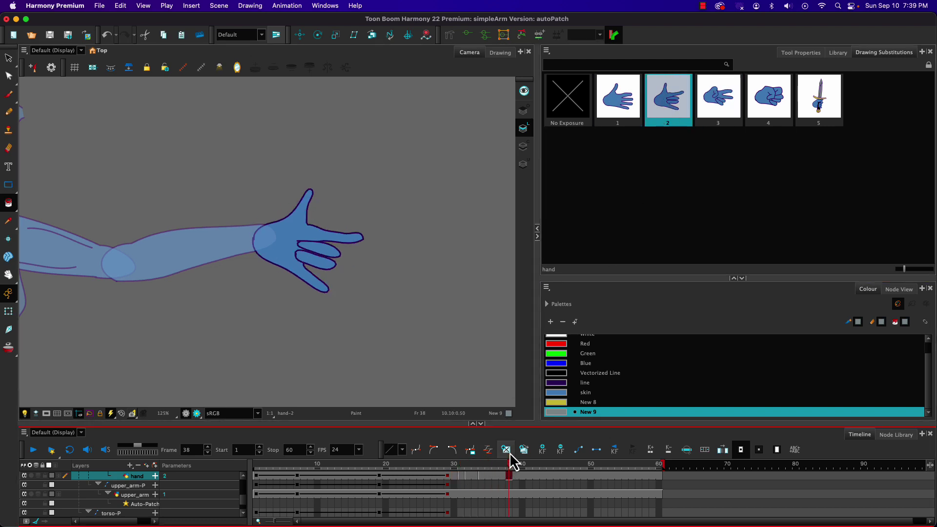
{"action": "left_click", "coordinate": [768, 95]}
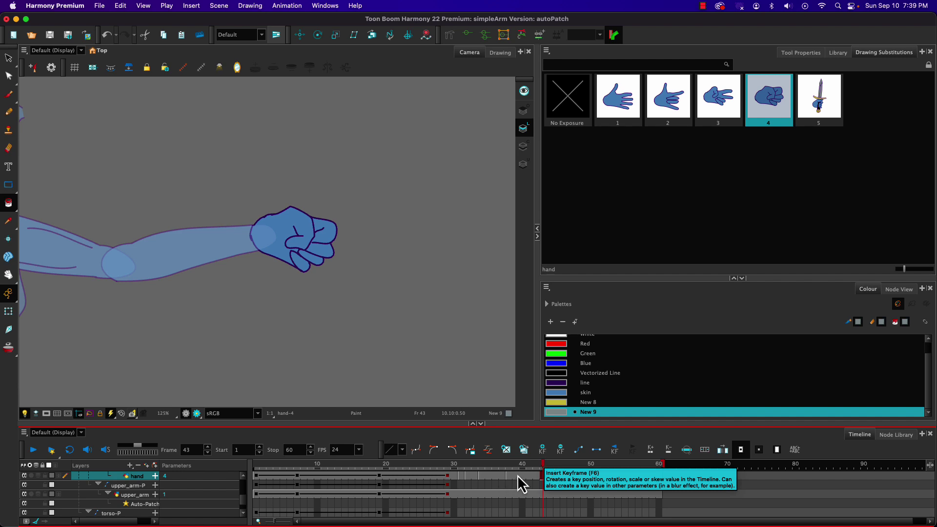
Cycle through the hand's substitutions, setting drawing 5 at frame 43 and drawing 1 at frame 49
{"action": "key", "text": "]"}
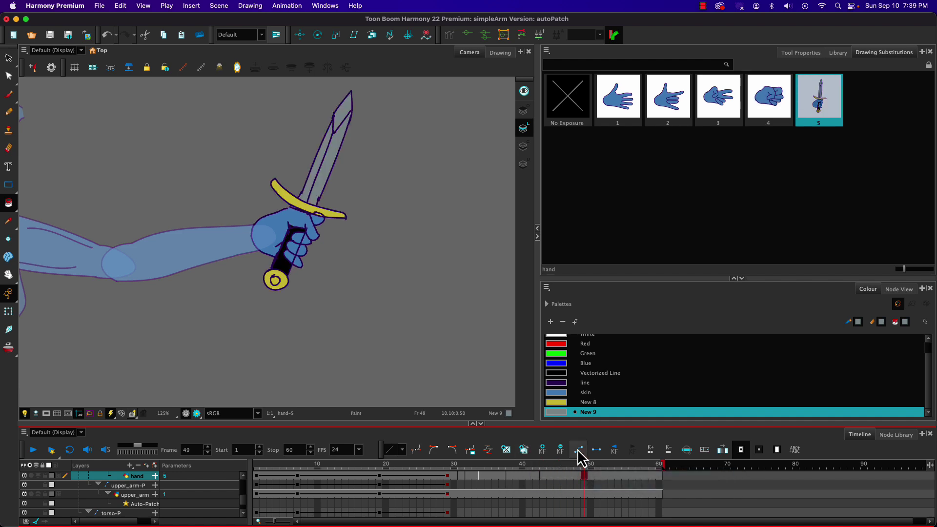
{"action": "key", "text": "["}
{"action": "key", "text": "["}
{"action": "key", "text": "["}
{"action": "key", "text": "["}
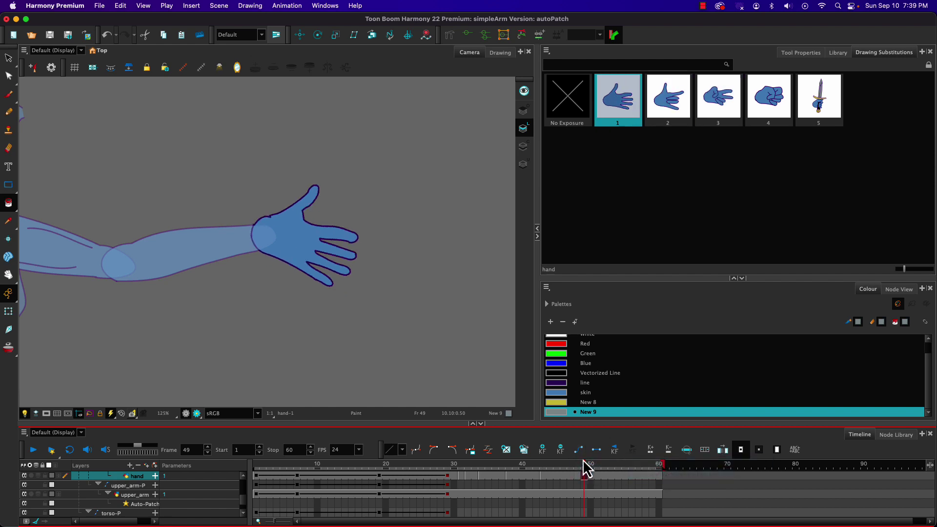
{"action": "key", "text": "]"}
{"action": "key", "text": "]"}
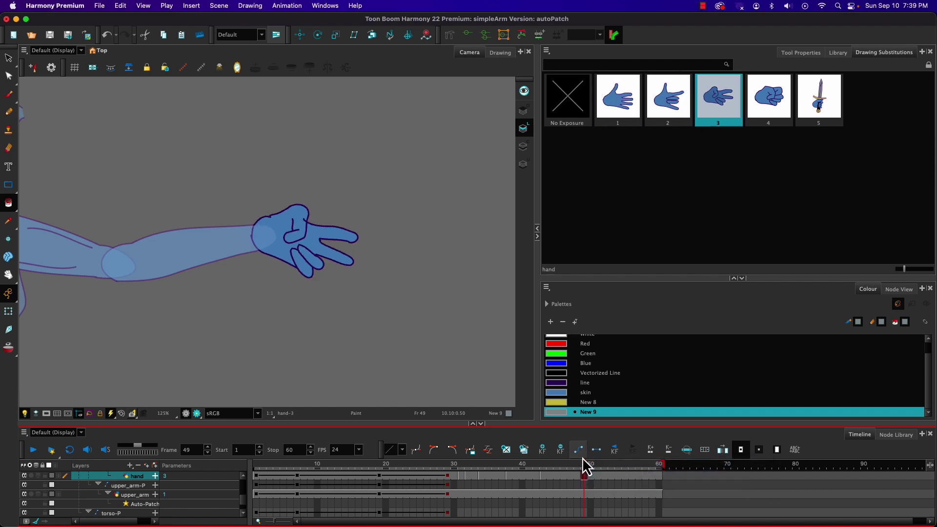
{"action": "key", "text": "["}
{"action": "key", "text": "["}
Create an empty drawing on the hand layer at frame 55 and expose it there
{"action": "mouse_move", "coordinate": [582, 464]}
{"action": "left_mouse_down"}
{"action": "mouse_move", "coordinate": [537, 463]}
{"action": "mouse_move", "coordinate": [627, 464]}
{"action": "left_mouse_up"}
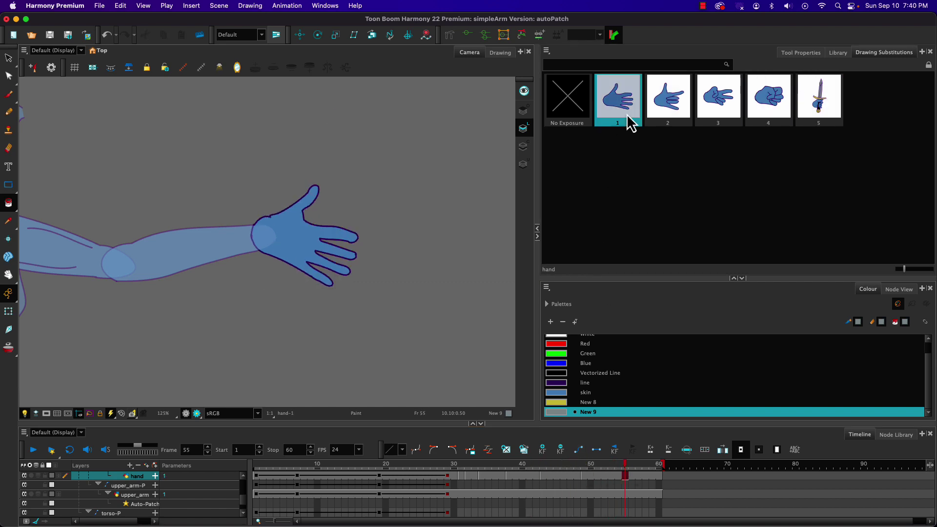
{"action": "left_click", "coordinate": [504, 452]}
{"action": "left_click", "coordinate": [859, 106]}
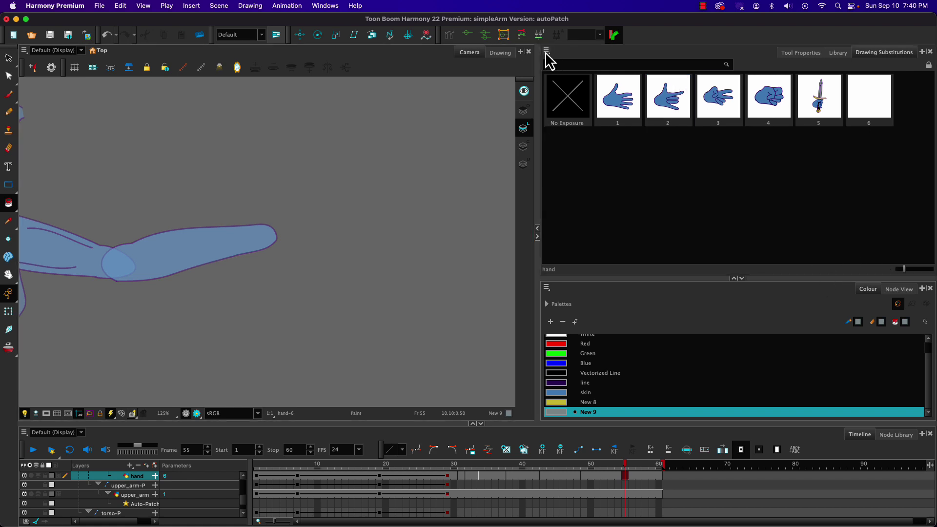
Rename the hand's empty drawing at frame 55 as Off
{"action": "right_click", "coordinate": [626, 477]}
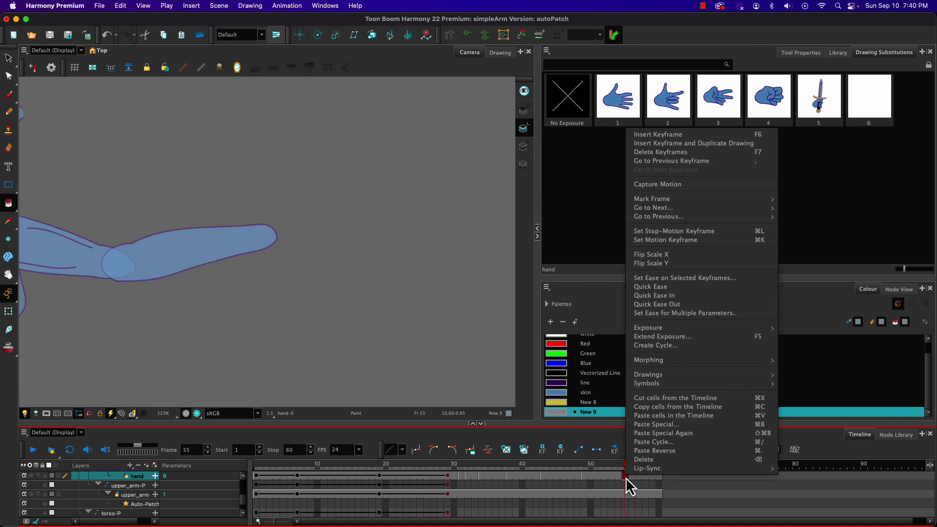
{"action": "mouse_move", "coordinate": [647, 381]}
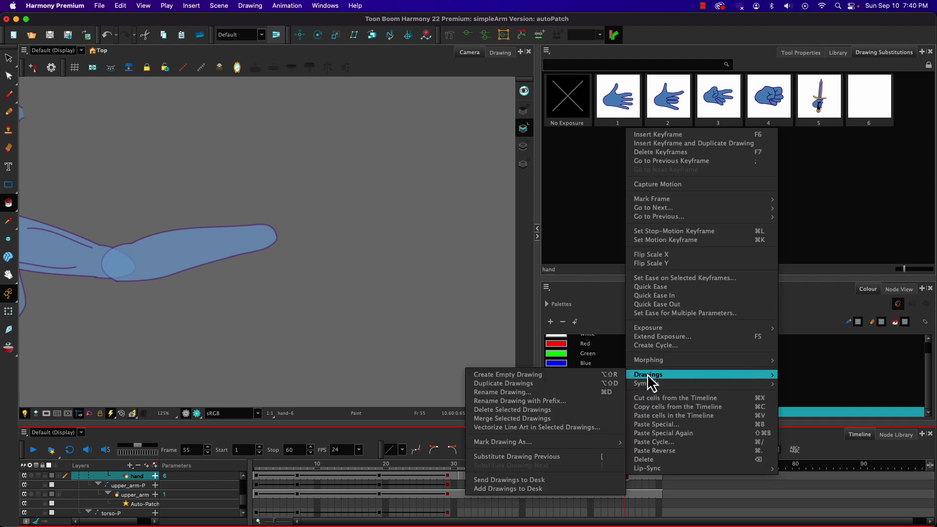
{"action": "left_click", "coordinate": [563, 391]}
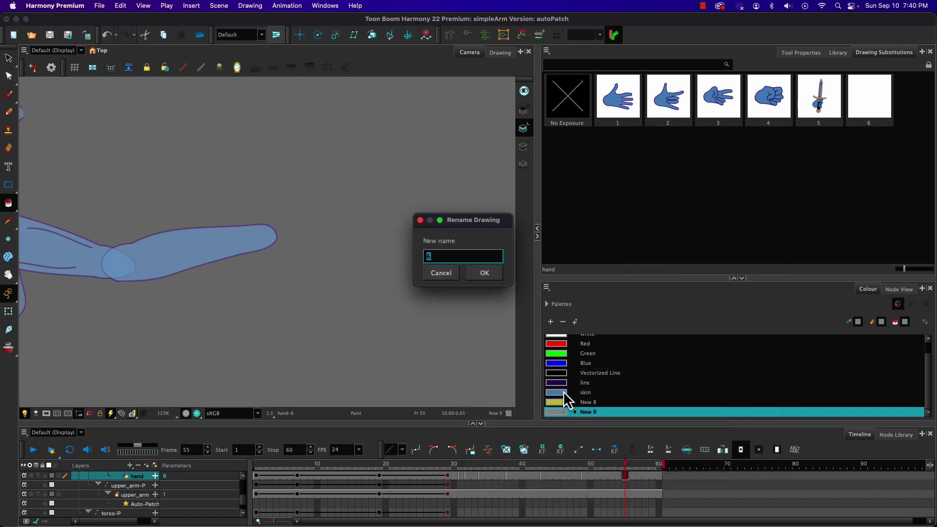
{"action": "type", "text": "0ff"}
{"action": "key", "text": "Return"}
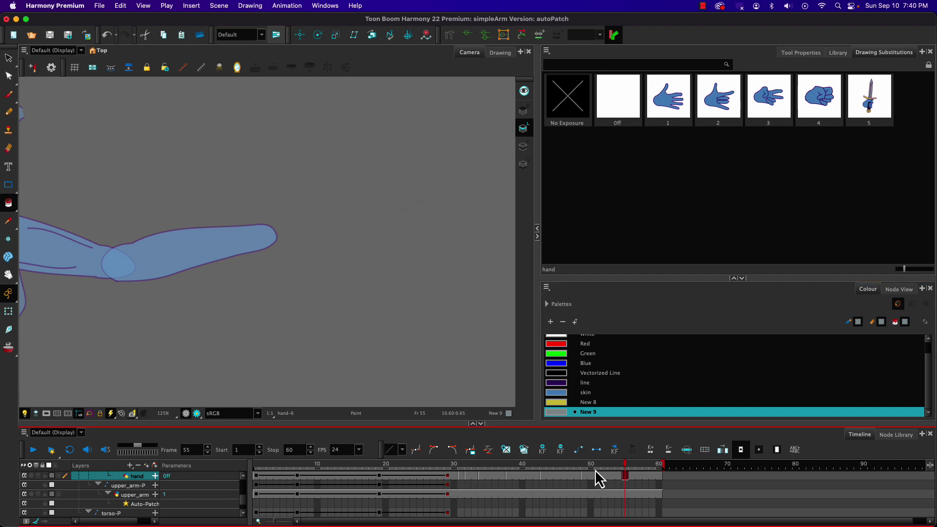
Try No Exposure for the hand at frame 55 and switch back to the Off drawing
{"action": "left_click_drag", "start_coordinate": [595, 468], "coordinate": [621, 467]}
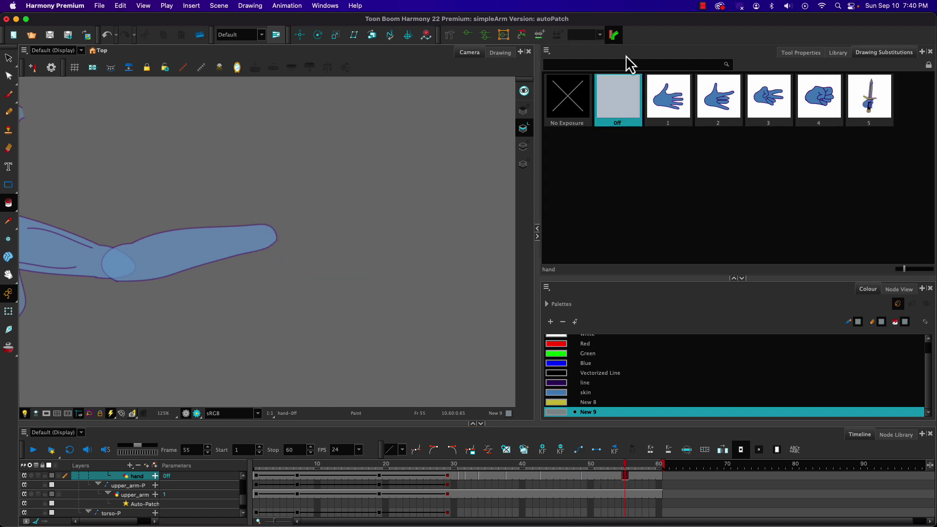
{"action": "left_click", "coordinate": [626, 474]}
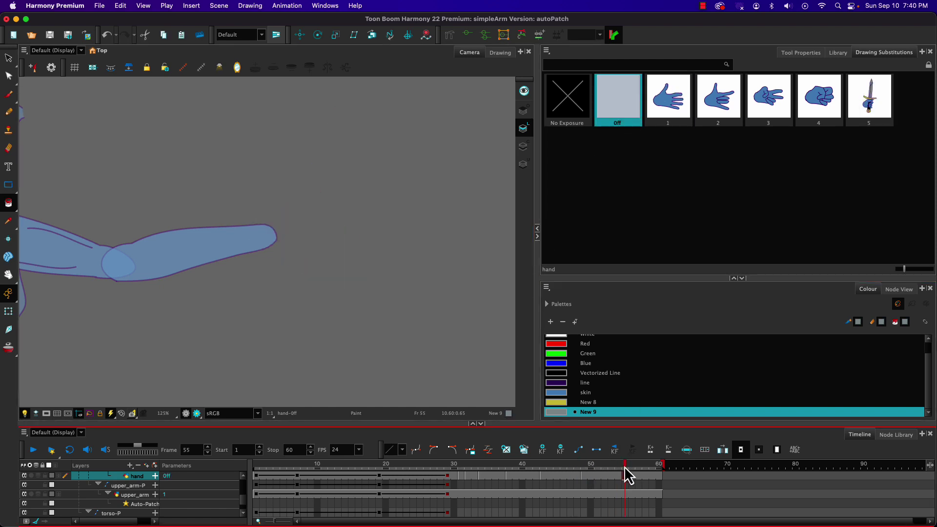
{"action": "left_click", "coordinate": [578, 112]}
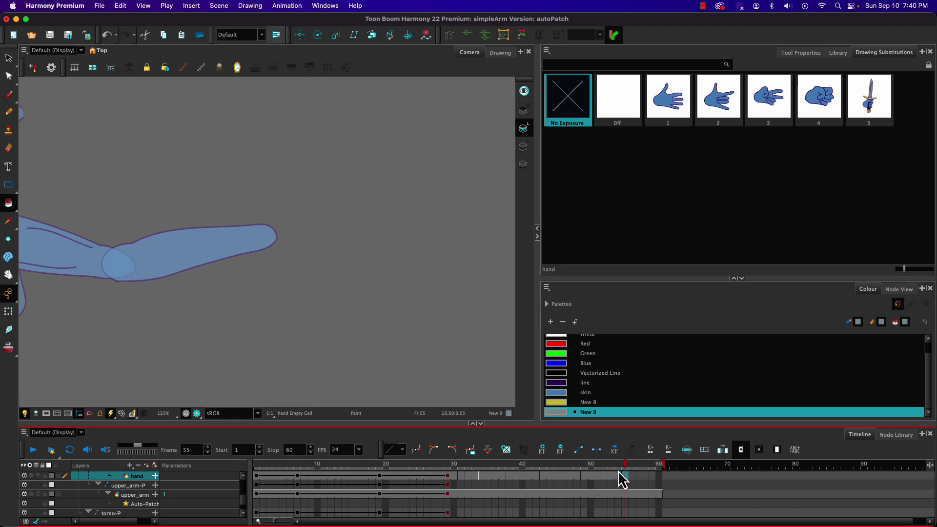
{"action": "mouse_move", "coordinate": [625, 465]}
{"action": "left_mouse_down"}
{"action": "mouse_move", "coordinate": [584, 461]}
{"action": "mouse_move", "coordinate": [632, 464]}
{"action": "left_mouse_up"}
{"action": "left_click", "coordinate": [611, 100]}
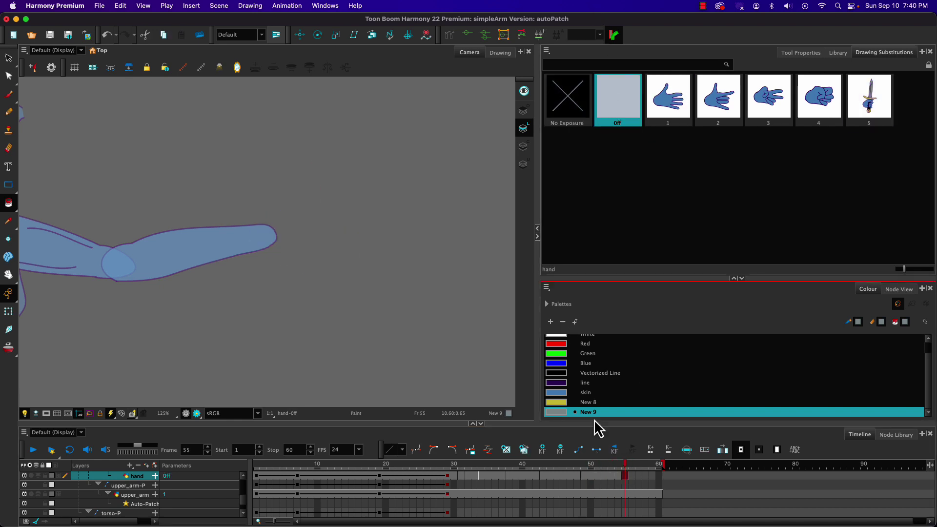
Choose drawing 1 as the hand's substitution at frames 55 and 56, checking the neighbouring frames for exposure
{"action": "left_click", "coordinate": [631, 474]}
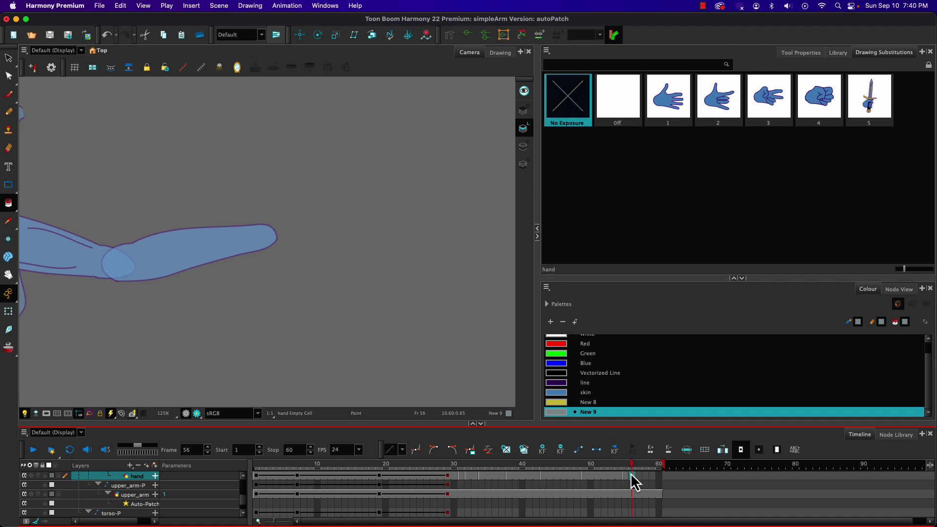
{"action": "left_click", "coordinate": [625, 478]}
{"action": "left_click", "coordinate": [663, 110]}
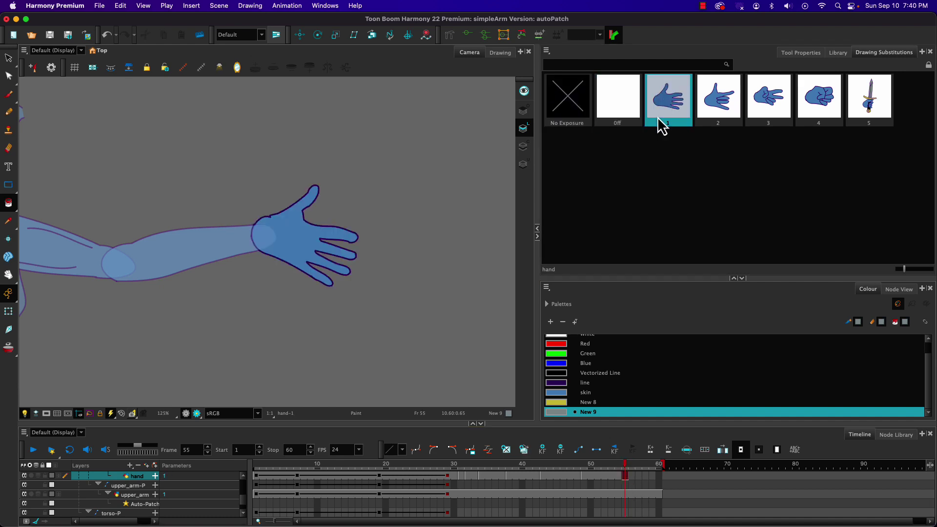
{"action": "left_click", "coordinate": [633, 475]}
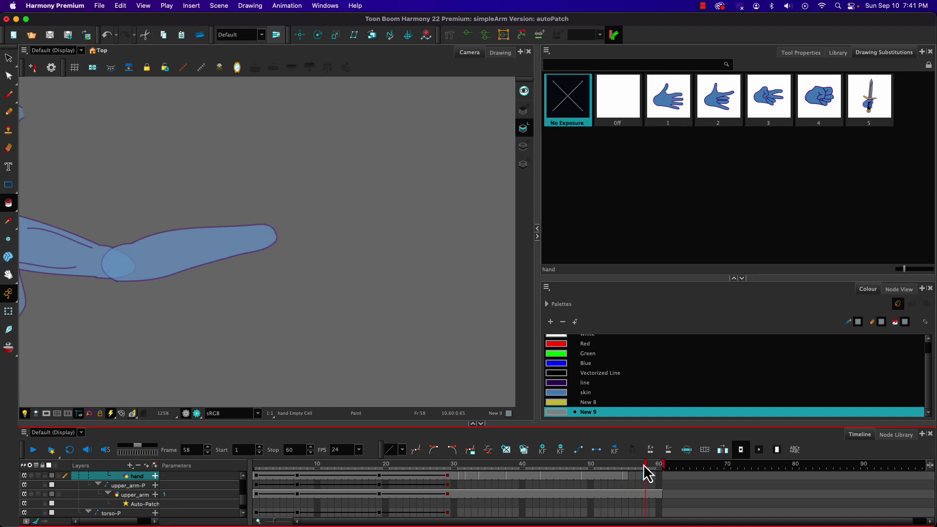
{"action": "left_click", "coordinate": [632, 477]}
{"action": "left_click", "coordinate": [663, 111]}
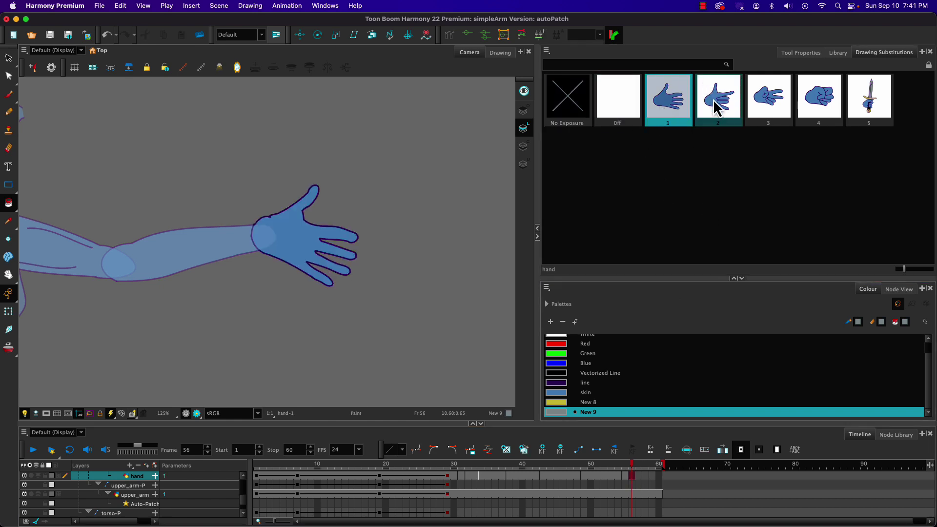
{"action": "key", "text": "period"}
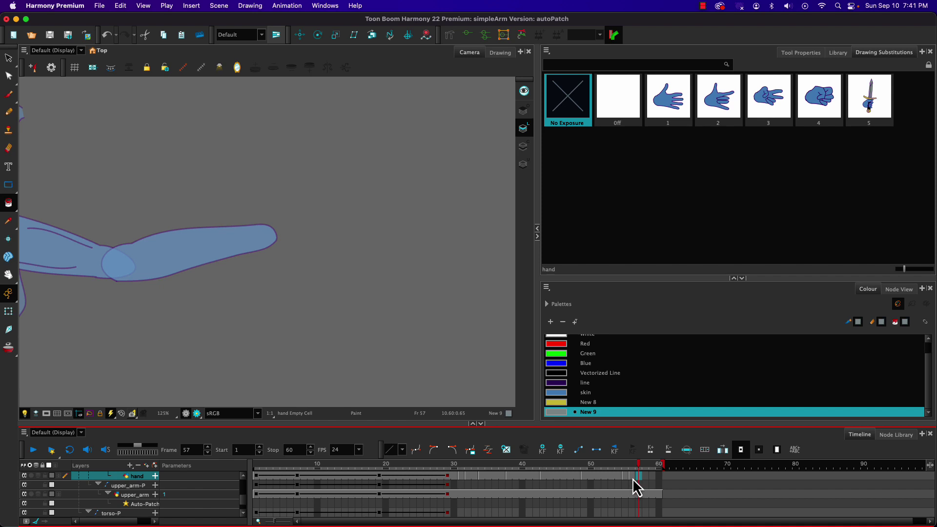
{"action": "left_click", "coordinate": [632, 478]}
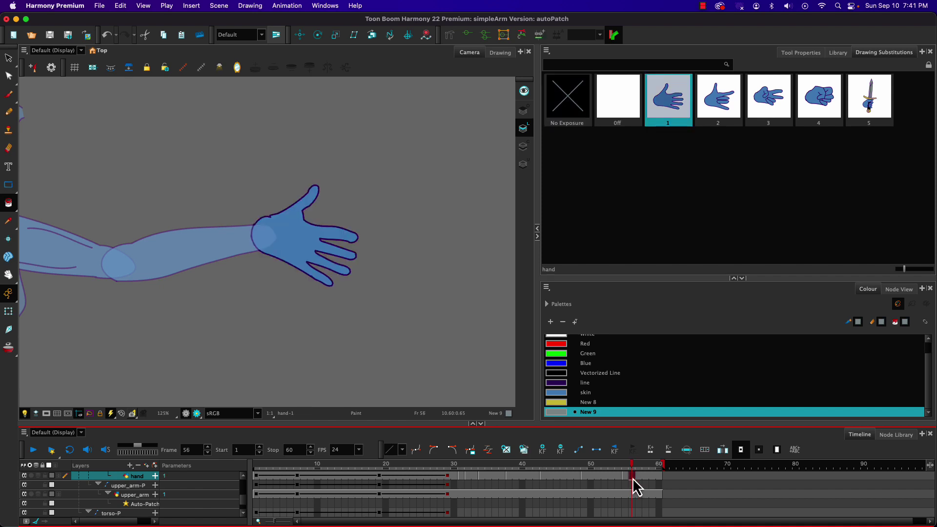
Substitute drawing 1 for the hand at frame 35
{"action": "mouse_move", "coordinate": [605, 469]}
{"action": "left_mouse_down"}
{"action": "mouse_move", "coordinate": [464, 459]}
{"action": "mouse_move", "coordinate": [479, 458]}
{"action": "left_mouse_up"}
{"action": "left_click_drag", "start_coordinate": [573, 463], "coordinate": [490, 458]}
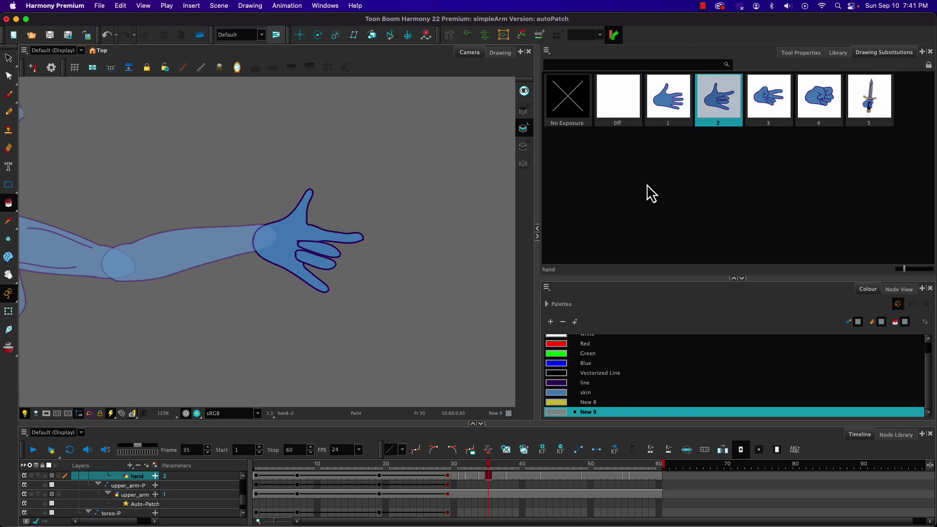
{"action": "left_click", "coordinate": [660, 113]}
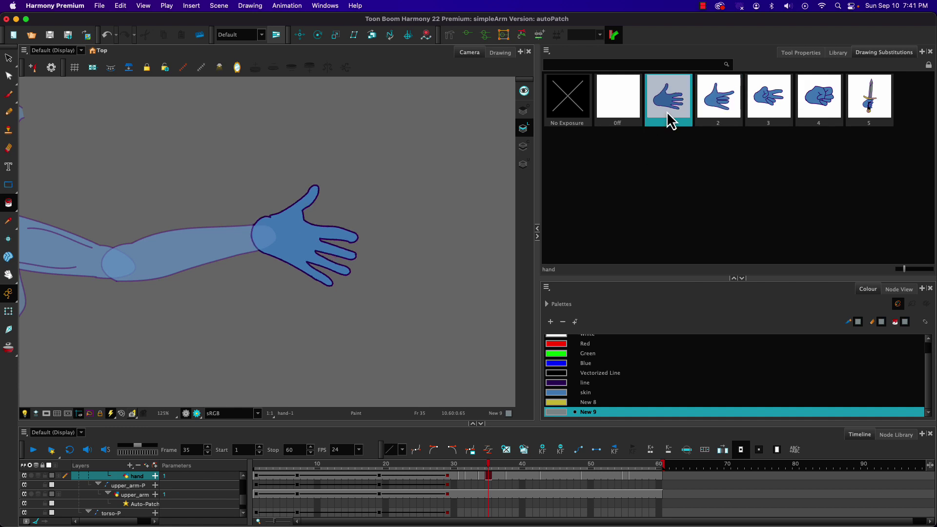
Turn on Edit Mode for the drawing substitutions and rename the hand's drawing 1 as open_hand
{"action": "left_click", "coordinate": [547, 51]}
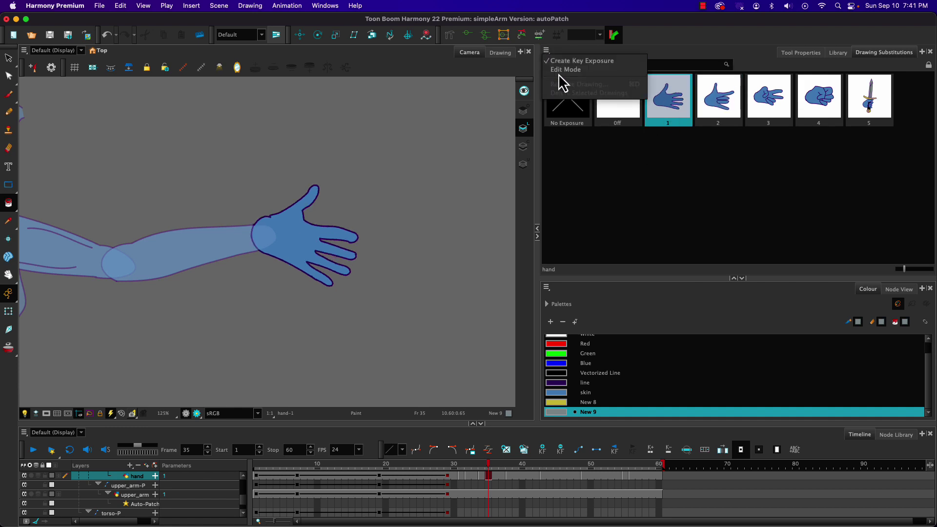
{"action": "left_click", "coordinate": [557, 69]}
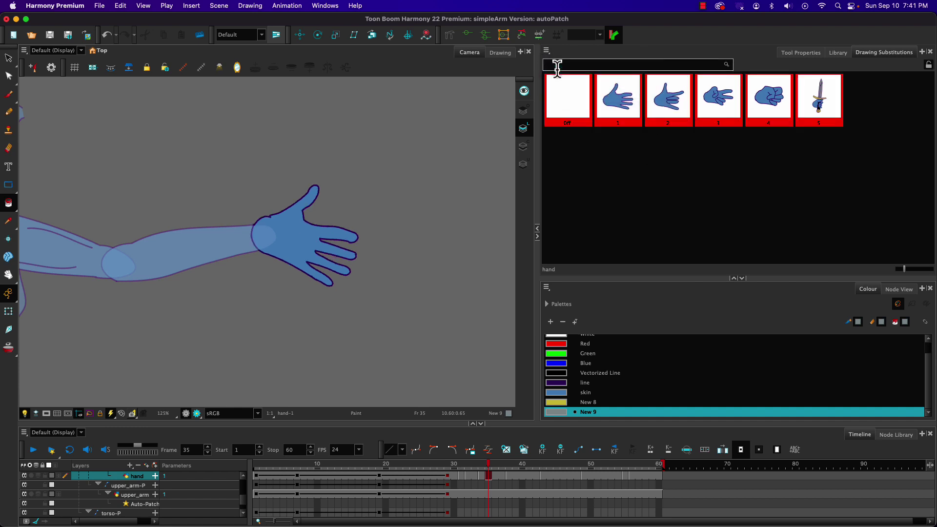
{"action": "right_click", "coordinate": [617, 114]}
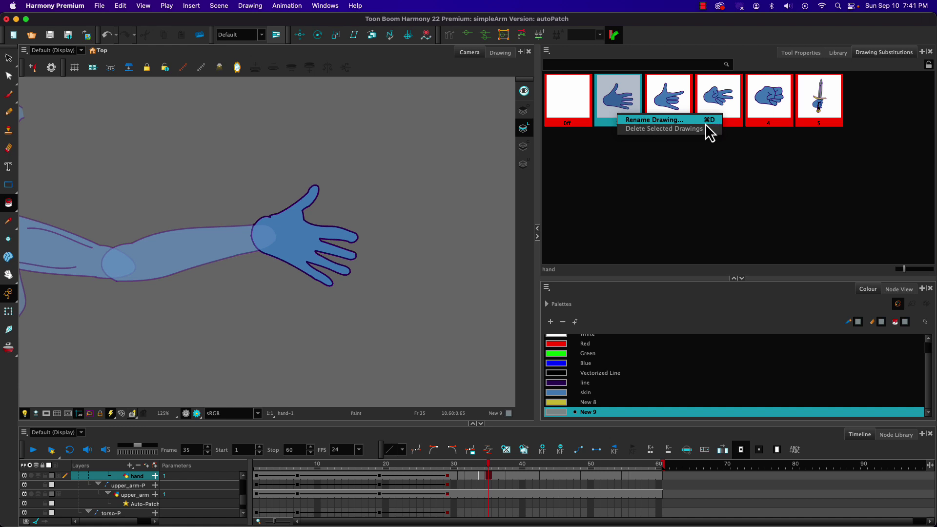
{"action": "left_click", "coordinate": [626, 113]}
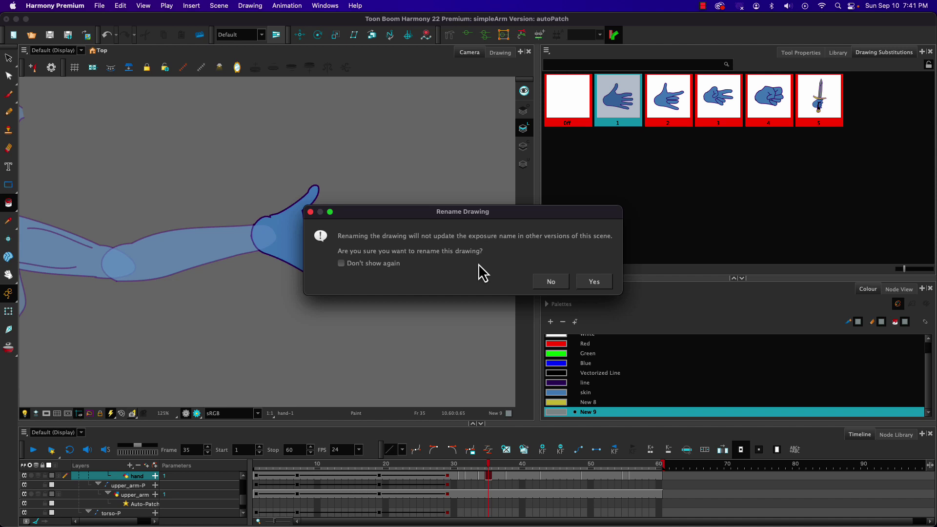
{"action": "left_click", "coordinate": [591, 283]}
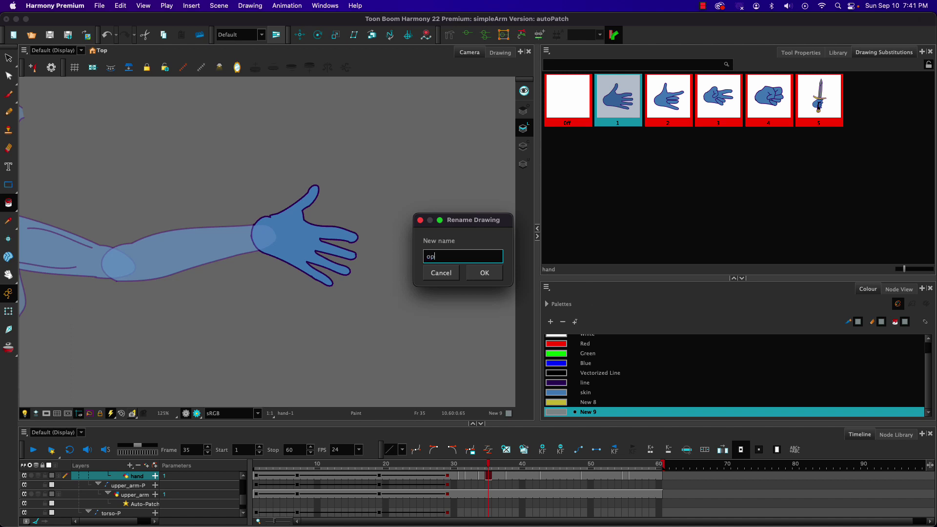
{"action": "key", "text": "Return"}
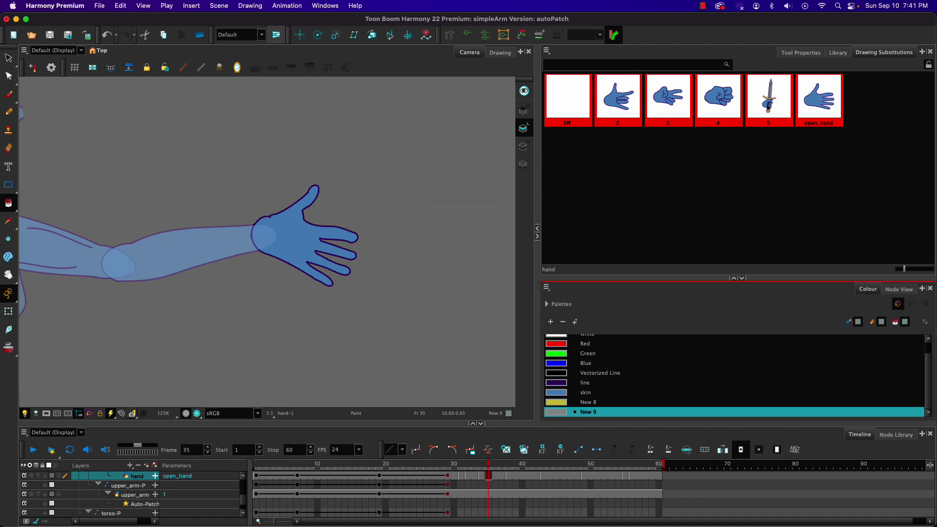
Rename the hand's drawing 2 as spider_hand in the drawing substitutions, accepting the rename warning
{"action": "left_click", "coordinate": [622, 111]}
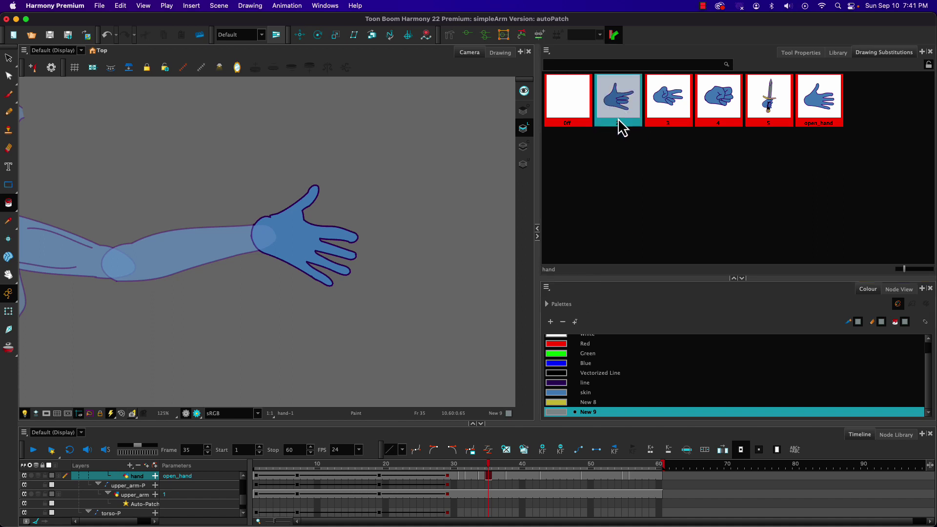
{"action": "left_click", "coordinate": [618, 119]}
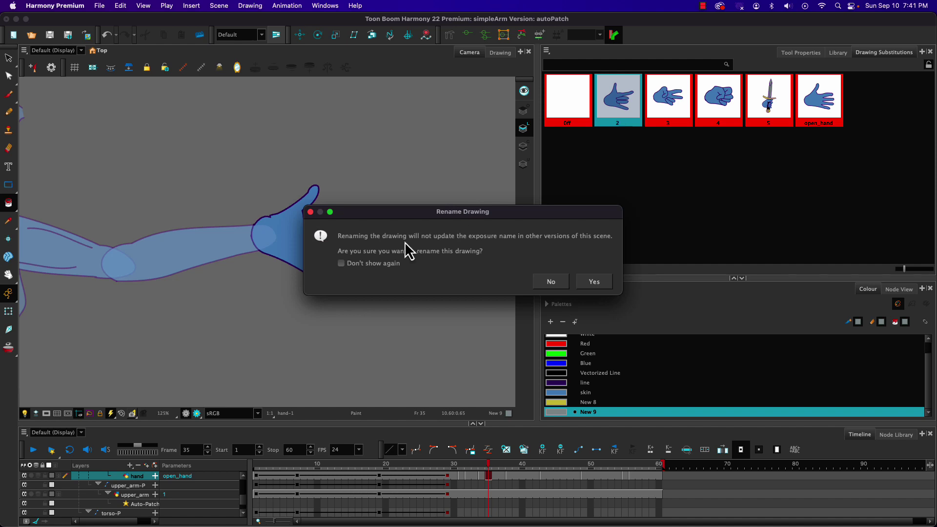
{"action": "left_click", "coordinate": [592, 285]}
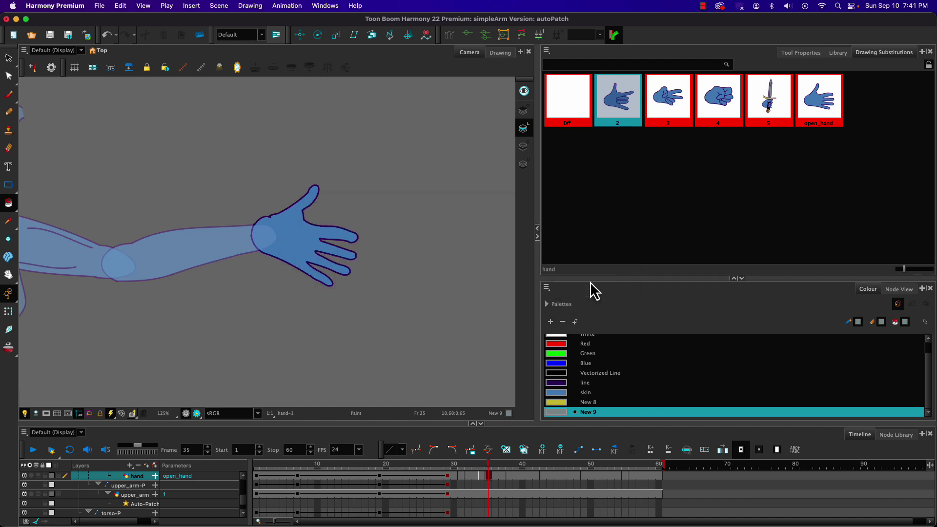
{"action": "type", "text": "spid"}
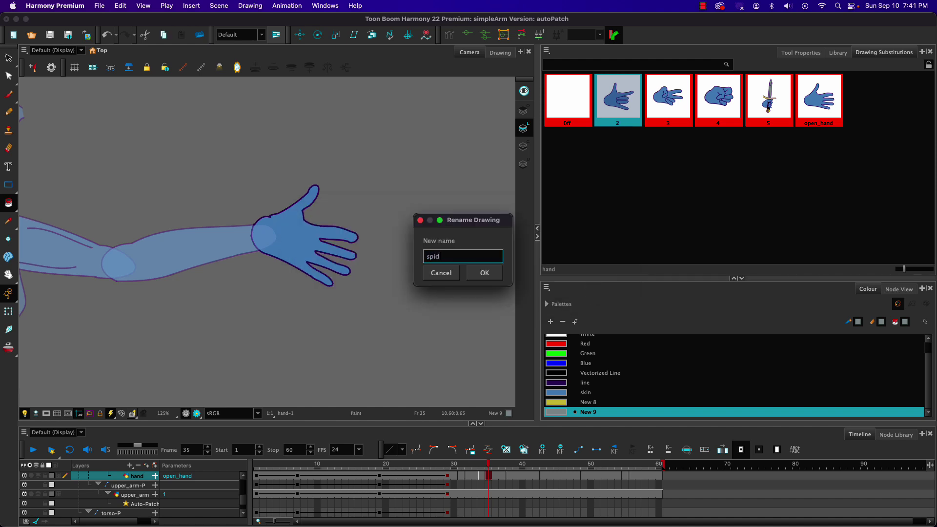
{"action": "type", "text": "er hand"}
{"action": "key", "text": "Return"}
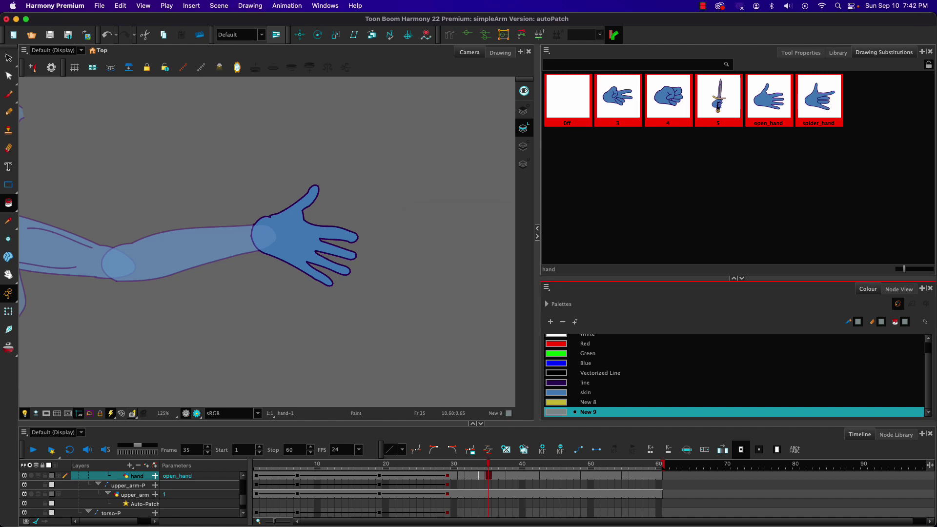
Rename the hand's drawing 3, the two-finger pose, as victory
{"action": "double_click", "coordinate": [623, 105]}
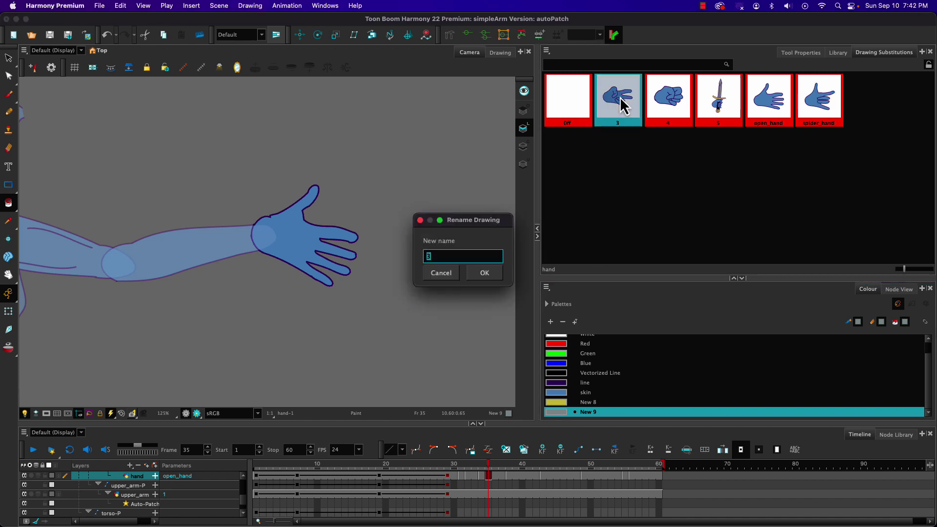
{"action": "type", "text": "victory"}
{"action": "key", "text": "Return"}
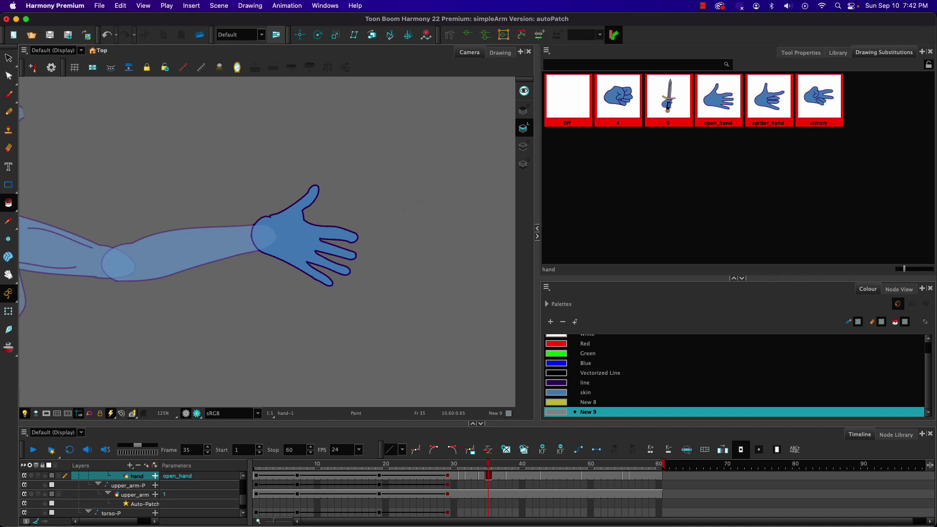
Rename the hand's drawing 4, the closed hand, as fist
{"action": "left_click", "coordinate": [622, 104]}
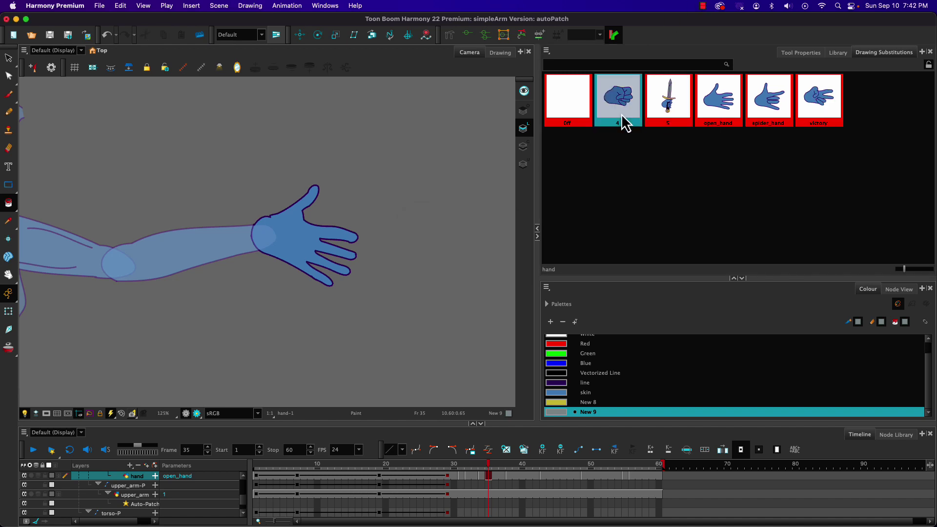
{"action": "double_click", "coordinate": [622, 116]}
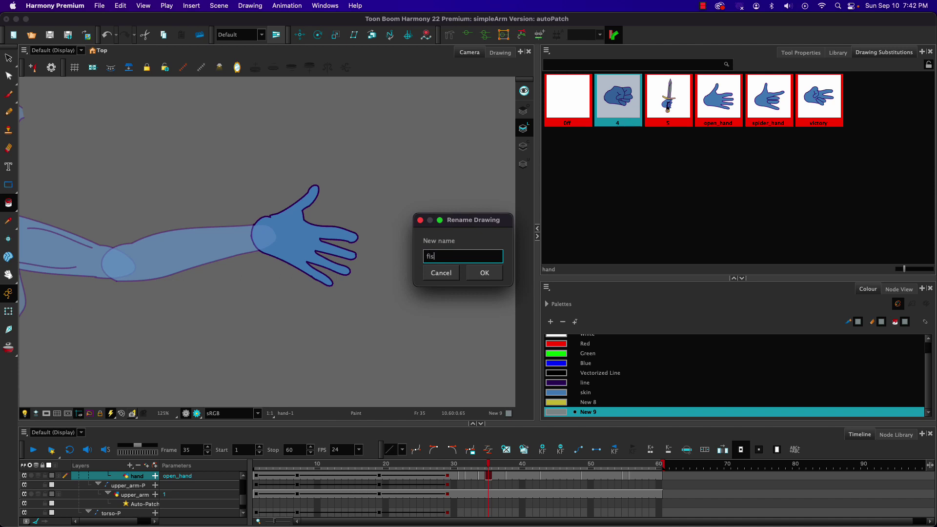
{"action": "key", "text": "Return"}
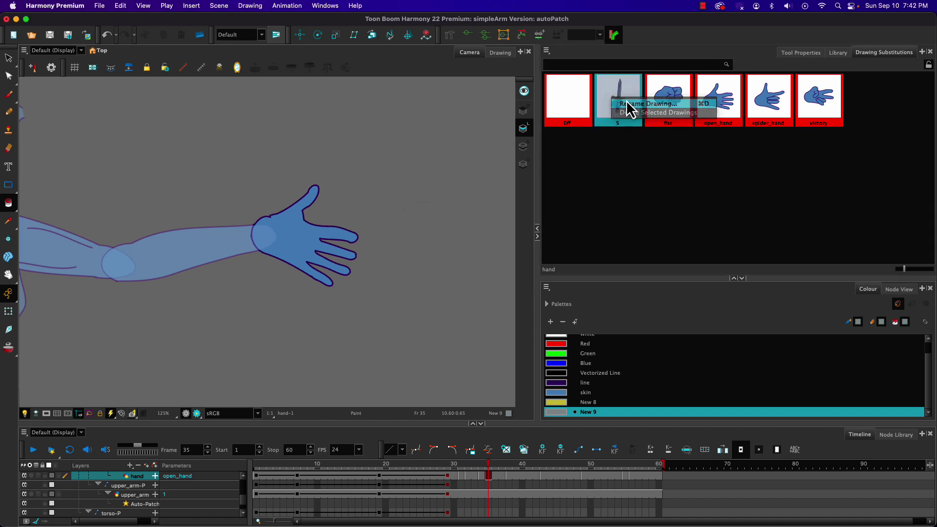
Rename the hand's drawing 5, the one holding the weapon, as sword
{"action": "double_click", "coordinate": [625, 101]}
{"action": "type", "text": "sword"}
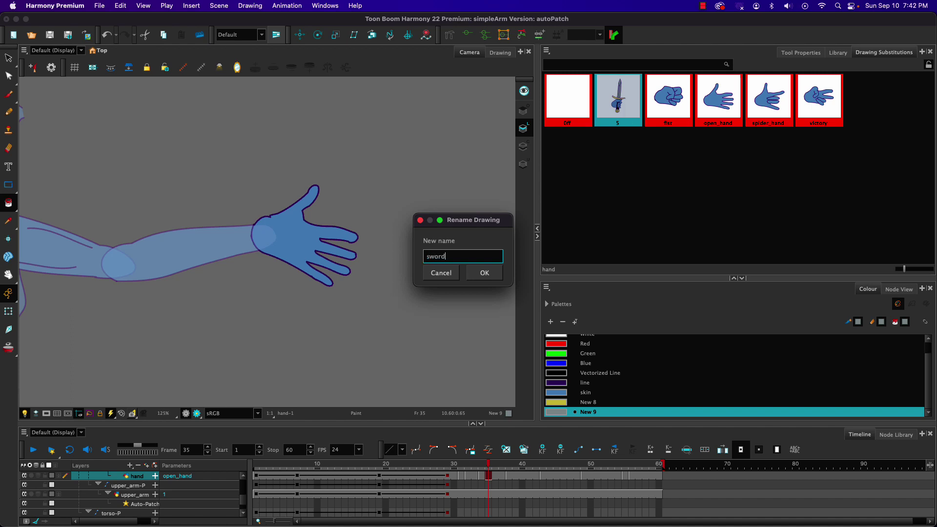
{"action": "key", "text": "Return"}
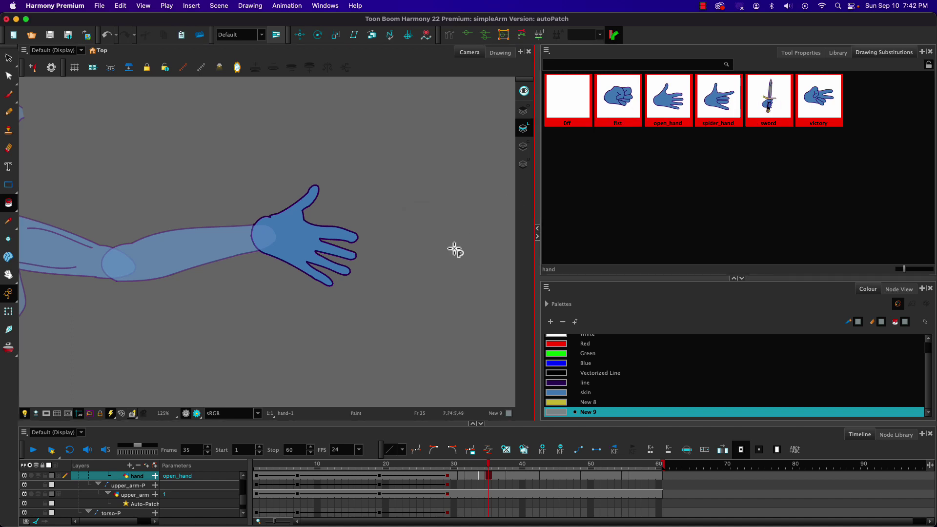
Turn off Edit Mode for the hand's drawing substitutions
{"action": "left_click", "coordinate": [488, 474]}
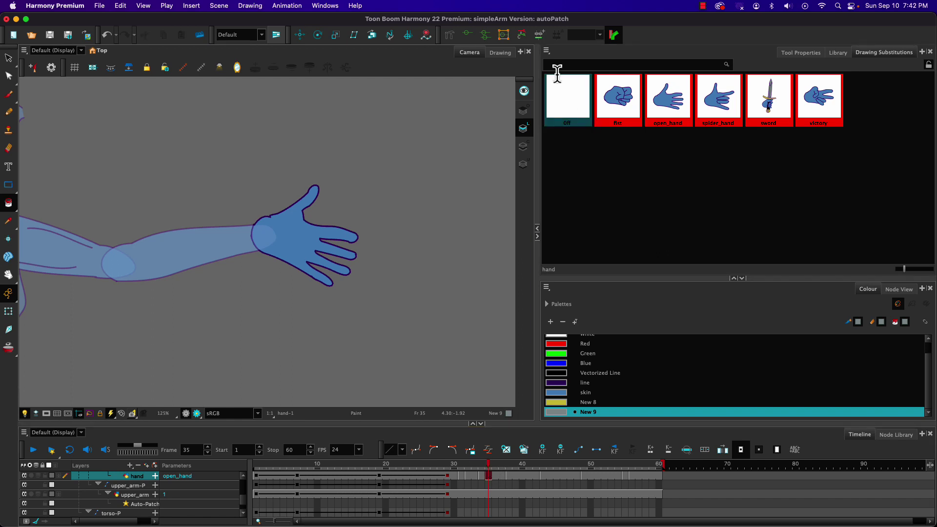
{"action": "left_click", "coordinate": [547, 51]}
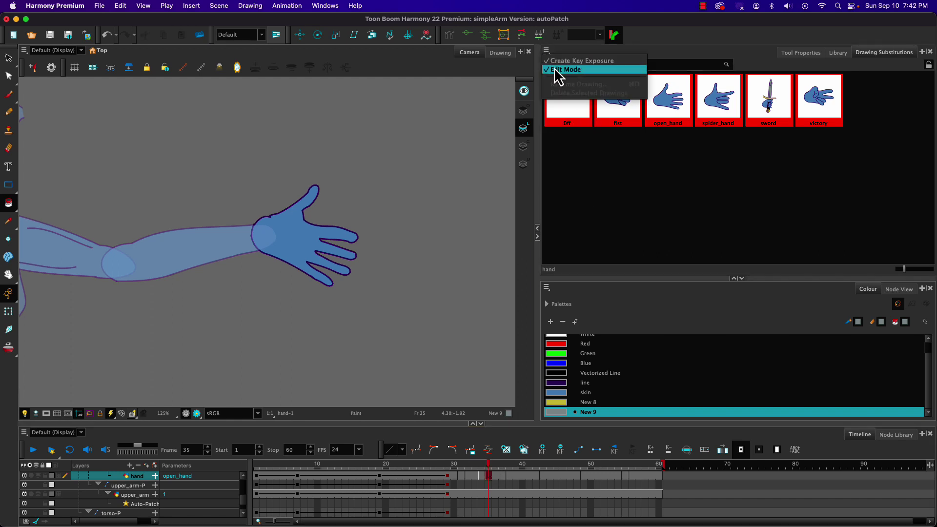
{"action": "left_click", "coordinate": [561, 69]}
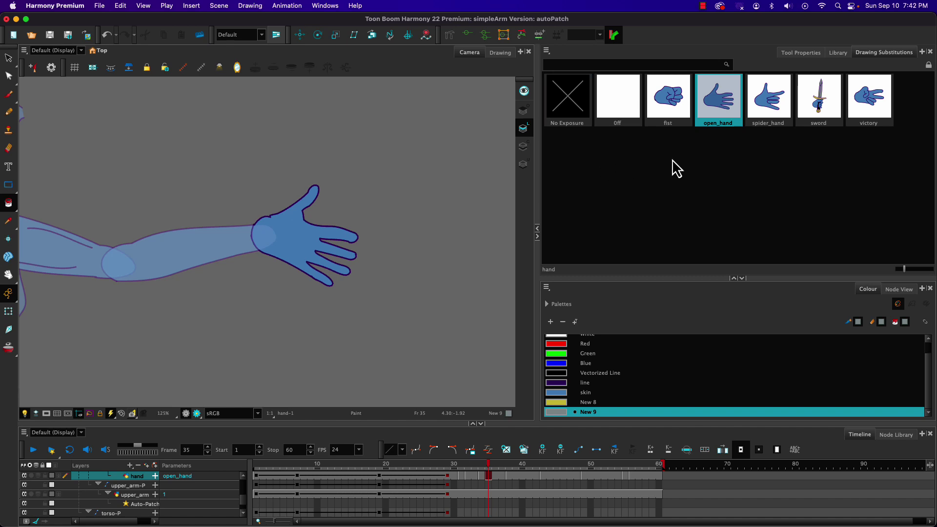
{"action": "left_click", "coordinate": [647, 177]}
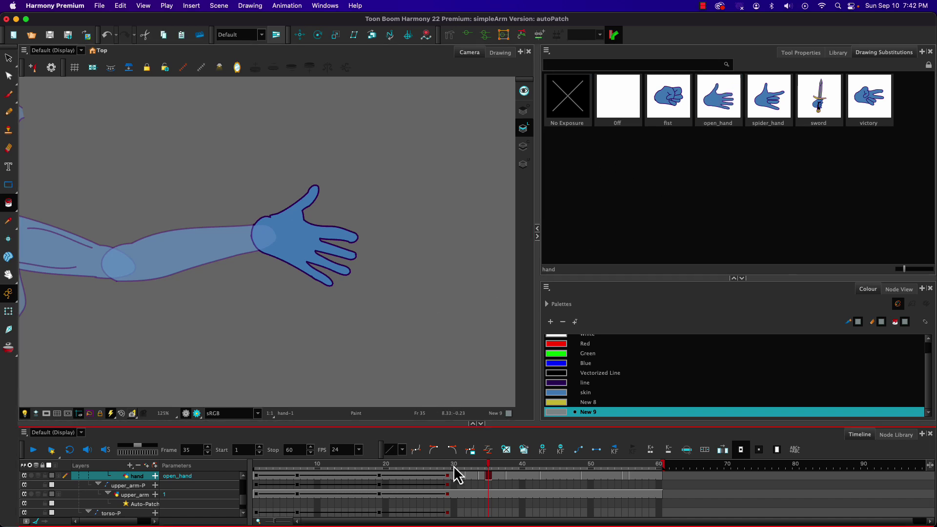
Play the animation from frame 1 with the whole figure in view, and scrub around frames 31 and 32 to review the hand substitutions
{"action": "left_click_drag", "start_coordinate": [464, 467], "coordinate": [199, 464]}
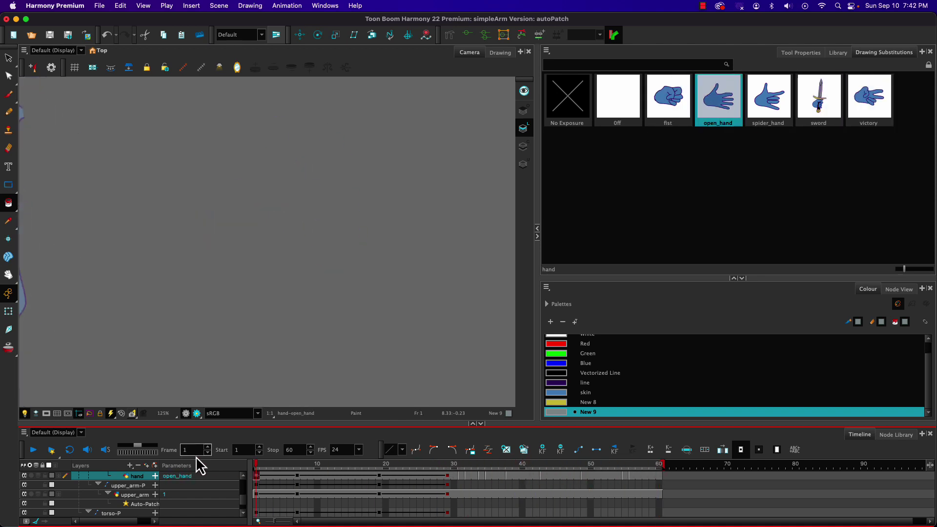
{"action": "key", "text": "shift+m"}
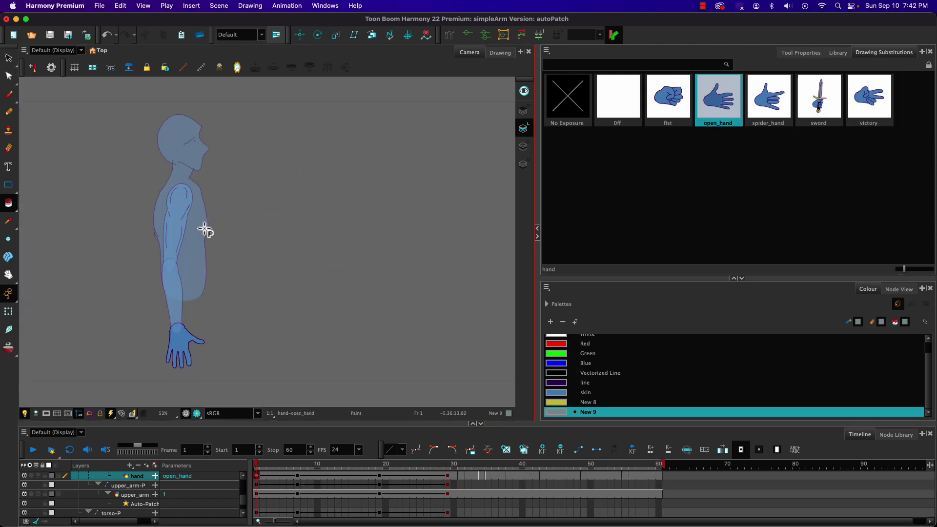
{"action": "scroll", "coordinate": [184, 236], "scroll_direction": "up", "scroll_amount": 1}
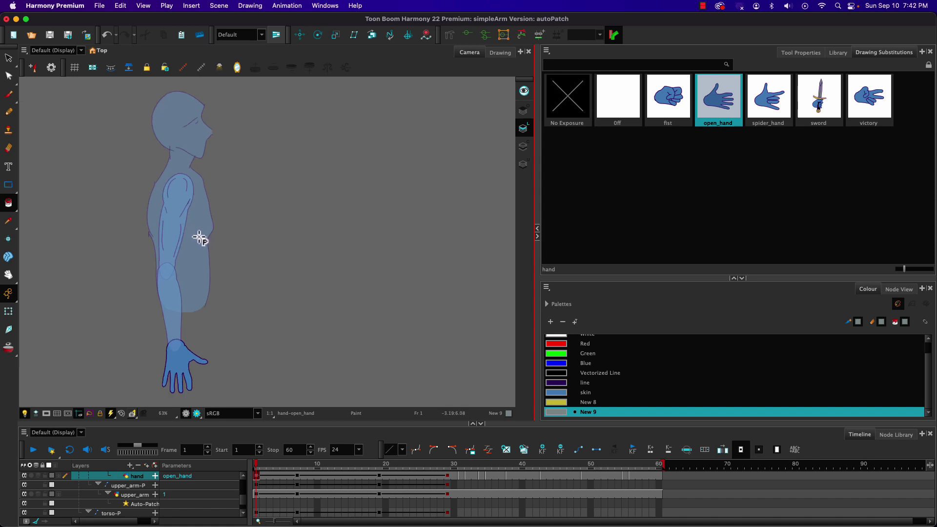
{"action": "key", "text": "space"}
{"action": "left_click_drag", "start_coordinate": [189, 234], "coordinate": [117, 236]}
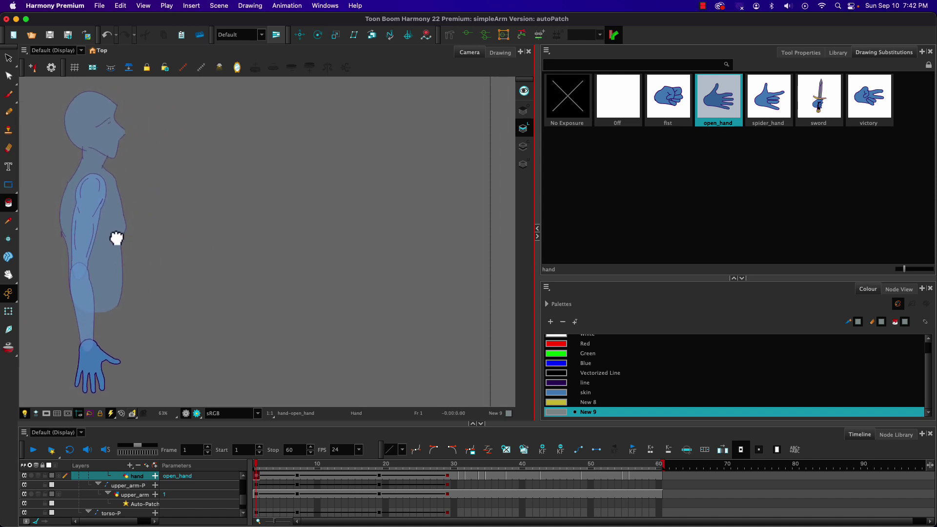
{"action": "key", "text": "Return"}
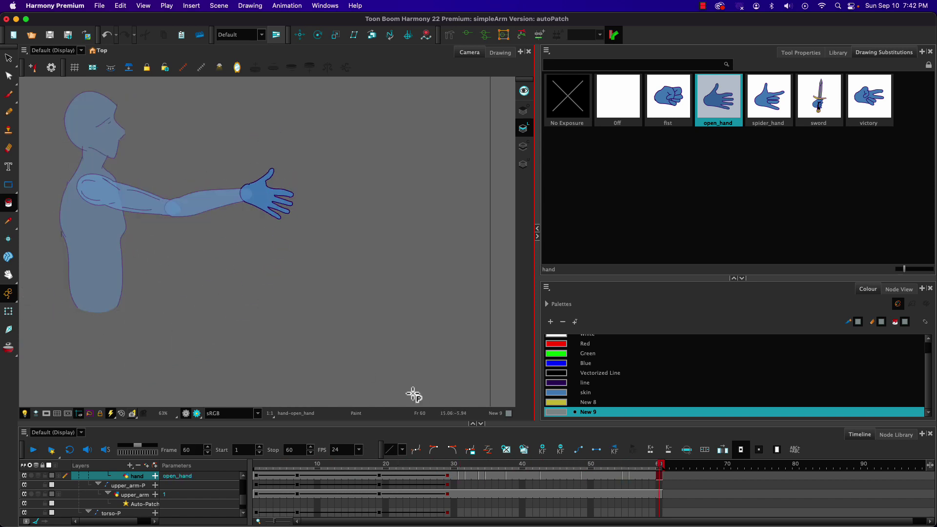
{"action": "mouse_move", "coordinate": [460, 472]}
{"action": "left_mouse_down"}
{"action": "mouse_move", "coordinate": [657, 473]}
{"action": "mouse_move", "coordinate": [483, 466]}
{"action": "mouse_move", "coordinate": [458, 463]}
{"action": "mouse_move", "coordinate": [526, 463]}
{"action": "mouse_move", "coordinate": [440, 458]}
{"action": "mouse_move", "coordinate": [532, 458]}
{"action": "mouse_move", "coordinate": [438, 453]}
{"action": "mouse_move", "coordinate": [493, 456]}
{"action": "mouse_move", "coordinate": [507, 457]}
{"action": "mouse_move", "coordinate": [394, 459]}
{"action": "mouse_move", "coordinate": [470, 458]}
{"action": "left_mouse_up"}
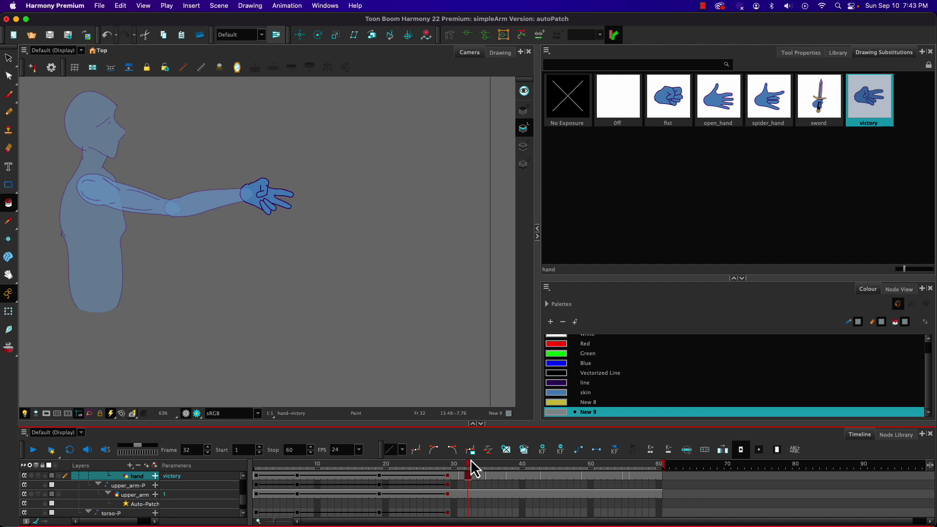
{"action": "left_click_drag", "start_coordinate": [461, 461], "coordinate": [463, 459]}
{"action": "mouse_move", "coordinate": [464, 459]}
{"action": "left_mouse_down"}
{"action": "mouse_move", "coordinate": [427, 459]}
{"action": "mouse_move", "coordinate": [514, 459]}
{"action": "mouse_move", "coordinate": [460, 458]}
{"action": "left_mouse_up"}
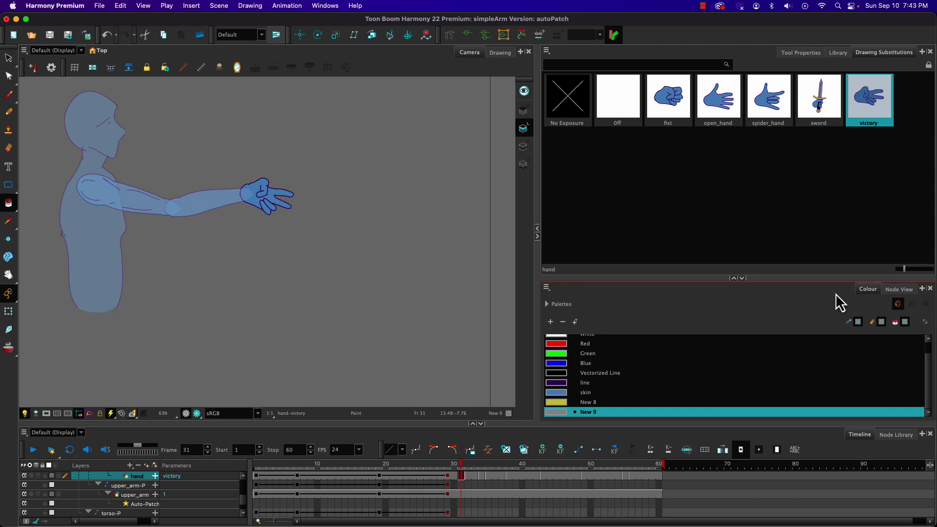
Show the Node View enlarged and try reconnecting the torso to the Composite's front-most port so it renders over the arm
{"action": "left_click", "coordinate": [892, 291]}
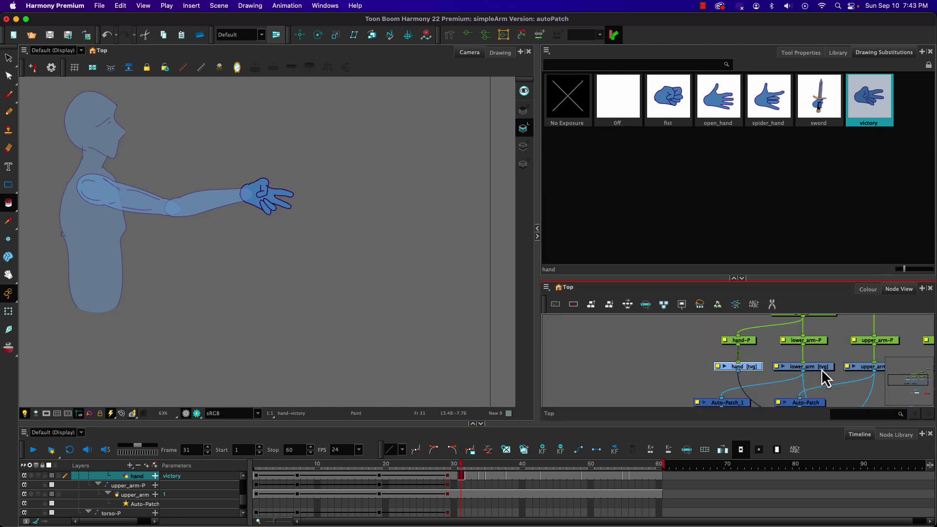
{"action": "left_click_drag", "start_coordinate": [844, 341], "coordinate": [794, 330]}
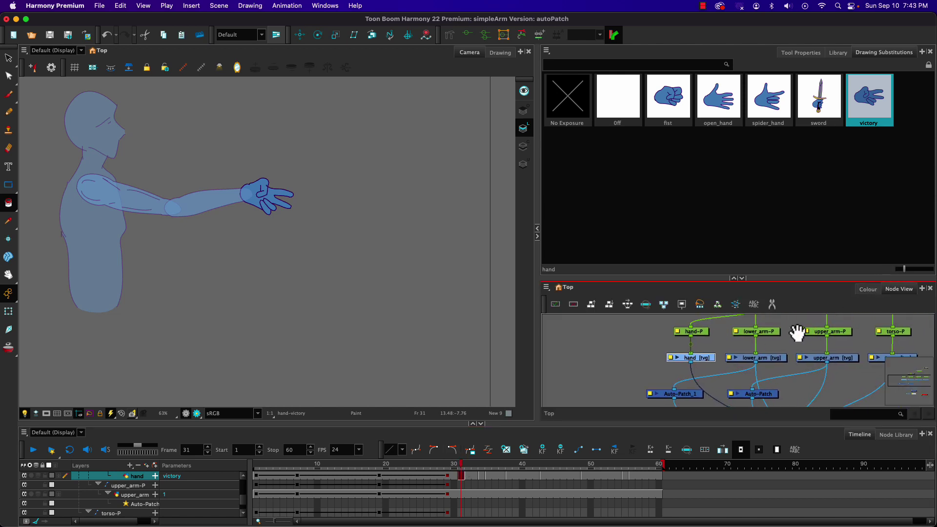
{"action": "left_click_drag", "start_coordinate": [711, 276], "coordinate": [686, 152]}
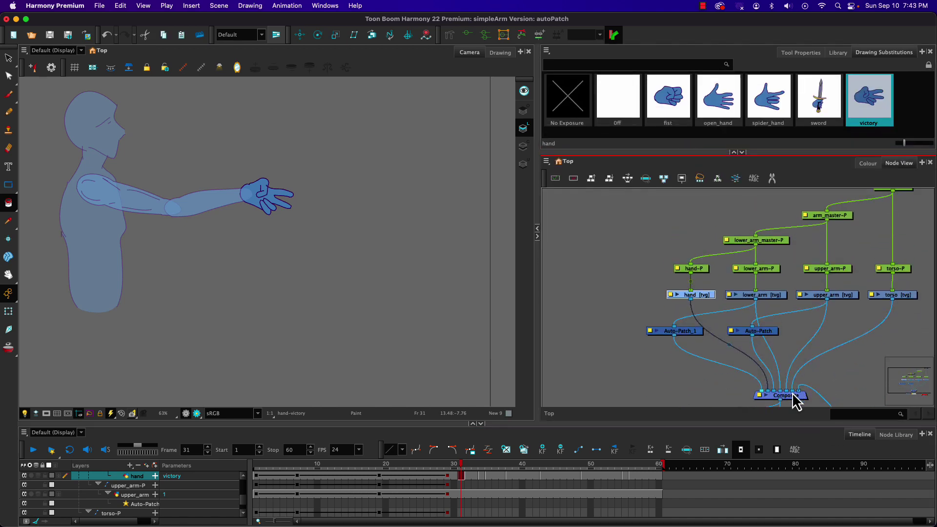
{"action": "left_click", "coordinate": [758, 391]}
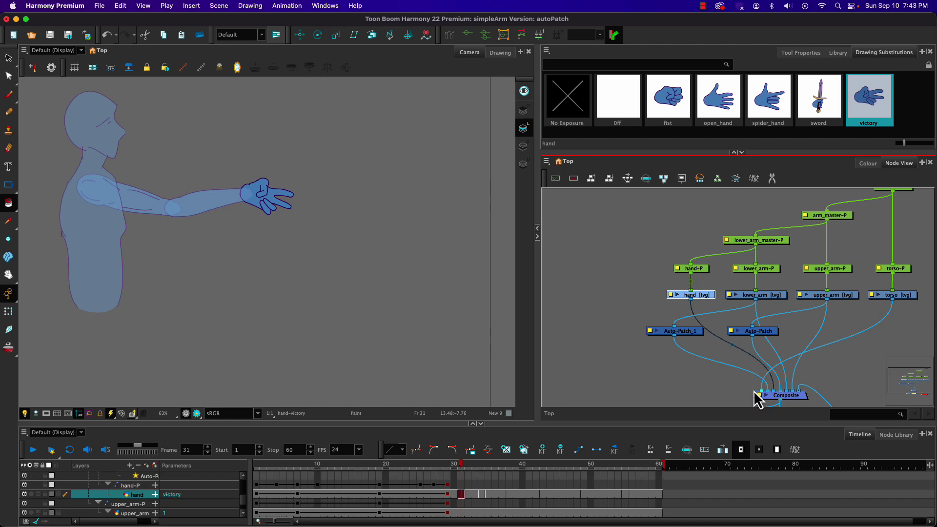
Scrub the arm animation in render order up to frame 33, and move the torso's Composite connection back behind the arm layers
{"action": "left_click", "coordinate": [8, 311]}
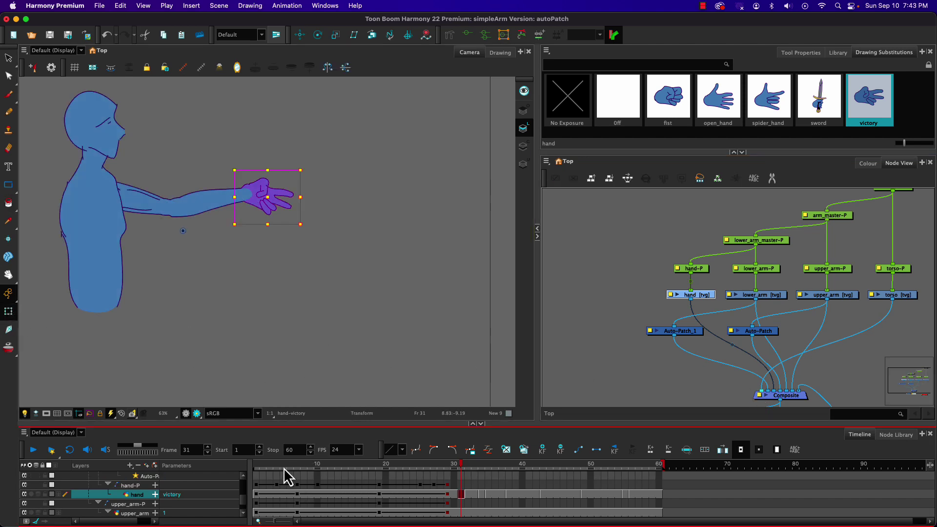
{"action": "mouse_move", "coordinate": [283, 467]}
{"action": "left_mouse_down"}
{"action": "mouse_move", "coordinate": [234, 468]}
{"action": "mouse_move", "coordinate": [361, 475]}
{"action": "mouse_move", "coordinate": [308, 473]}
{"action": "mouse_move", "coordinate": [641, 467]}
{"action": "mouse_move", "coordinate": [433, 456]}
{"action": "mouse_move", "coordinate": [621, 469]}
{"action": "mouse_move", "coordinate": [431, 459]}
{"action": "mouse_move", "coordinate": [651, 457]}
{"action": "mouse_move", "coordinate": [454, 454]}
{"action": "mouse_move", "coordinate": [470, 452]}
{"action": "left_mouse_up"}
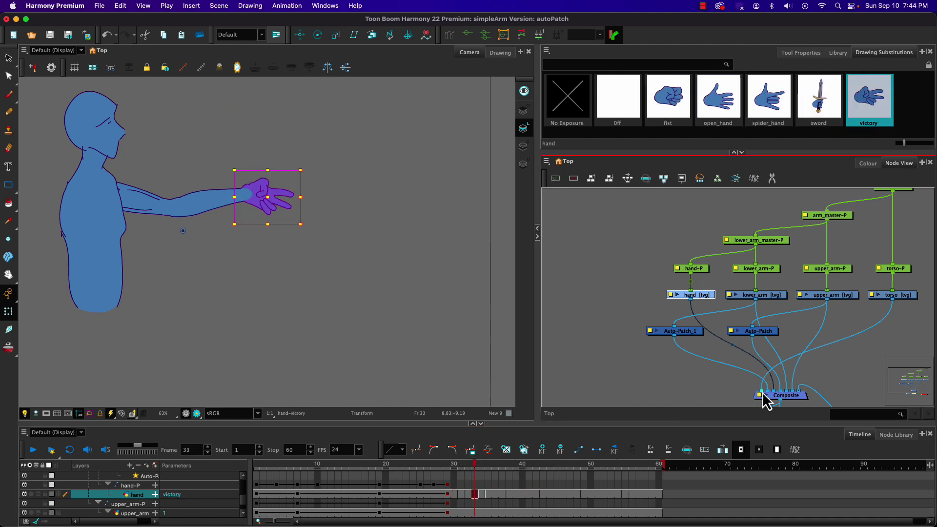
{"action": "mouse_move", "coordinate": [762, 393]}
{"action": "left_mouse_down"}
{"action": "mouse_move", "coordinate": [818, 380]}
{"action": "mouse_move", "coordinate": [793, 390]}
{"action": "left_mouse_up"}
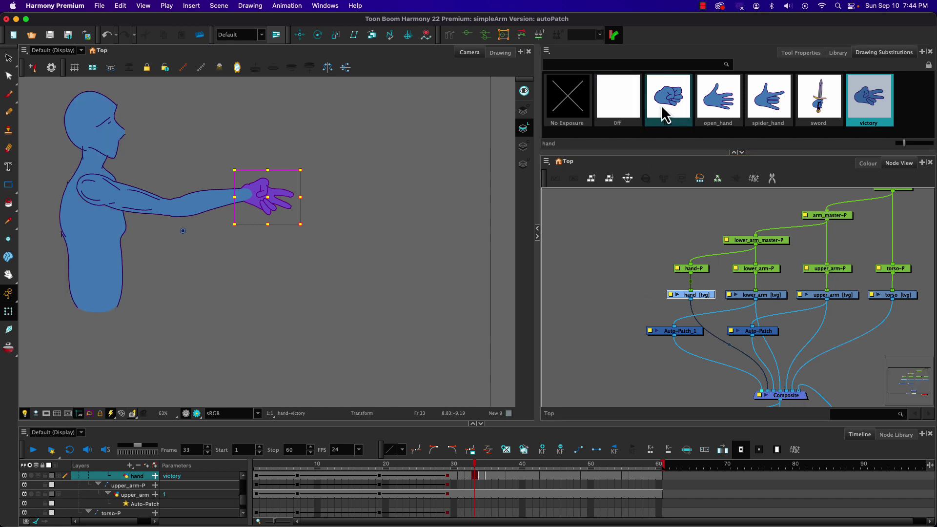
Substitute the fist drawing for the hand at frame 33 and duplicate that drawing, making room to see all substitutions
{"action": "left_click", "coordinate": [664, 112]}
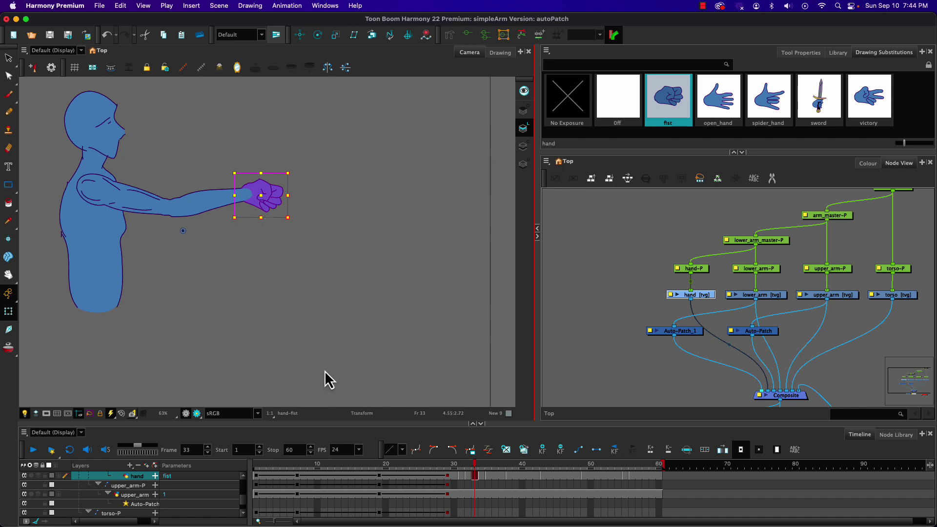
{"action": "left_click", "coordinate": [522, 450]}
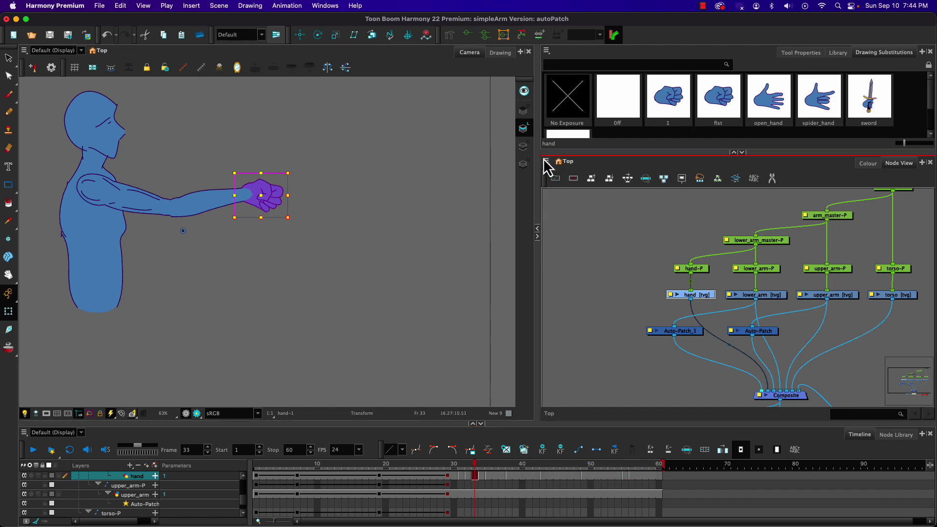
{"action": "mouse_move", "coordinate": [616, 153]}
{"action": "left_mouse_down"}
{"action": "mouse_move", "coordinate": [621, 320]}
{"action": "mouse_move", "coordinate": [614, 273]}
{"action": "mouse_move", "coordinate": [604, 272]}
{"action": "left_mouse_up"}
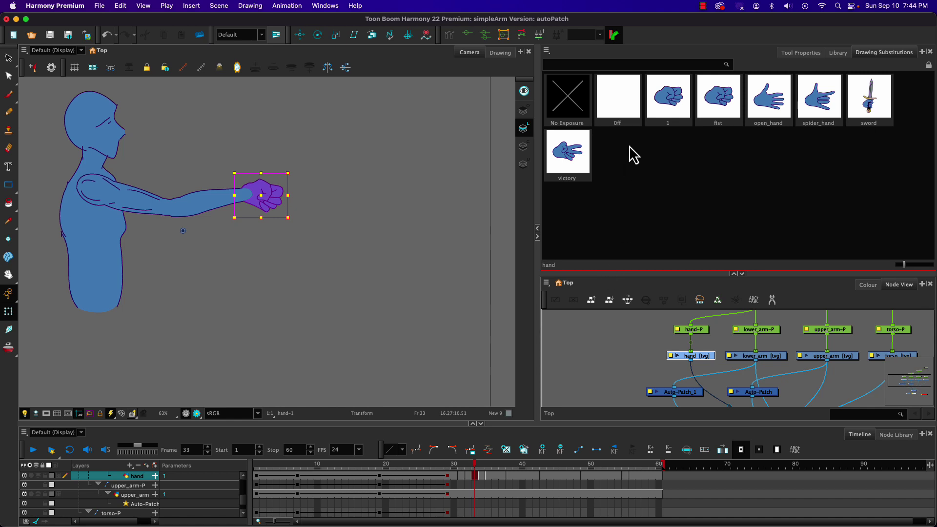
Open the duplicated fist drawing 1 in the Drawing view, undo the grey pencil stroke, and redraw it in the line colour
{"action": "left_click", "coordinate": [666, 116]}
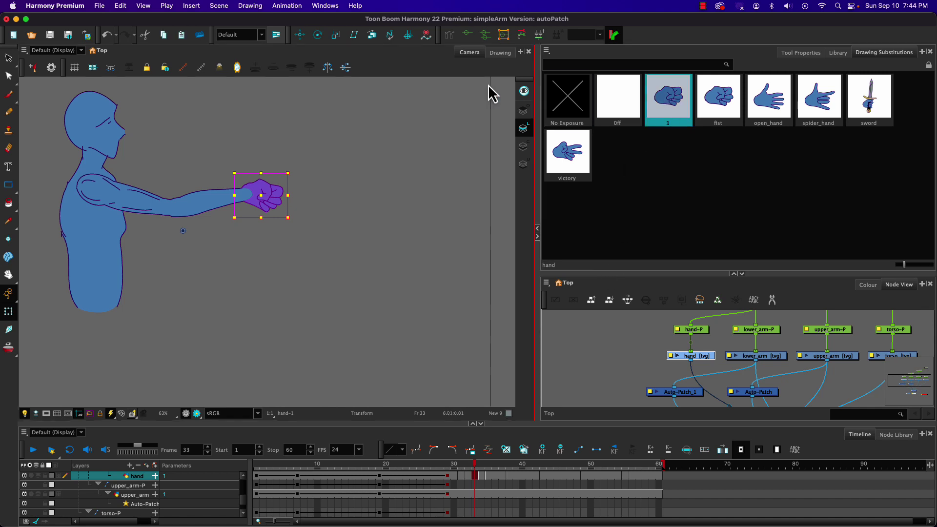
{"action": "left_click", "coordinate": [492, 52]}
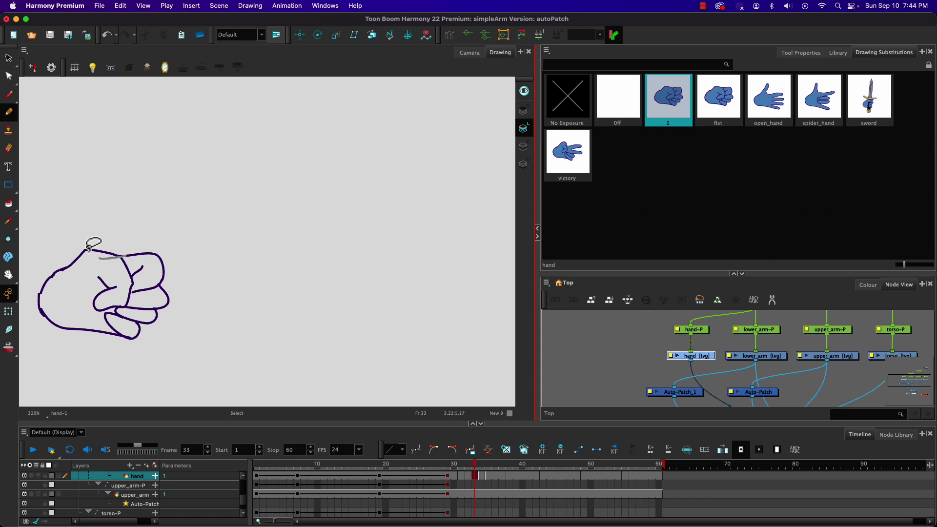
{"action": "key", "text": "super+z"}
{"action": "left_click", "coordinate": [868, 287]}
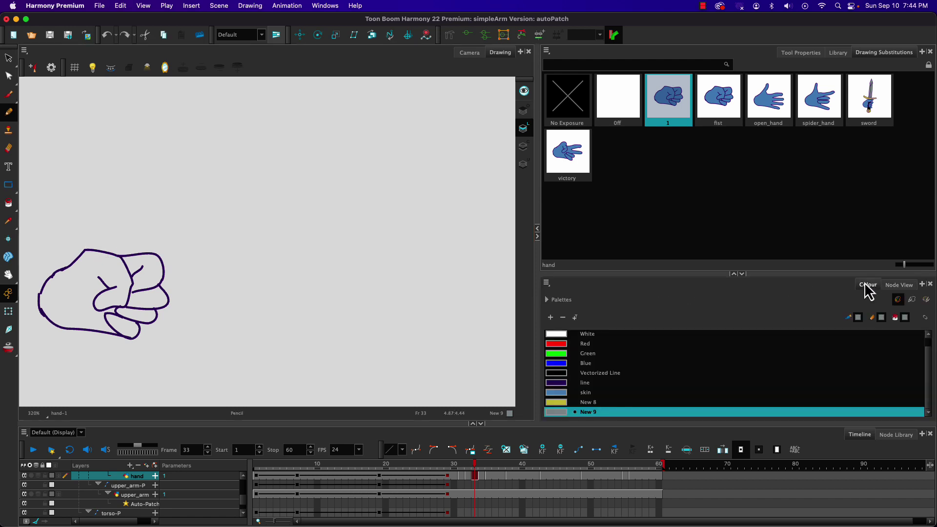
{"action": "left_click", "coordinate": [559, 383]}
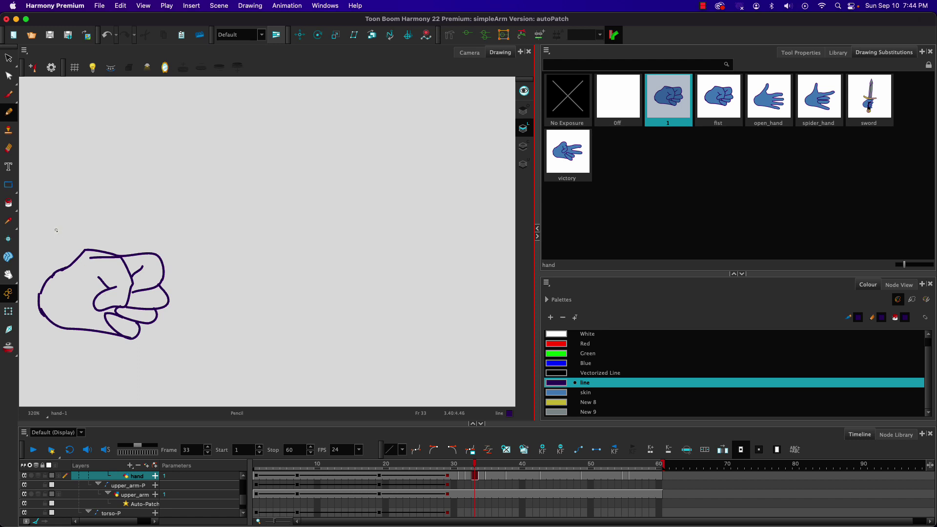
Erase the inner finger and thumb lines of drawing 1, and replace the top stroke with a short crease below the upper outline
{"action": "left_click", "coordinate": [8, 148]}
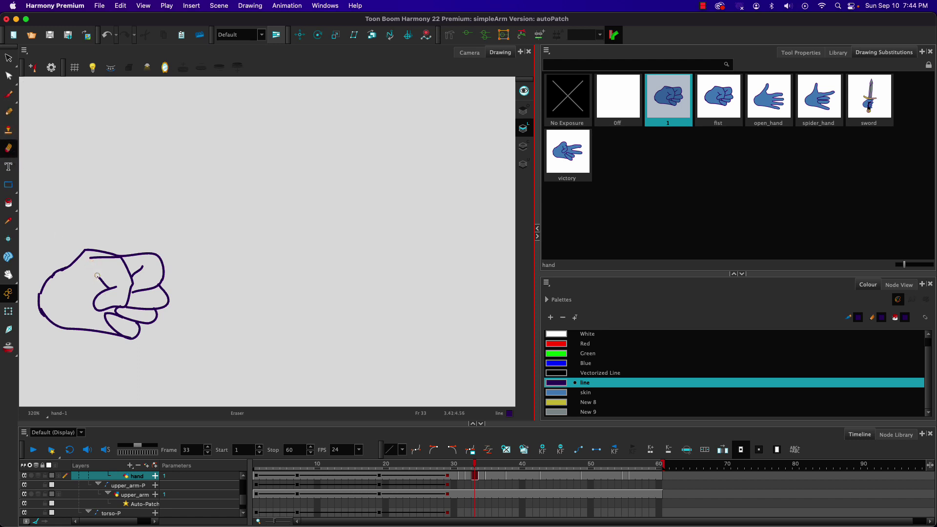
{"action": "mouse_move", "coordinate": [97, 275]}
{"action": "left_mouse_down"}
{"action": "mouse_move", "coordinate": [119, 291]}
{"action": "mouse_move", "coordinate": [97, 298]}
{"action": "mouse_move", "coordinate": [102, 309]}
{"action": "mouse_move", "coordinate": [115, 308]}
{"action": "mouse_move", "coordinate": [108, 317]}
{"action": "mouse_move", "coordinate": [122, 330]}
{"action": "mouse_move", "coordinate": [94, 308]}
{"action": "mouse_move", "coordinate": [129, 319]}
{"action": "mouse_move", "coordinate": [120, 306]}
{"action": "mouse_move", "coordinate": [148, 308]}
{"action": "mouse_move", "coordinate": [122, 296]}
{"action": "mouse_move", "coordinate": [120, 264]}
{"action": "mouse_move", "coordinate": [144, 269]}
{"action": "mouse_move", "coordinate": [131, 283]}
{"action": "mouse_move", "coordinate": [152, 286]}
{"action": "left_mouse_up"}
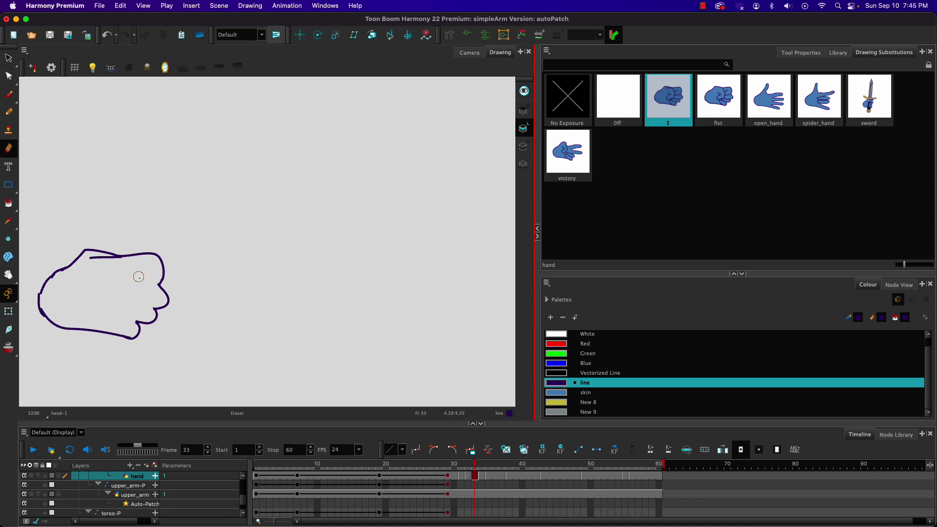
{"action": "left_click_drag", "start_coordinate": [94, 258], "coordinate": [121, 259]}
{"action": "key", "text": "alt+x"}
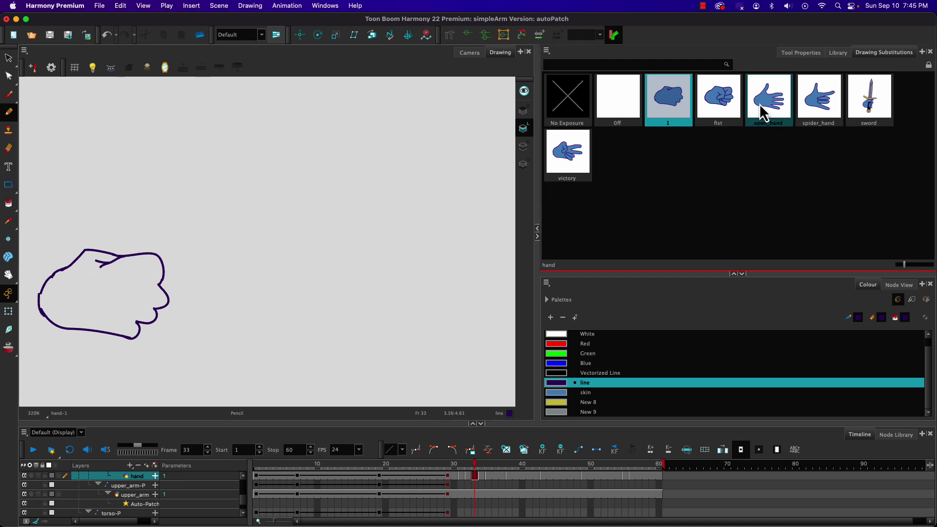
Check drawing 1's Colour Art on its own, and view it together with the Line Art
{"action": "left_click", "coordinate": [523, 146]}
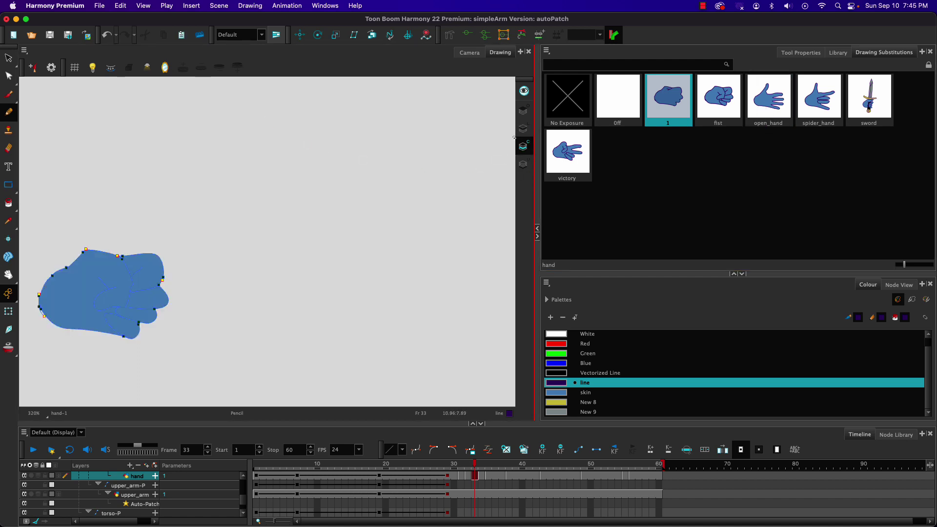
{"action": "left_click", "coordinate": [8, 58]}
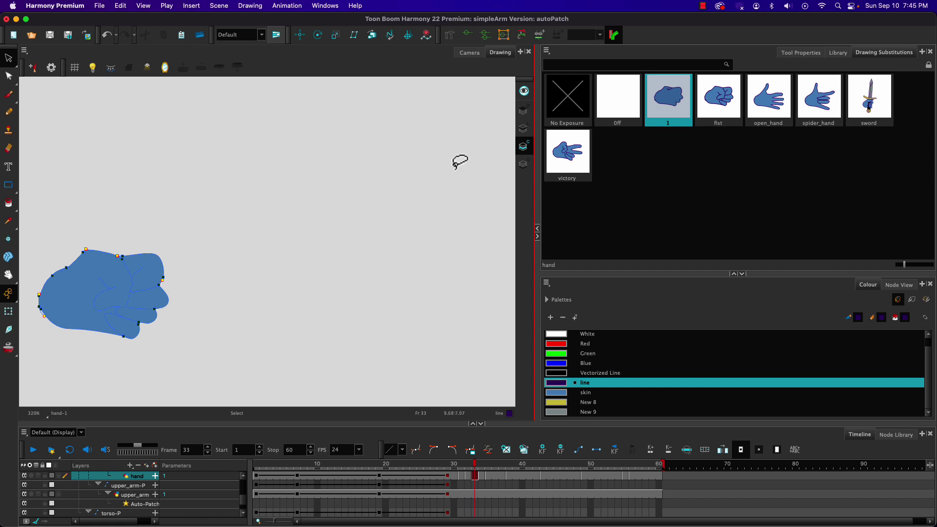
{"action": "left_click", "coordinate": [524, 91]}
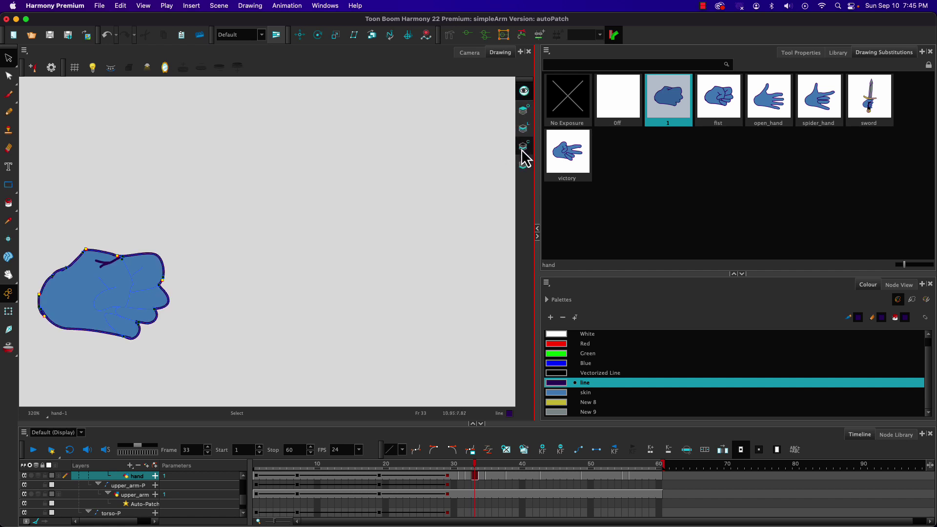
{"action": "left_click", "coordinate": [524, 131]}
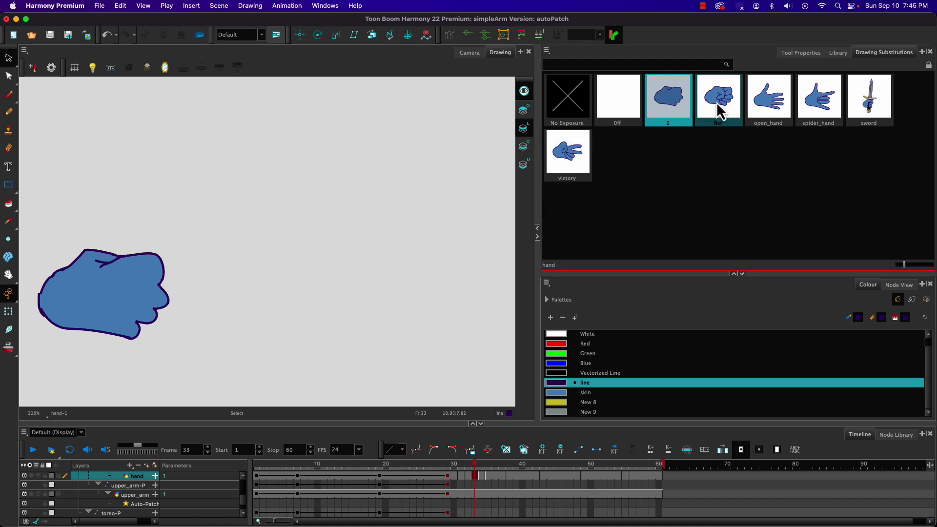
Substitute the spider_hand drawing at frame 33 and erase the lines where its two folded fingers overlap the palm on the Line Art
{"action": "left_click", "coordinate": [719, 108]}
{"action": "left_click", "coordinate": [768, 98]}
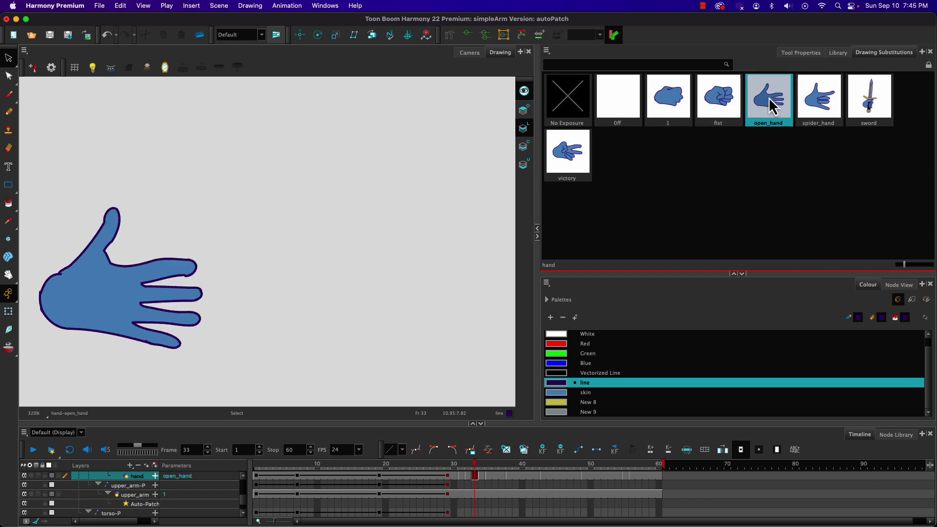
{"action": "left_click", "coordinate": [814, 113]}
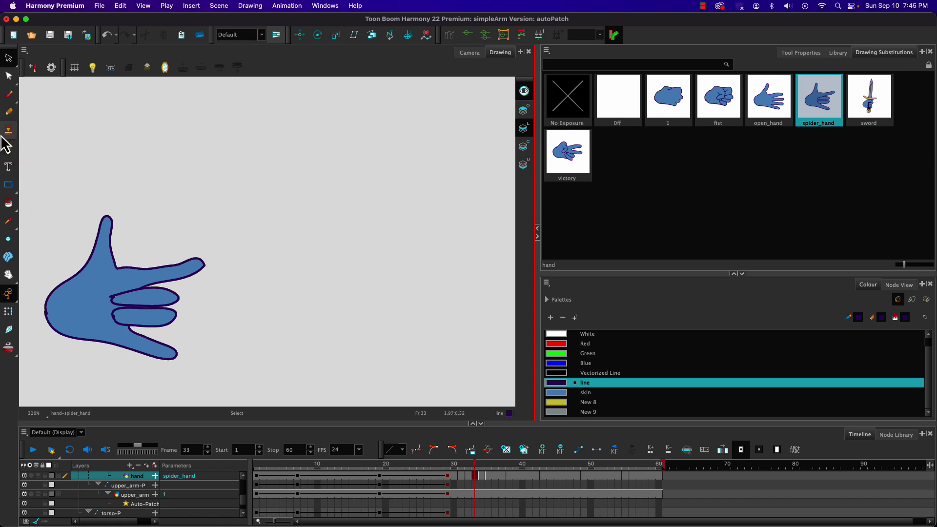
{"action": "left_click", "coordinate": [9, 149]}
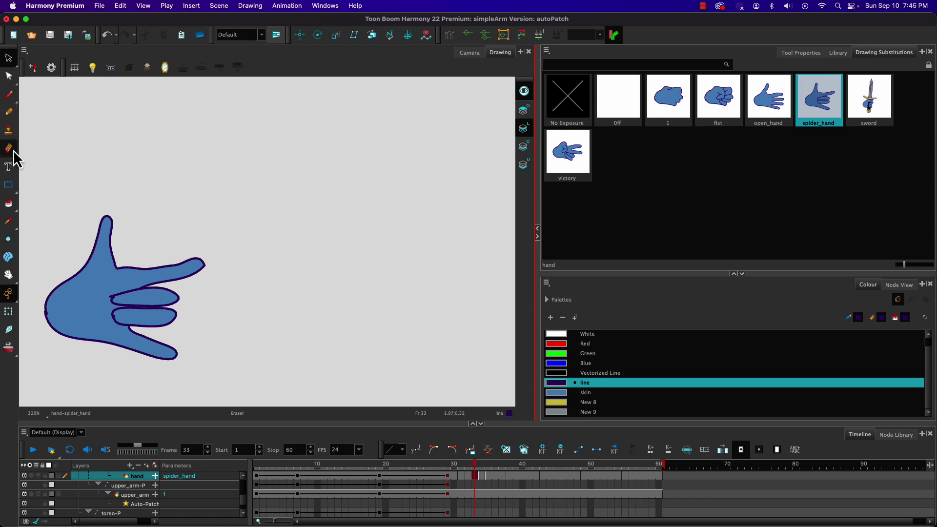
{"action": "left_click", "coordinate": [522, 130]}
{"action": "mouse_move", "coordinate": [104, 293]}
{"action": "left_mouse_down"}
{"action": "mouse_move", "coordinate": [143, 283]}
{"action": "mouse_move", "coordinate": [155, 303]}
{"action": "mouse_move", "coordinate": [116, 302]}
{"action": "mouse_move", "coordinate": [127, 296]}
{"action": "mouse_move", "coordinate": [108, 304]}
{"action": "mouse_move", "coordinate": [127, 320]}
{"action": "mouse_move", "coordinate": [107, 313]}
{"action": "mouse_move", "coordinate": [117, 326]}
{"action": "mouse_move", "coordinate": [123, 309]}
{"action": "mouse_move", "coordinate": [157, 310]}
{"action": "mouse_move", "coordinate": [145, 284]}
{"action": "mouse_move", "coordinate": [155, 309]}
{"action": "left_mouse_up"}
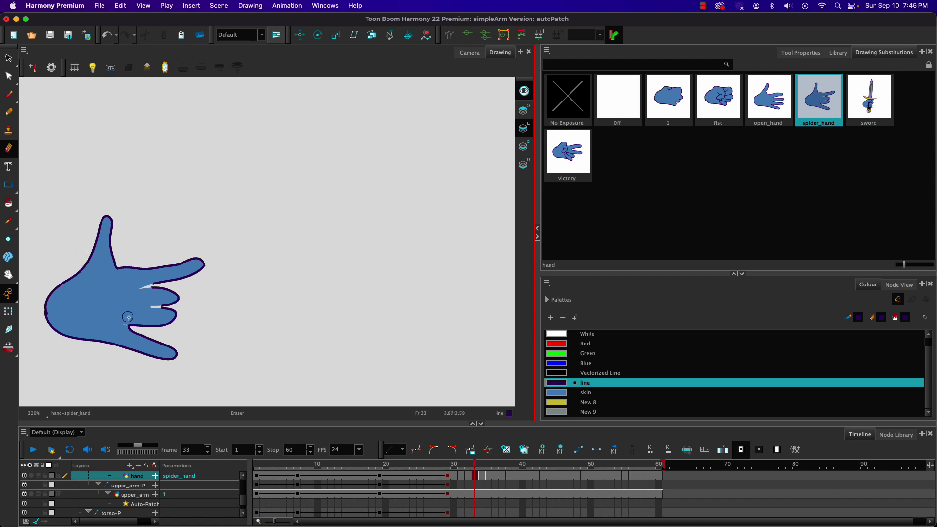
{"action": "left_click_drag", "start_coordinate": [127, 321], "coordinate": [123, 323]}
{"action": "left_click", "coordinate": [9, 112]}
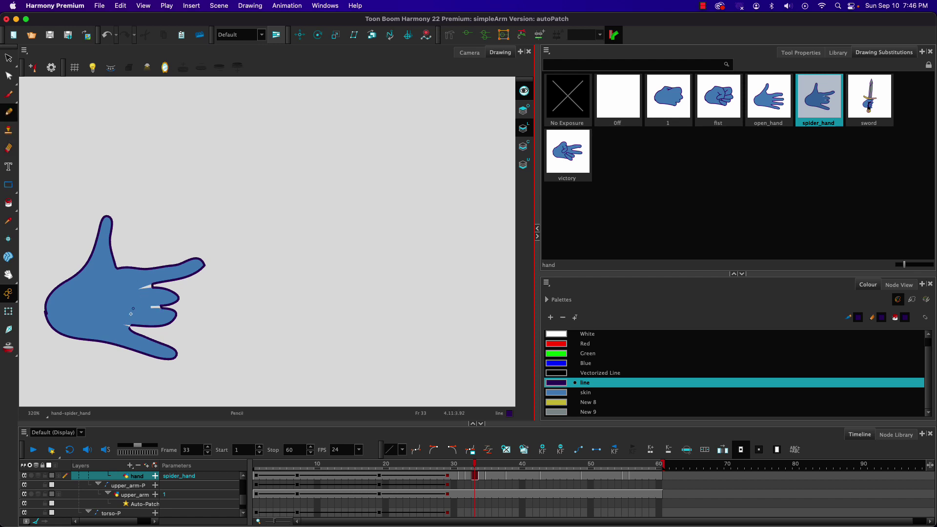
Select the spider_hand's entire Colour Art and delete it, leaving only the line drawing
{"action": "left_click", "coordinate": [8, 58]}
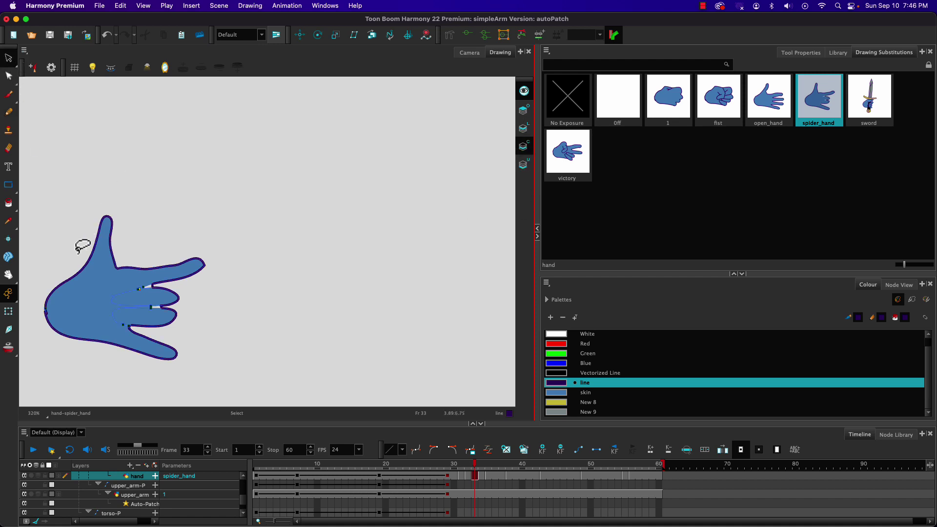
{"action": "mouse_move", "coordinate": [74, 217]}
{"action": "left_mouse_down"}
{"action": "mouse_move", "coordinate": [255, 268]}
{"action": "mouse_move", "coordinate": [42, 313]}
{"action": "left_mouse_up"}
{"action": "key", "text": "Delete"}
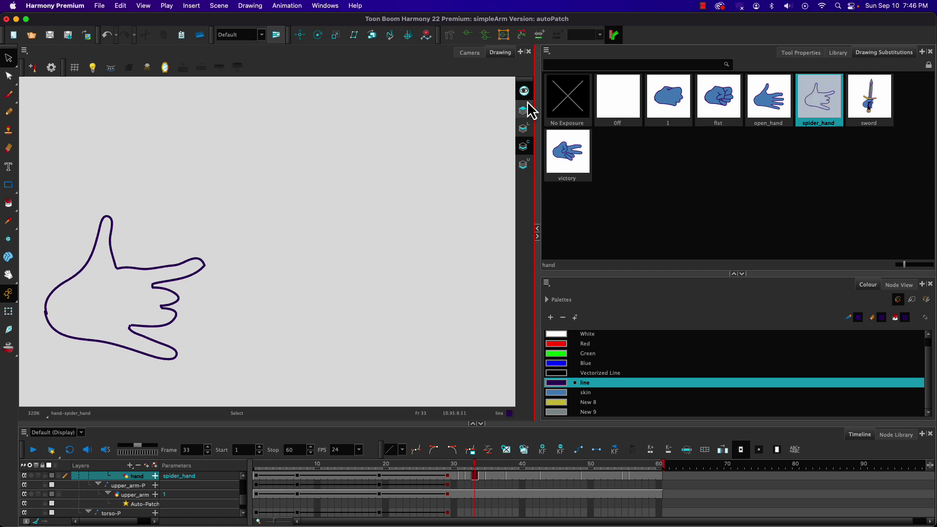
Create Colour Art strokes from the spider_hand's Line Art and paint the shape with the skin colour
{"action": "left_click", "coordinate": [523, 128]}
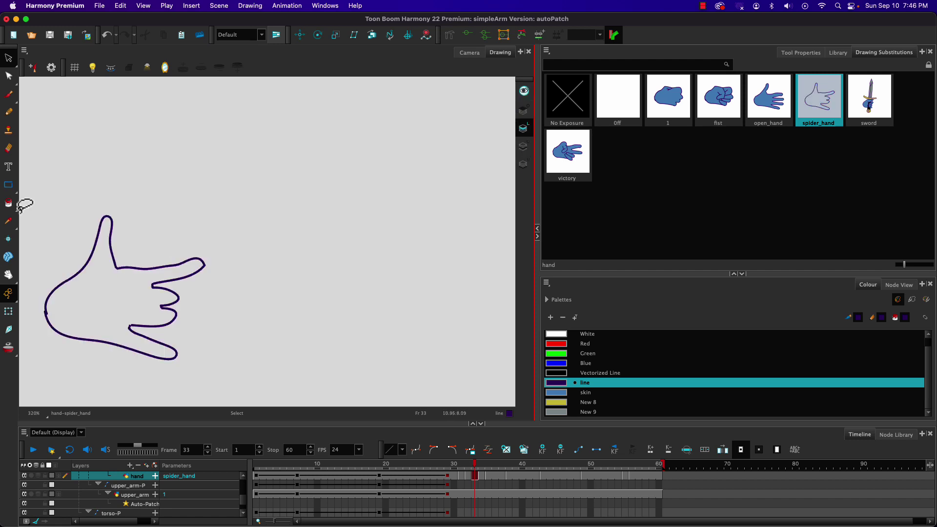
{"action": "mouse_move", "coordinate": [66, 232]}
{"action": "left_mouse_down"}
{"action": "mouse_move", "coordinate": [90, 195]}
{"action": "mouse_move", "coordinate": [49, 214]}
{"action": "left_mouse_up"}
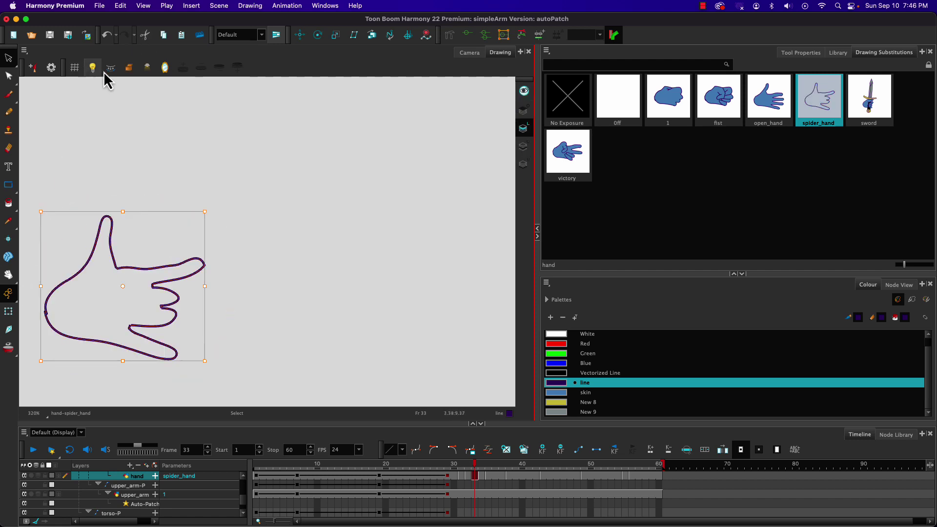
{"action": "left_click", "coordinate": [523, 146]}
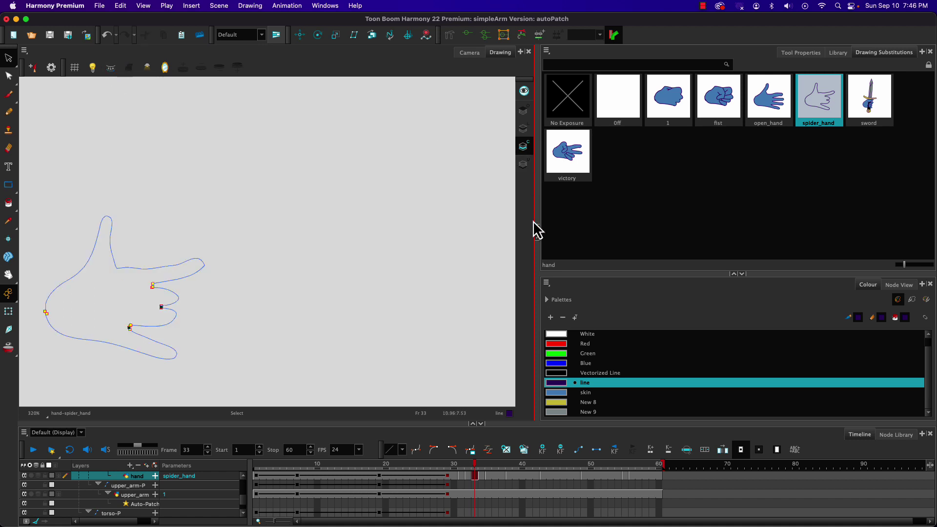
{"action": "left_click", "coordinate": [556, 393]}
{"action": "left_click", "coordinate": [9, 202]}
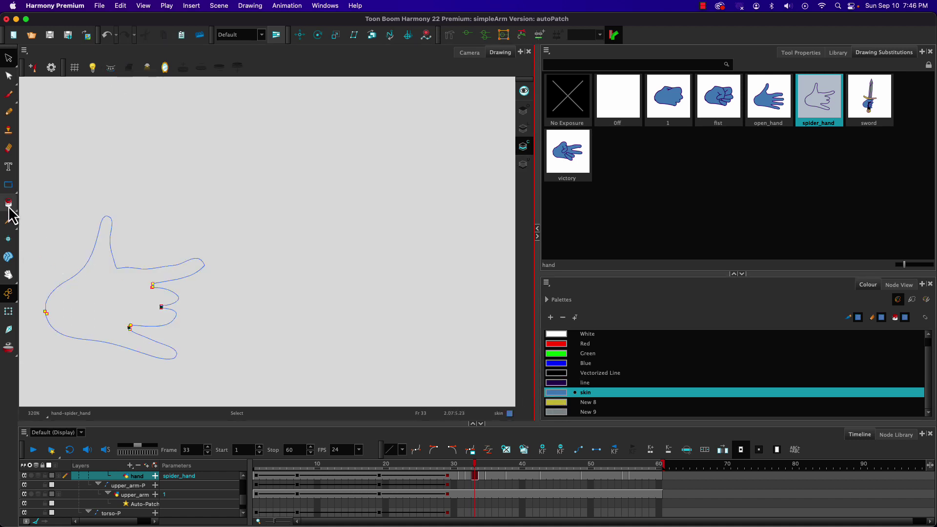
{"action": "left_click", "coordinate": [103, 309]}
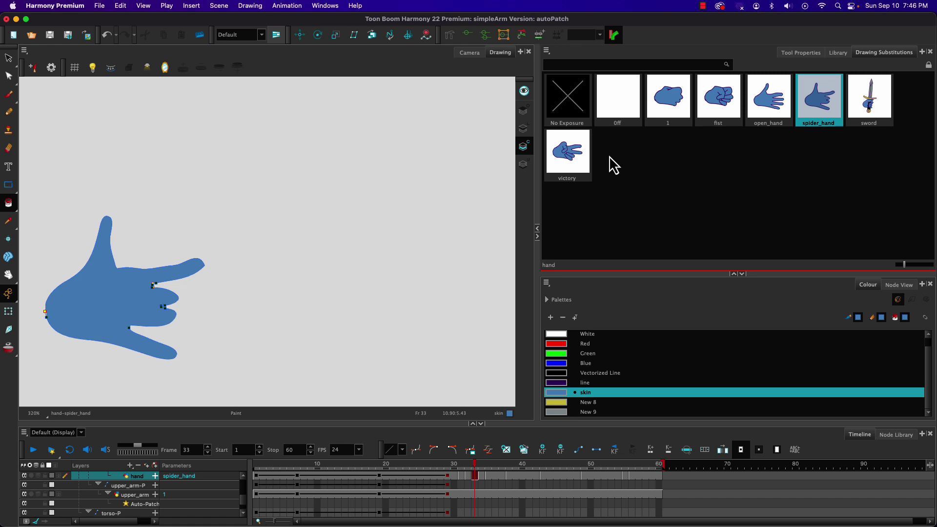
Substitute the victory drawing for the hand at frame 33, duplicate it, and select the copy, drawing 2
{"action": "left_click", "coordinate": [558, 165]}
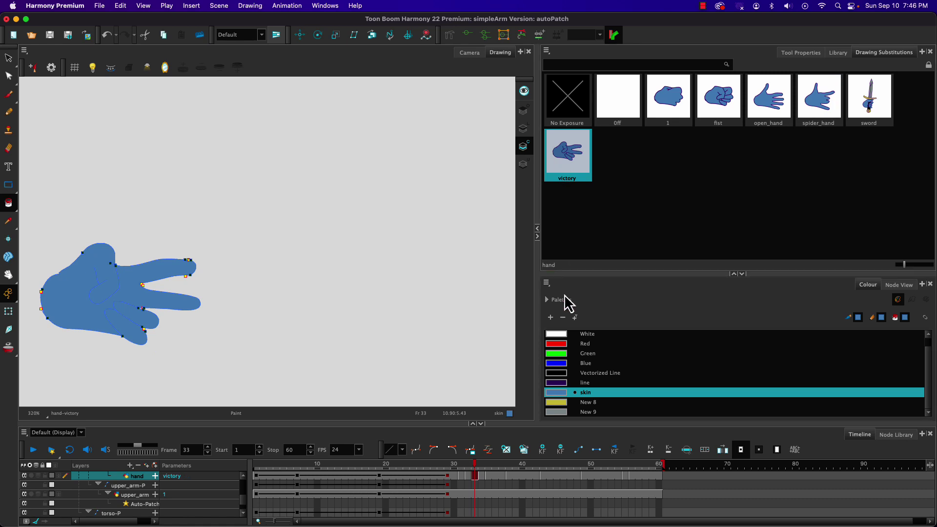
{"action": "left_click", "coordinate": [476, 481]}
{"action": "left_click", "coordinate": [522, 449]}
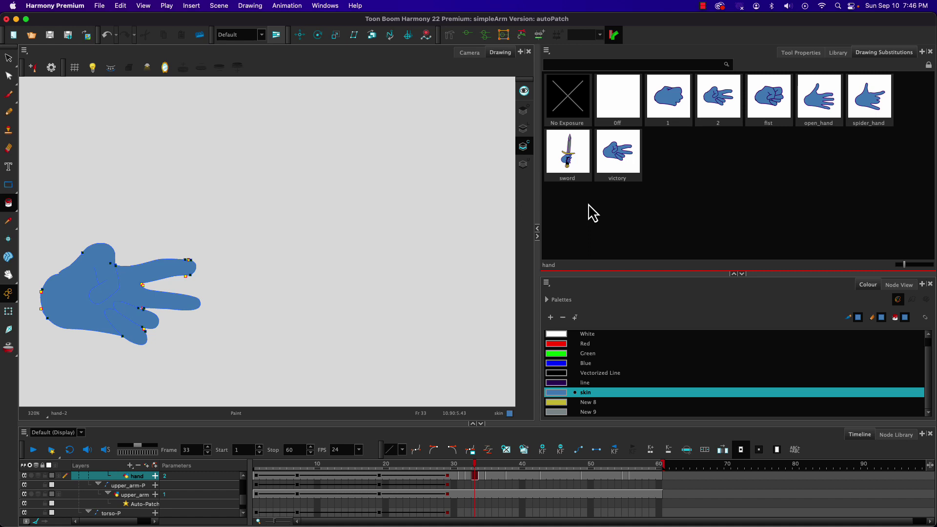
{"action": "left_click", "coordinate": [714, 100]}
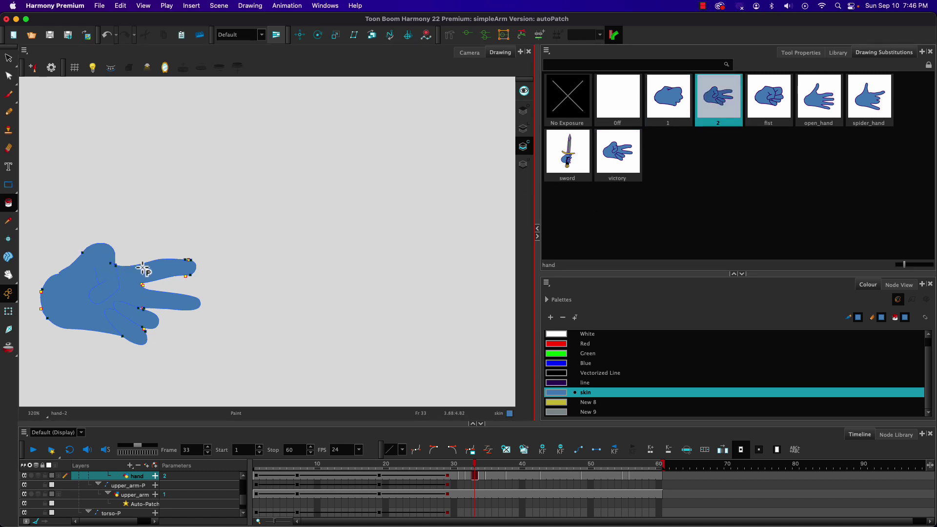
Erase the inner thumb and folded-finger lines from drawing 2's Line Art, keeping only the outer contour
{"action": "left_click", "coordinate": [523, 129]}
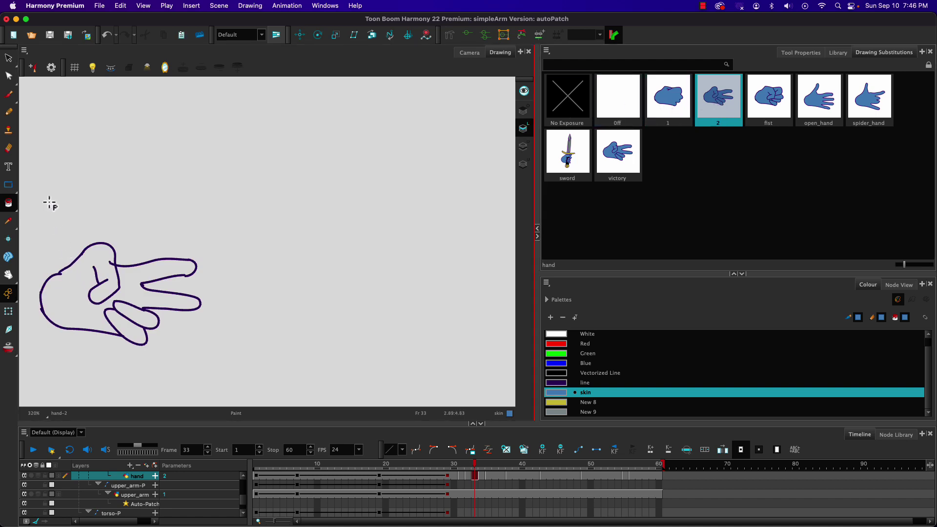
{"action": "left_click", "coordinate": [8, 147]}
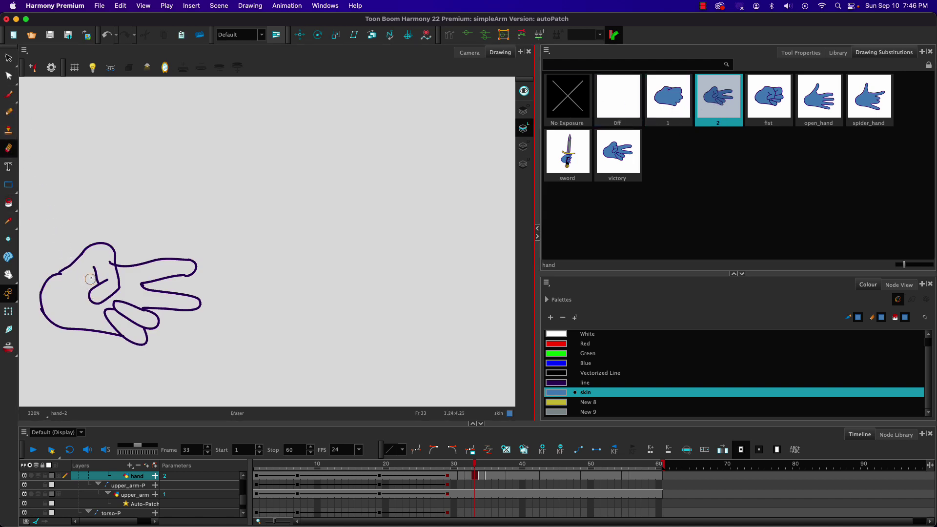
{"action": "mouse_move", "coordinate": [90, 268]}
{"action": "left_mouse_down"}
{"action": "mouse_move", "coordinate": [112, 272]}
{"action": "mouse_move", "coordinate": [101, 270]}
{"action": "mouse_move", "coordinate": [85, 299]}
{"action": "mouse_move", "coordinate": [87, 275]}
{"action": "mouse_move", "coordinate": [121, 283]}
{"action": "mouse_move", "coordinate": [91, 309]}
{"action": "mouse_move", "coordinate": [114, 294]}
{"action": "mouse_move", "coordinate": [137, 311]}
{"action": "mouse_move", "coordinate": [109, 306]}
{"action": "mouse_move", "coordinate": [143, 322]}
{"action": "mouse_move", "coordinate": [100, 309]}
{"action": "mouse_move", "coordinate": [118, 319]}
{"action": "left_mouse_up"}
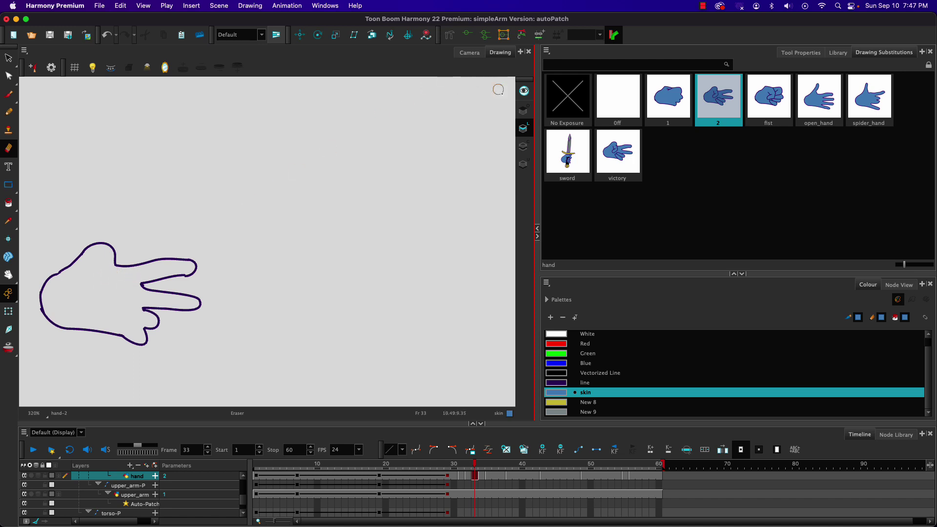
Show all art layers of drawing 2 and delete its entire Colour Art
{"action": "left_click", "coordinate": [524, 108]}
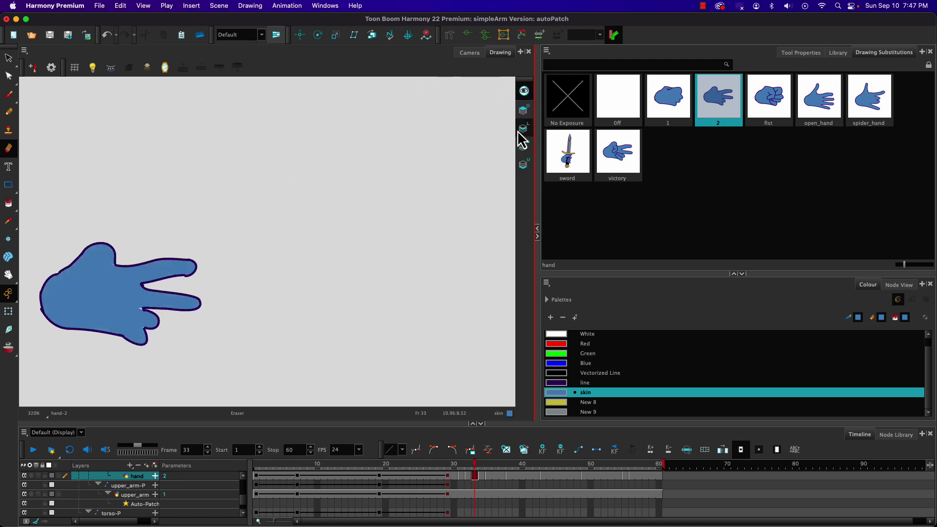
{"action": "left_click", "coordinate": [523, 146]}
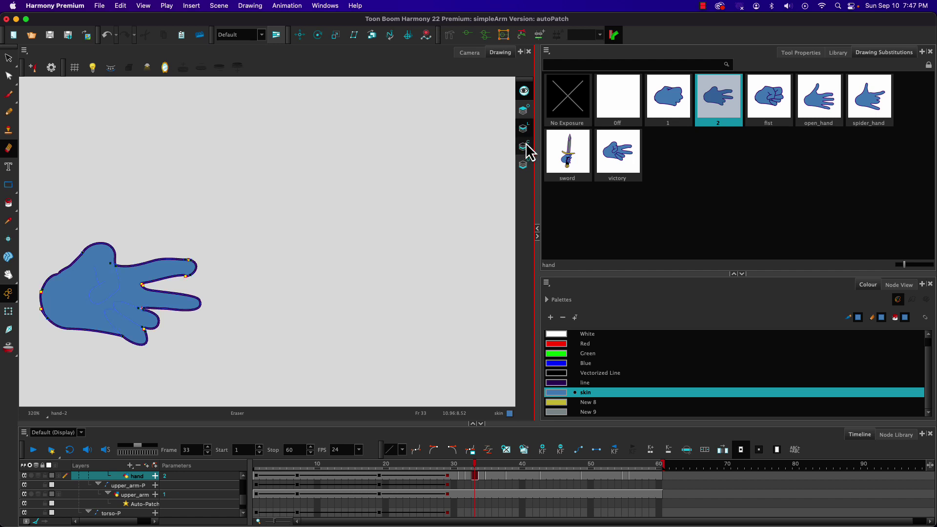
{"action": "left_click", "coordinate": [8, 58]}
{"action": "mouse_move", "coordinate": [69, 241]}
{"action": "left_mouse_down"}
{"action": "mouse_move", "coordinate": [151, 379]}
{"action": "mouse_move", "coordinate": [28, 337]}
{"action": "left_mouse_up"}
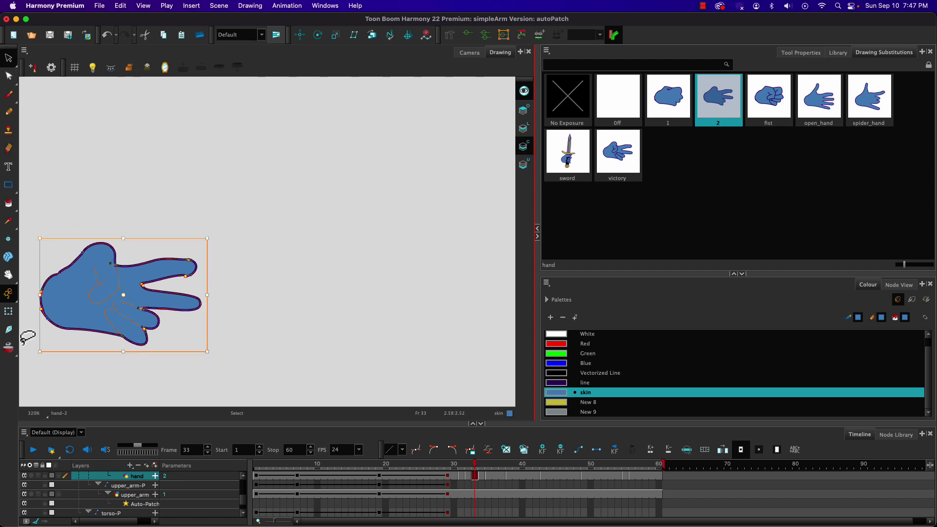
{"action": "key", "text": "Delete"}
Select drawing 2's Line Art outline and create matching strokes from it on the Colour Art layer
{"action": "left_click", "coordinate": [524, 128]}
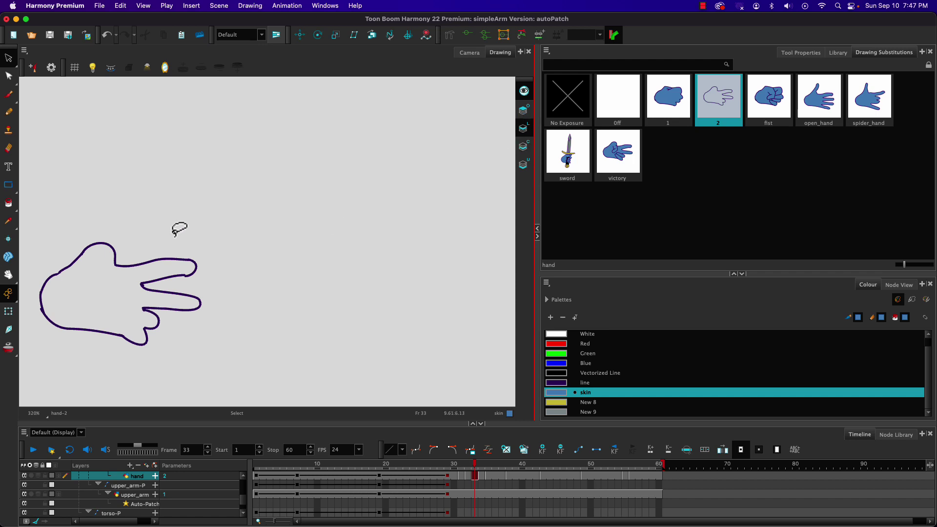
{"action": "mouse_move", "coordinate": [63, 215]}
{"action": "left_mouse_down"}
{"action": "mouse_move", "coordinate": [259, 293]}
{"action": "mouse_move", "coordinate": [28, 304]}
{"action": "left_mouse_up"}
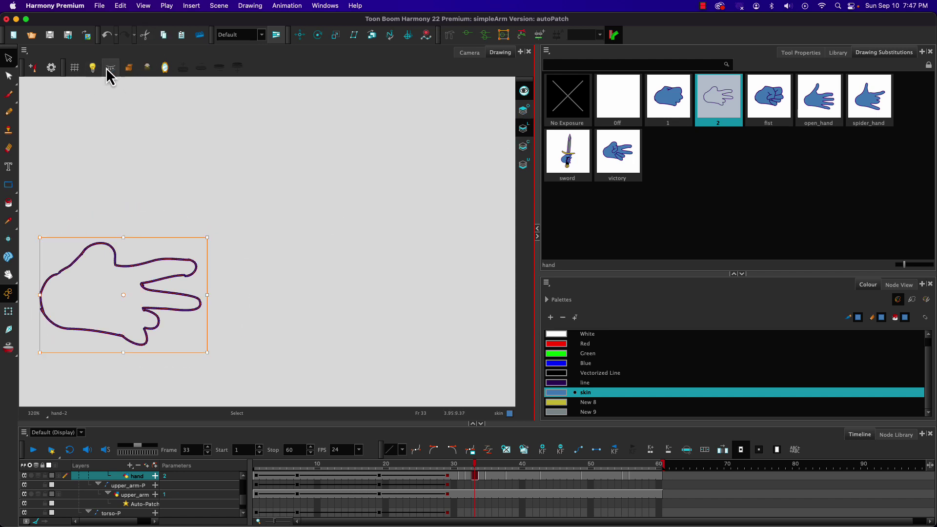
{"action": "left_click", "coordinate": [524, 145]}
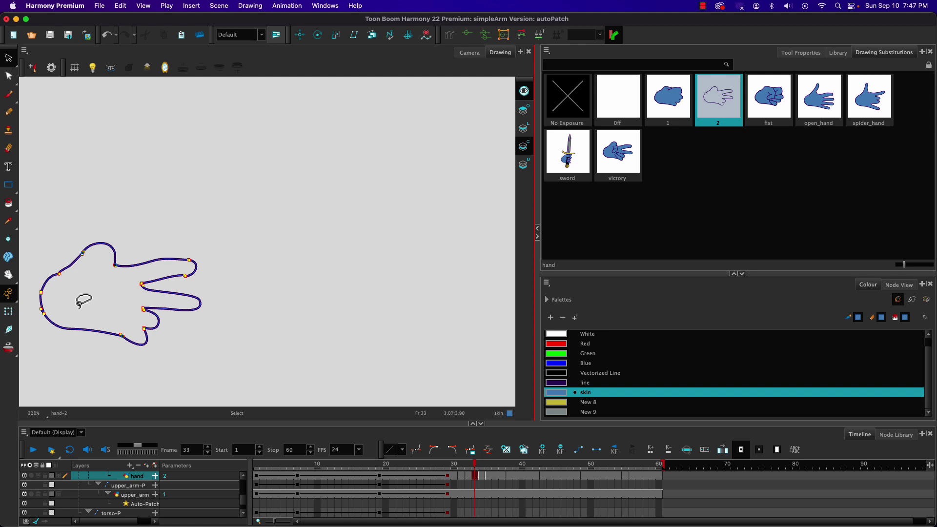
Fill the hand outline of drawing 2 with the skin colour on its Colour Art layer
{"action": "left_click", "coordinate": [8, 202]}
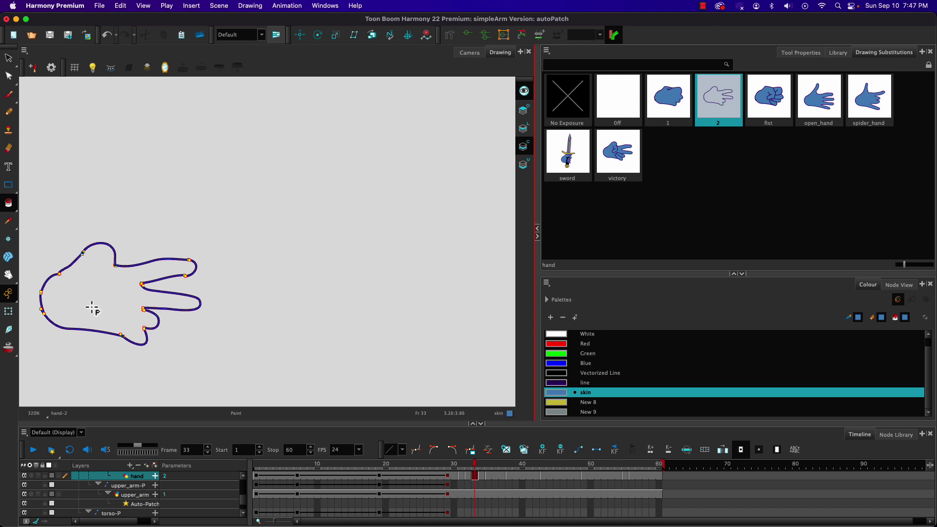
{"action": "scroll", "coordinate": [92, 306], "scroll_direction": "down", "scroll_amount": 2}
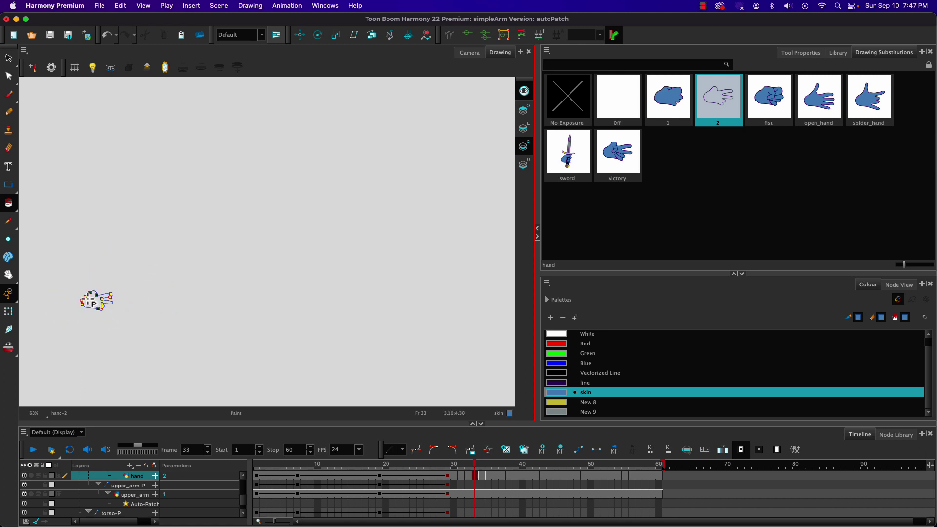
{"action": "left_click", "coordinate": [92, 307]}
{"action": "scroll", "coordinate": [91, 307], "scroll_direction": "up", "scroll_amount": 2}
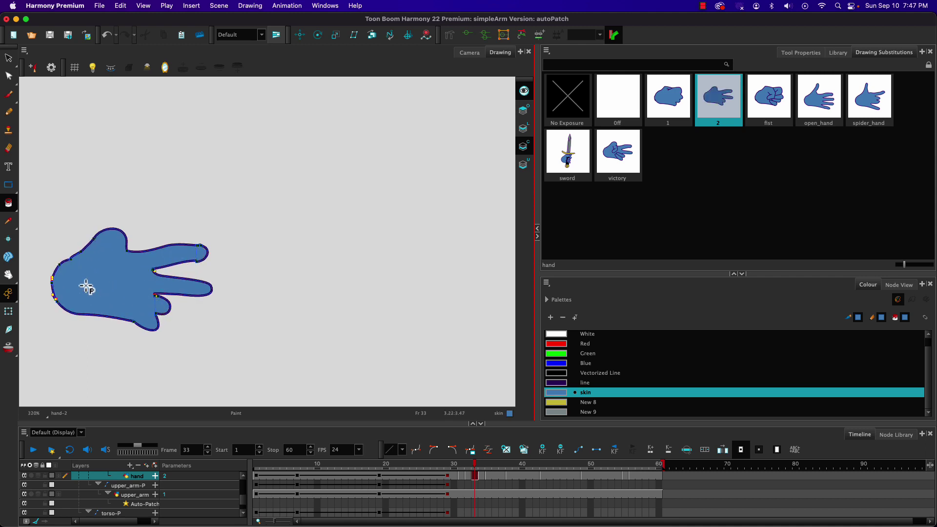
{"action": "left_click", "coordinate": [10, 205]}
{"action": "left_click", "coordinate": [8, 209]}
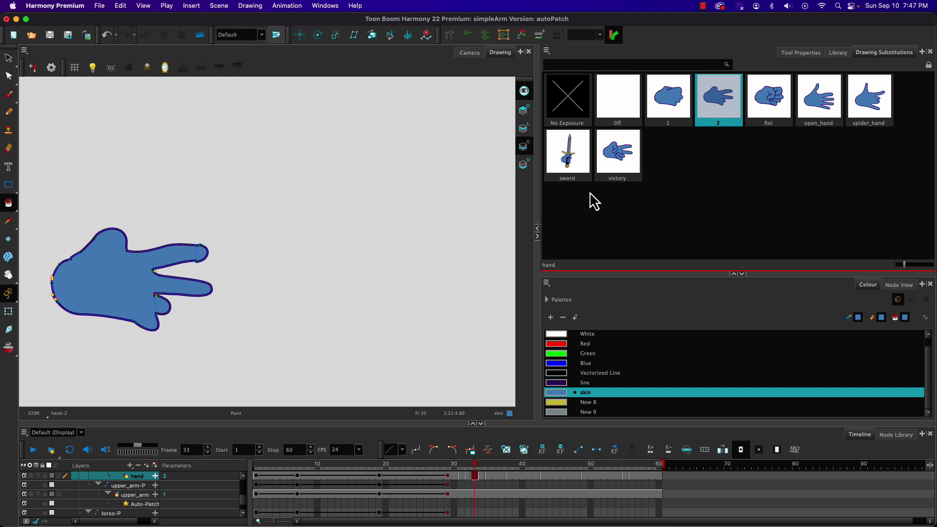
Substitute the sword drawing for the hand at frame 33 and delete its entire Colour Art
{"action": "left_click", "coordinate": [566, 166]}
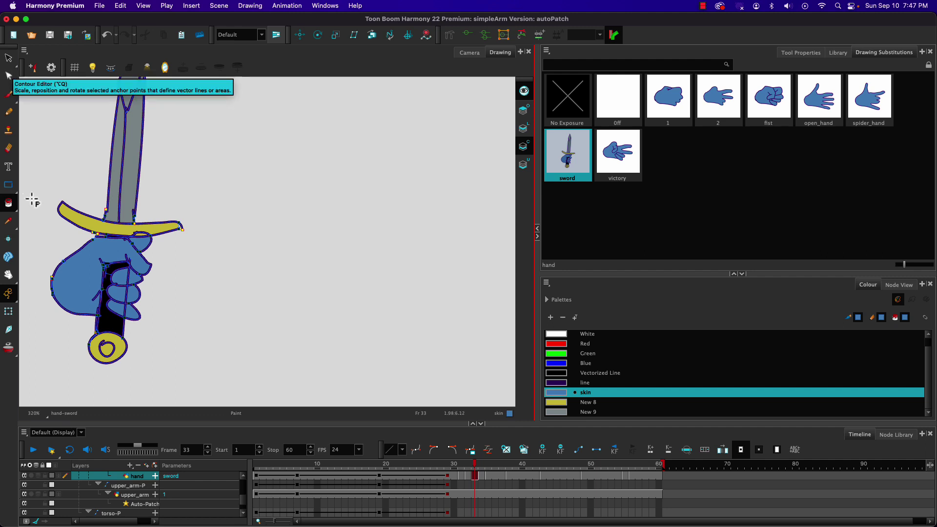
{"action": "left_click", "coordinate": [524, 147]}
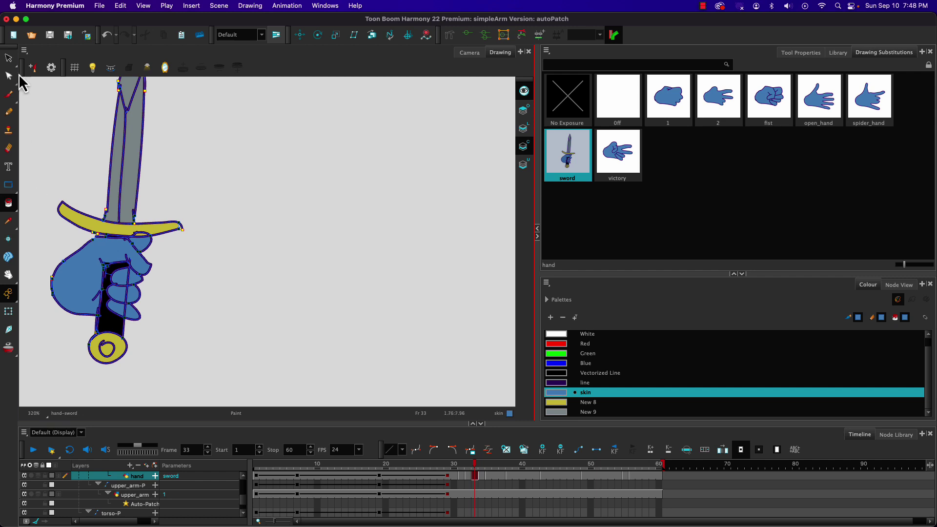
{"action": "left_click", "coordinate": [8, 58]}
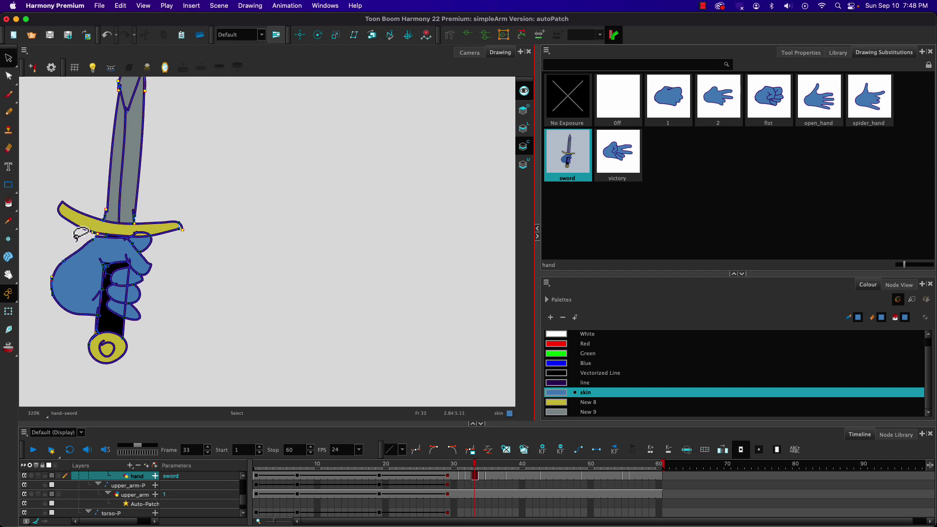
{"action": "left_click_drag", "start_coordinate": [70, 240], "coordinate": [102, 234]}
{"action": "key", "text": "super+a"}
{"action": "key", "text": "Delete"}
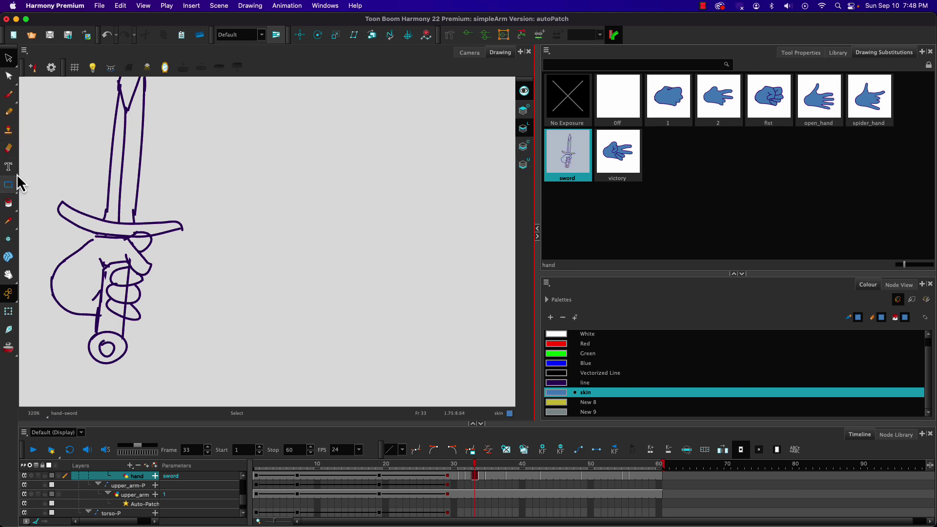
Erase the finger and grip lines inside the sword hand's Line Art and close its upper contour with a pencil stroke in the line colour
{"action": "left_click", "coordinate": [9, 148]}
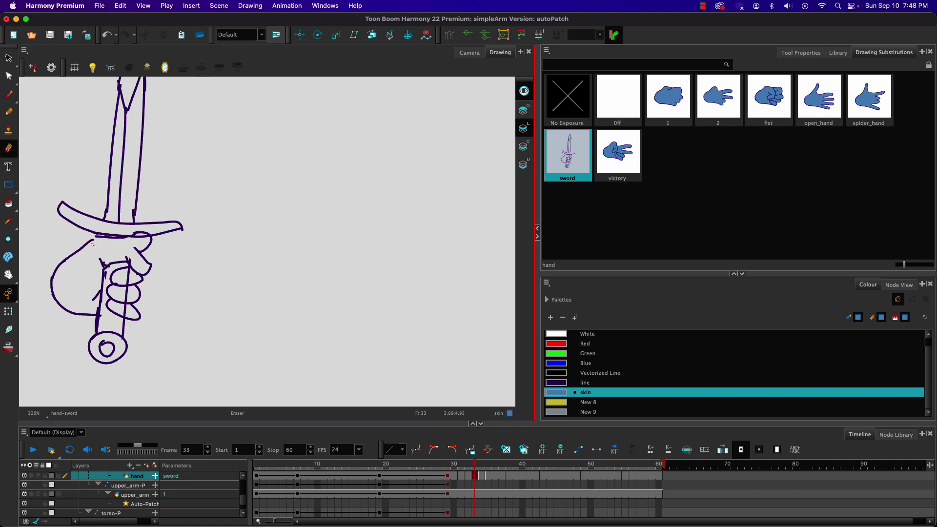
{"action": "mouse_move", "coordinate": [92, 244]}
{"action": "left_mouse_down"}
{"action": "mouse_move", "coordinate": [137, 240]}
{"action": "mouse_move", "coordinate": [96, 244]}
{"action": "mouse_move", "coordinate": [136, 247]}
{"action": "mouse_move", "coordinate": [91, 260]}
{"action": "mouse_move", "coordinate": [107, 258]}
{"action": "mouse_move", "coordinate": [93, 309]}
{"action": "mouse_move", "coordinate": [125, 314]}
{"action": "mouse_move", "coordinate": [112, 292]}
{"action": "mouse_move", "coordinate": [124, 291]}
{"action": "mouse_move", "coordinate": [125, 273]}
{"action": "mouse_move", "coordinate": [99, 287]}
{"action": "mouse_move", "coordinate": [101, 307]}
{"action": "mouse_move", "coordinate": [103, 263]}
{"action": "mouse_move", "coordinate": [135, 269]}
{"action": "left_mouse_up"}
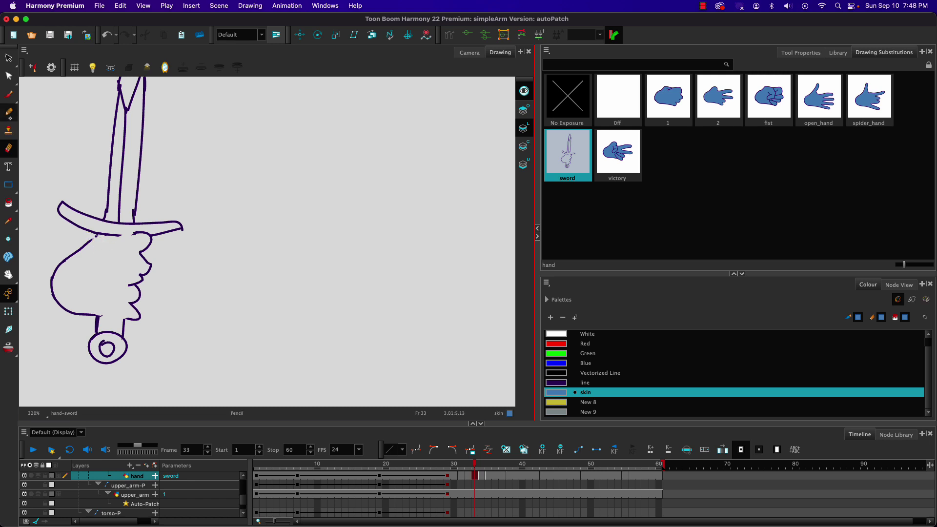
{"action": "left_click", "coordinate": [8, 111]}
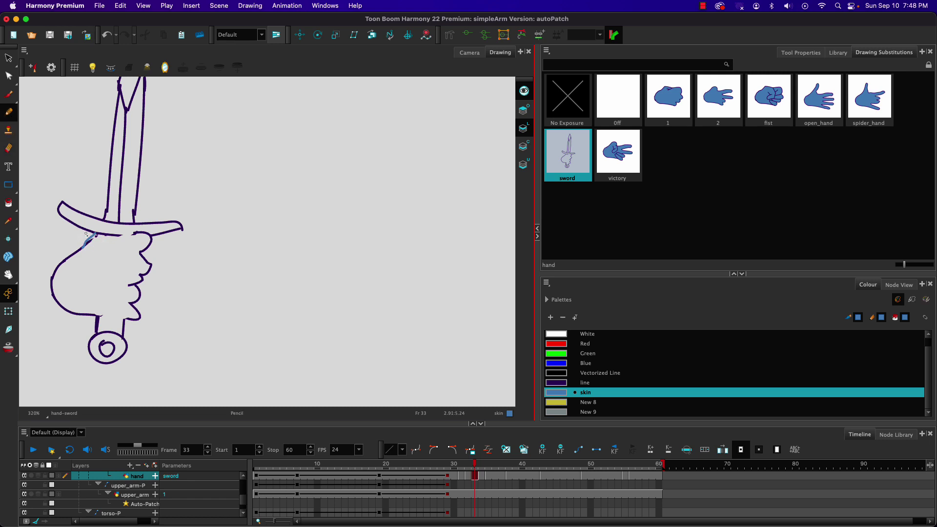
{"action": "key", "text": "super+z"}
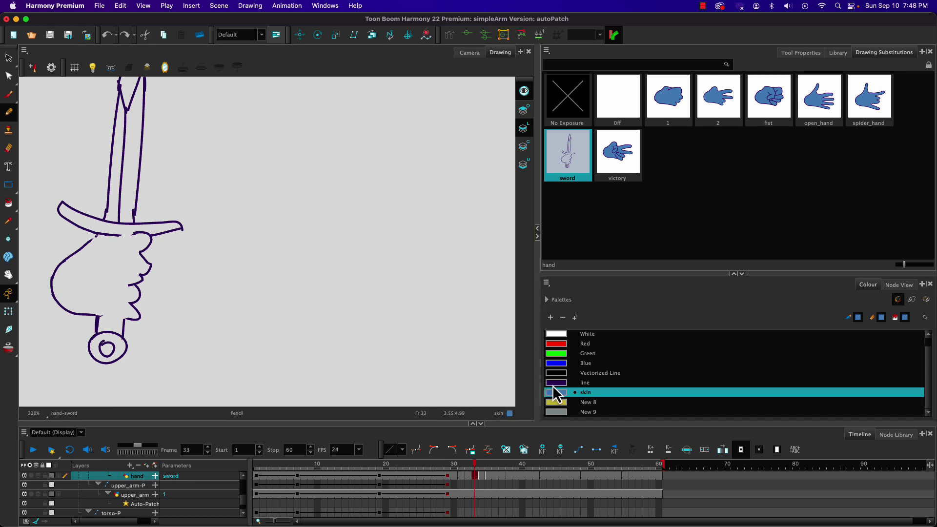
{"action": "left_click", "coordinate": [555, 383]}
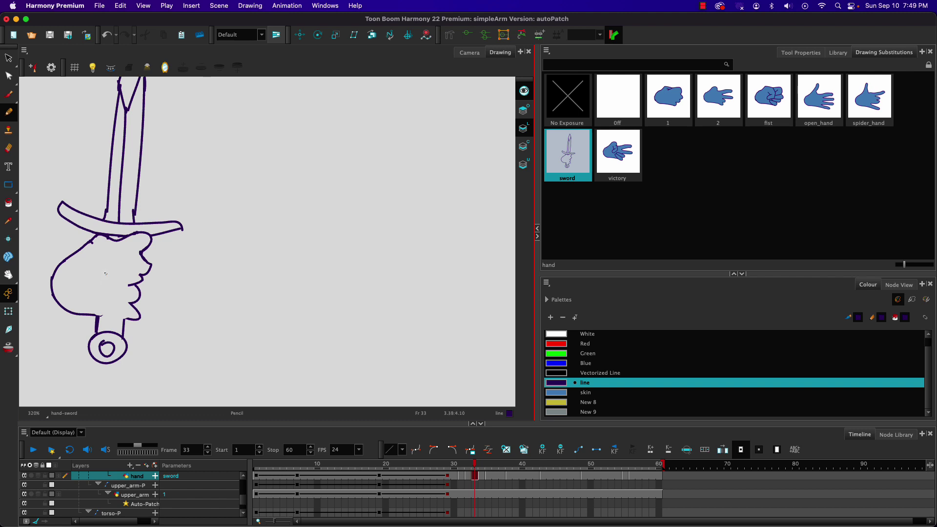
Erase the rough finger-side contour of the sword hand and redraw it as a smooth wavy pencil line in the line colour
{"action": "left_click", "coordinate": [9, 148]}
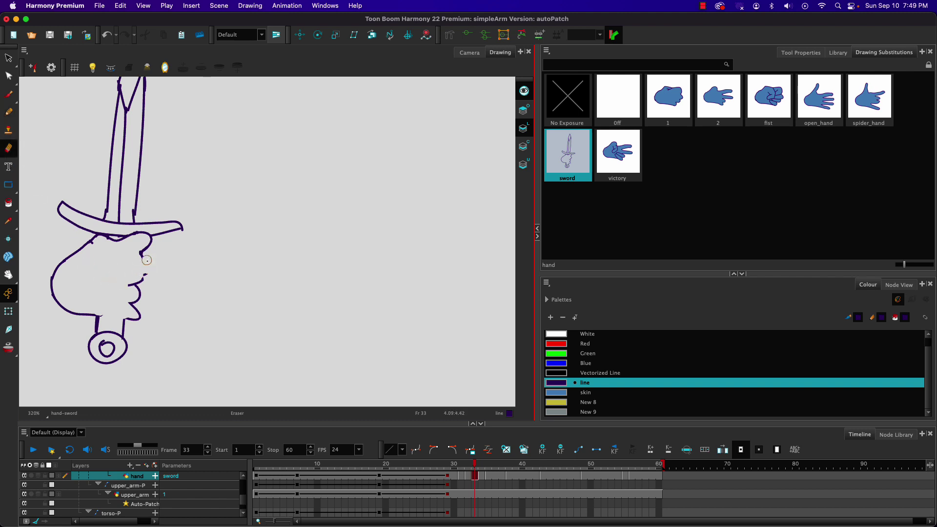
{"action": "left_click_drag", "start_coordinate": [146, 260], "coordinate": [124, 285]}
{"action": "left_click", "coordinate": [9, 111]}
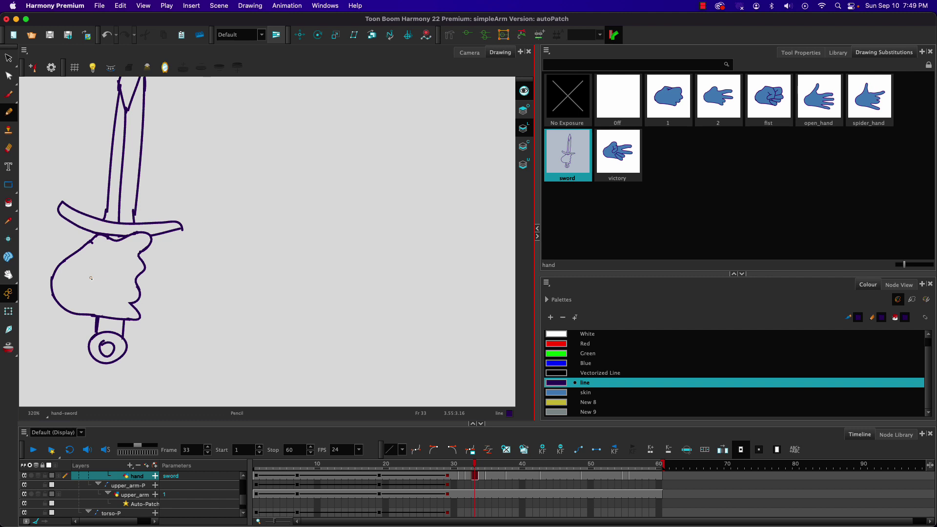
Select the sword drawing's whole Line Art and create matching strokes from it on the Colour Art layer
{"action": "left_click", "coordinate": [8, 58]}
{"action": "key", "text": "ctrl+a"}
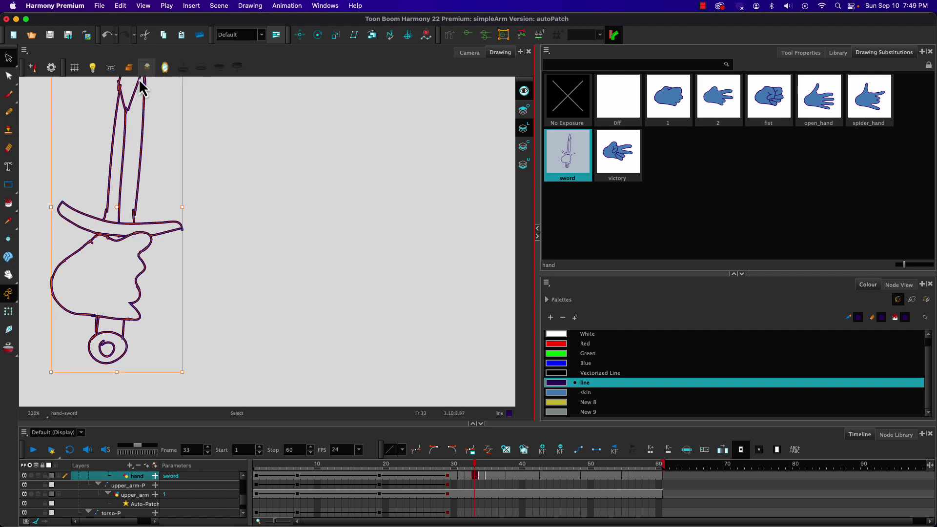
{"action": "left_click", "coordinate": [524, 147]}
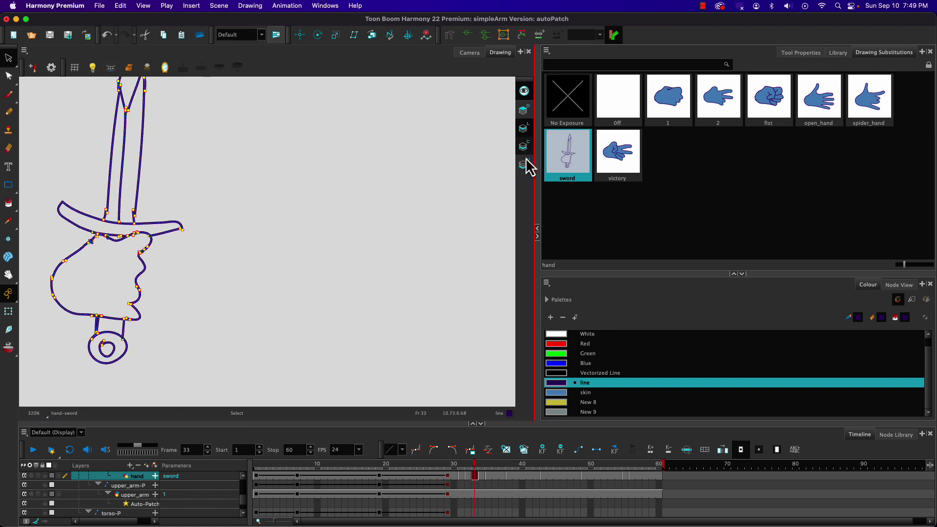
Fill the hand shape of the sword drawing with the skin colour on the Colour Art layer
{"action": "left_click", "coordinate": [559, 393]}
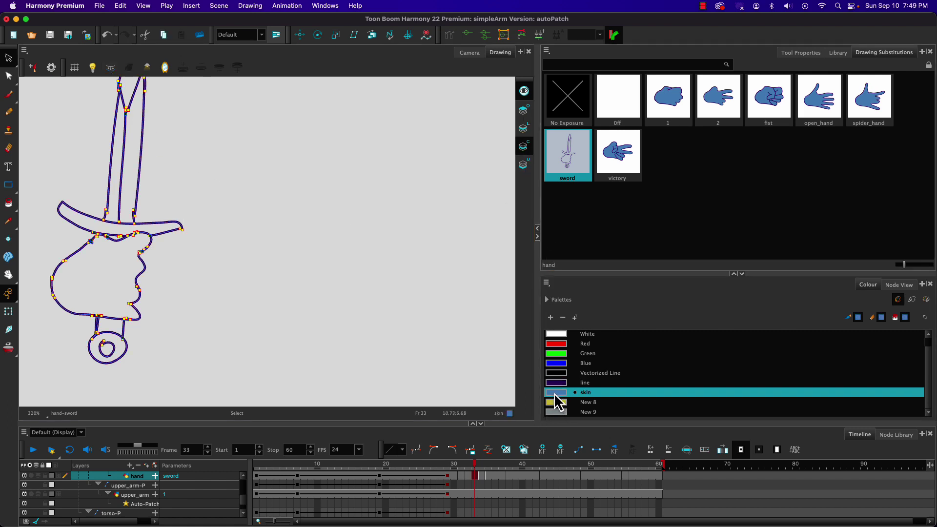
{"action": "left_click", "coordinate": [9, 204]}
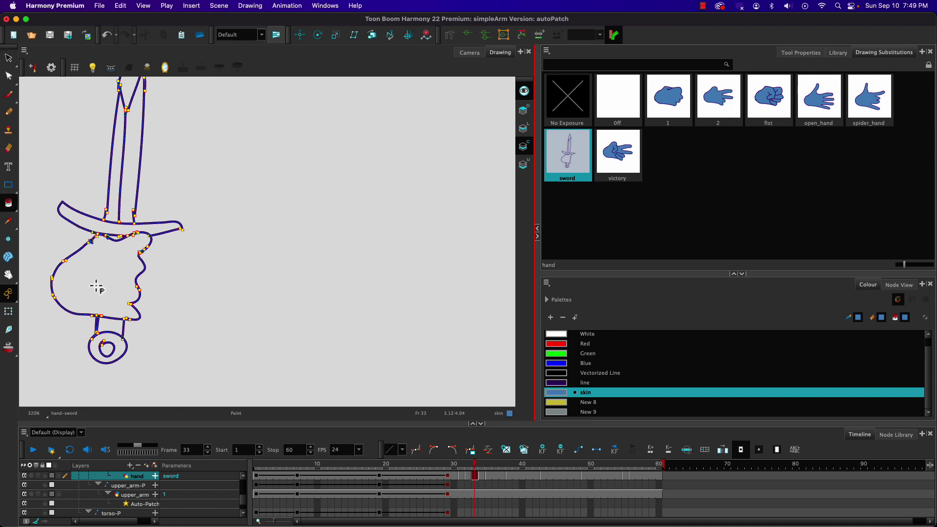
{"action": "scroll", "coordinate": [94, 283], "scroll_direction": "down", "scroll_amount": 6}
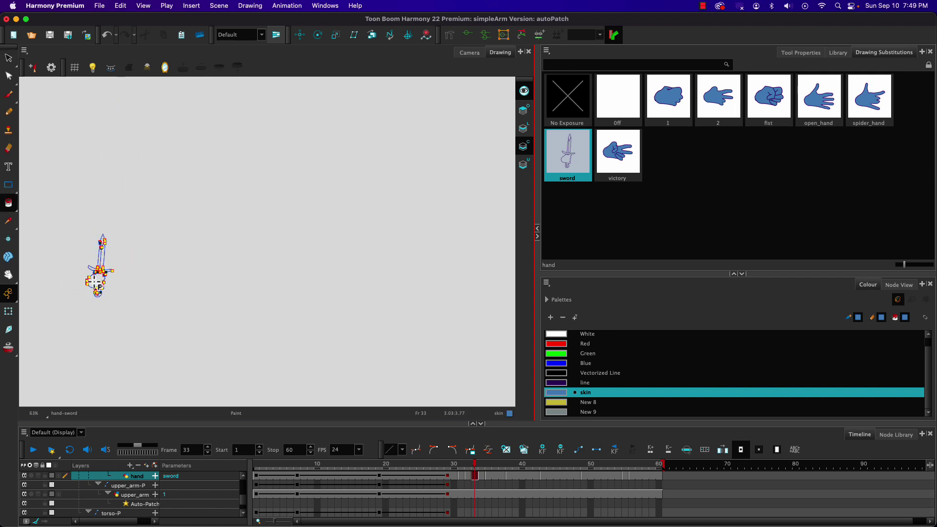
{"action": "scroll", "coordinate": [96, 283], "scroll_direction": "up", "scroll_amount": 5}
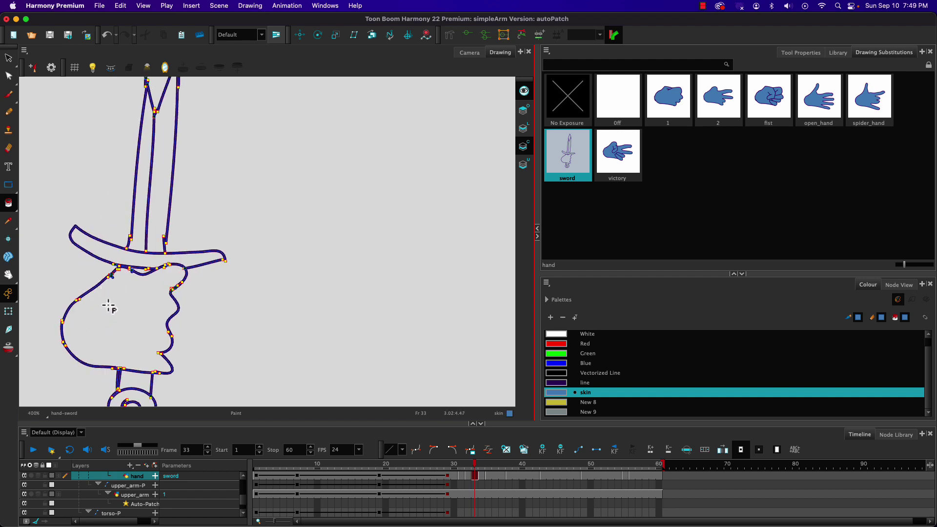
{"action": "left_click", "coordinate": [118, 311]}
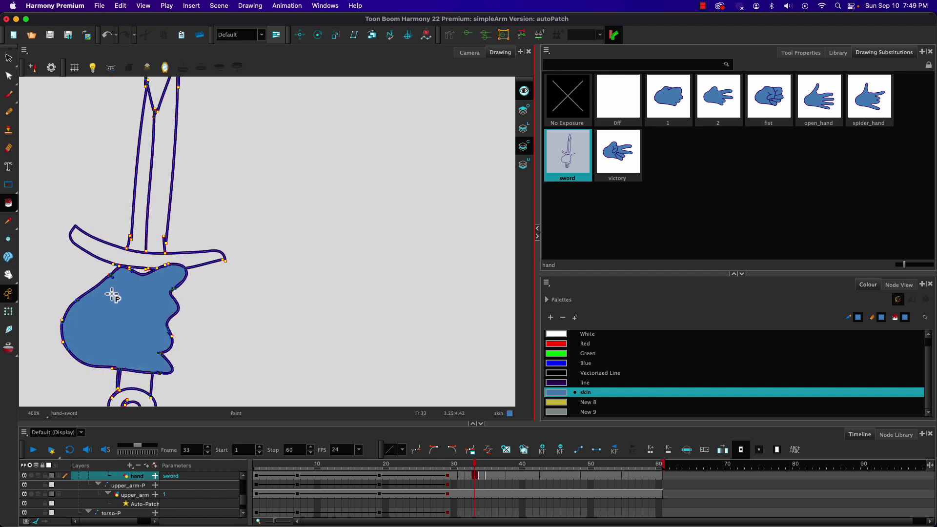
{"action": "scroll", "coordinate": [112, 296], "scroll_direction": "down", "scroll_amount": 2}
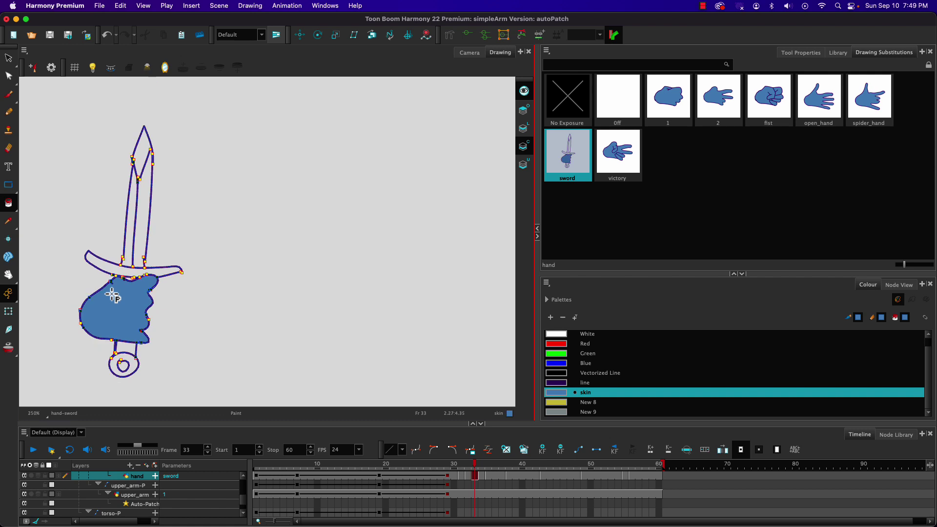
Show only the Colour Art and paint the sword's grip Black, both below the hand and in the small gap under the crossguard
{"action": "left_click", "coordinate": [557, 374]}
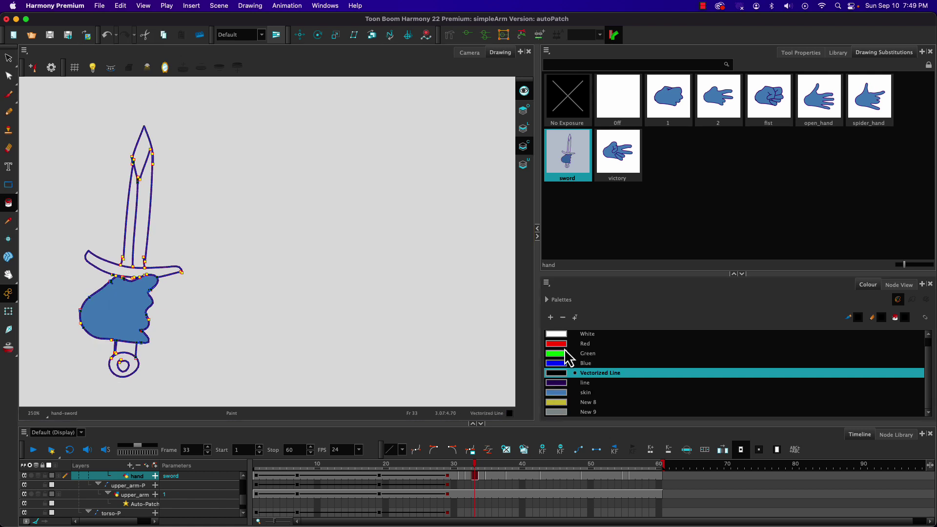
{"action": "scroll", "coordinate": [561, 353], "scroll_direction": "up", "scroll_amount": 1}
{"action": "left_click", "coordinate": [558, 336]}
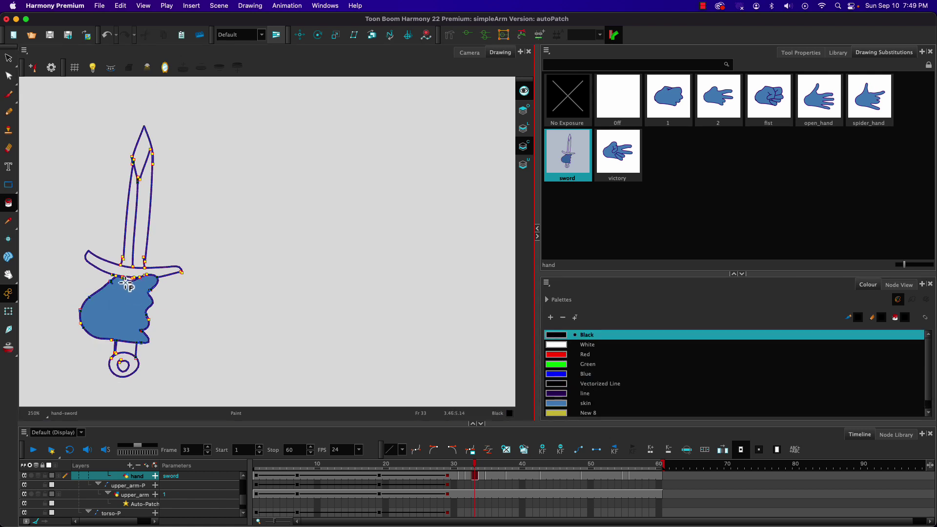
{"action": "scroll", "coordinate": [121, 335], "scroll_direction": "up", "scroll_amount": 1}
{"action": "scroll", "coordinate": [121, 335], "scroll_direction": "down", "scroll_amount": 3}
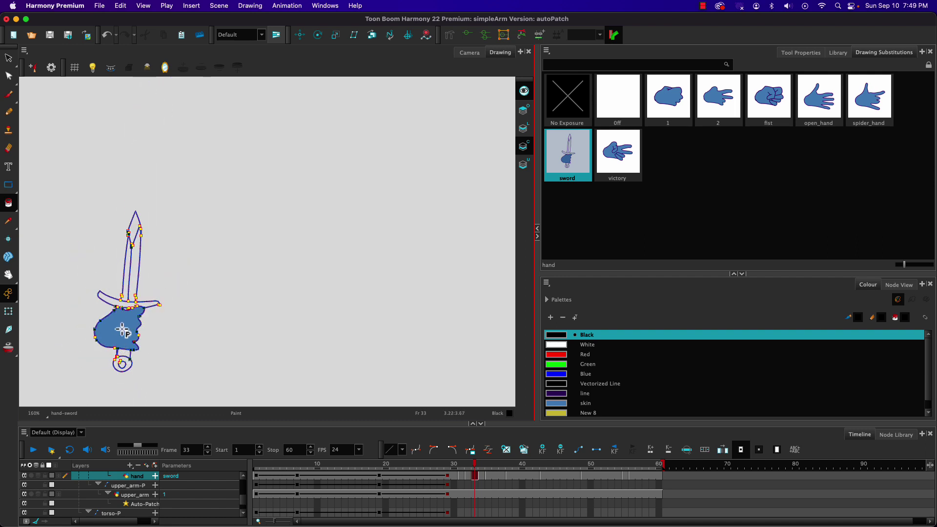
{"action": "left_click", "coordinate": [524, 93]}
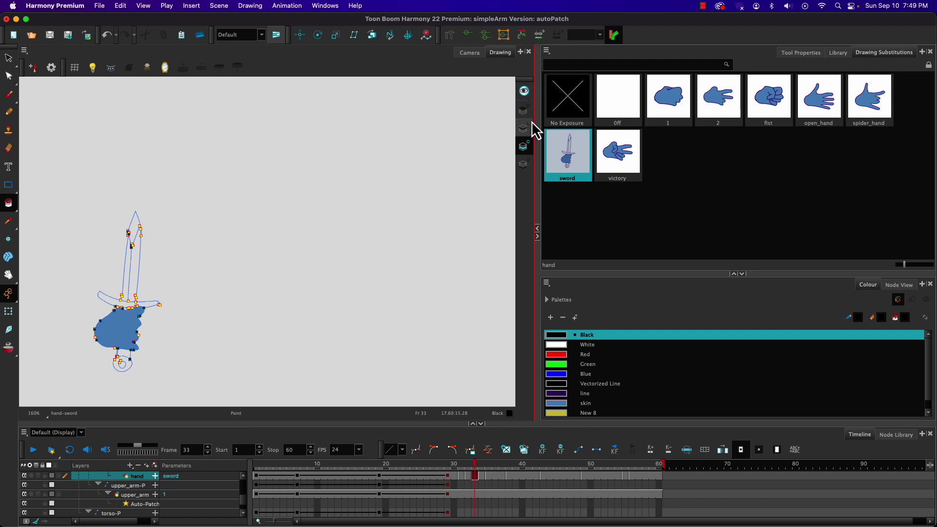
{"action": "scroll", "coordinate": [117, 344], "scroll_direction": "up", "scroll_amount": 6}
{"action": "left_click", "coordinate": [129, 382]}
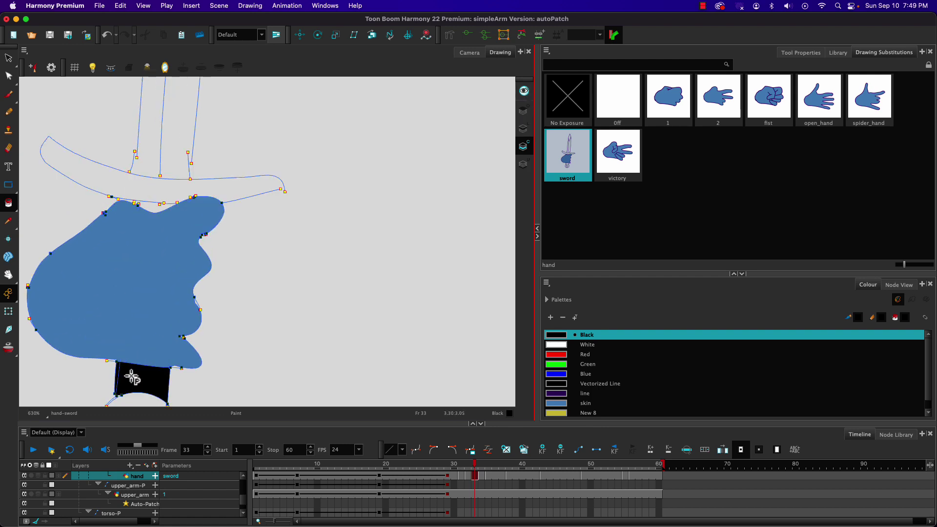
{"action": "left_click", "coordinate": [147, 208]}
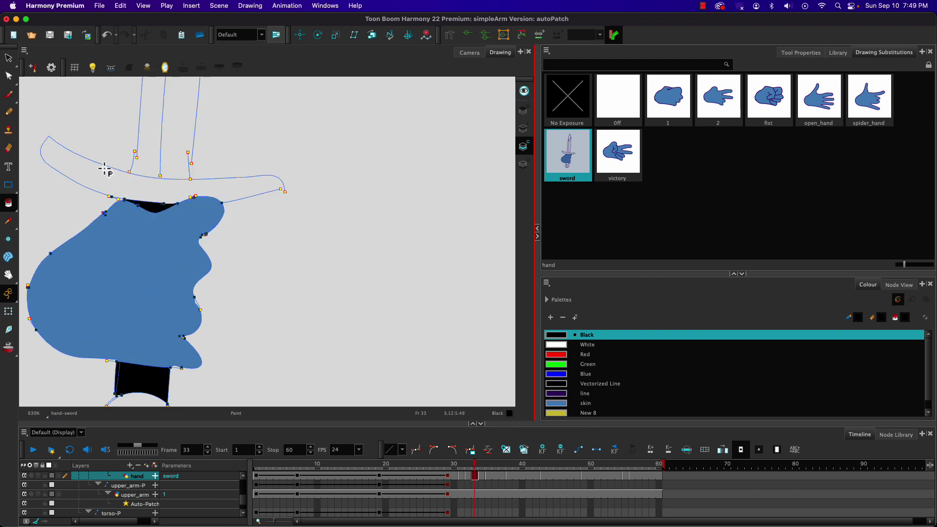
Paint the sword's round pommel and its crossguard with the yellow New 8 colour
{"action": "scroll", "coordinate": [105, 169], "scroll_direction": "down", "scroll_amount": 3}
{"action": "left_click", "coordinate": [556, 413]}
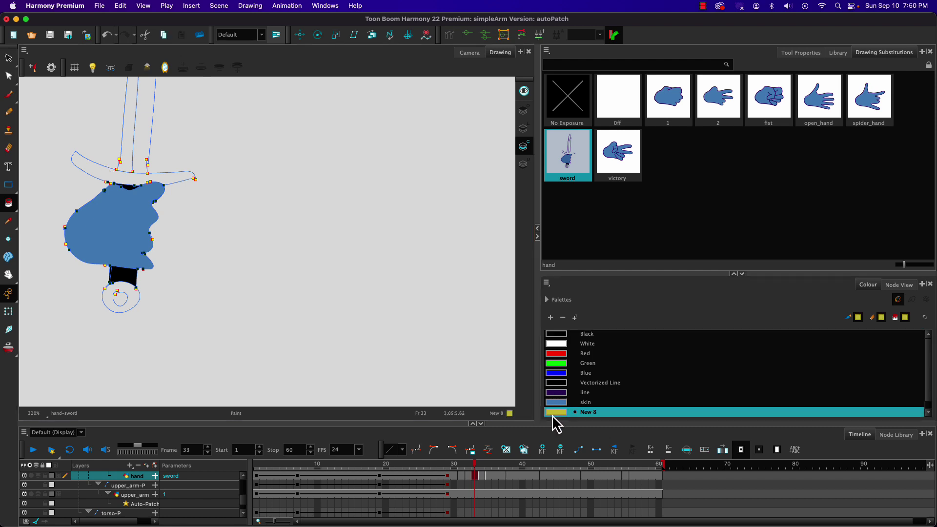
{"action": "left_click", "coordinate": [106, 295]}
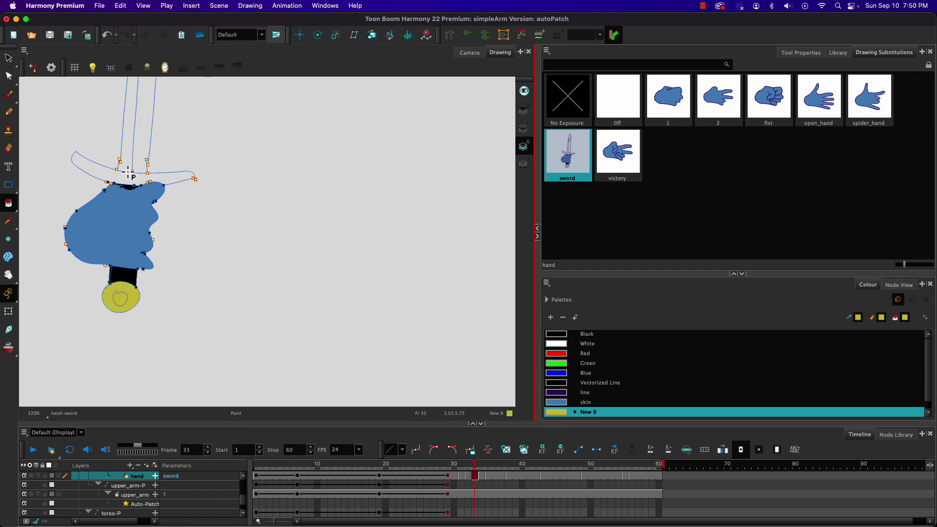
{"action": "left_click", "coordinate": [109, 173]}
Paint the sword's tip and blade with the grey New 9 colour
{"action": "scroll", "coordinate": [559, 411], "scroll_direction": "down", "scroll_amount": 1}
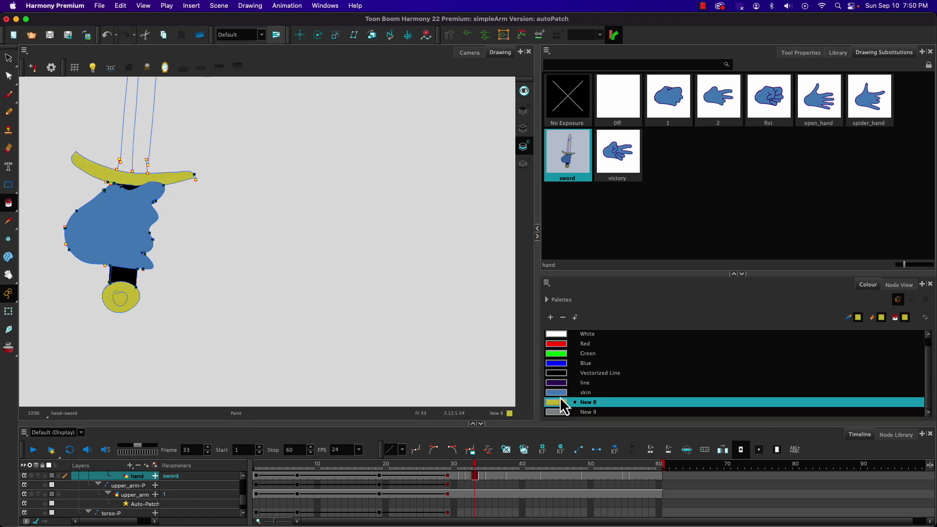
{"action": "left_click", "coordinate": [555, 411]}
{"action": "scroll", "coordinate": [556, 410], "scroll_direction": "up", "scroll_amount": 1}
{"action": "scroll", "coordinate": [125, 171], "scroll_direction": "up", "scroll_amount": 2}
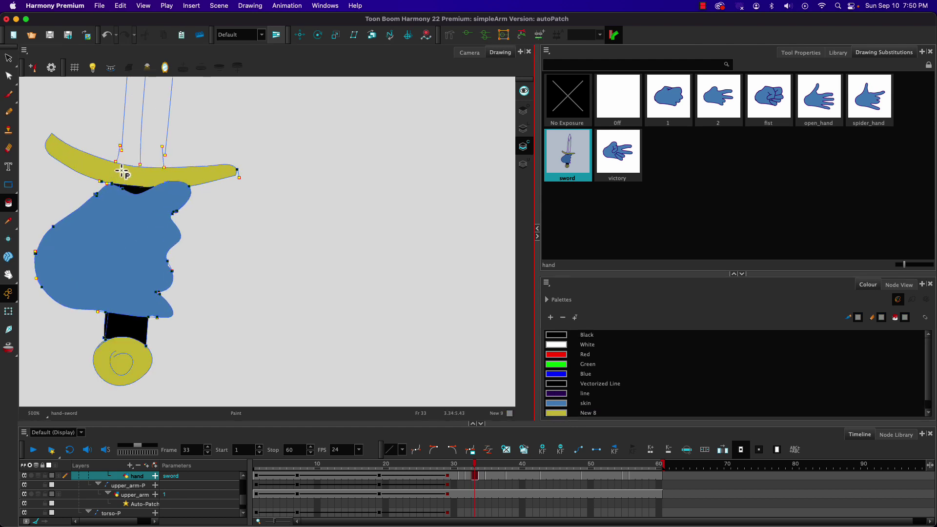
{"action": "scroll", "coordinate": [121, 156], "scroll_direction": "down", "scroll_amount": 5}
{"action": "left_click", "coordinate": [132, 93]}
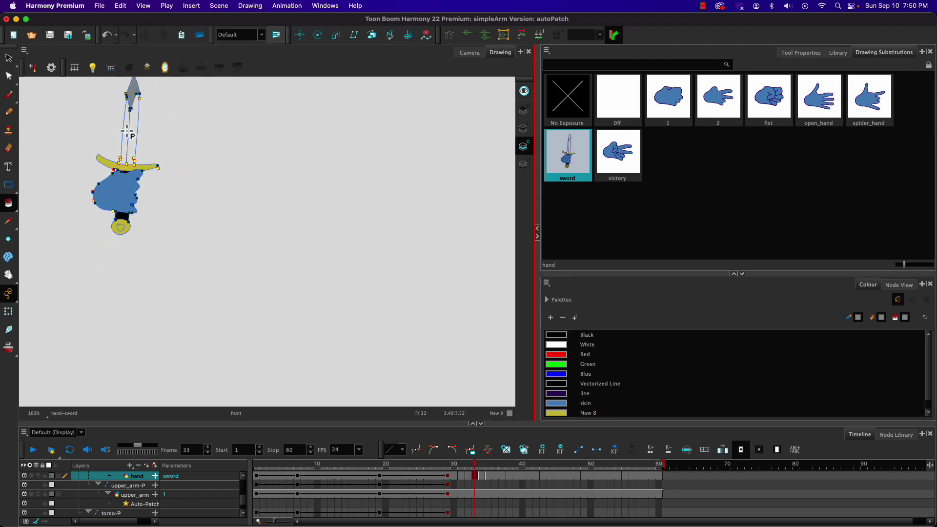
{"action": "left_click", "coordinate": [129, 129]}
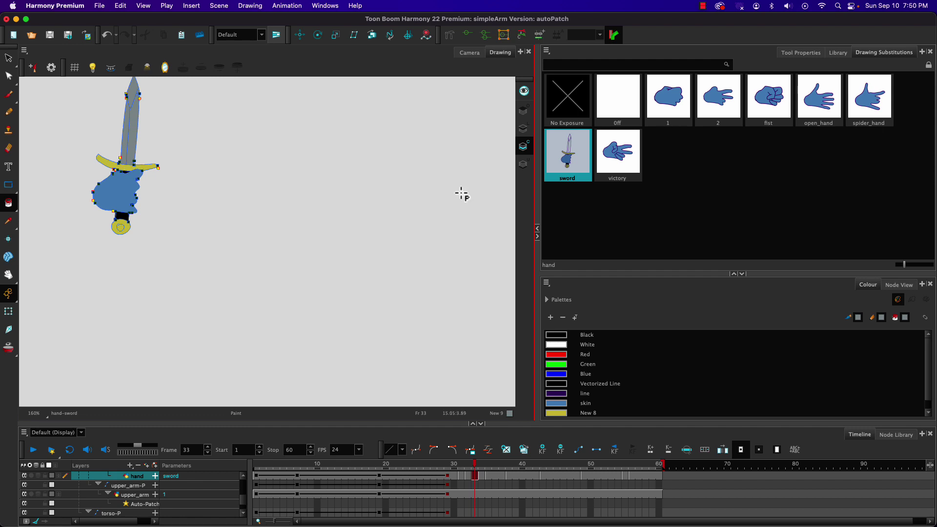
Make Line Art the current layer so the sword's outlines show over its Colour Art, and return to the Camera view
{"action": "left_click", "coordinate": [523, 127]}
{"action": "left_click", "coordinate": [523, 110]}
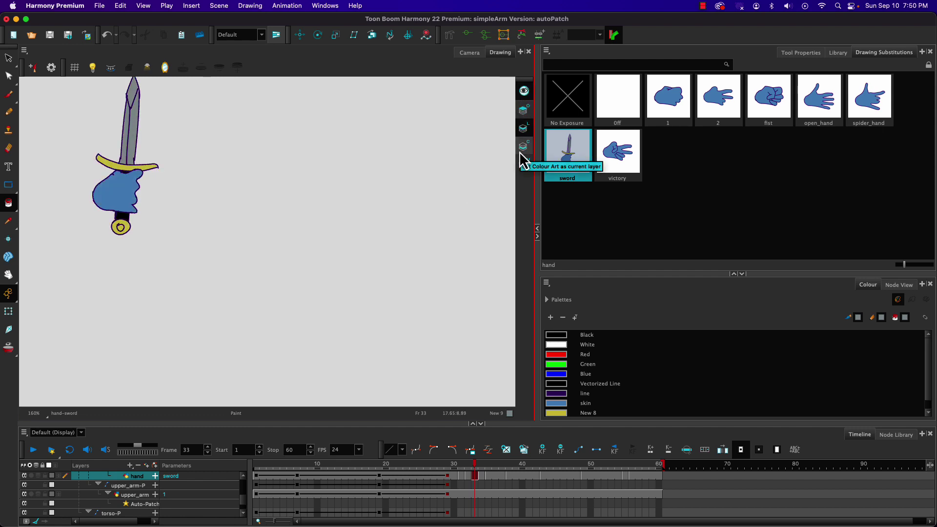
{"action": "left_click", "coordinate": [469, 52]}
Swap the hand's victory drawing for drawing substitution 2 at frames 32 and 31
{"action": "left_click", "coordinate": [469, 471]}
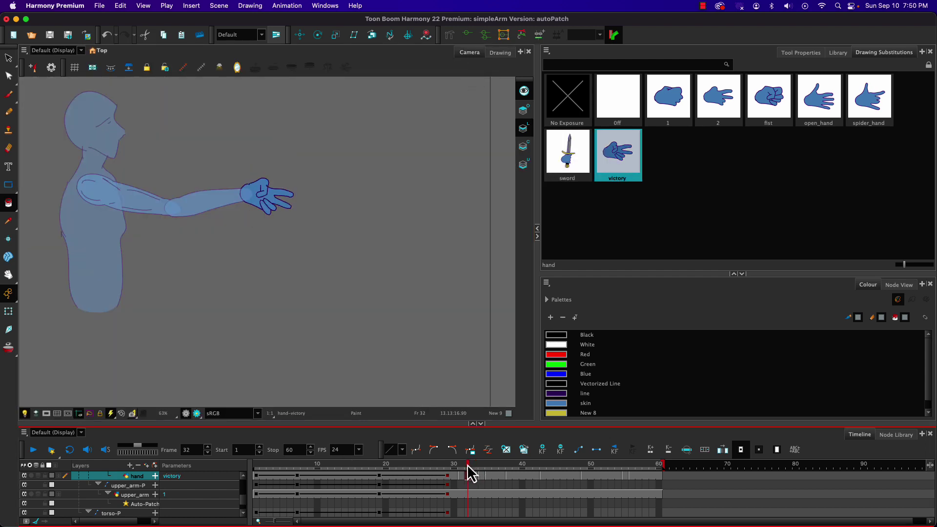
{"action": "left_click", "coordinate": [469, 475]}
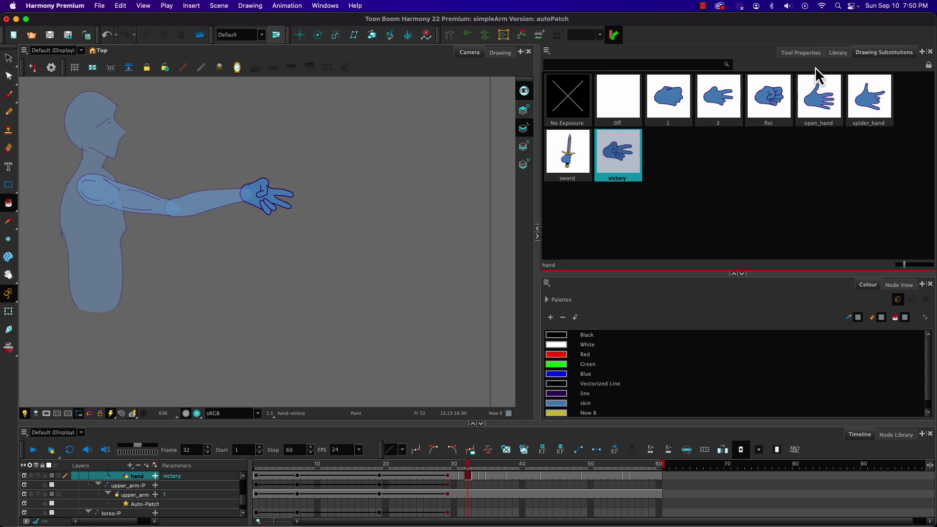
{"action": "left_click", "coordinate": [718, 98]}
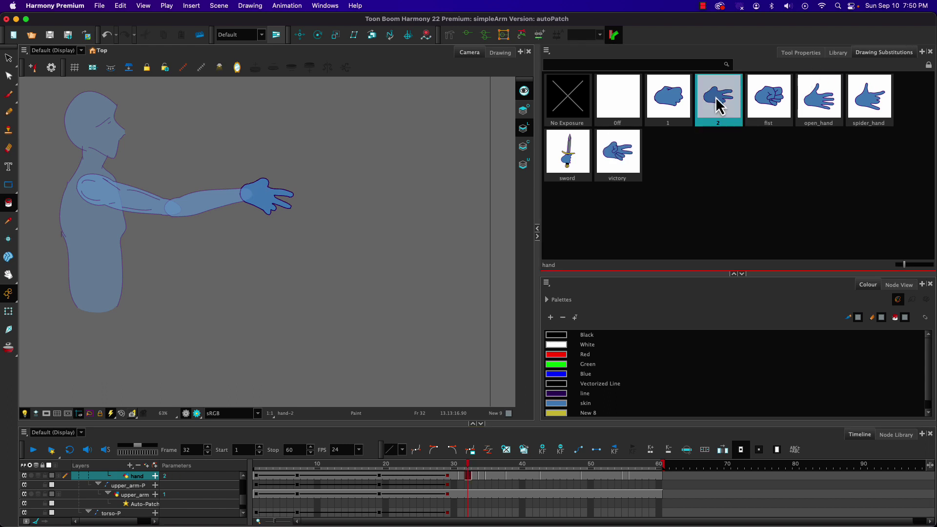
{"action": "left_click", "coordinate": [464, 464]}
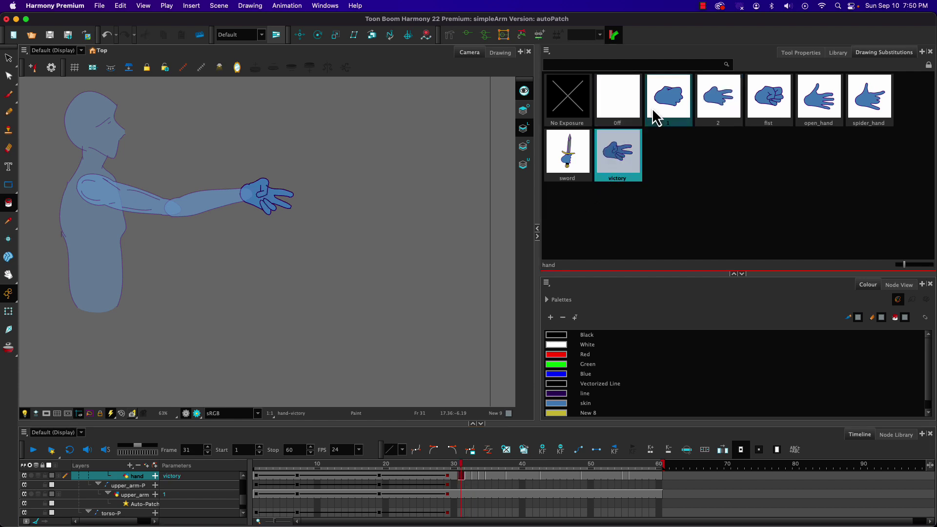
{"action": "left_click", "coordinate": [712, 112]}
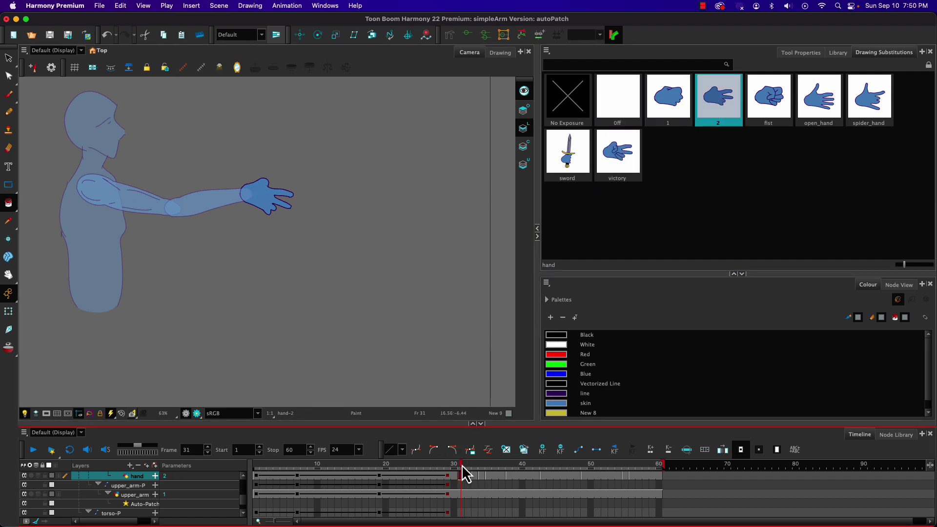
Set the hand to drawing substitution 1 at frames 37 and 39
{"action": "left_click_drag", "start_coordinate": [470, 464], "coordinate": [503, 461]}
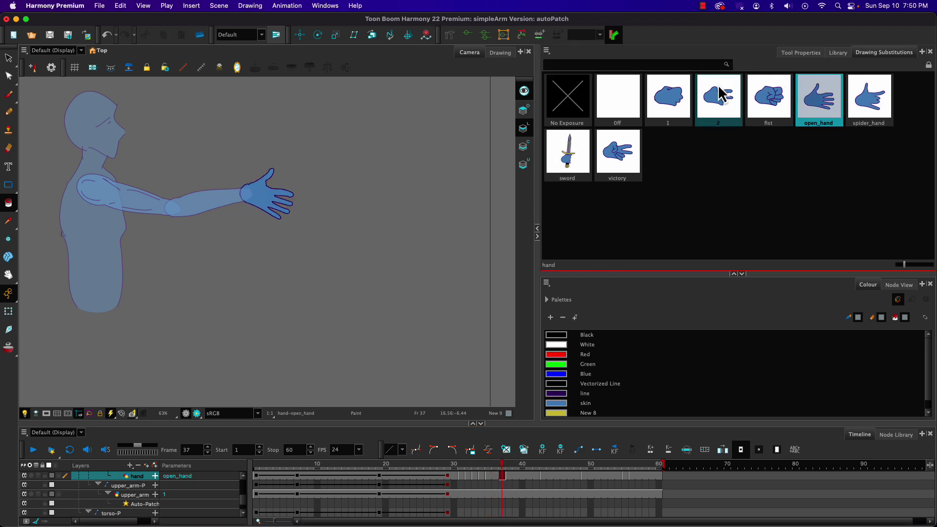
{"action": "left_click", "coordinate": [664, 102]}
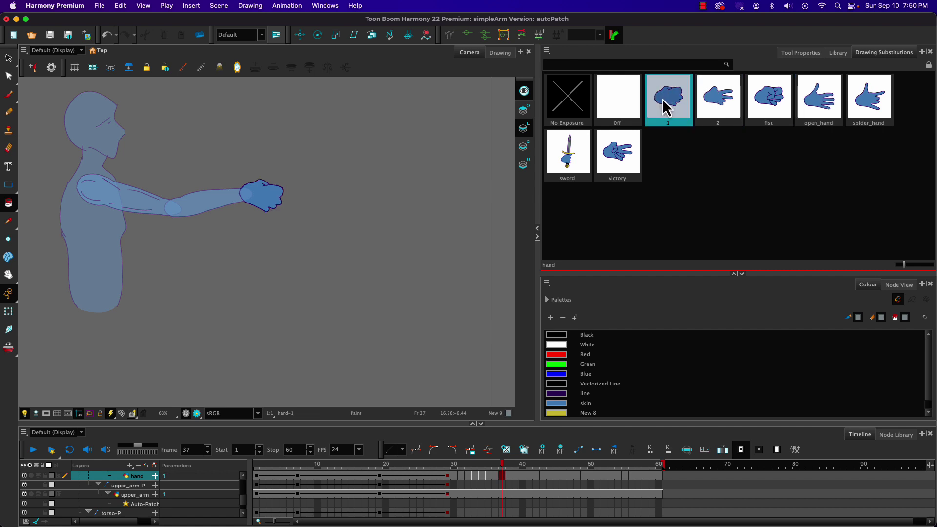
{"action": "left_click_drag", "start_coordinate": [502, 461], "coordinate": [515, 465]}
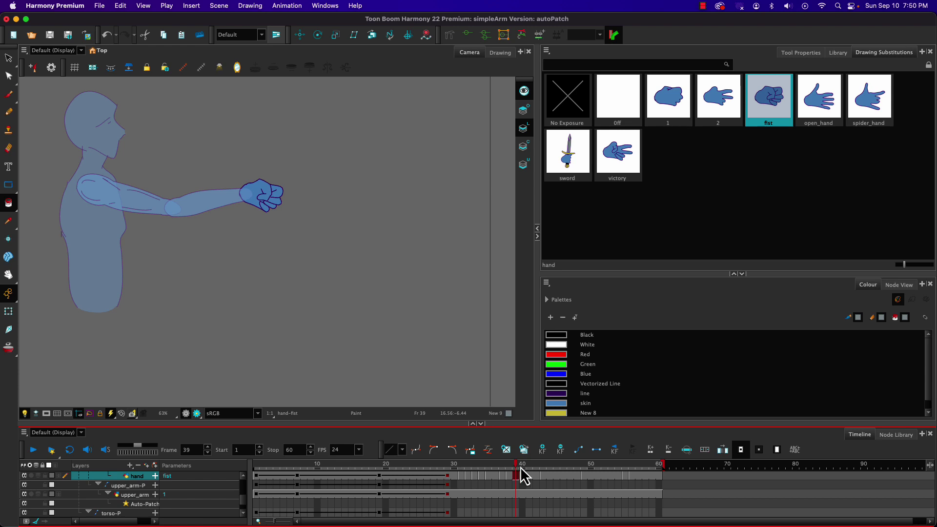
{"action": "left_click", "coordinate": [668, 97]}
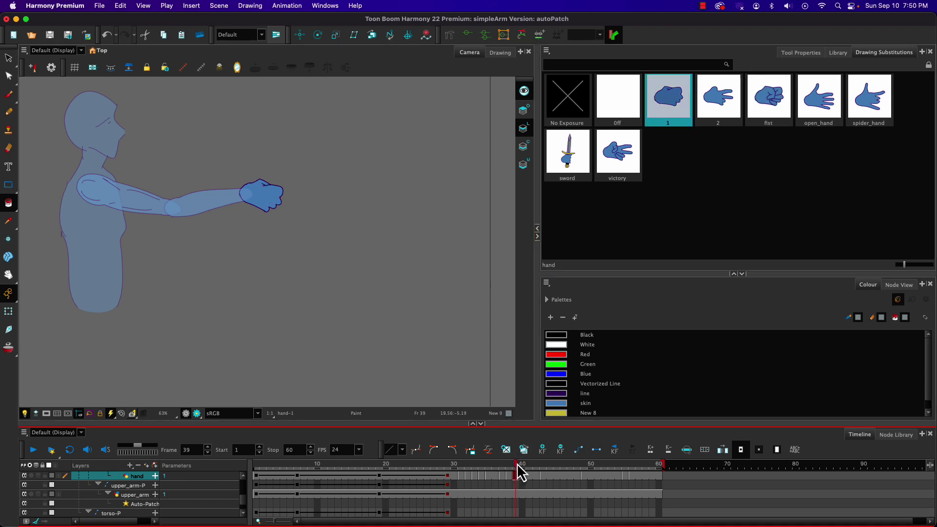
Scrub through the remaining hand poses and play the animation to check the drawing substitutions
{"action": "left_click_drag", "start_coordinate": [538, 467], "coordinate": [588, 471]}
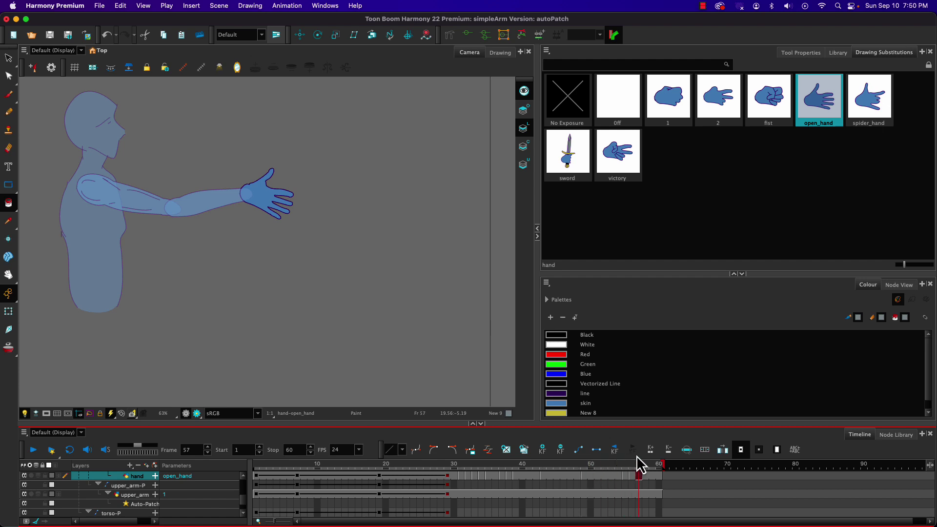
{"action": "left_click_drag", "start_coordinate": [638, 459], "coordinate": [95, 440]}
{"action": "left_click", "coordinate": [33, 449]}
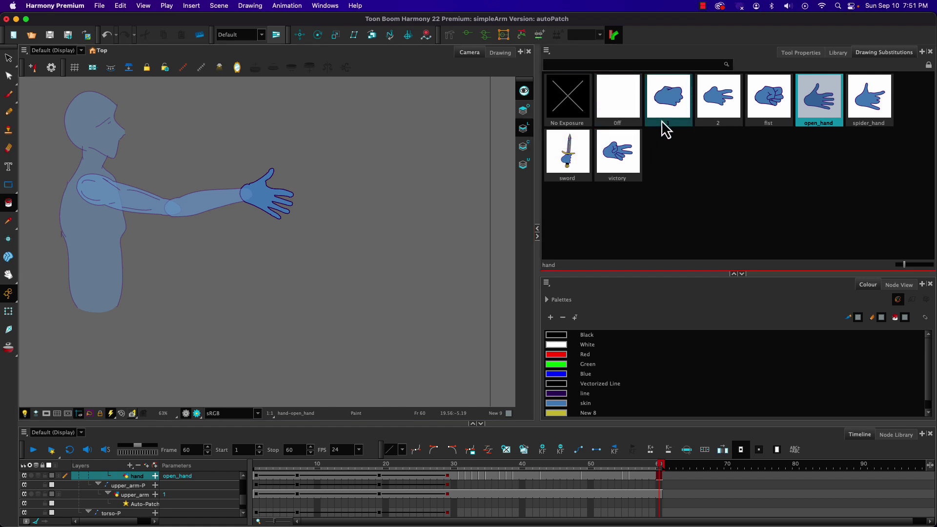
Enable Edit Mode for the drawing substitutions and rename hand drawing 1 as fron_fist
{"action": "left_click", "coordinate": [547, 51]}
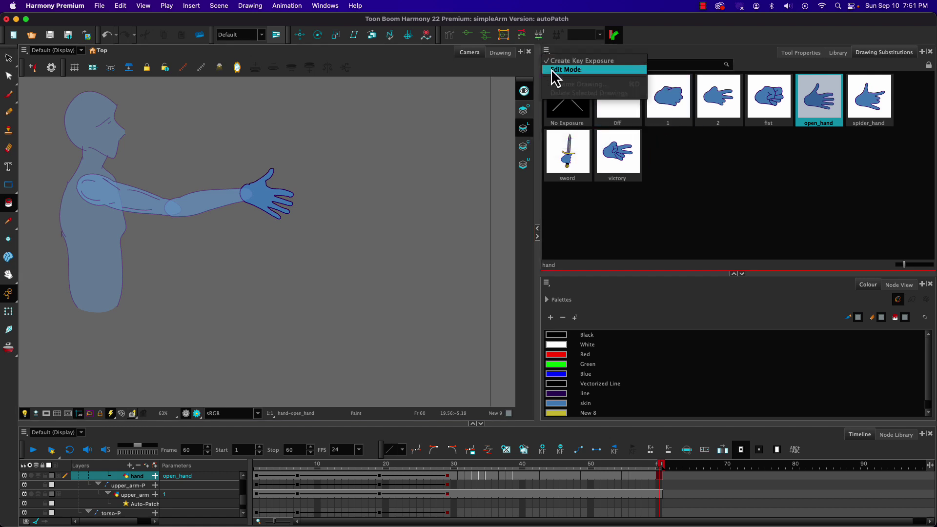
{"action": "left_click", "coordinate": [559, 69]}
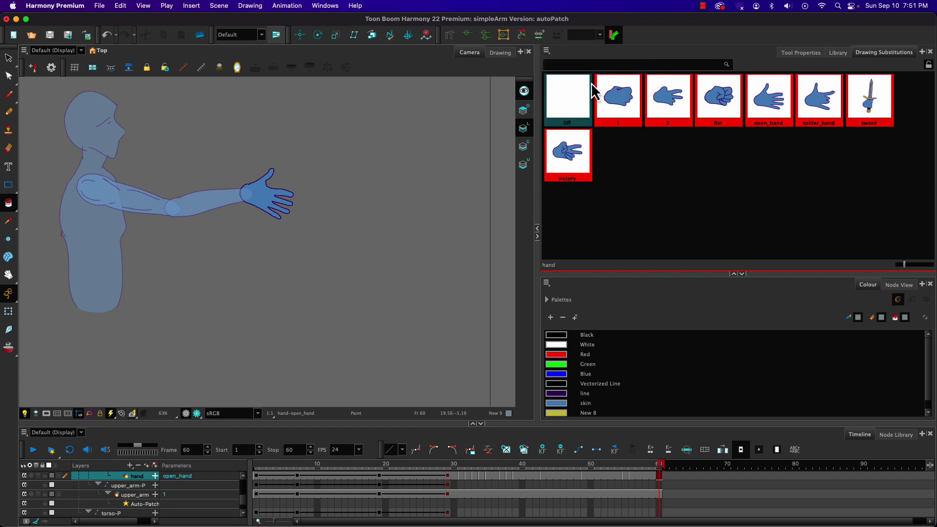
{"action": "double_click", "coordinate": [618, 108]}
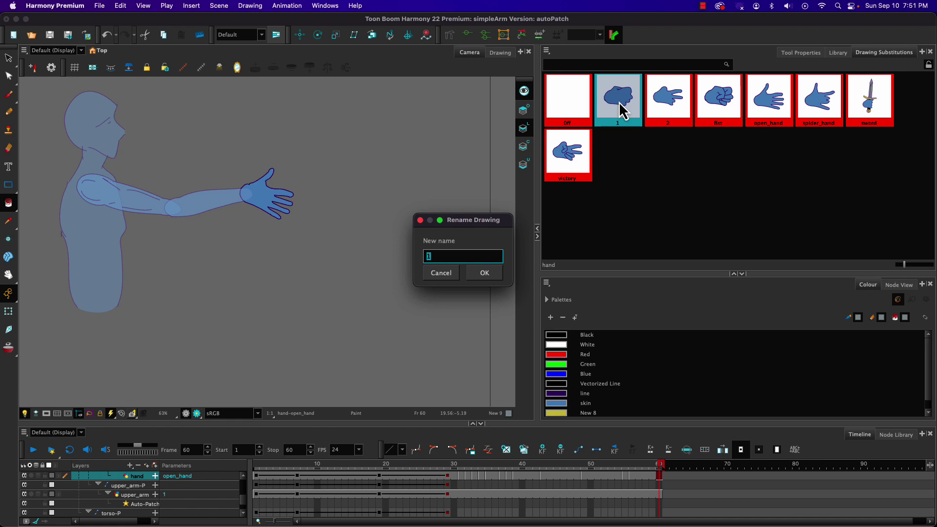
{"action": "type", "text": "fron"}
{"action": "type", "text": " fl"}
{"action": "type", "text": "st"}
{"action": "key", "text": "Return"}
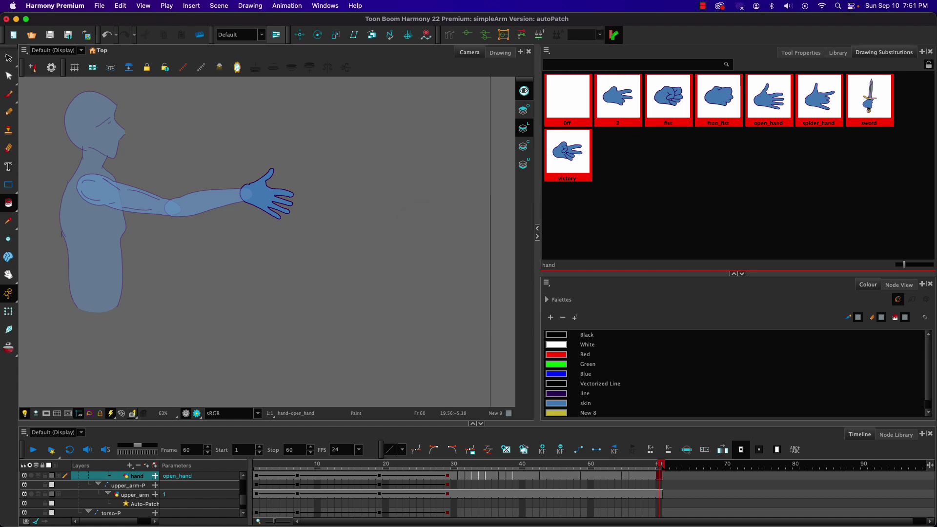
Rename hand drawing 2 as front_victory and turn off Edit Mode for the drawing substitutions
{"action": "left_click", "coordinate": [612, 107]}
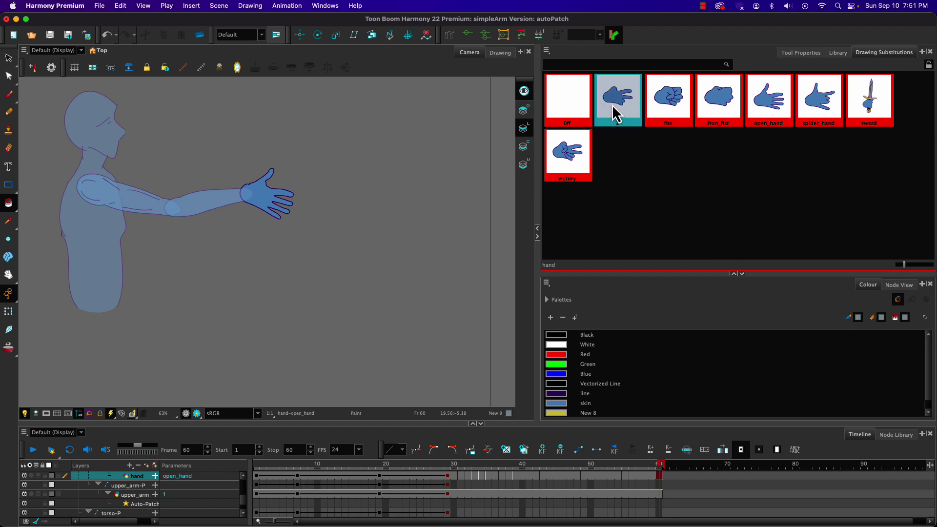
{"action": "key", "text": "super+d"}
{"action": "type", "text": "front vict"}
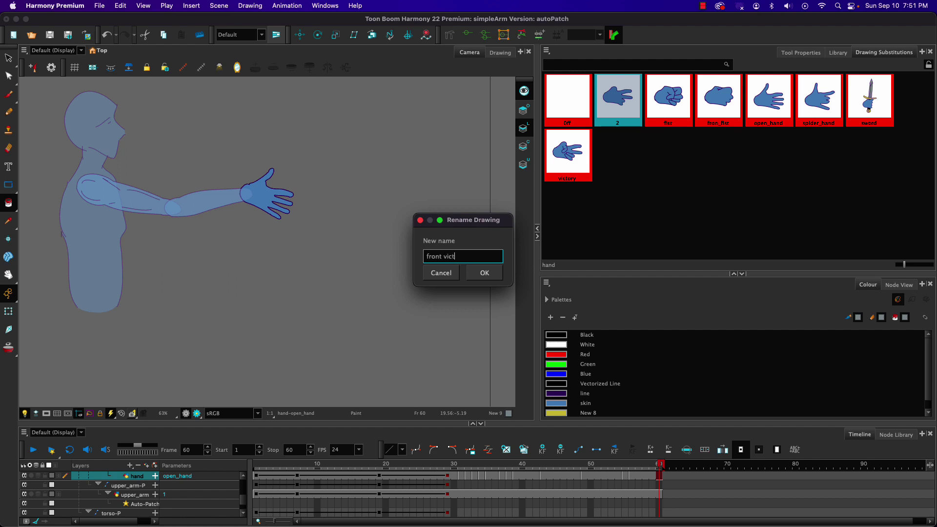
{"action": "type", "text": "ory"}
{"action": "key", "text": "Return"}
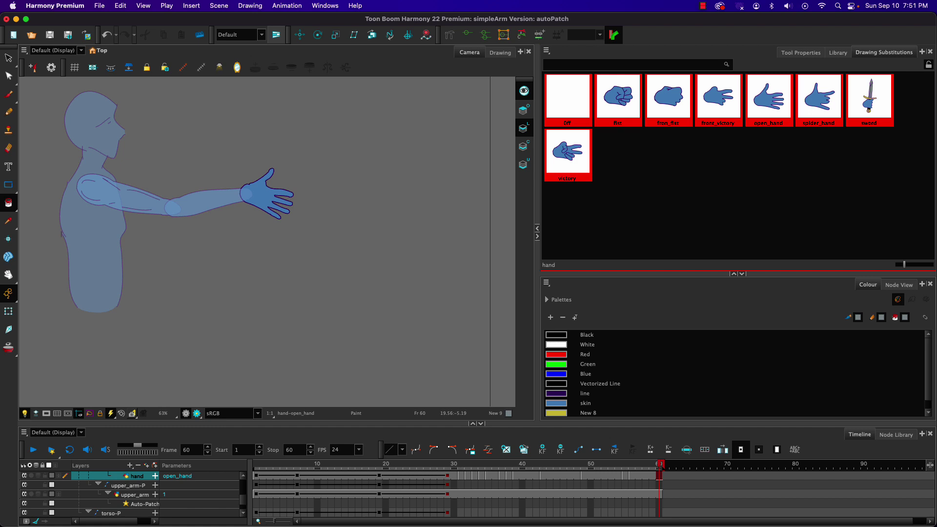
{"action": "left_click", "coordinate": [546, 51]}
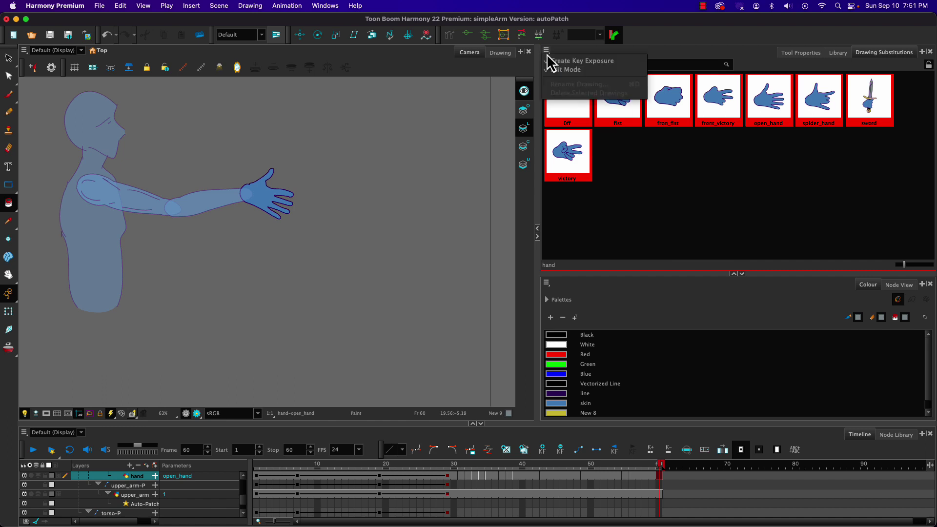
{"action": "left_click", "coordinate": [547, 68]}
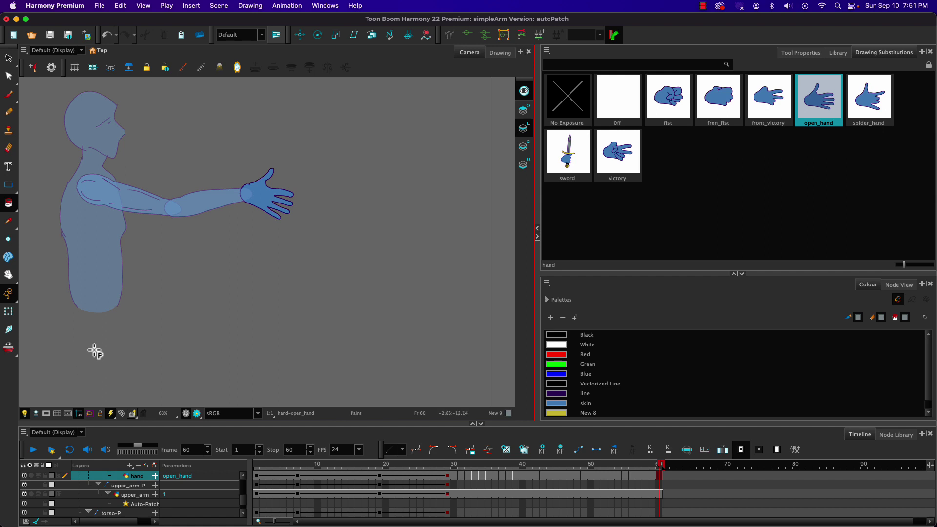
Collapse the master-P hierarchy in the timeline and move its frame 19 keyframes to frame 23
{"action": "mouse_move", "coordinate": [259, 469]}
{"action": "left_mouse_down"}
{"action": "mouse_move", "coordinate": [565, 461]}
{"action": "mouse_move", "coordinate": [291, 460]}
{"action": "mouse_move", "coordinate": [403, 461]}
{"action": "mouse_move", "coordinate": [305, 461]}
{"action": "mouse_move", "coordinate": [369, 459]}
{"action": "mouse_move", "coordinate": [336, 471]}
{"action": "mouse_move", "coordinate": [386, 478]}
{"action": "mouse_move", "coordinate": [303, 481]}
{"action": "mouse_move", "coordinate": [429, 468]}
{"action": "left_mouse_up"}
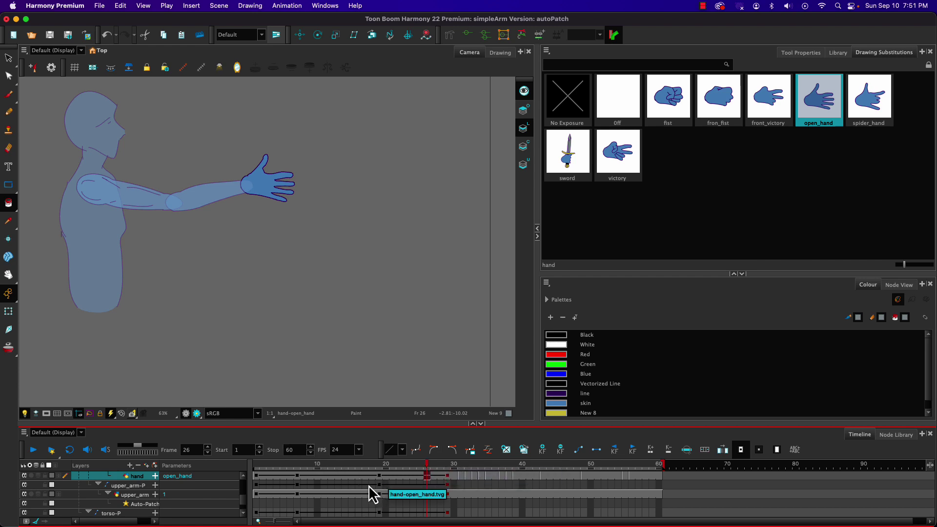
{"action": "scroll", "coordinate": [163, 490], "scroll_direction": "up", "scroll_amount": 3}
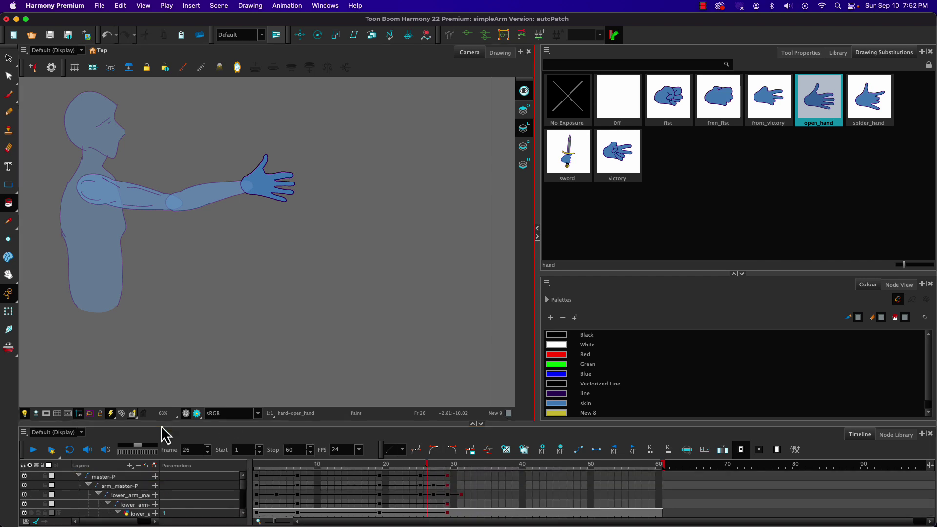
{"action": "left_click", "coordinate": [91, 483]}
{"action": "left_click", "coordinate": [79, 476]}
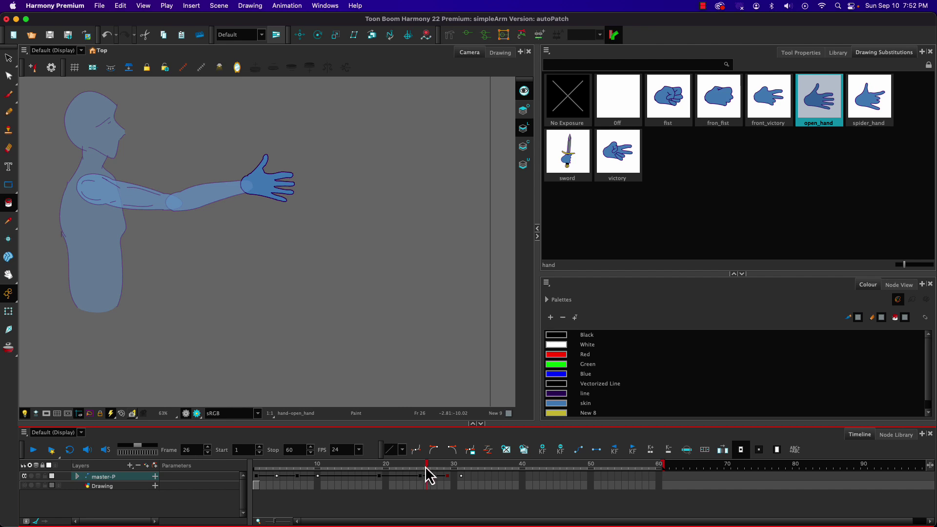
{"action": "left_click_drag", "start_coordinate": [425, 466], "coordinate": [377, 472]}
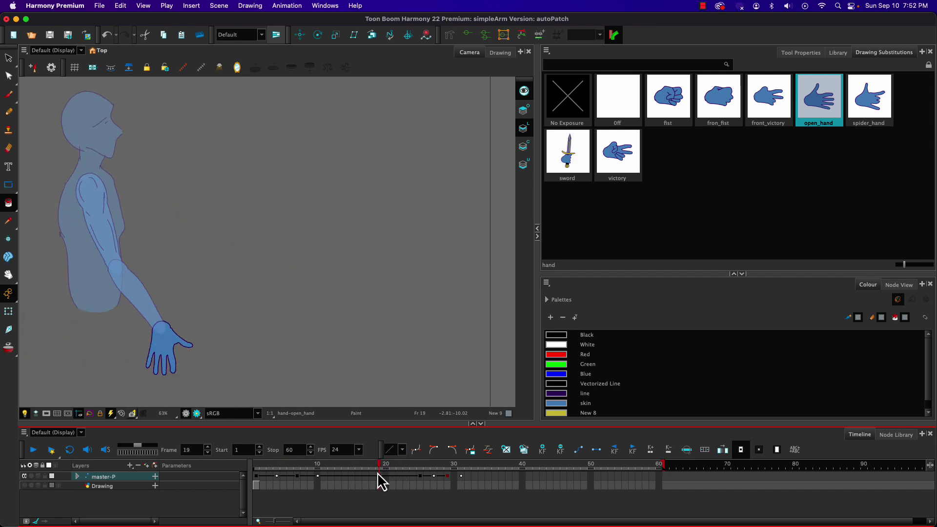
{"action": "left_click", "coordinate": [380, 476]}
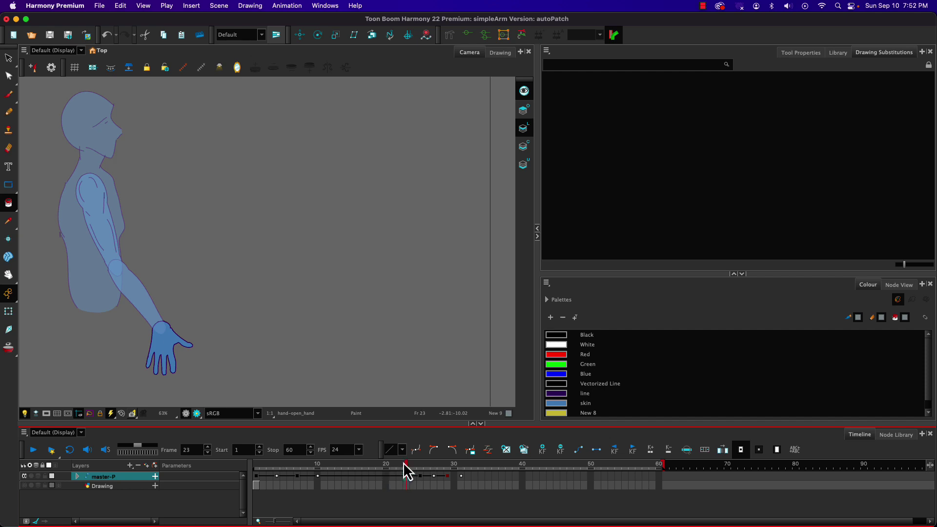
Play the arm animation from the first frame to check the adjusted keyframe timing
{"action": "left_click_drag", "start_coordinate": [404, 463], "coordinate": [247, 473]}
{"action": "key", "text": "Return"}
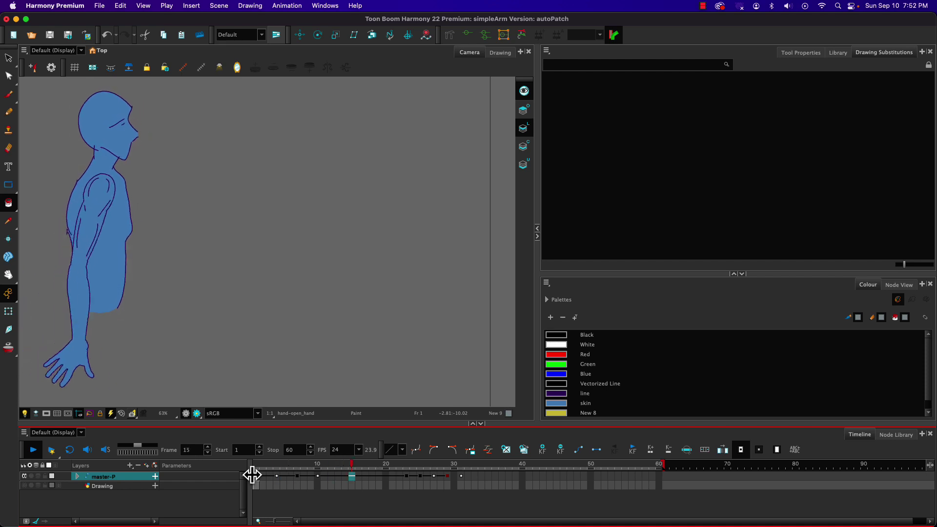
{"action": "key", "text": "Return"}
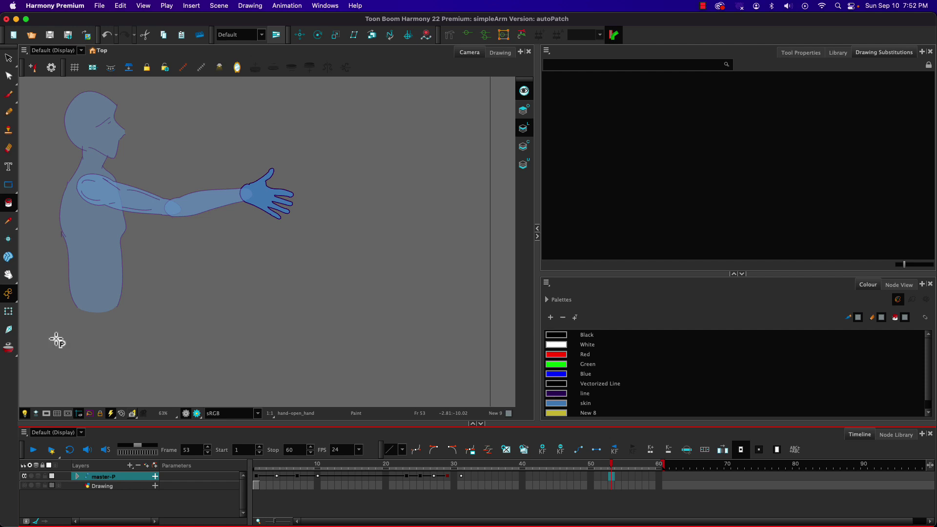
Clear the whole-rig selection, switch to the Select tool, and check that the hand can be selected on its own
{"action": "left_click", "coordinate": [8, 311]}
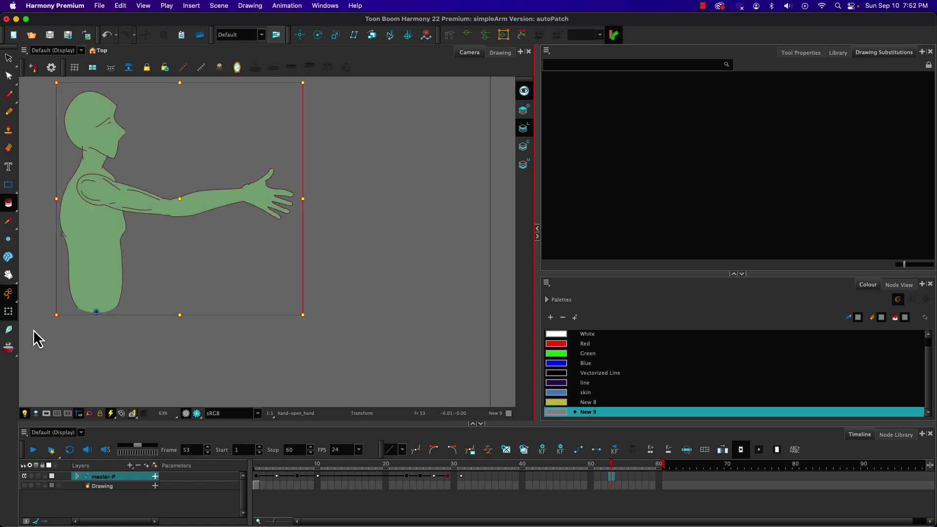
{"action": "left_click", "coordinate": [69, 367]}
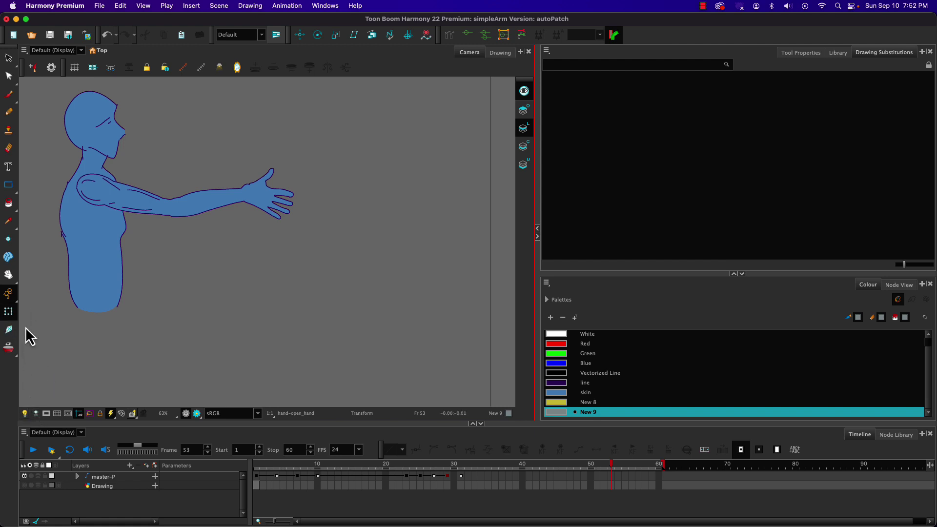
{"action": "left_click", "coordinate": [8, 59]}
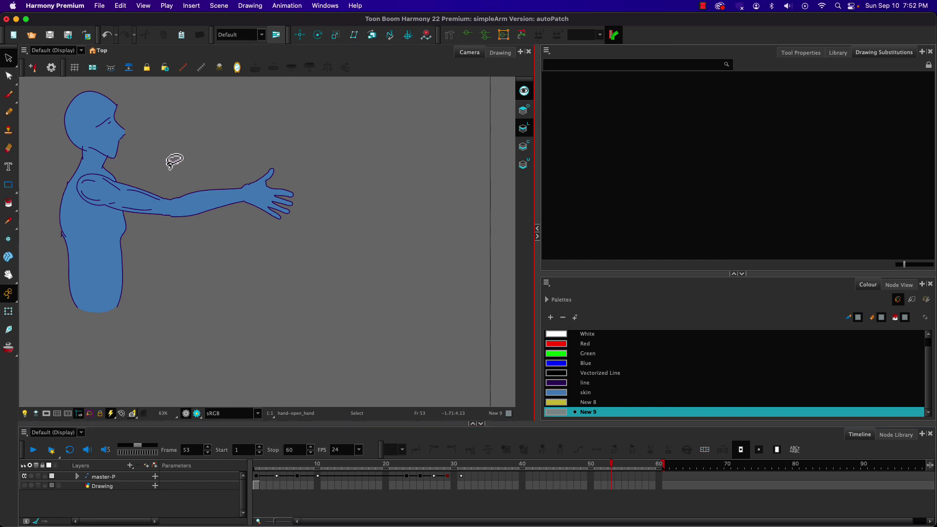
{"action": "left_click", "coordinate": [283, 193]}
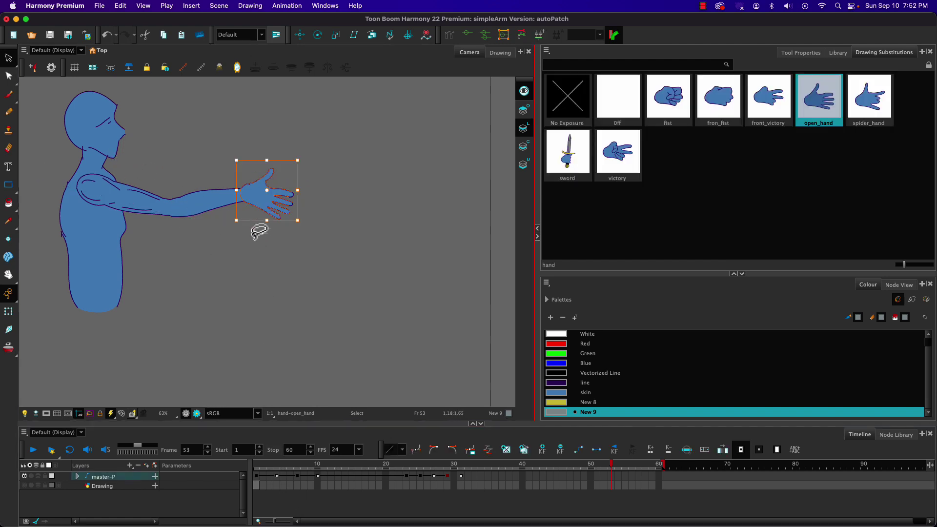
{"action": "left_click", "coordinate": [262, 253]}
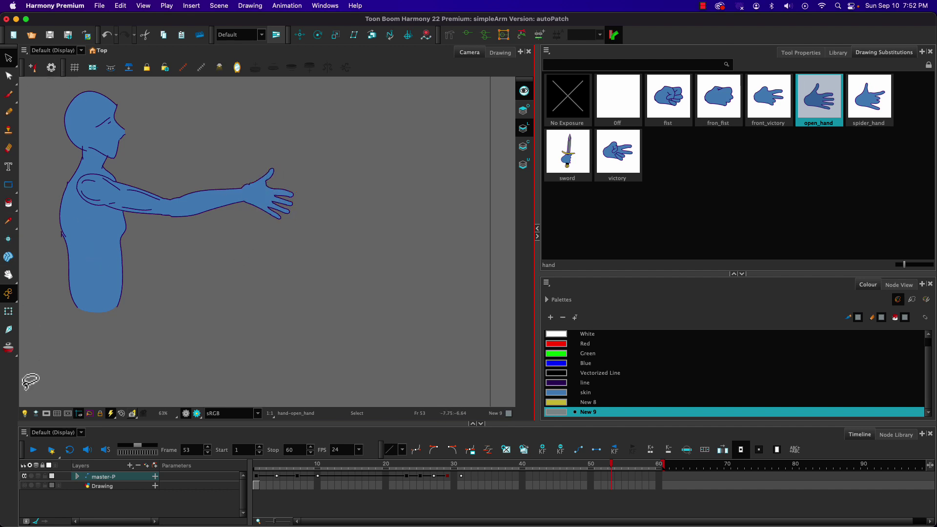
Compare the character with the light table on and off, and return the playhead to frame 1
{"action": "left_click", "coordinate": [25, 414]}
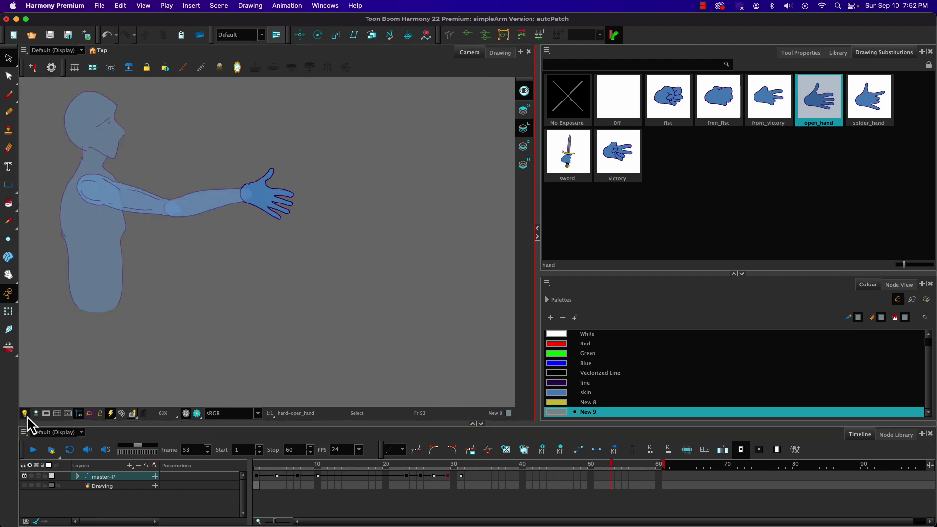
{"action": "left_click", "coordinate": [25, 414]}
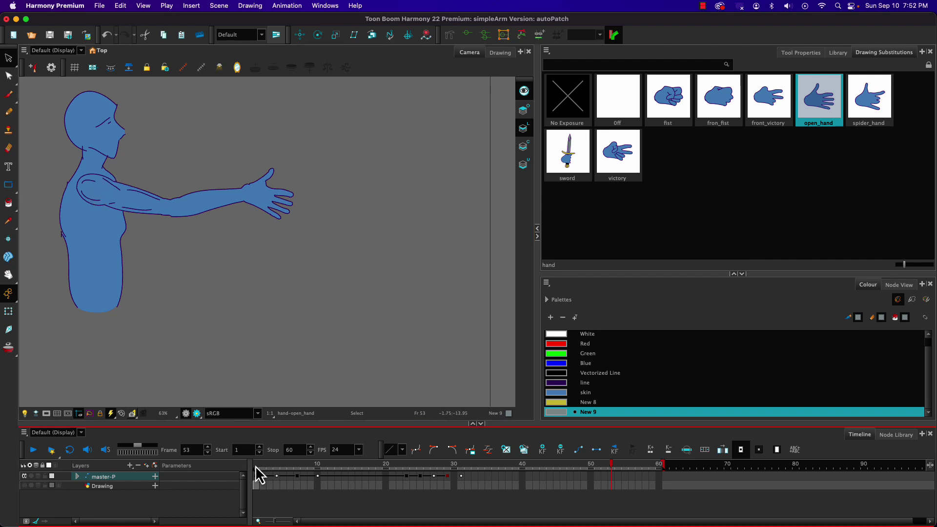
{"action": "left_click_drag", "start_coordinate": [257, 465], "coordinate": [178, 438]}
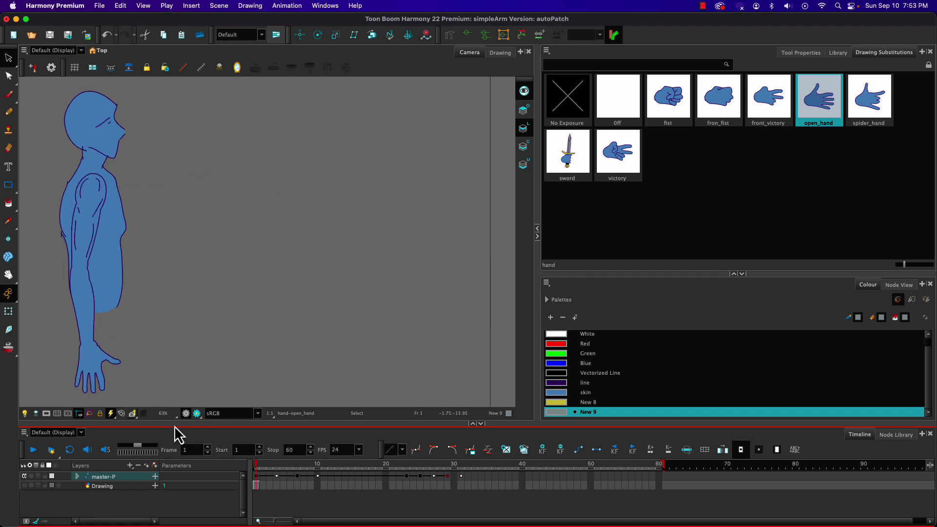